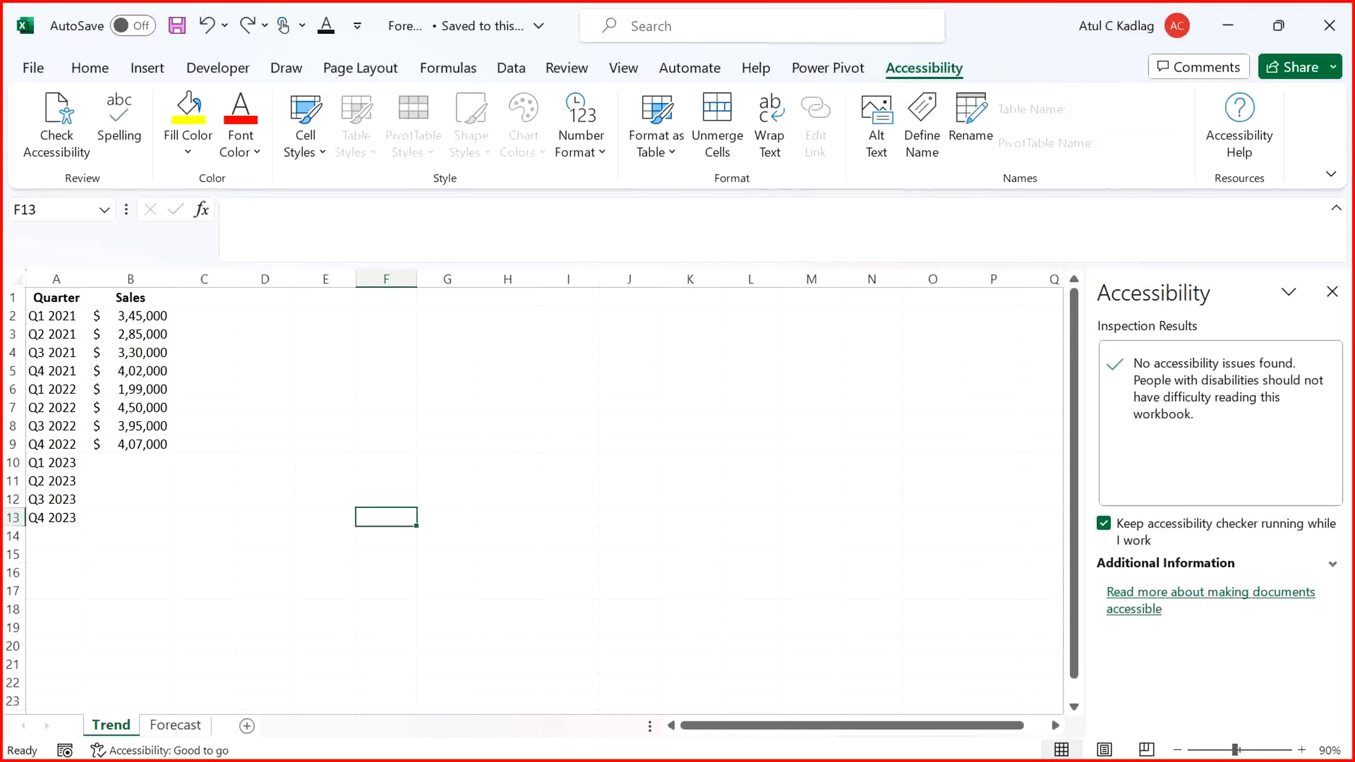
Close the Accessibility checker and switch to the Histogram workbook
click(1332, 291)
click(974, 471)
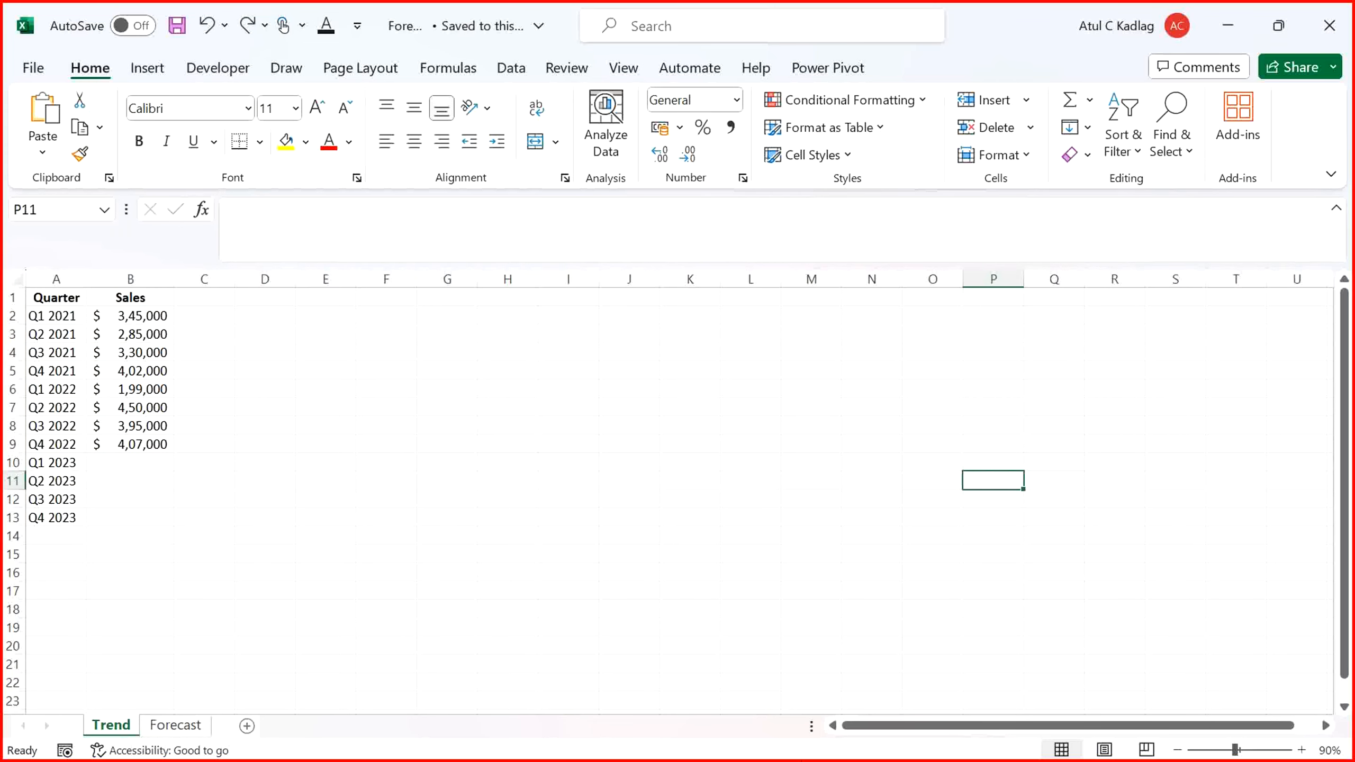
key(super)
mouse_move(840, 738)
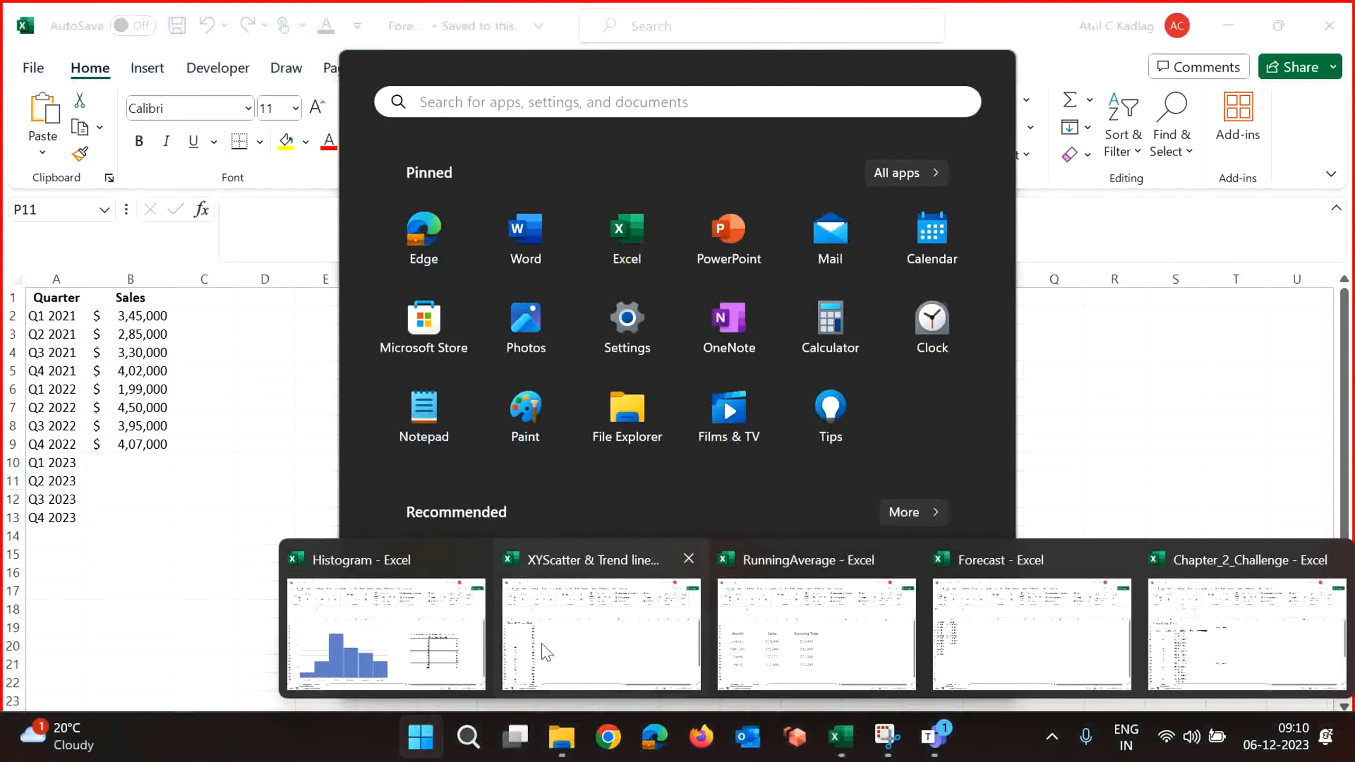
click(390, 635)
click(772, 358)
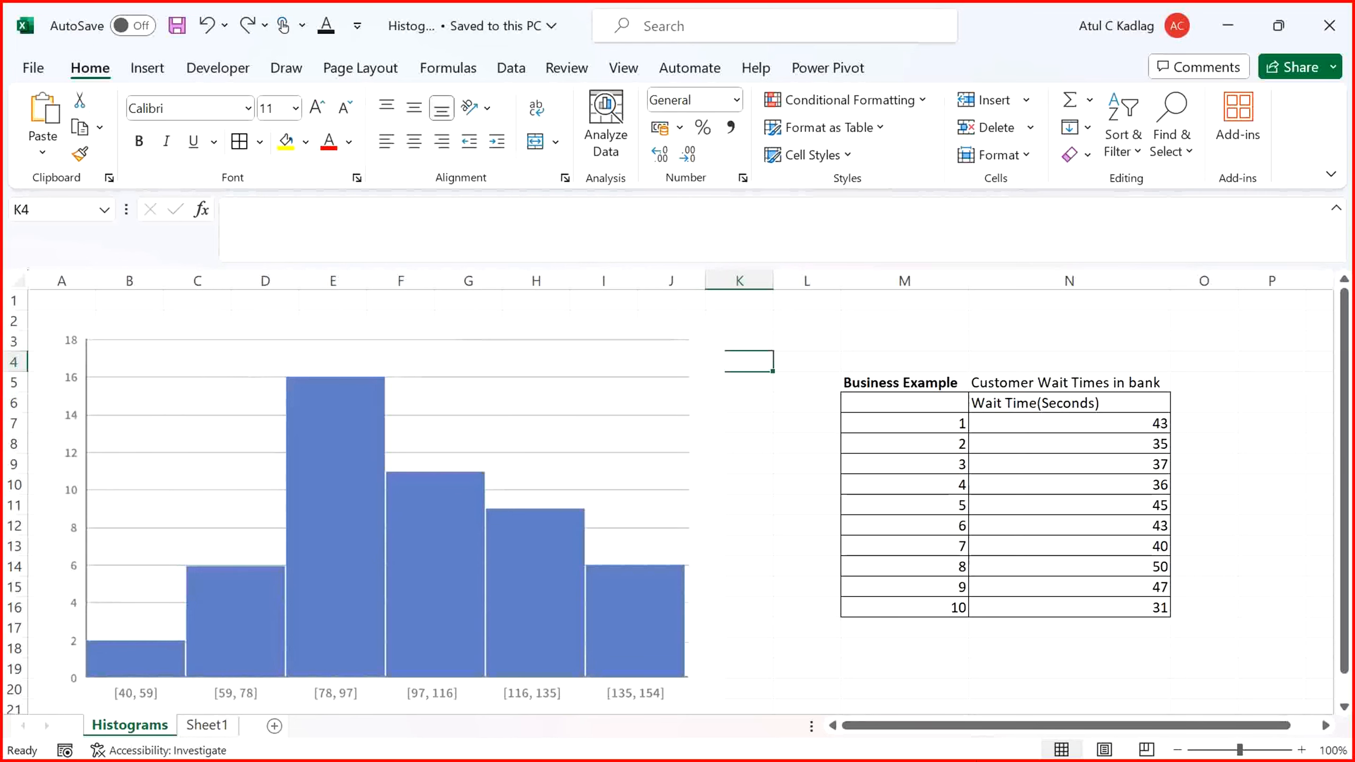
click(970, 344)
key(Left)
key(Left)
key(Down)
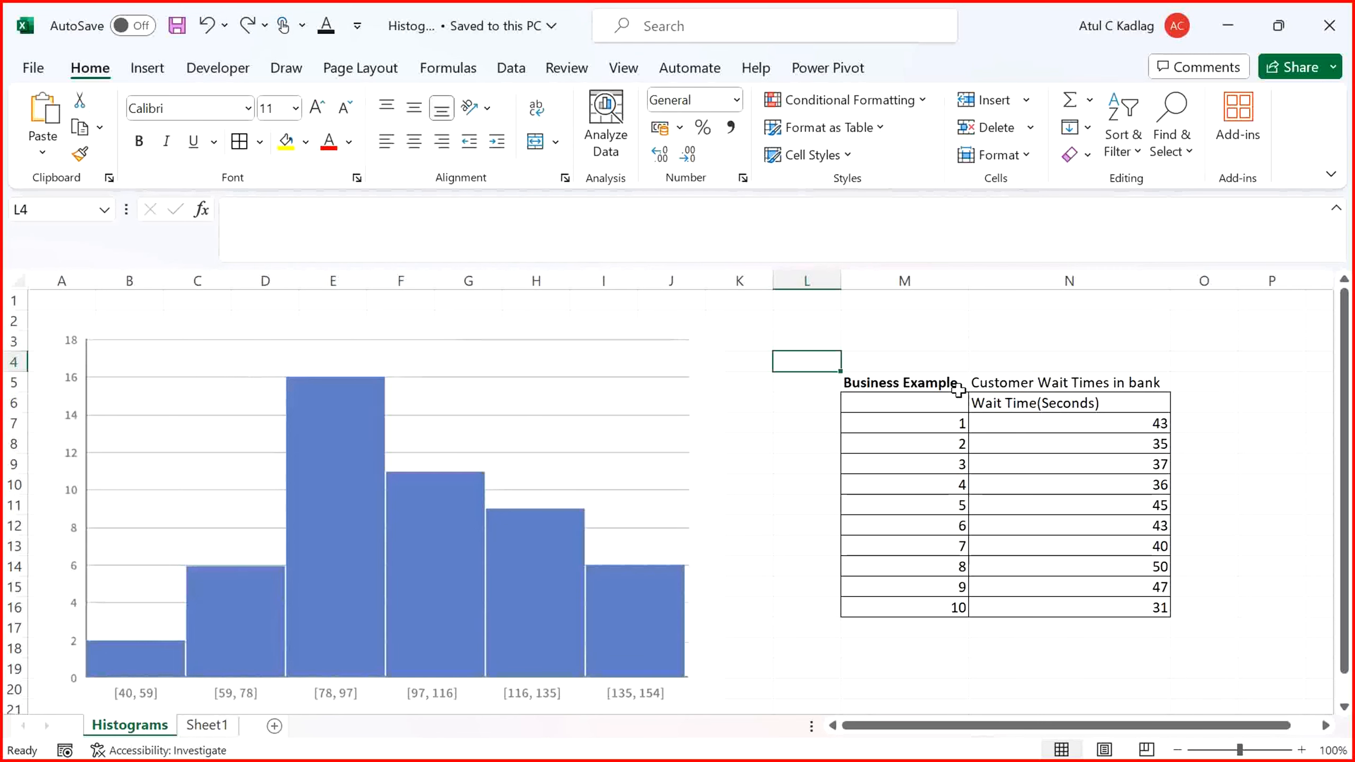
key(alt+Tab)
key(alt+Tab)
key(alt+Tab)
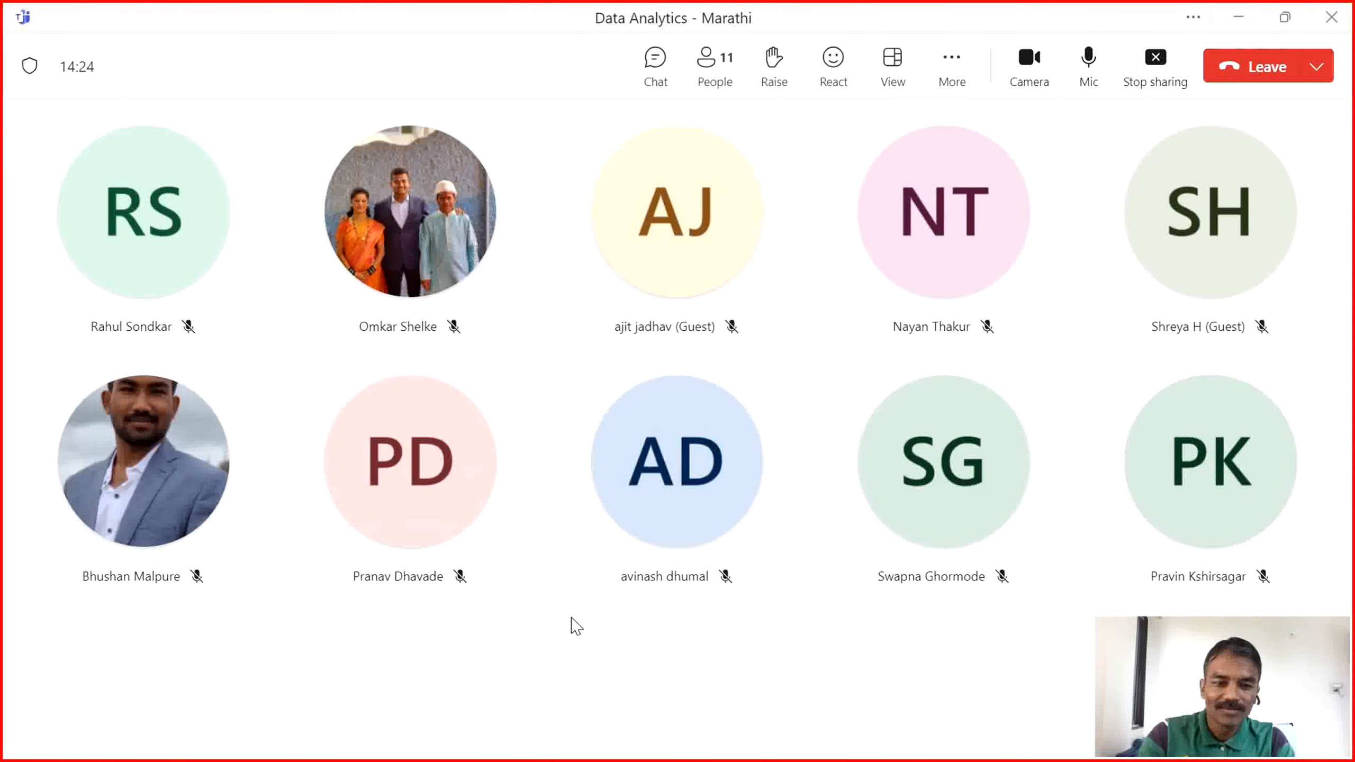
mouse_move(1014, 331)
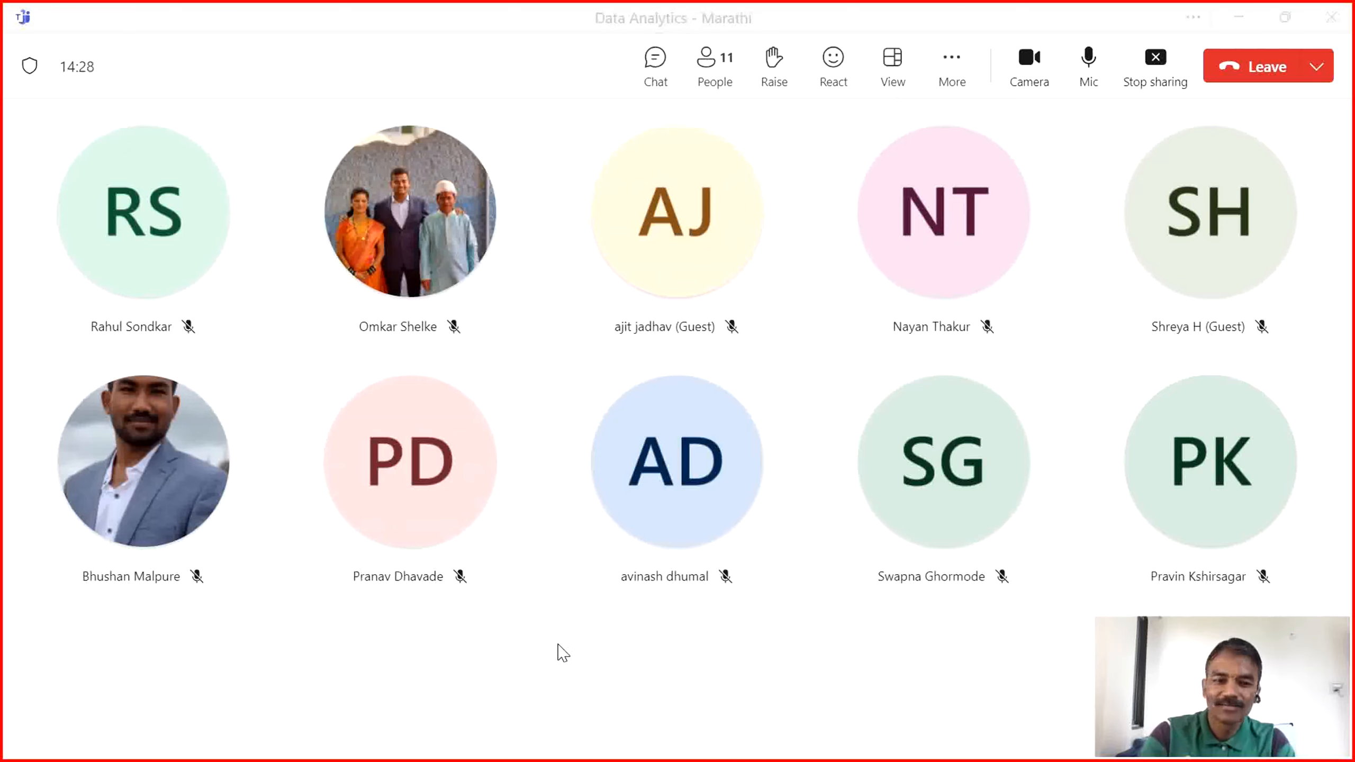
key(alt+Tab)
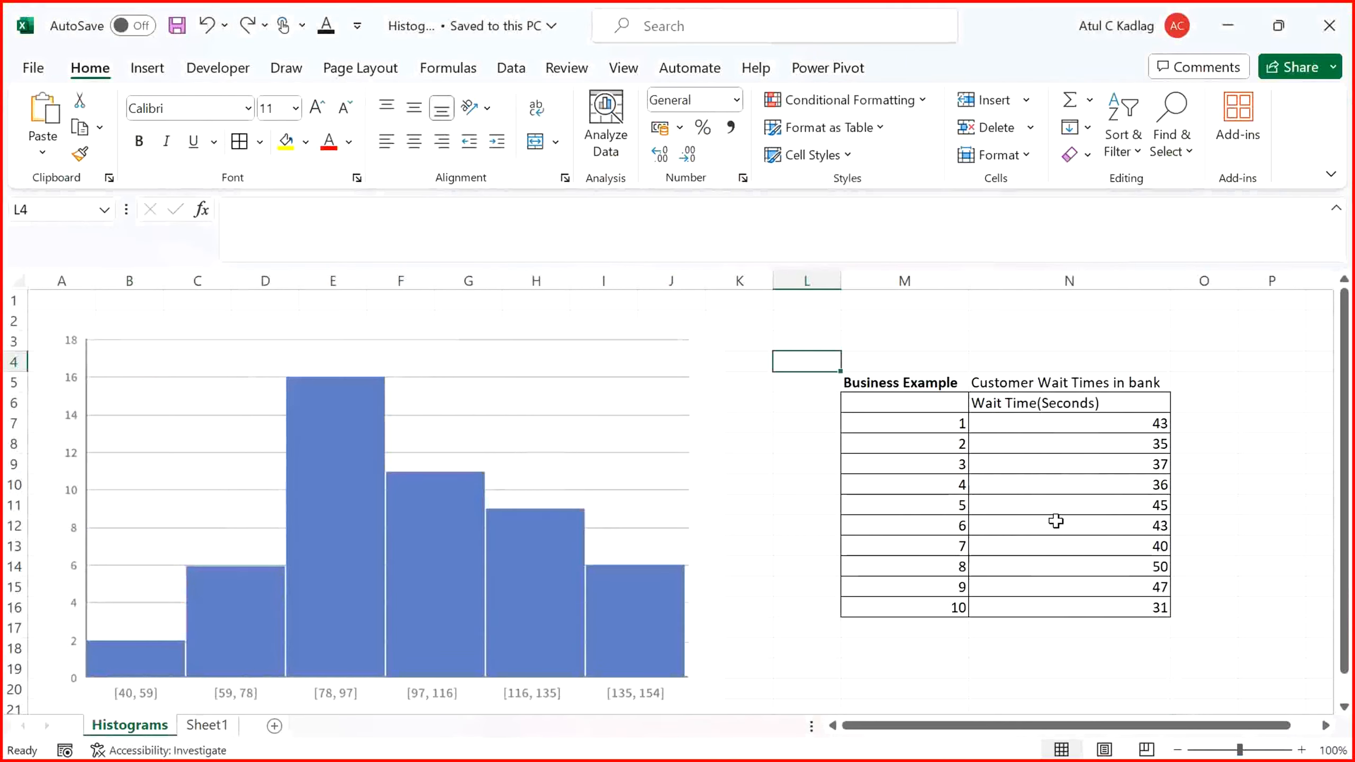
double_click(743, 527)
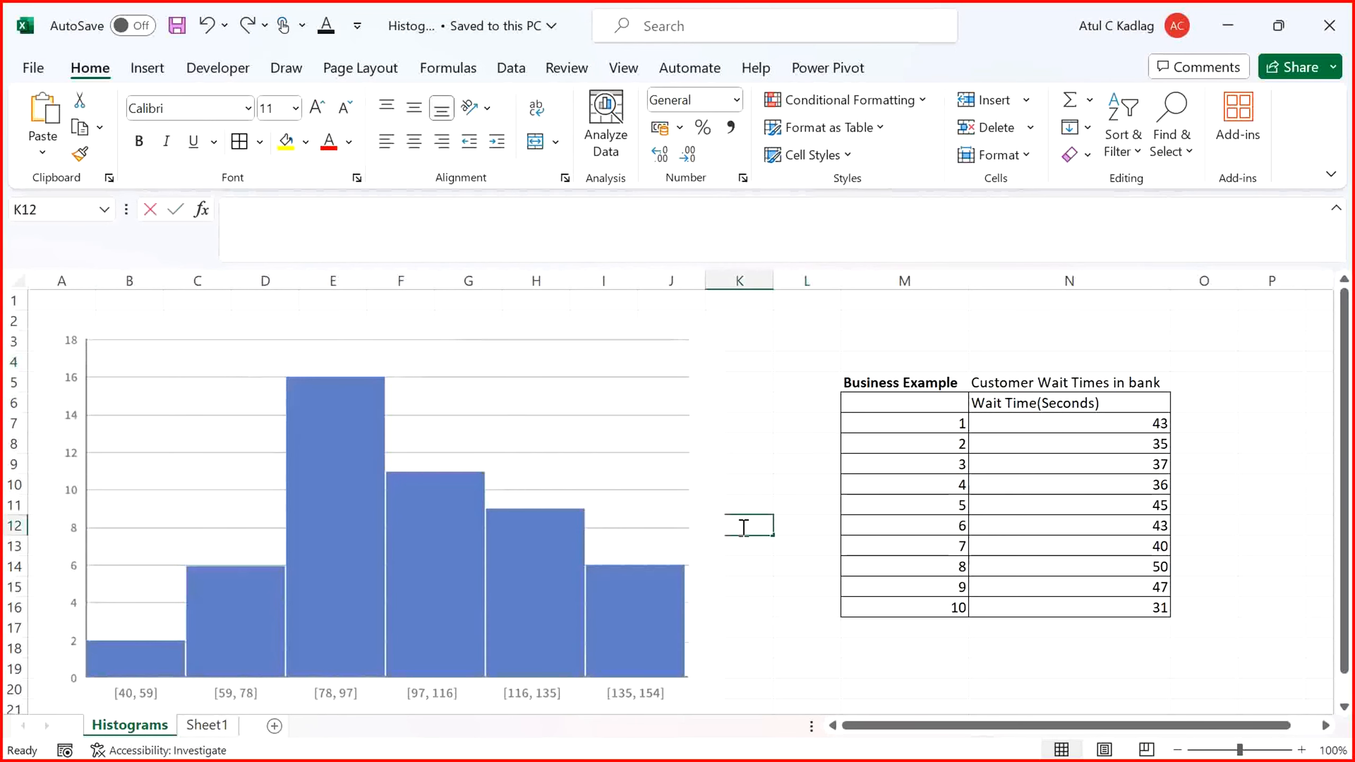
click(765, 584)
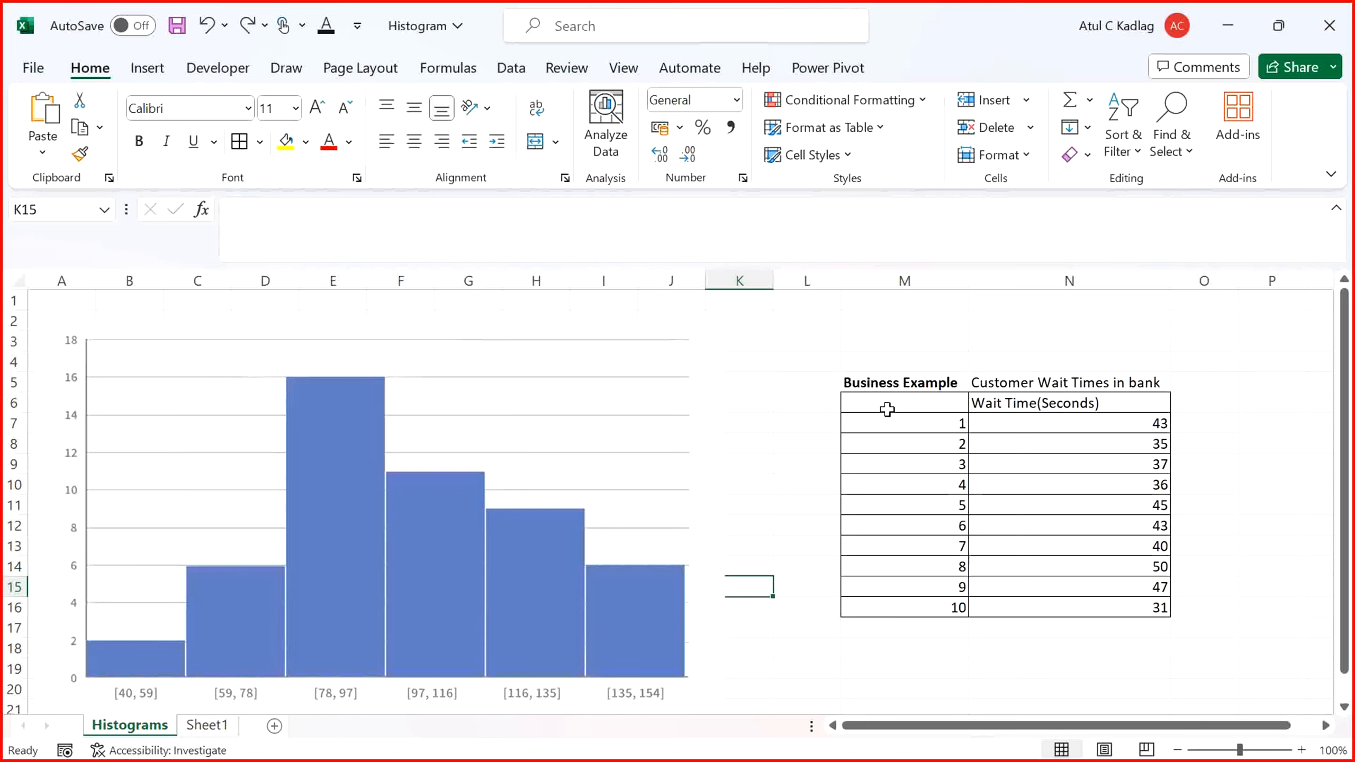
click(916, 382)
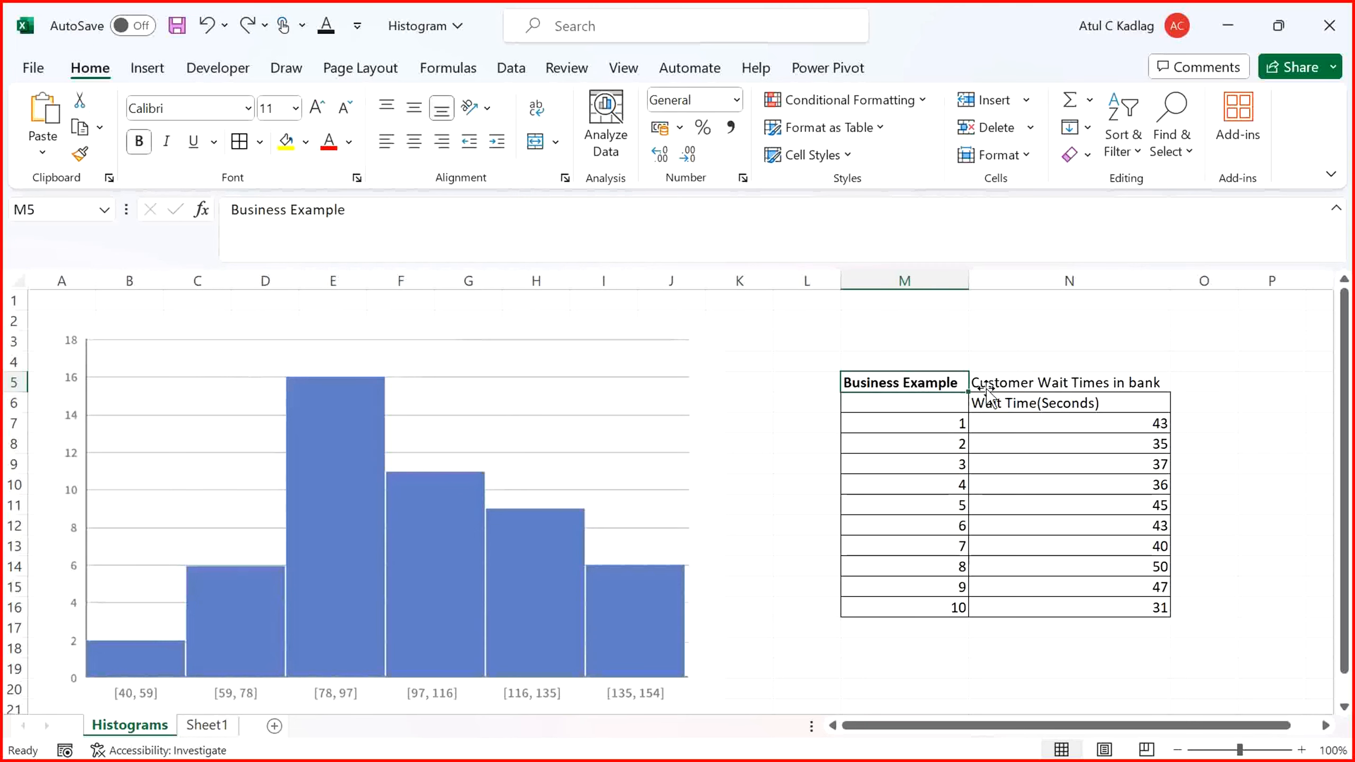
click(1016, 384)
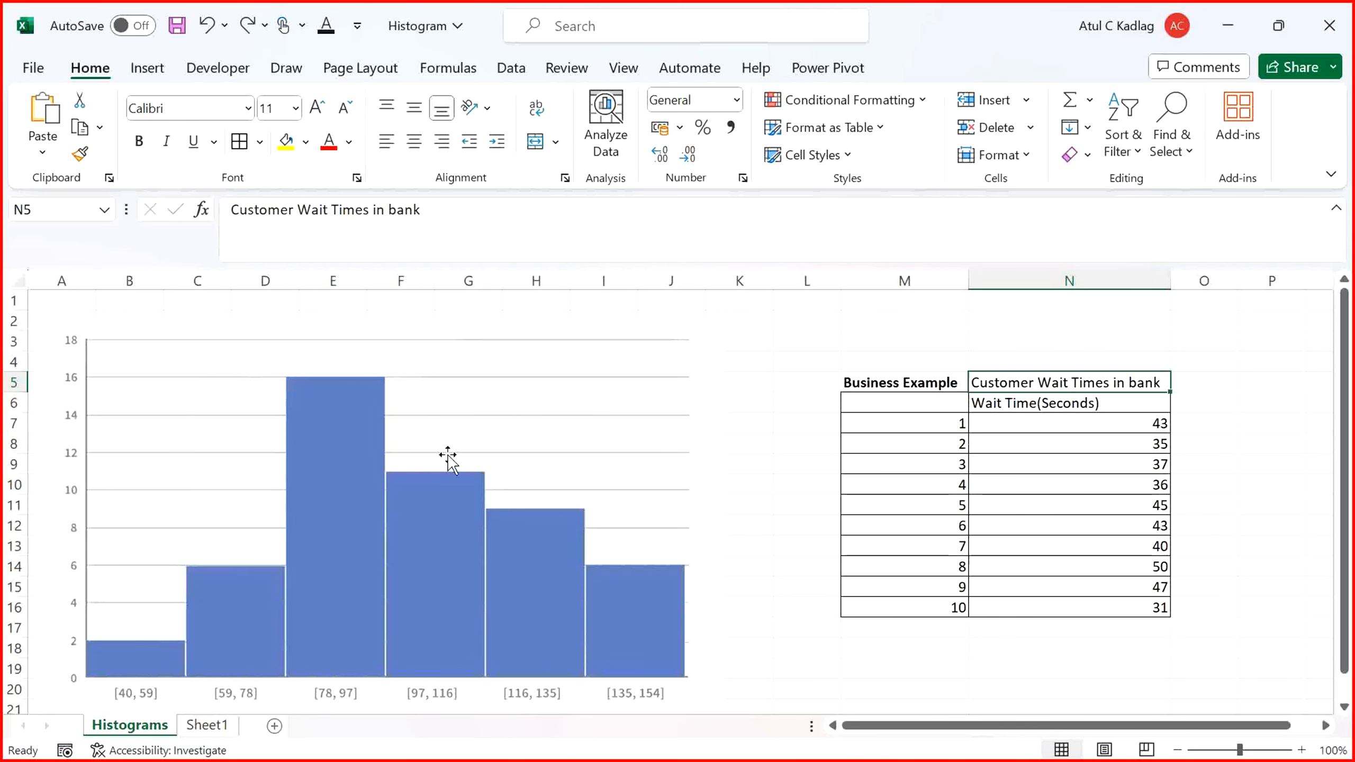
Nudge the sample histogram picture upward and shrink it to span roughly columns A to J
mouse_move(448, 457)
mouse_down()
mouse_move(454, 375)
mouse_move(454, 442)
mouse_up()
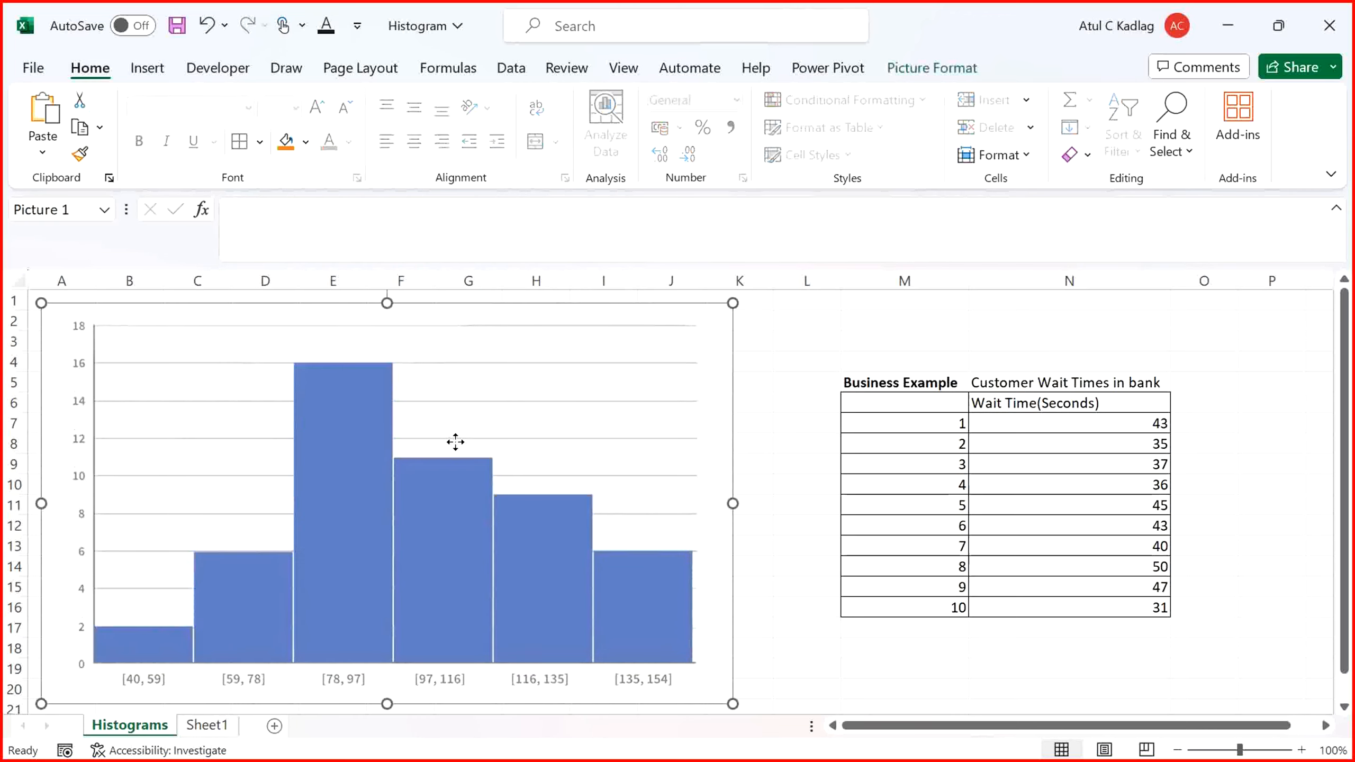
drag(728, 705, 678, 672)
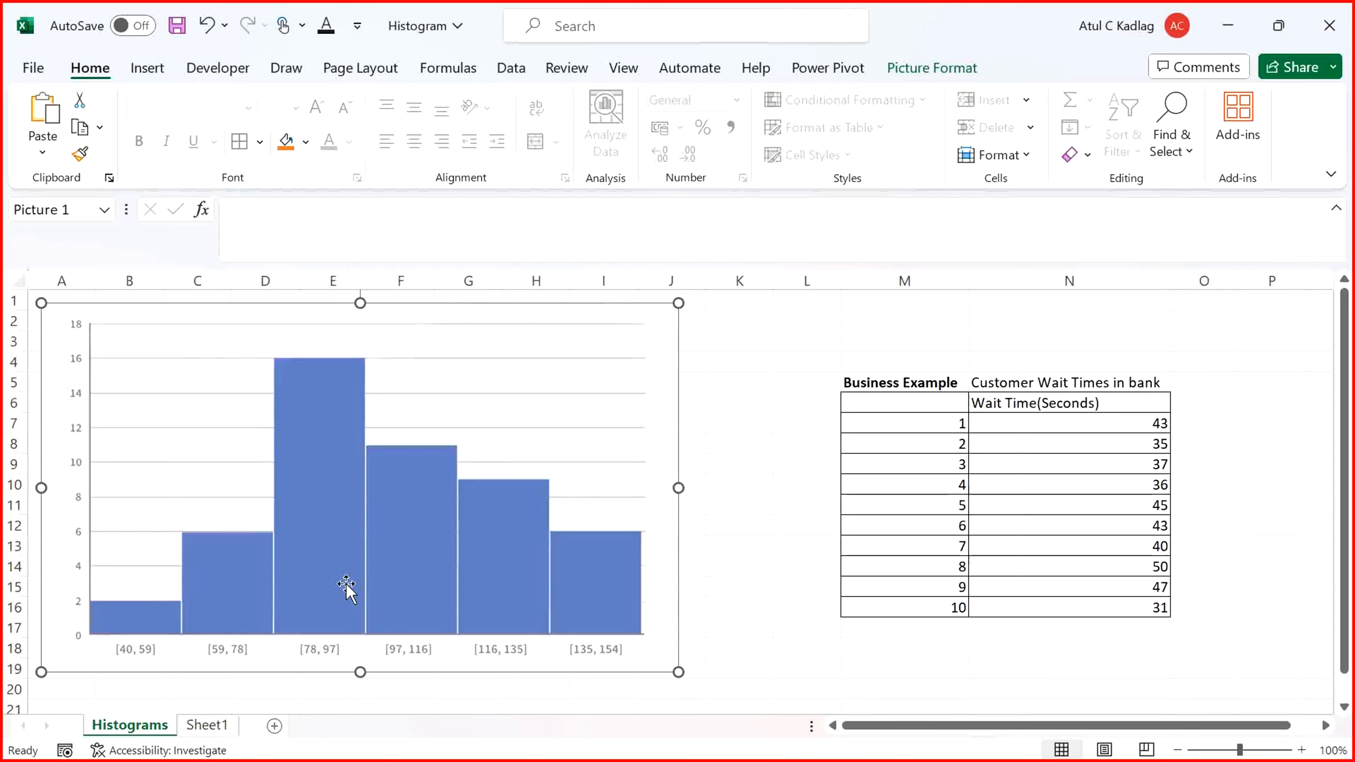
click(921, 567)
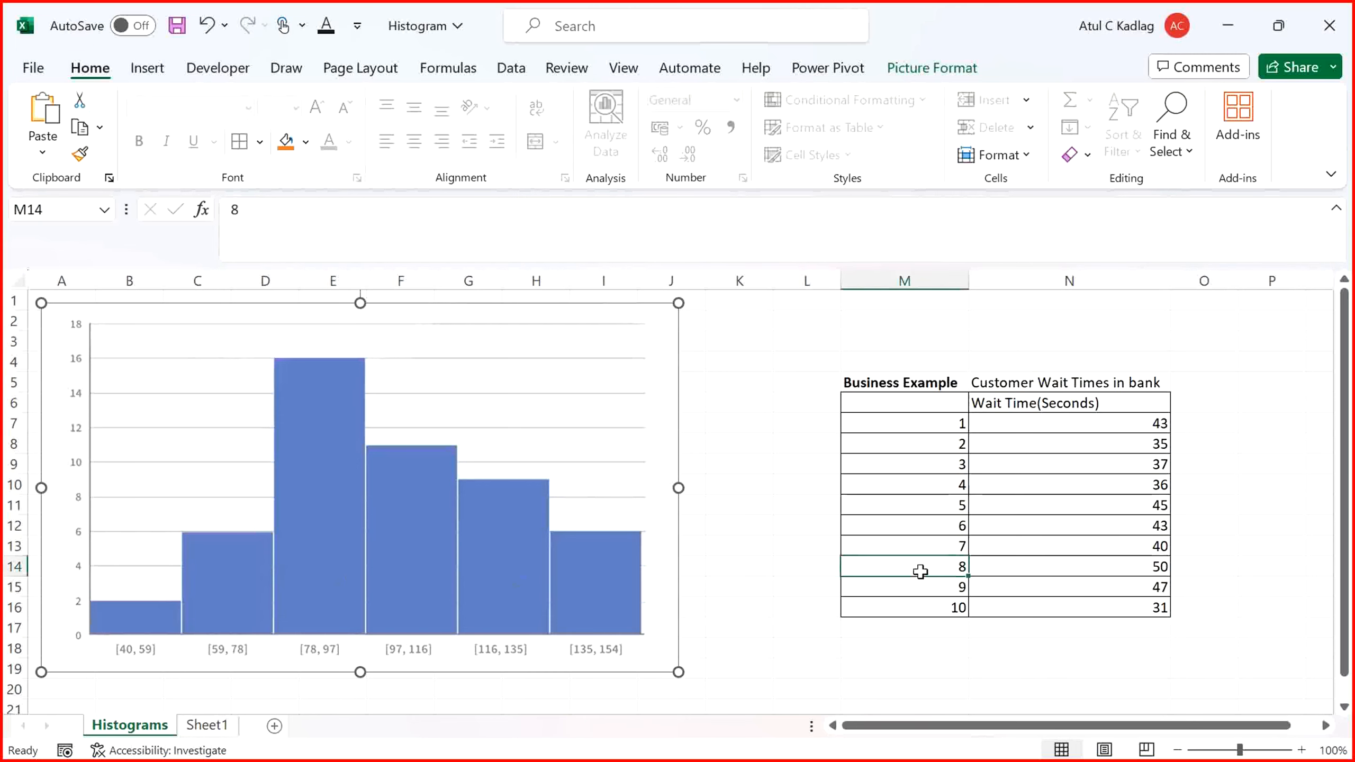
Insert a Histogram chart from the bank customer wait times in N7:N16
drag(1016, 425, 976, 606)
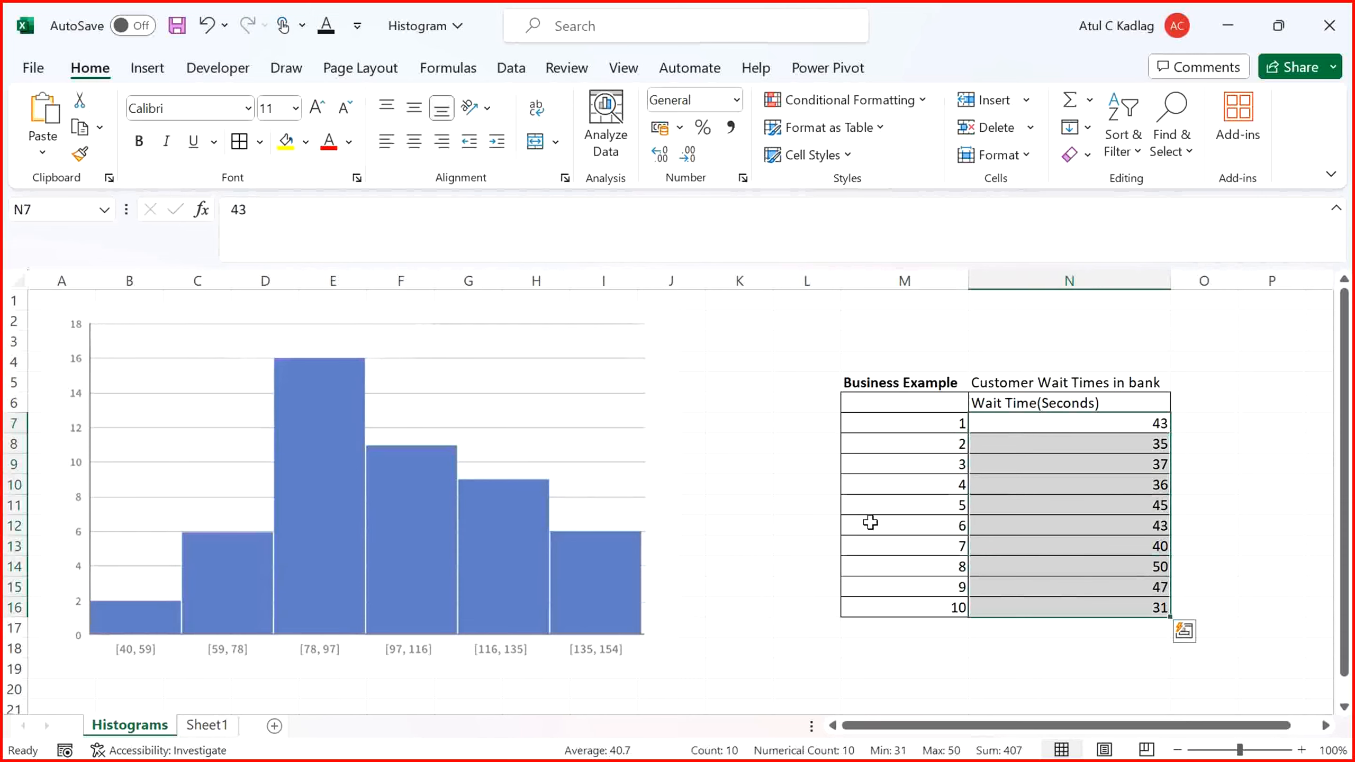
click(1040, 511)
drag(1015, 422, 1035, 601)
click(1039, 522)
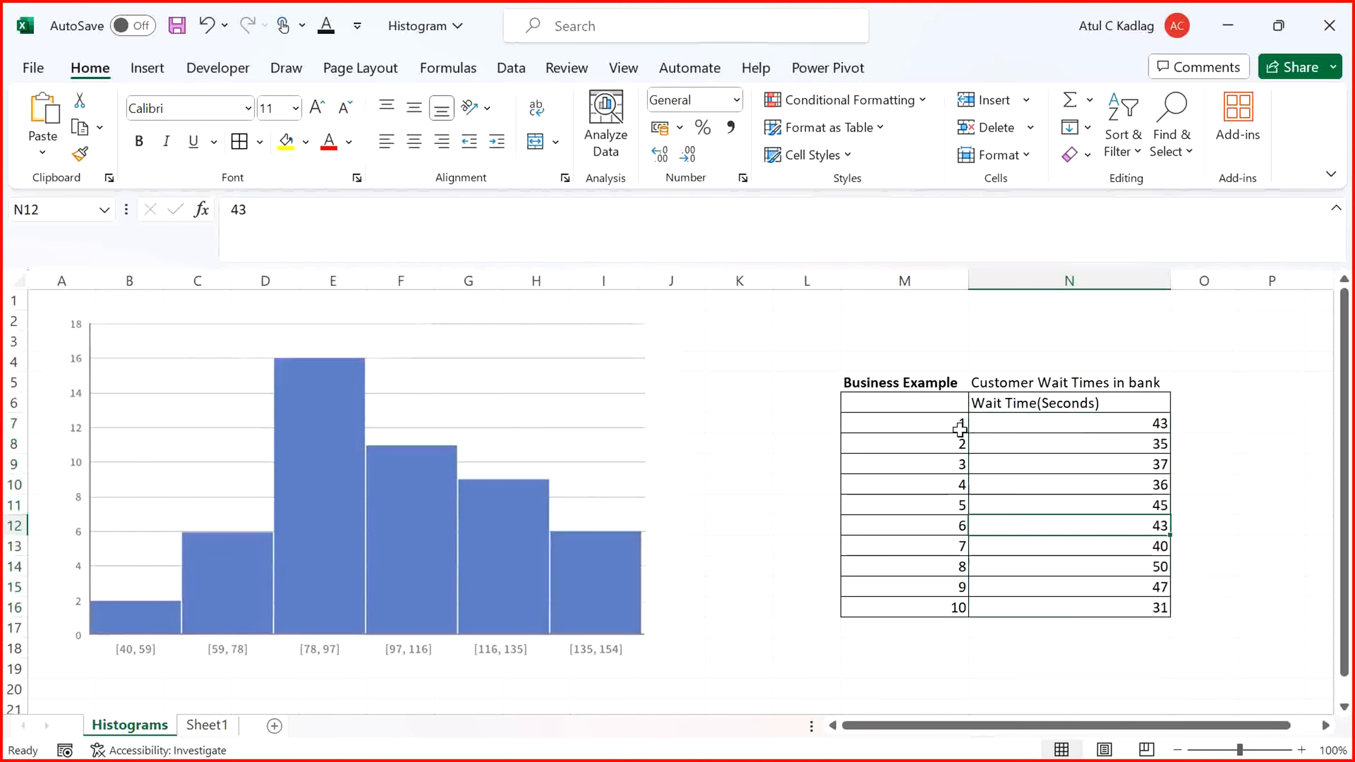
drag(1015, 422, 1059, 610)
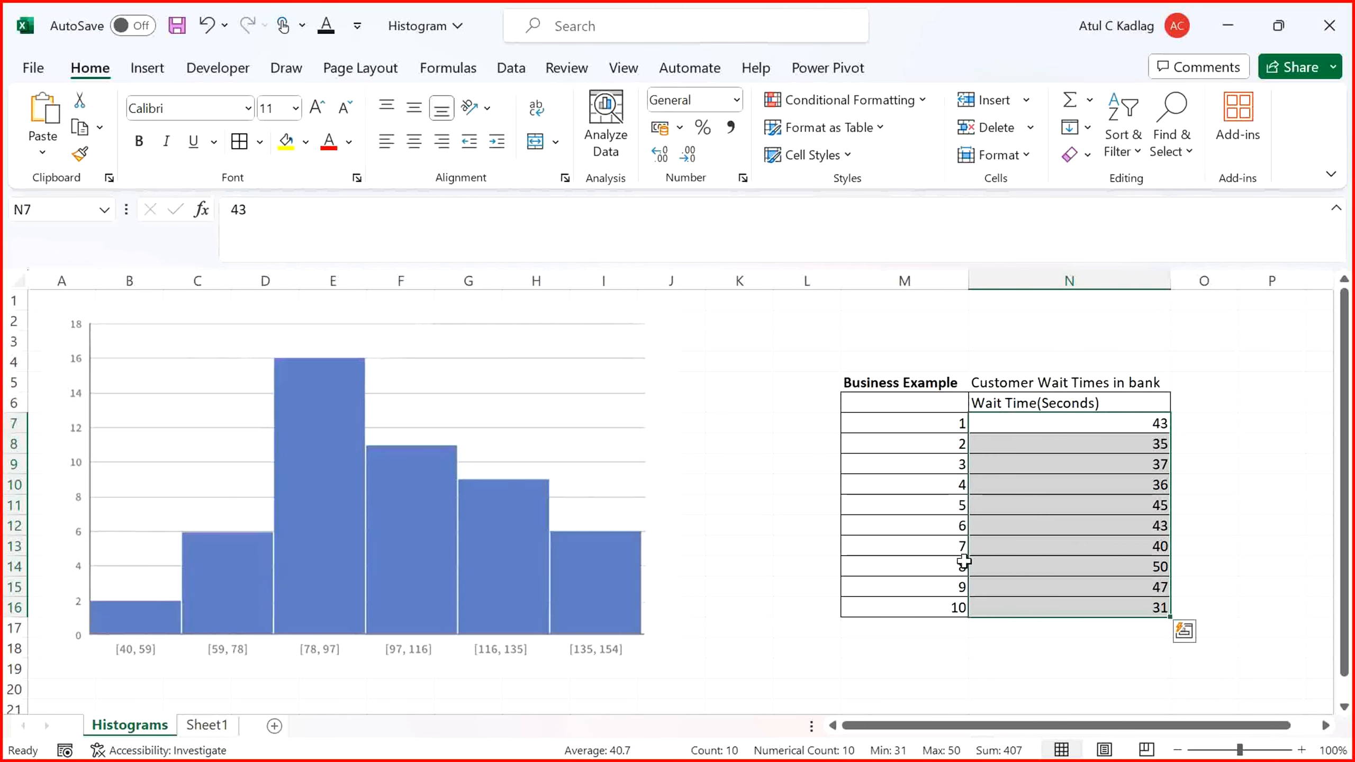
click(956, 566)
drag(1031, 424, 1043, 611)
click(145, 68)
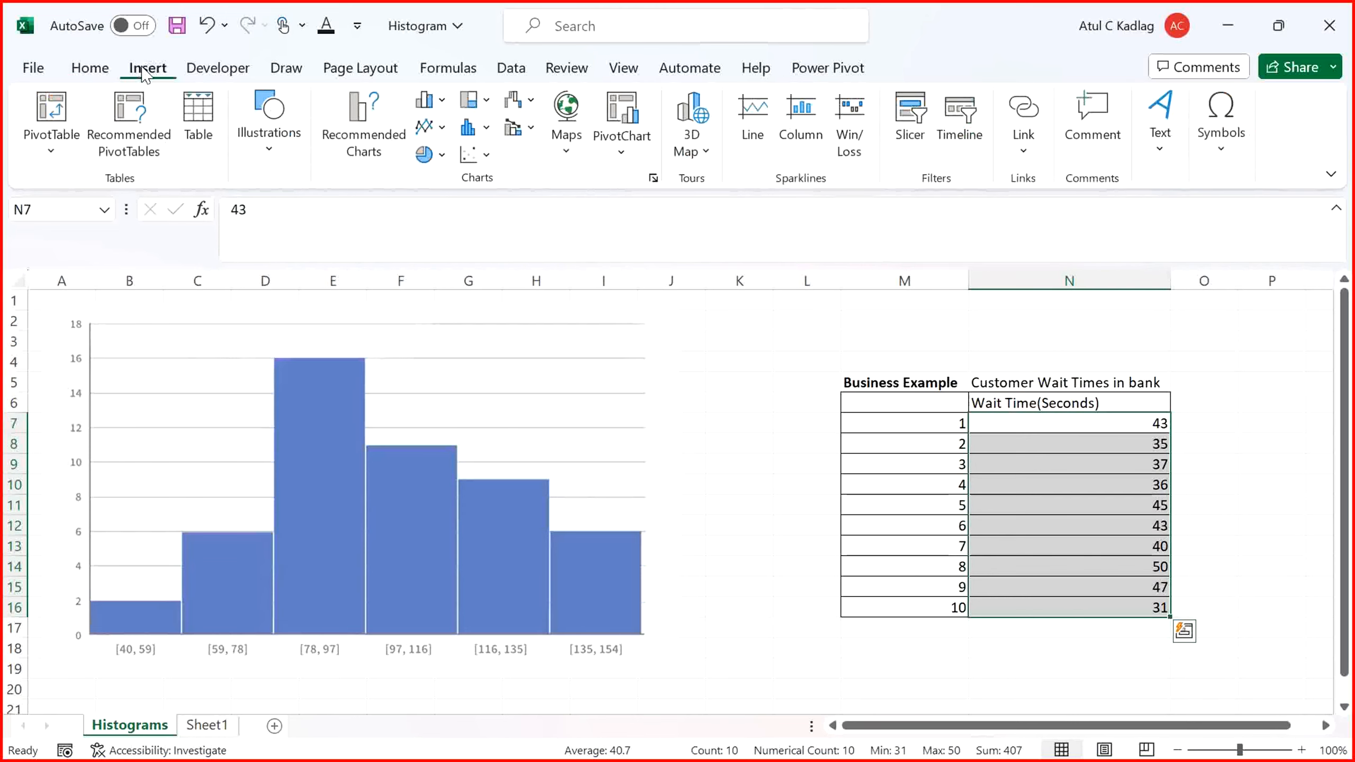
click(485, 128)
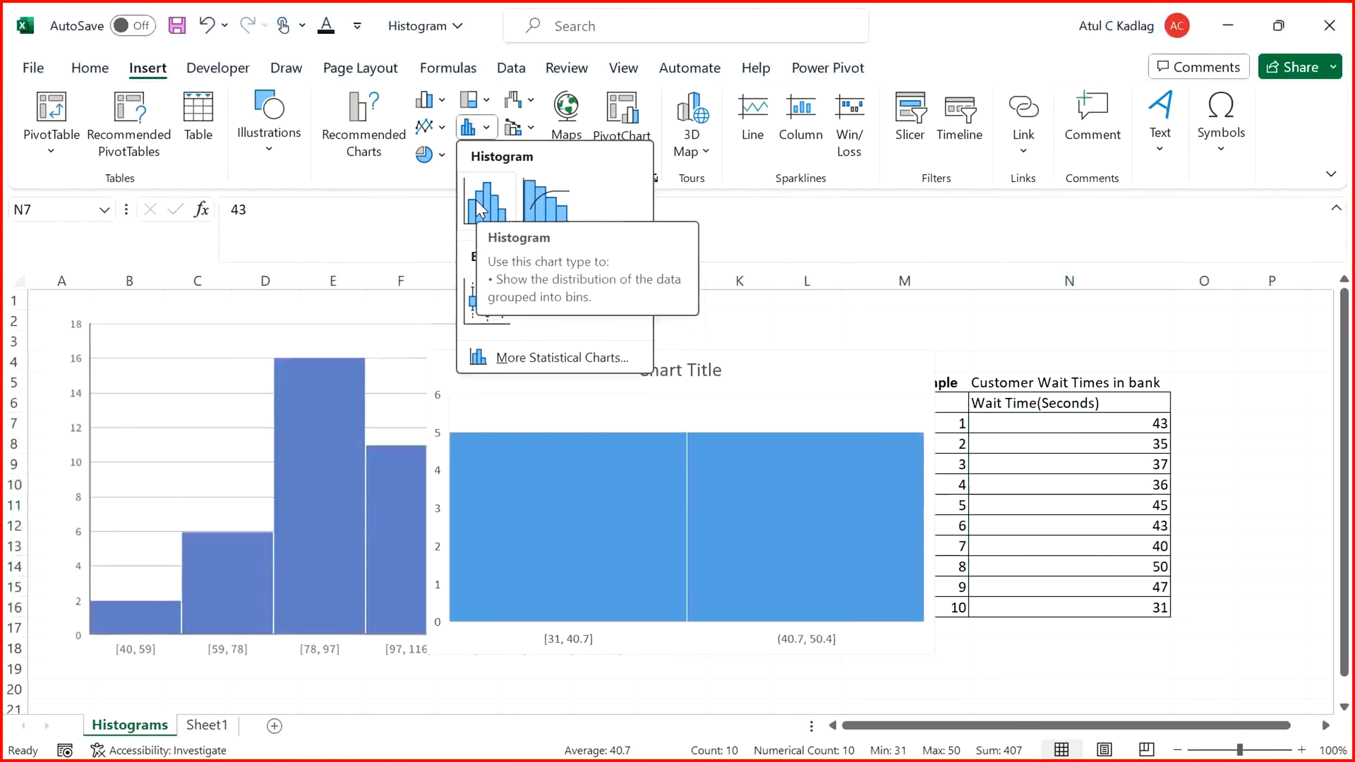
click(477, 200)
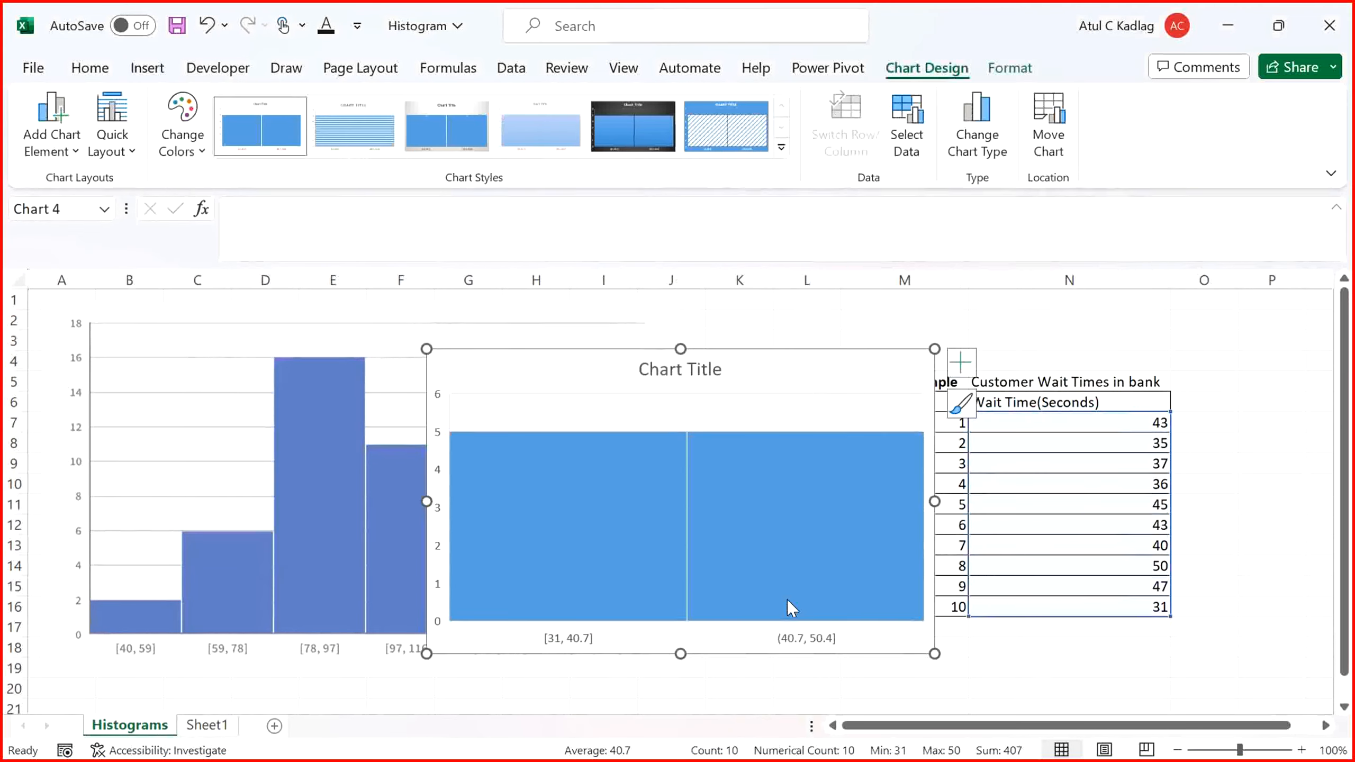
click(725, 590)
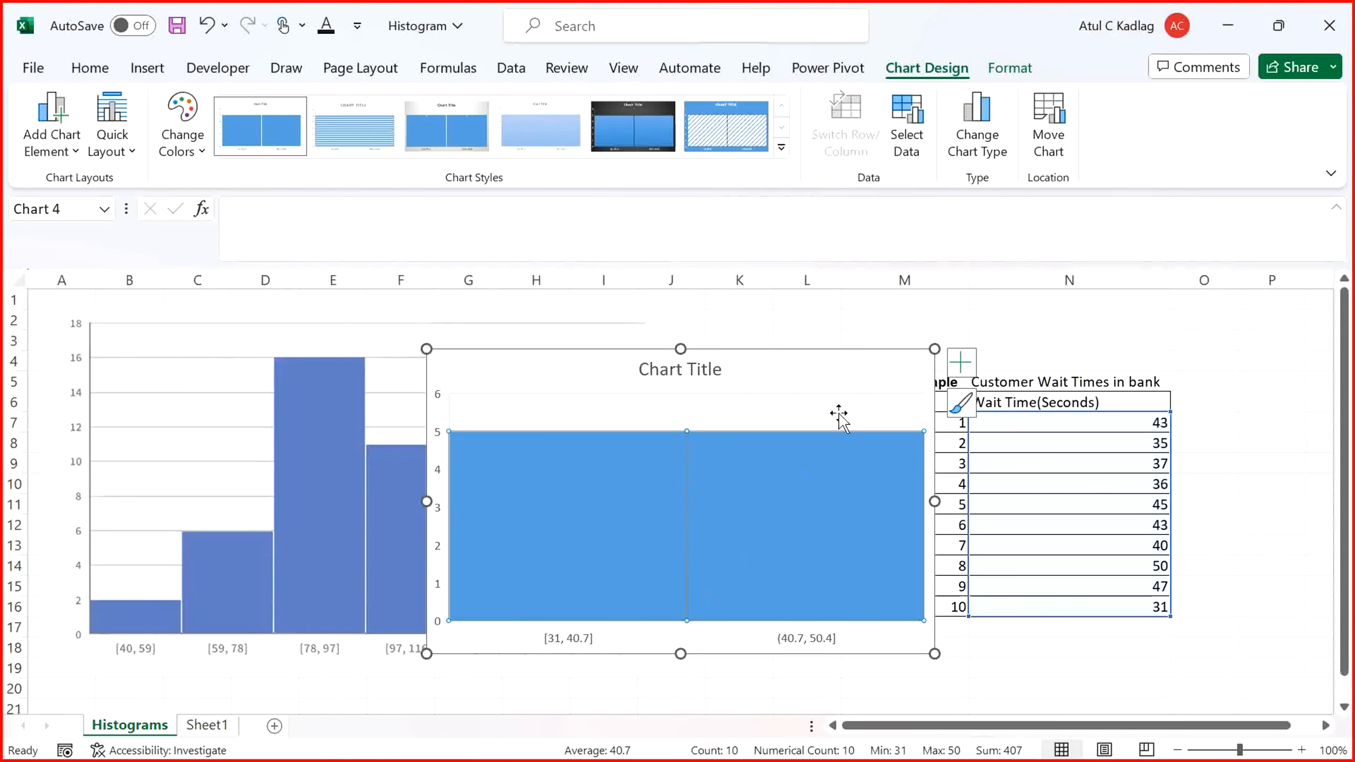
Position the new histogram chart over columns H to N and shrink the sample histogram picture to columns A to G beside it
drag(881, 364, 1148, 400)
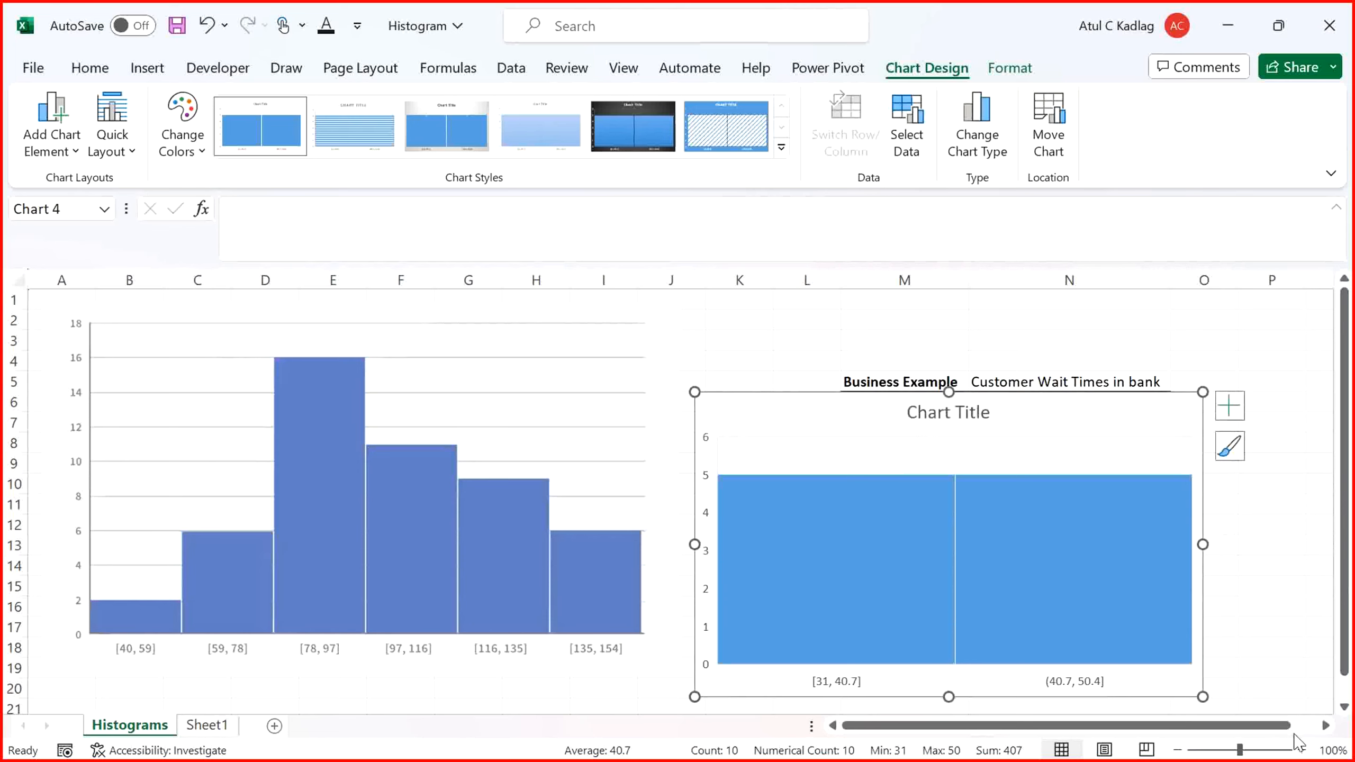
click(1317, 726)
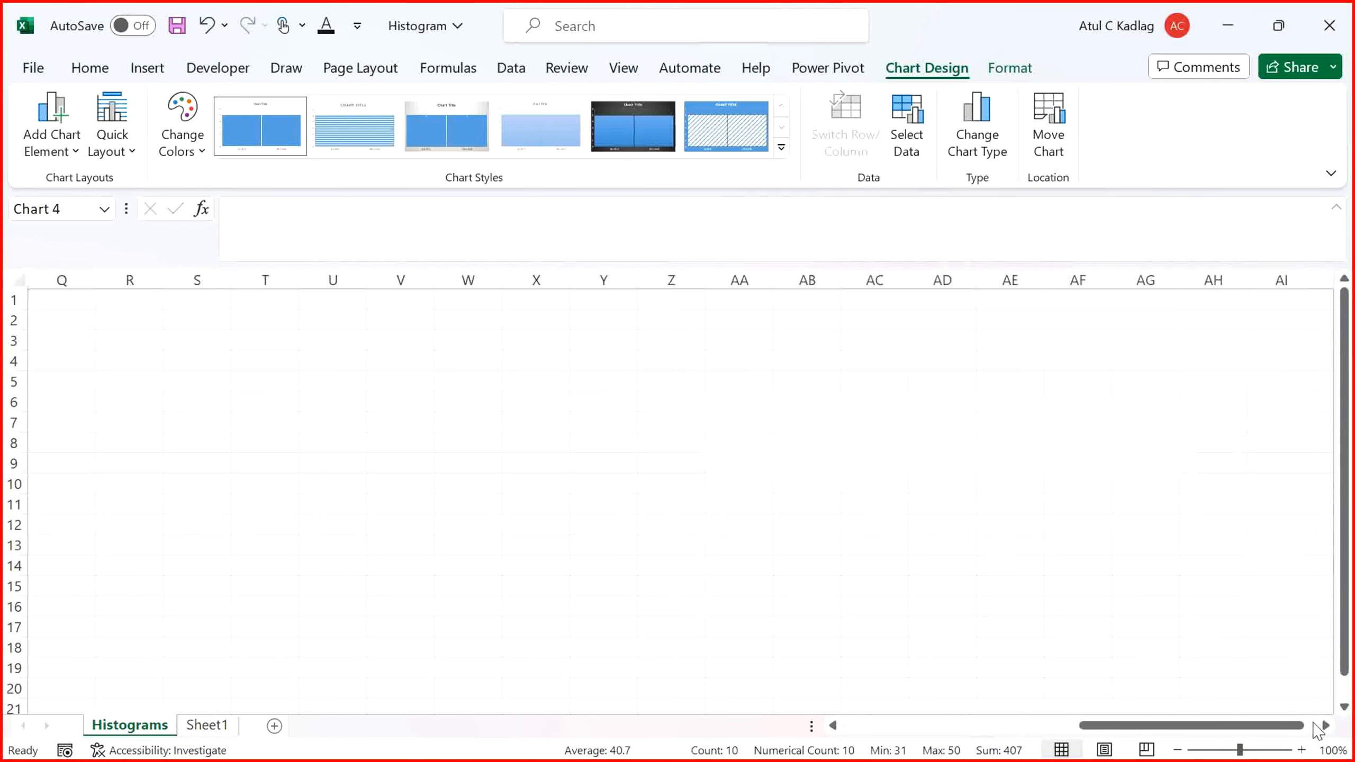
drag(1264, 726, 1025, 740)
click(1128, 448)
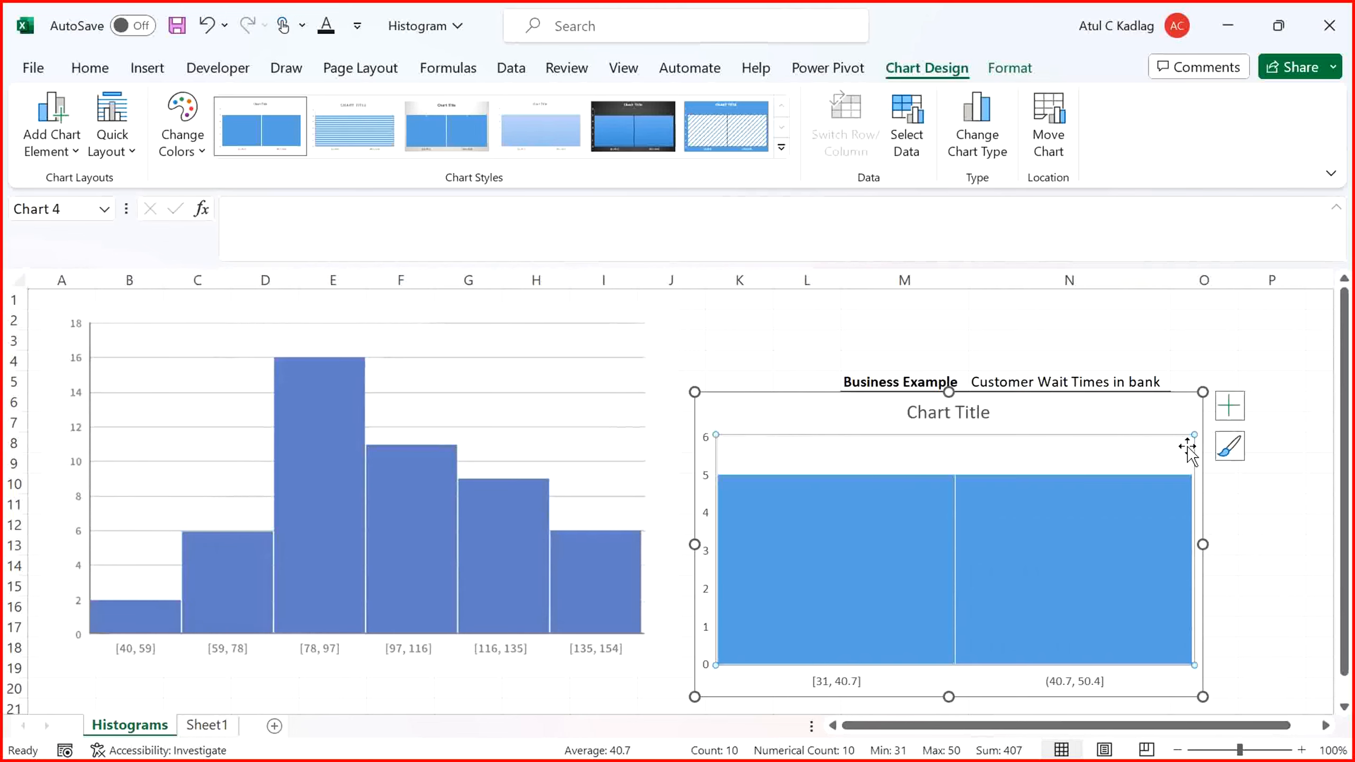
drag(1129, 418, 1300, 422)
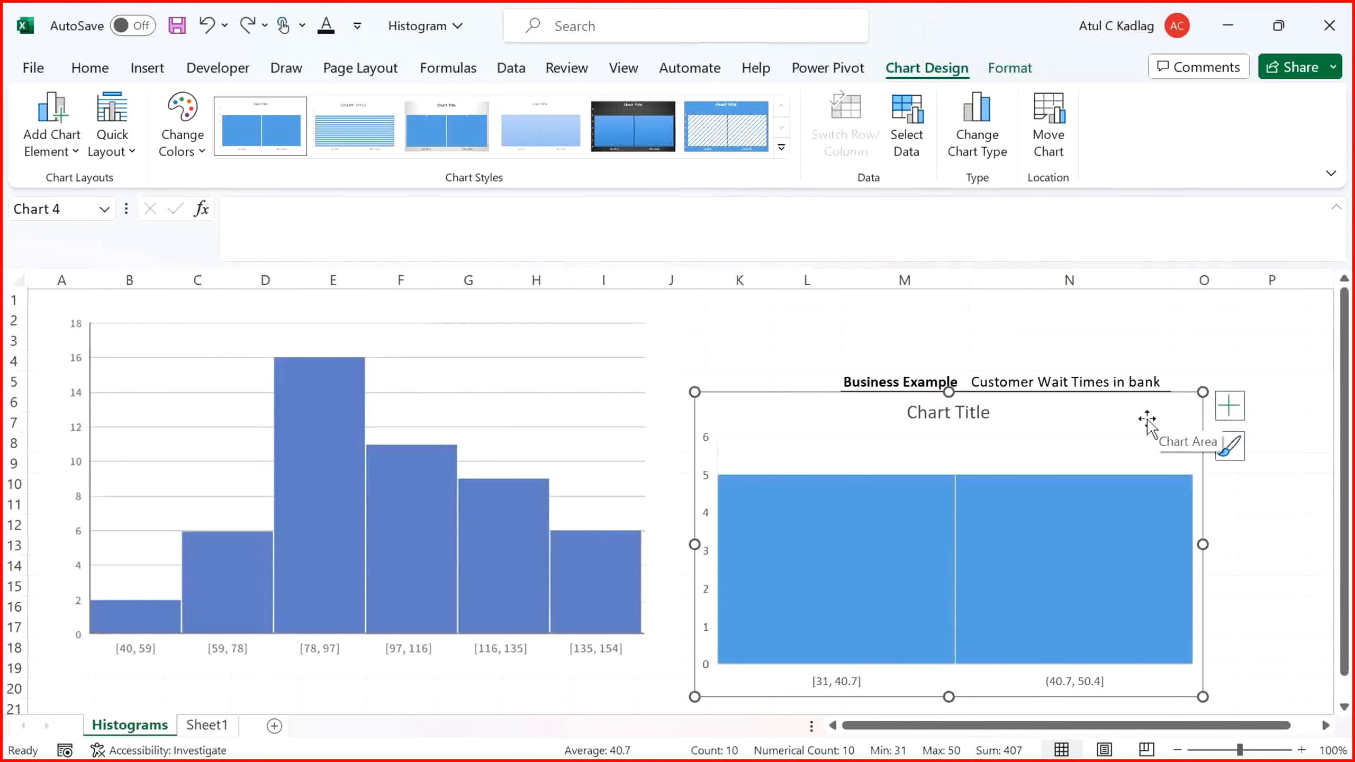
drag(1159, 418, 998, 387)
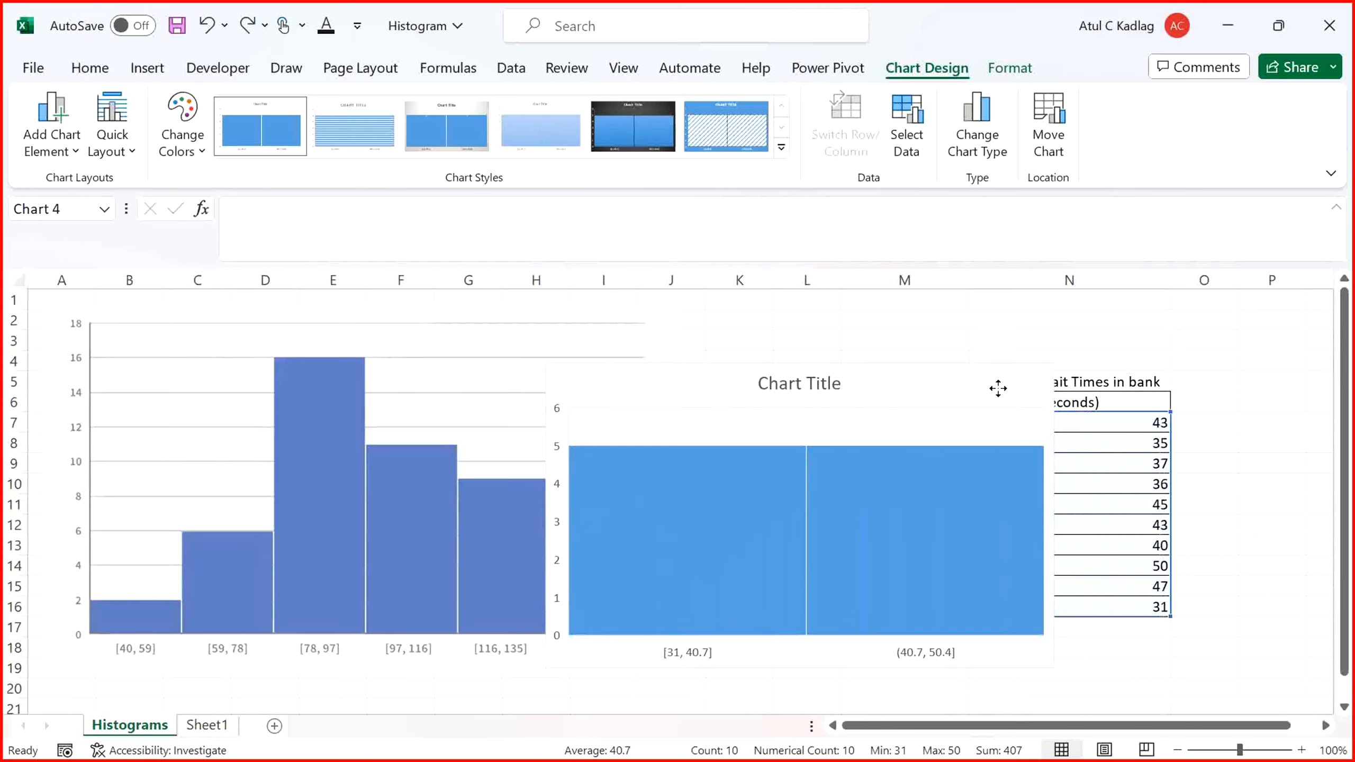
click(408, 463)
drag(678, 671, 343, 587)
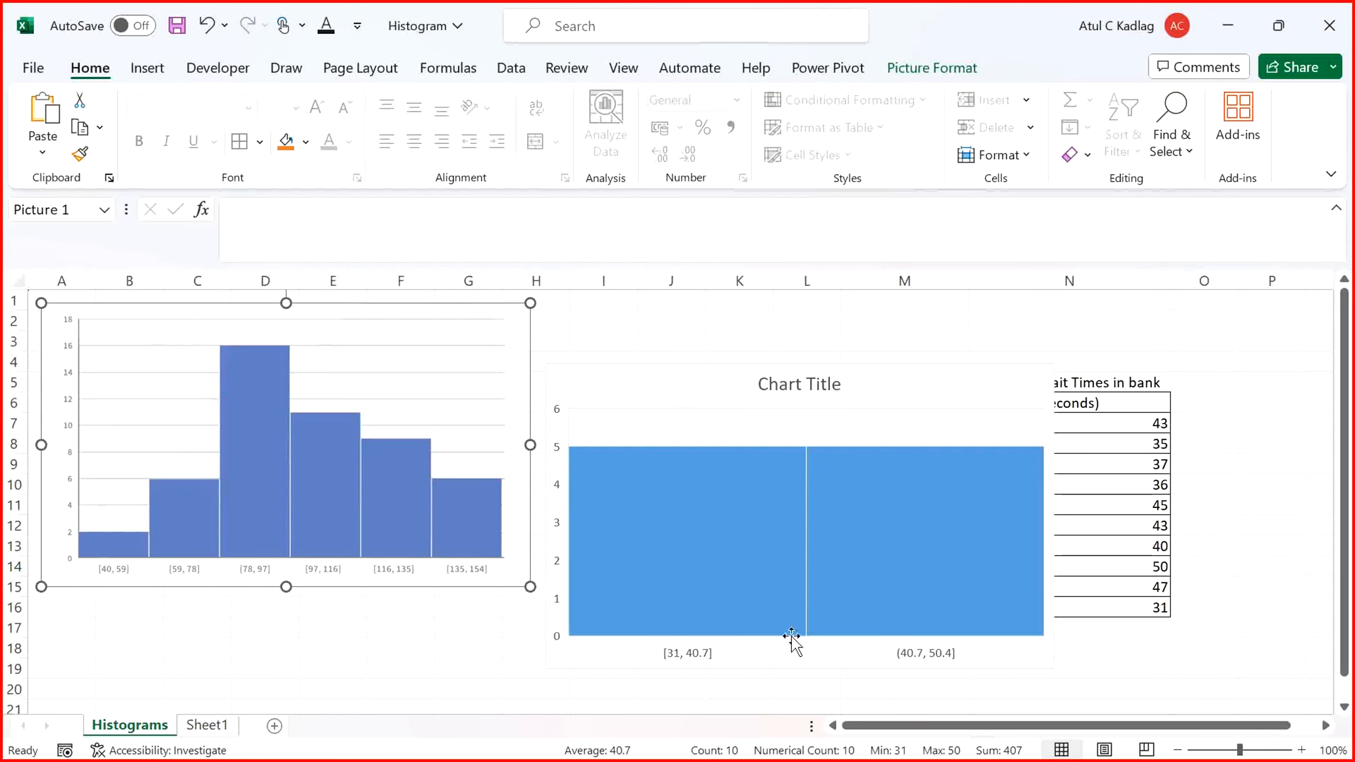
Set the new histogram's horizontal axis to a bin width of 4 and close the axis formatting options
click(945, 392)
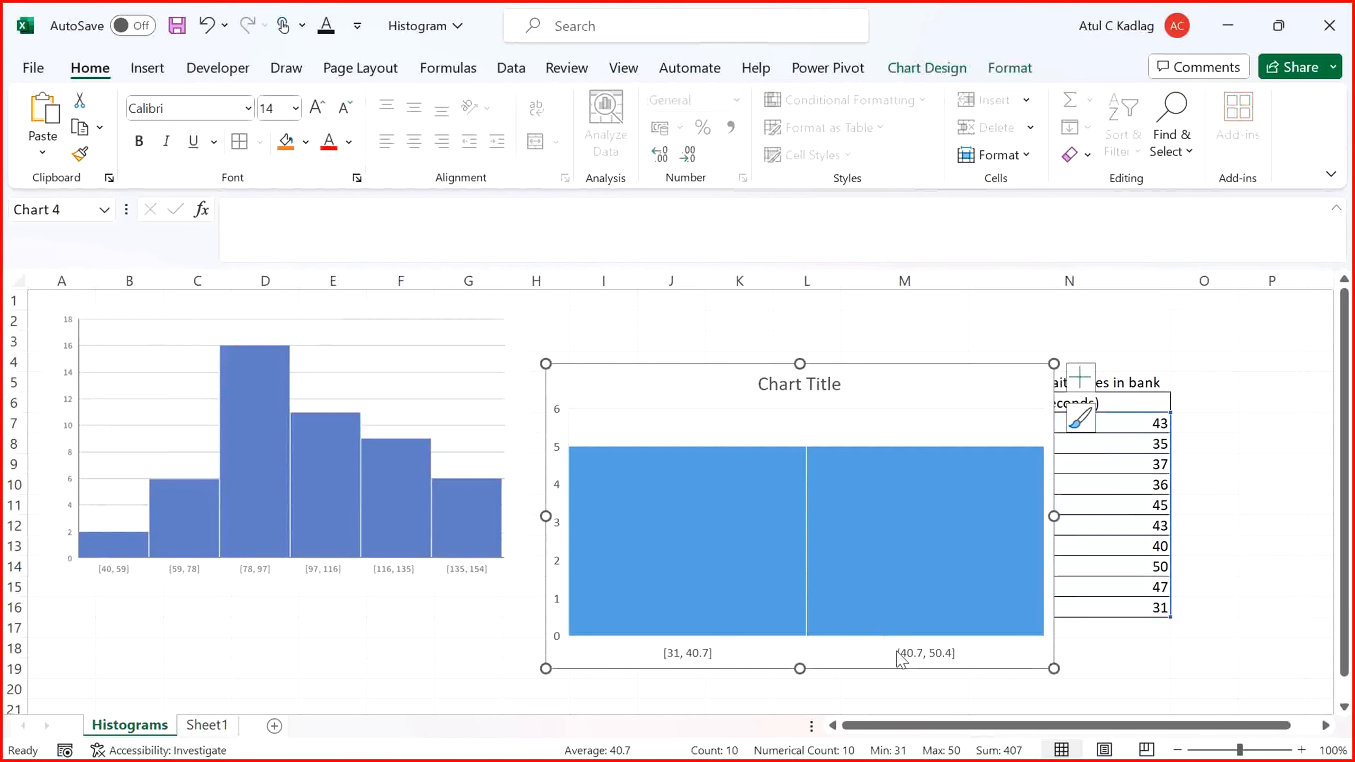
click(906, 663)
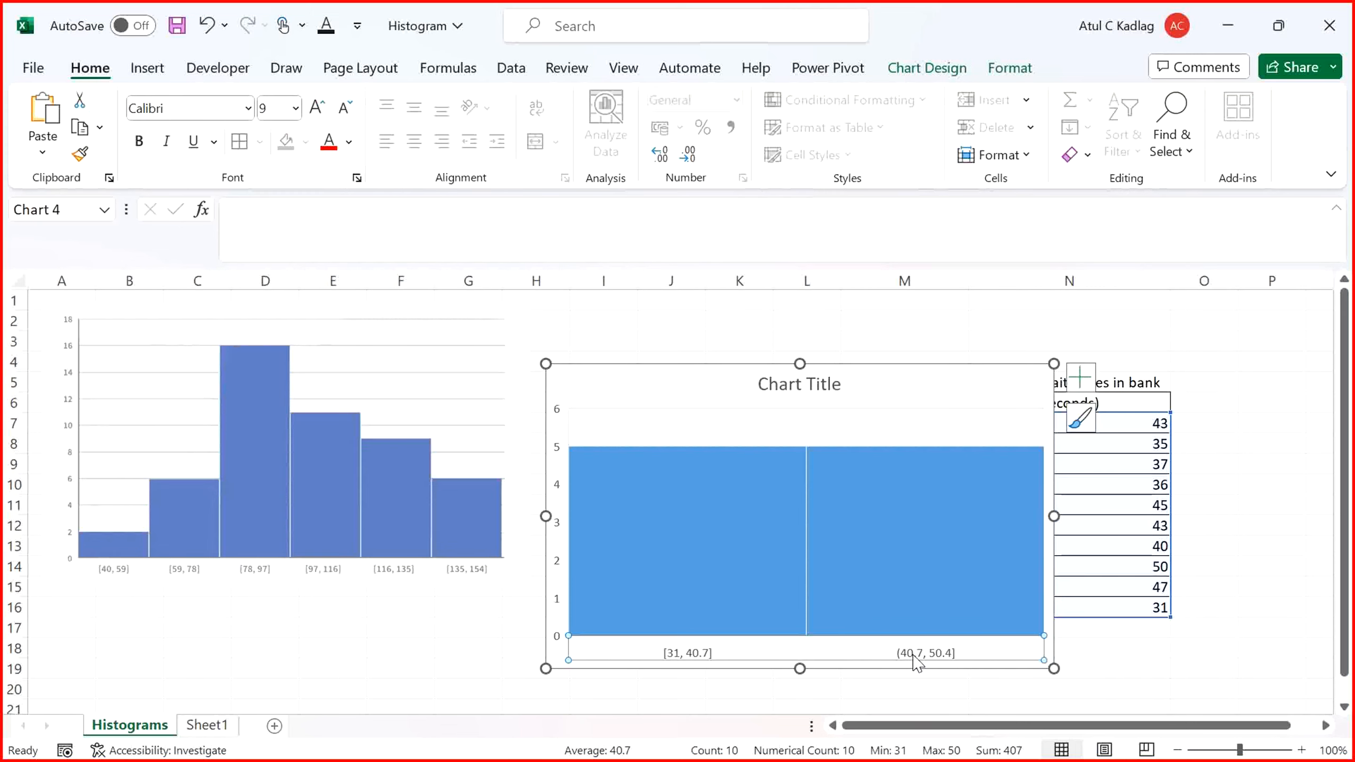
right_click(915, 662)
click(966, 639)
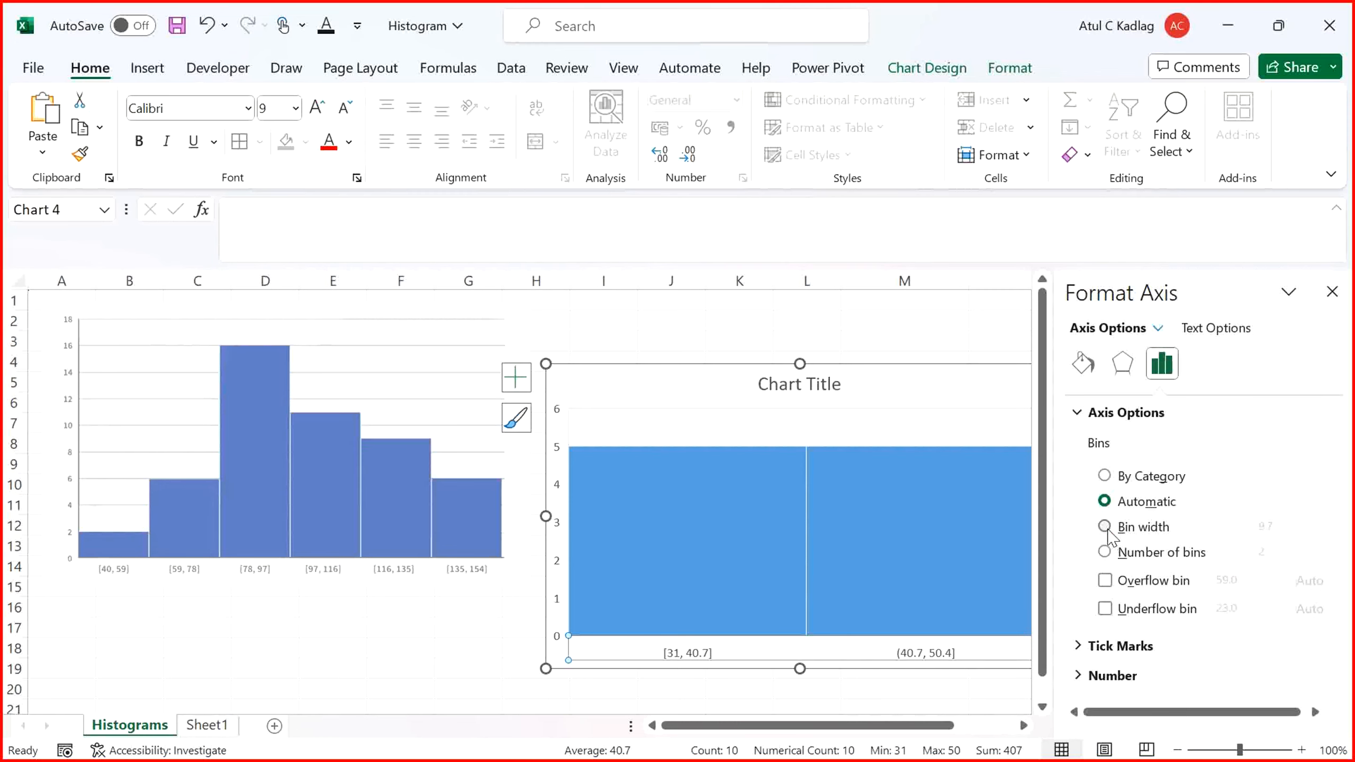
click(1105, 527)
click(1299, 530)
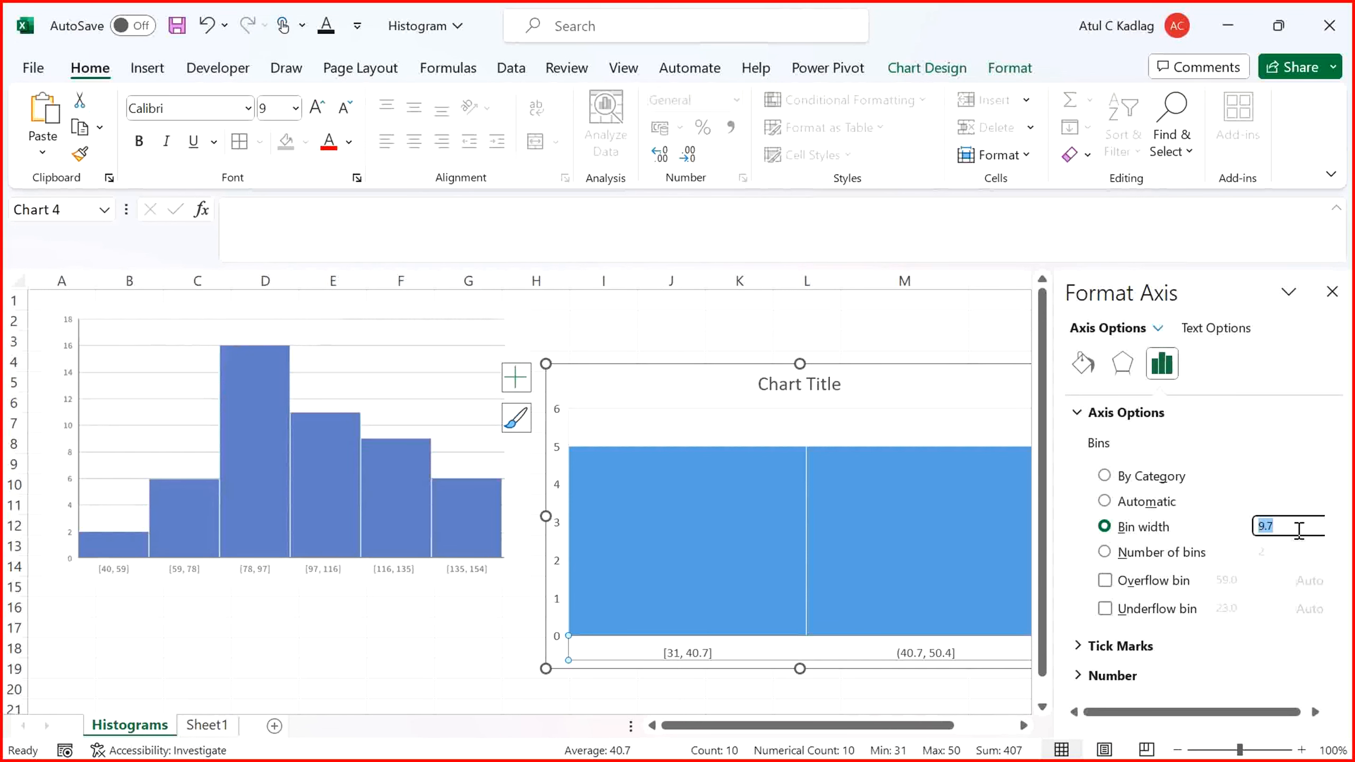
text(4)
key(Return)
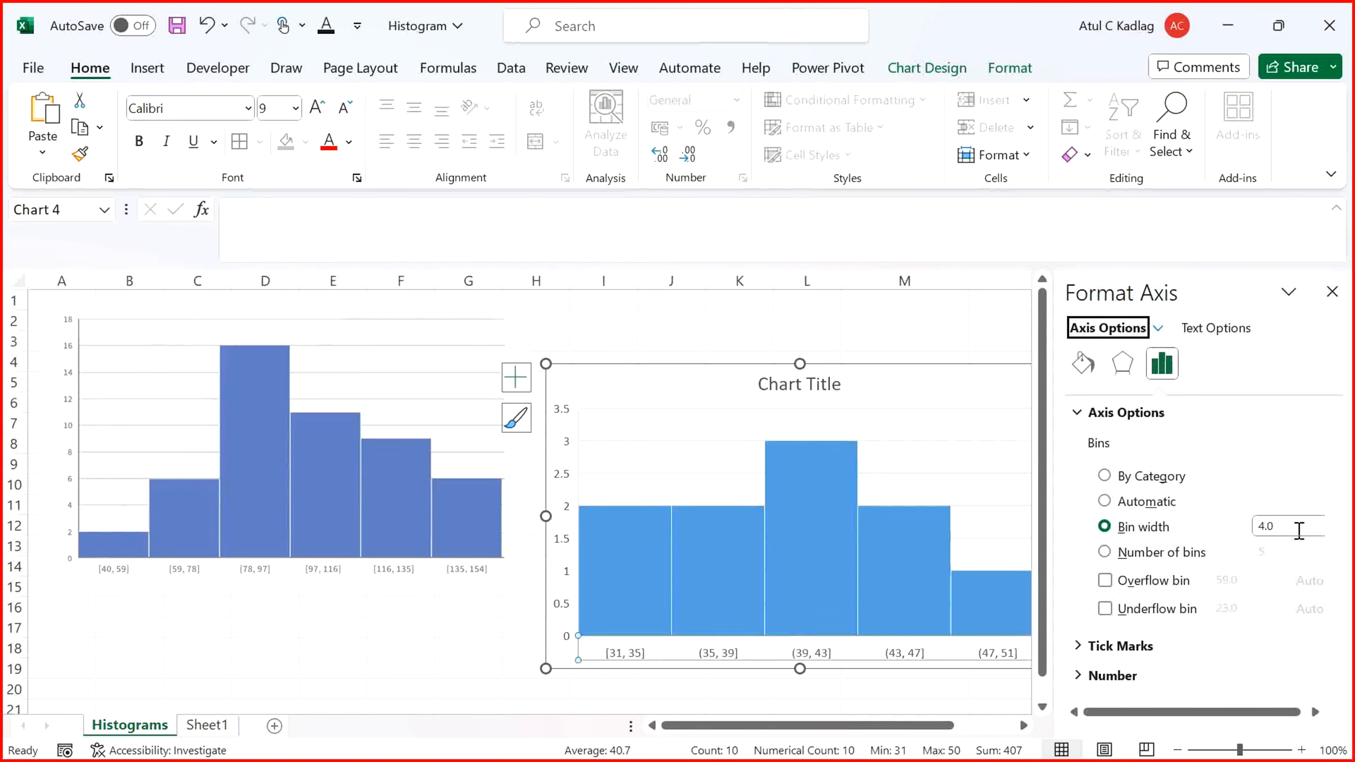
click(449, 639)
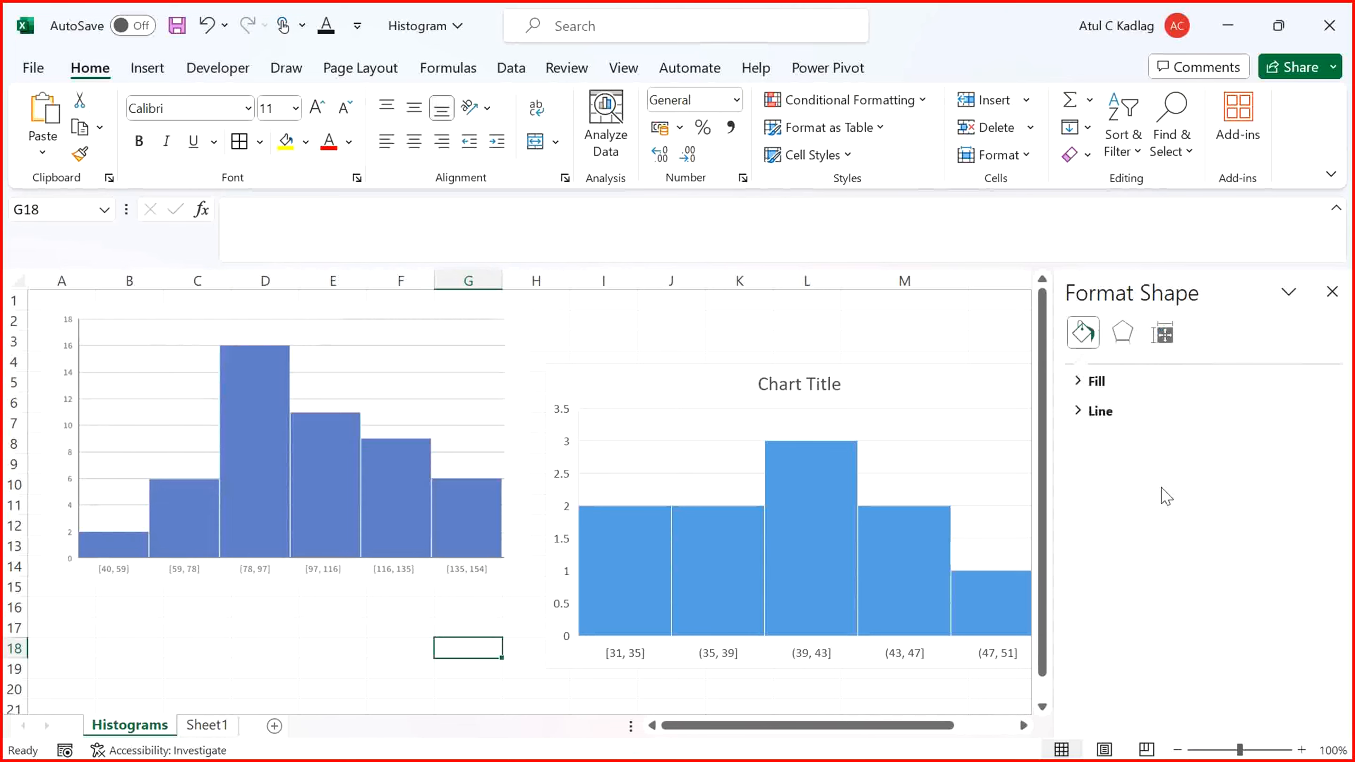
click(1332, 292)
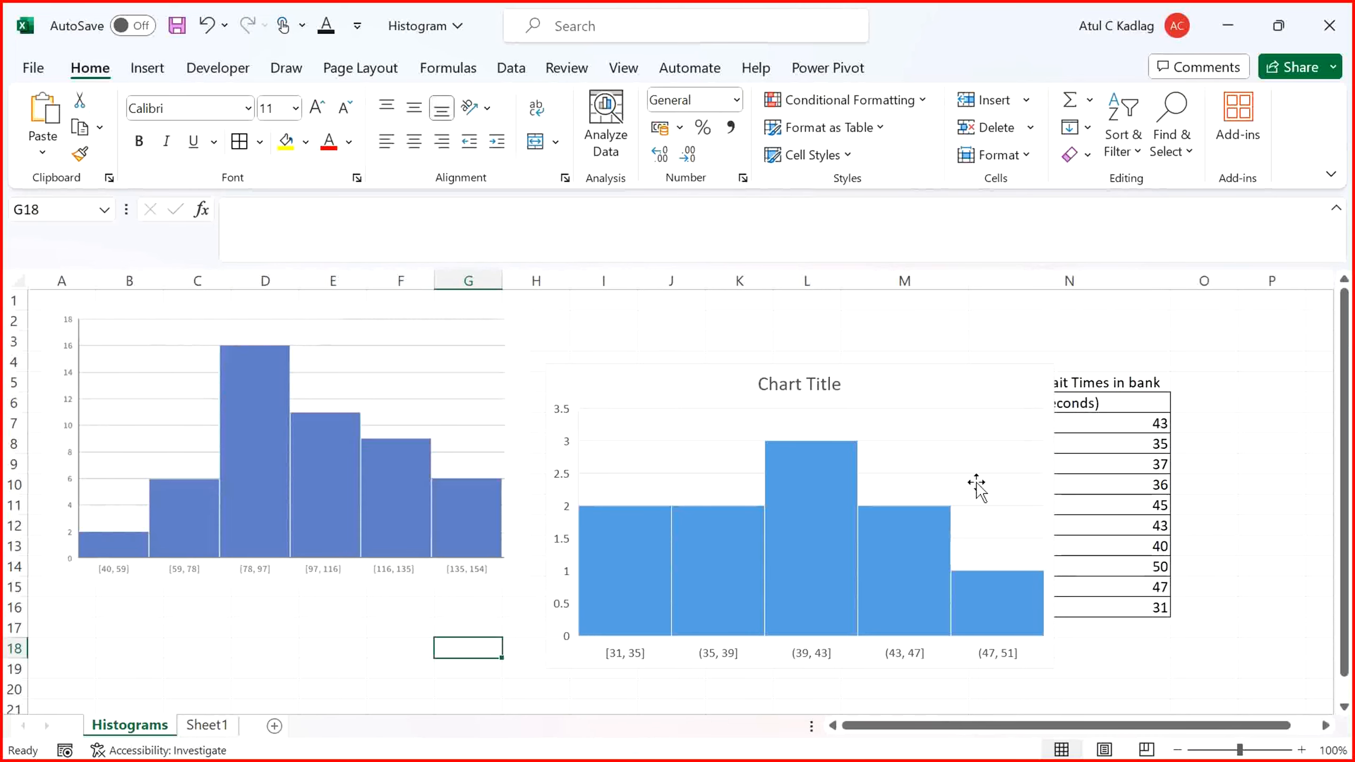
click(703, 606)
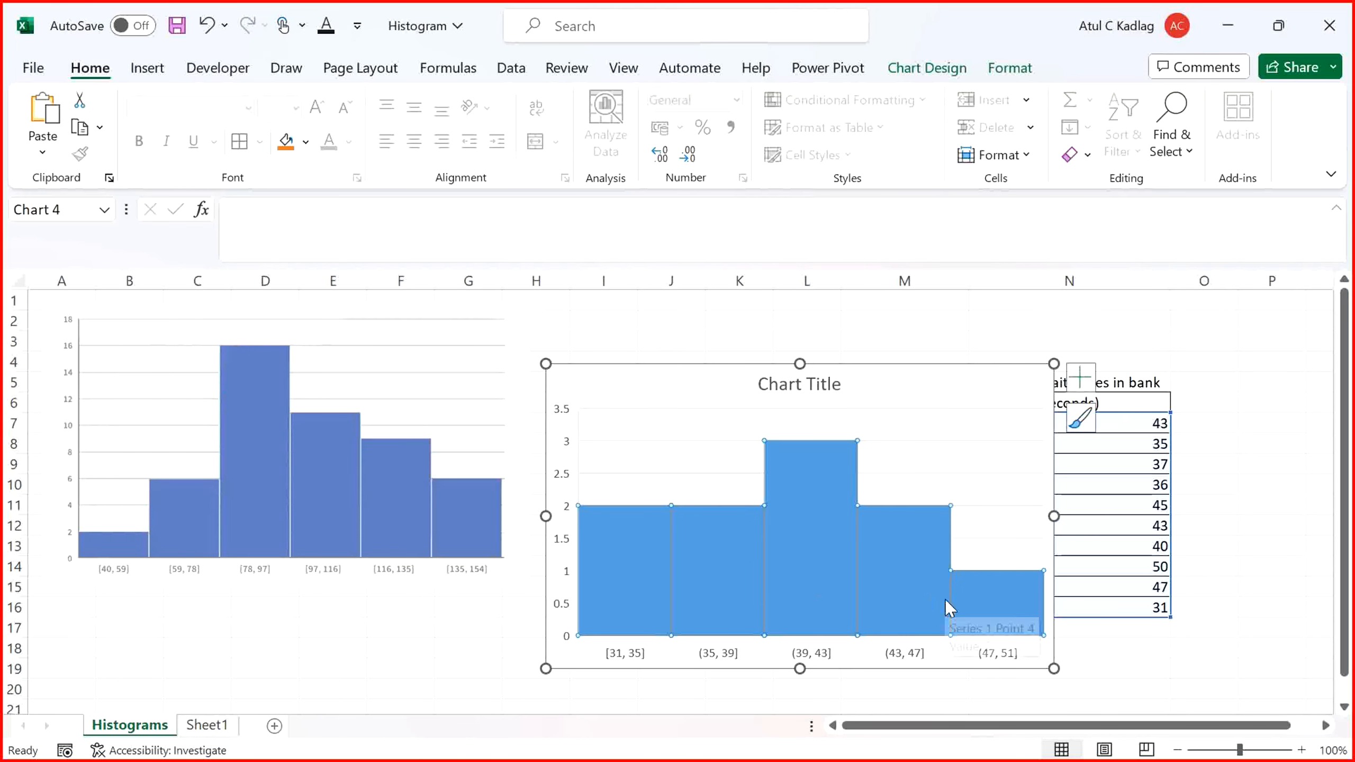
Examine the individual bars of the wait-time histogram, comparing each bin's range with its frequency
click(654, 692)
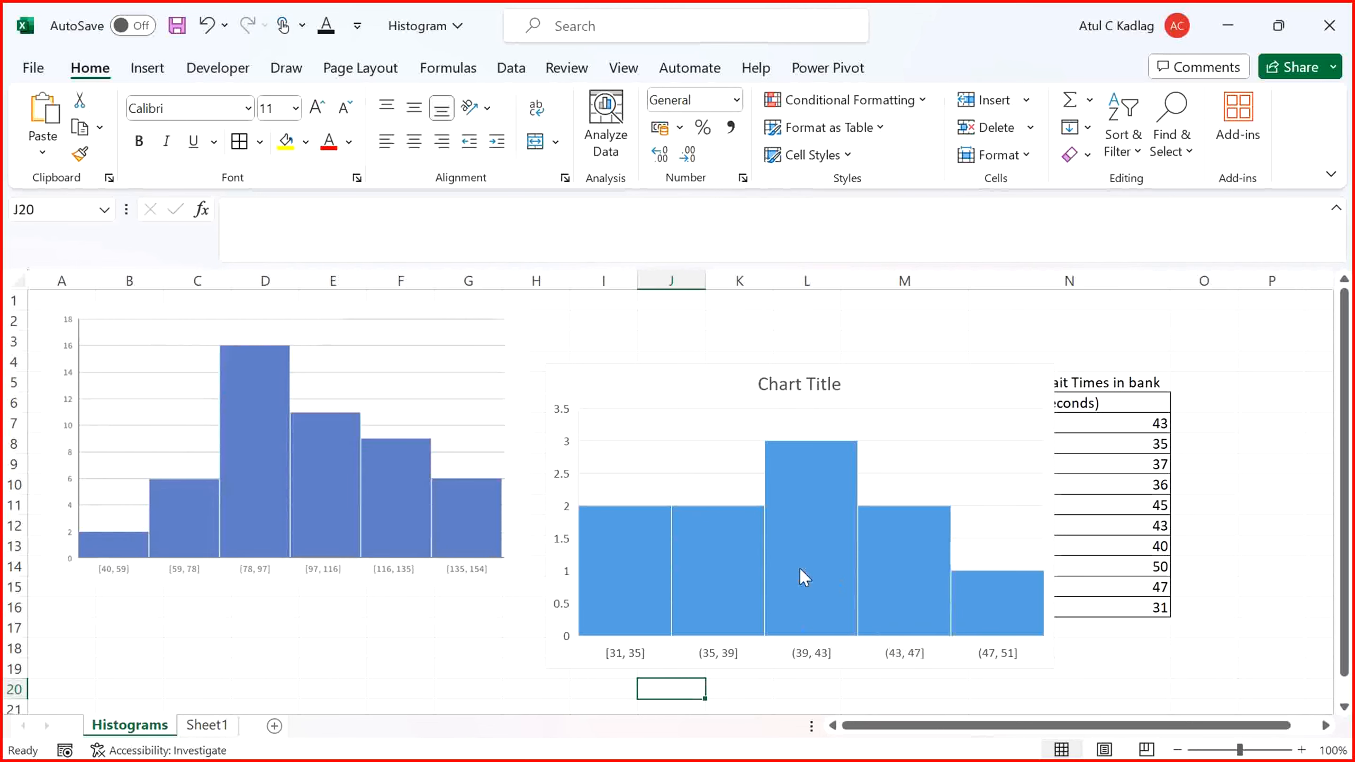
click(800, 483)
click(800, 496)
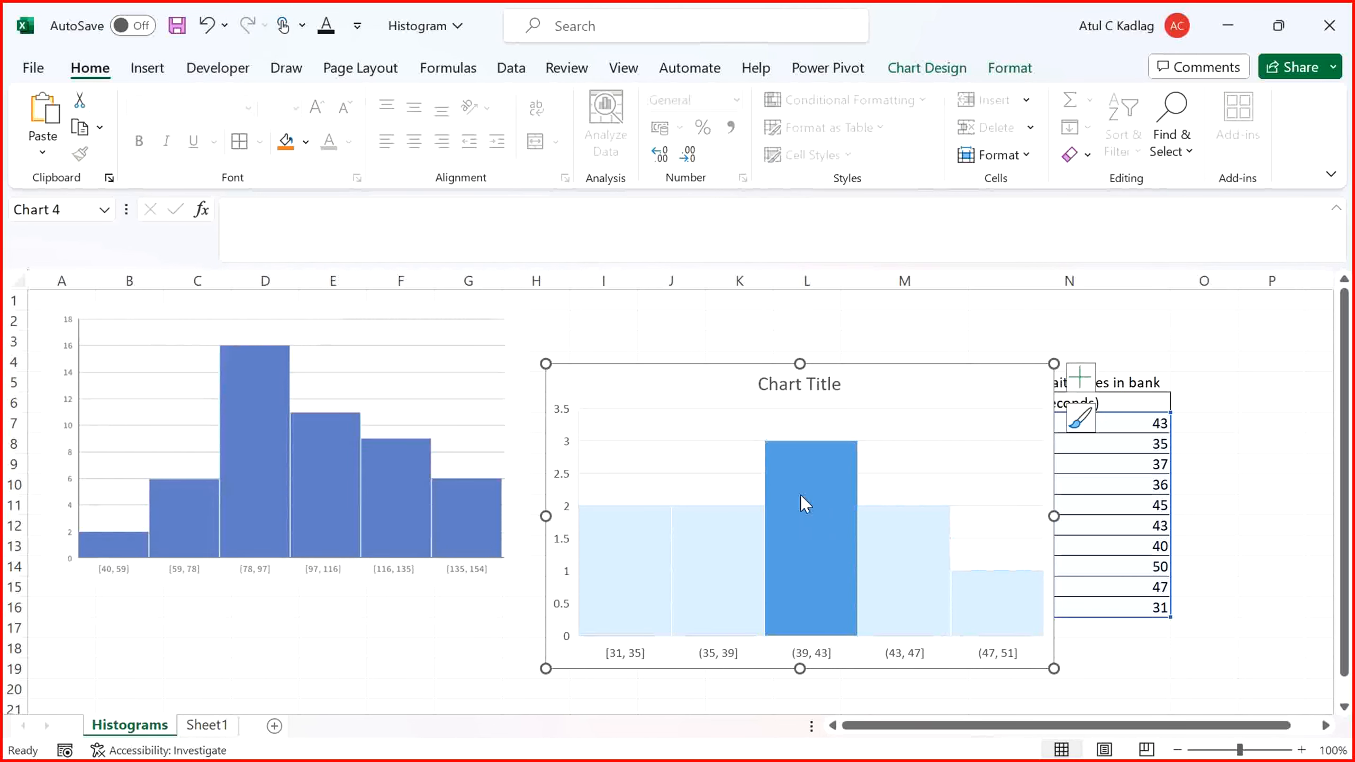
mouse_move(802, 497)
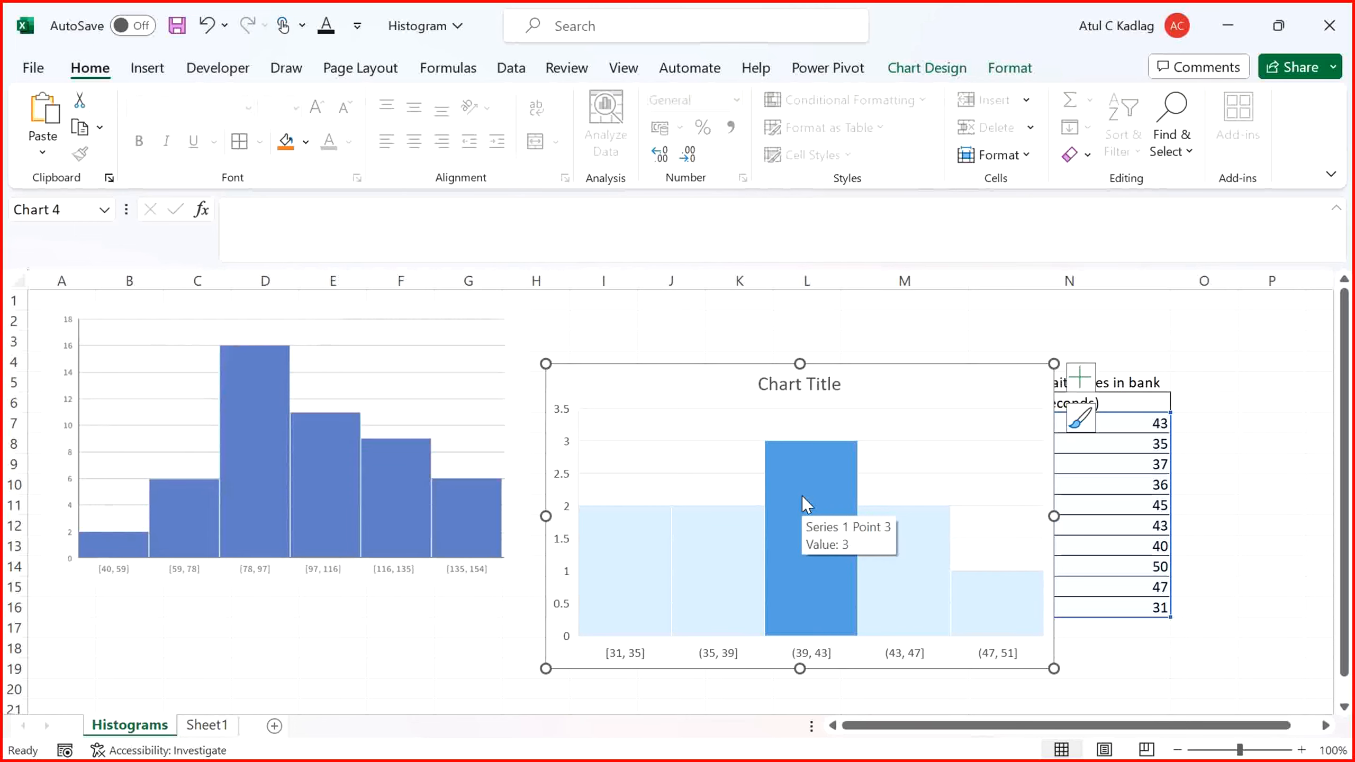
click(1010, 629)
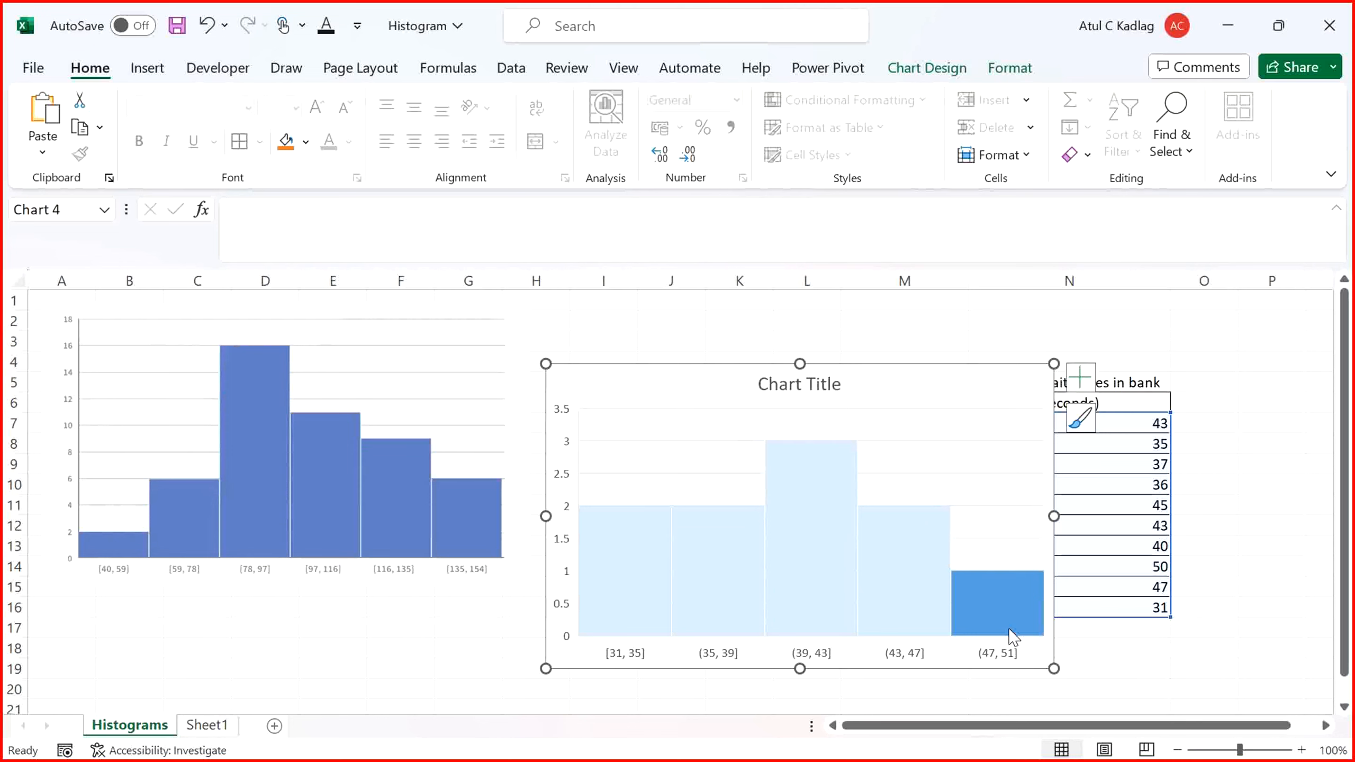
mouse_move(993, 612)
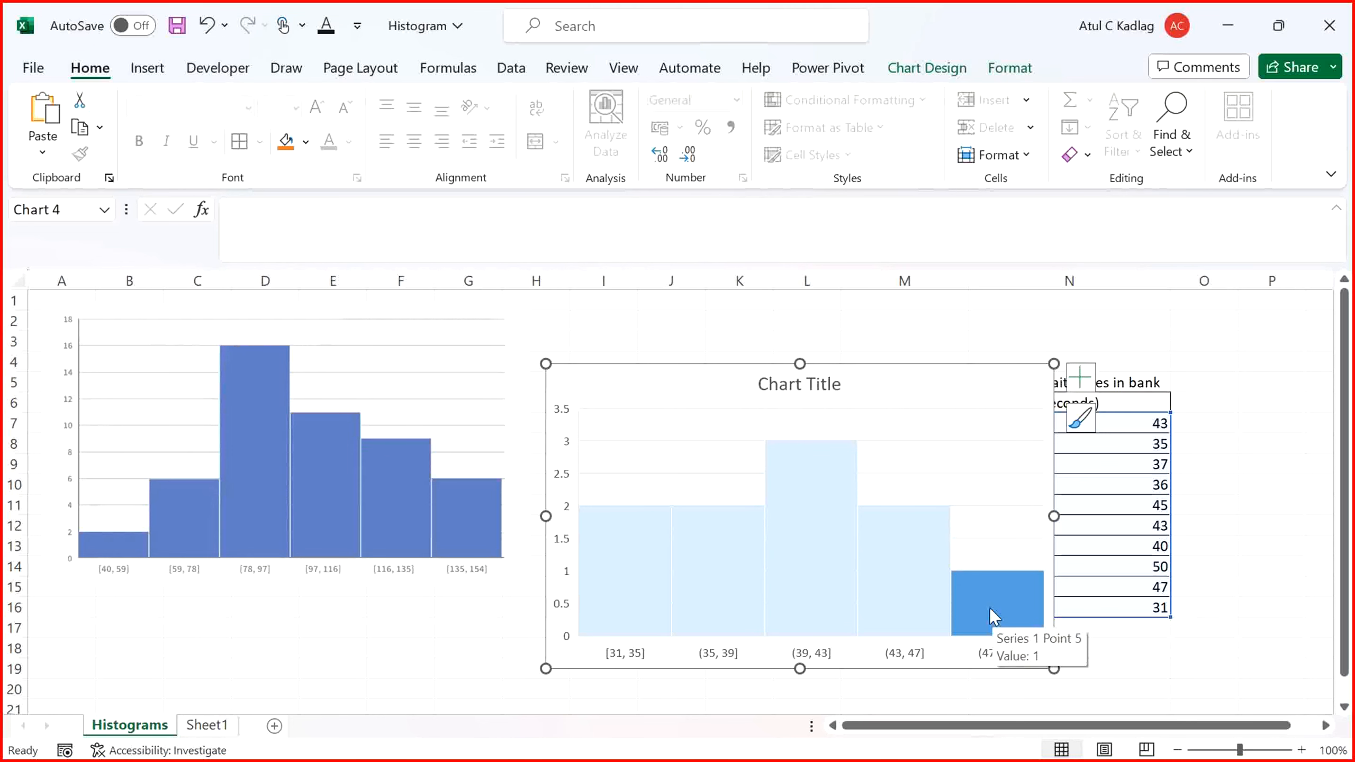
click(783, 579)
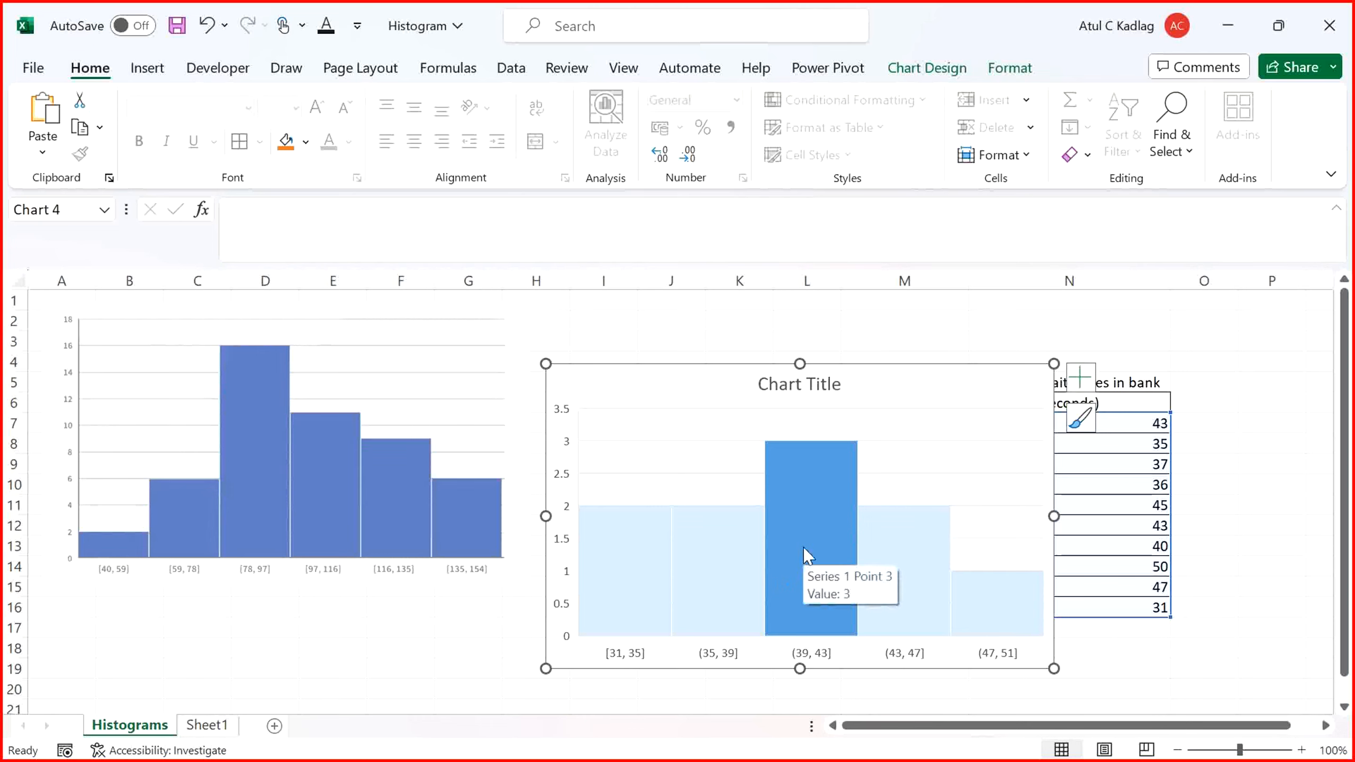
click(713, 554)
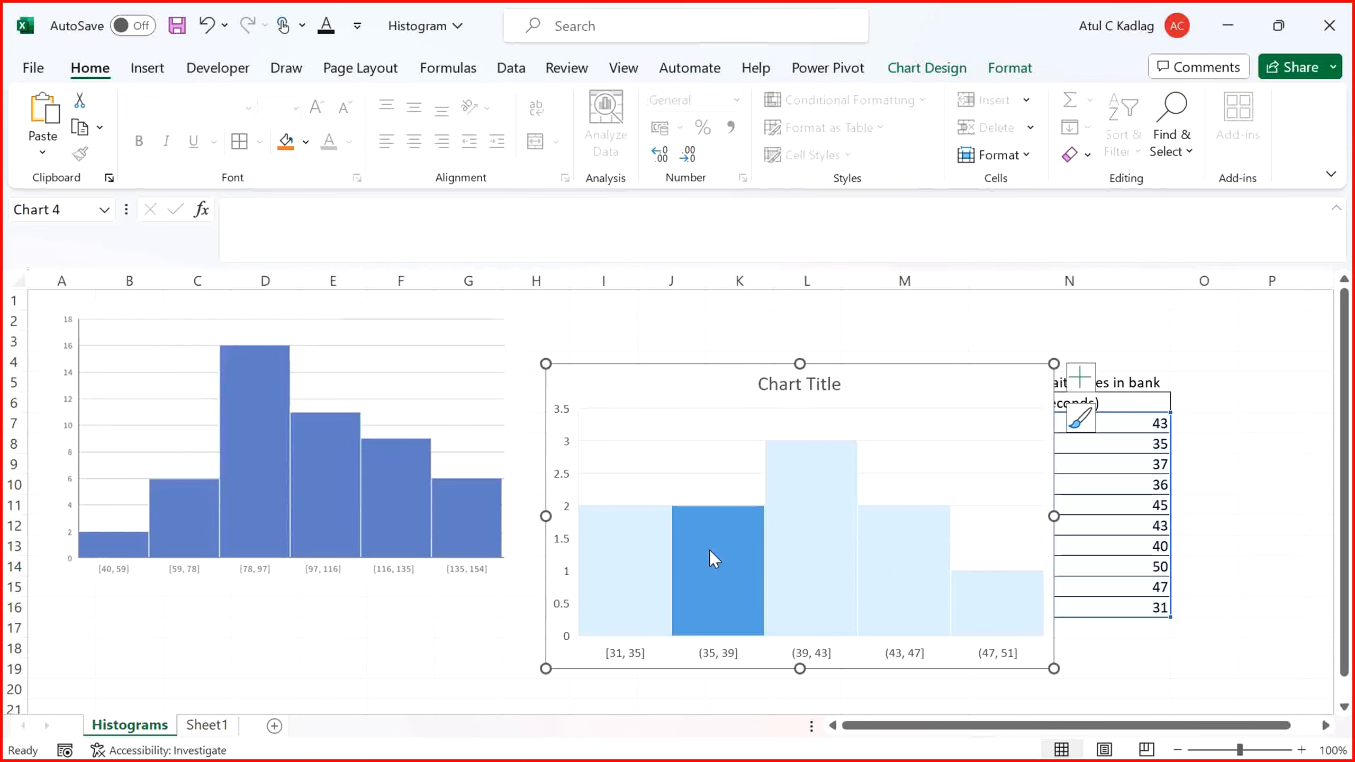
click(638, 557)
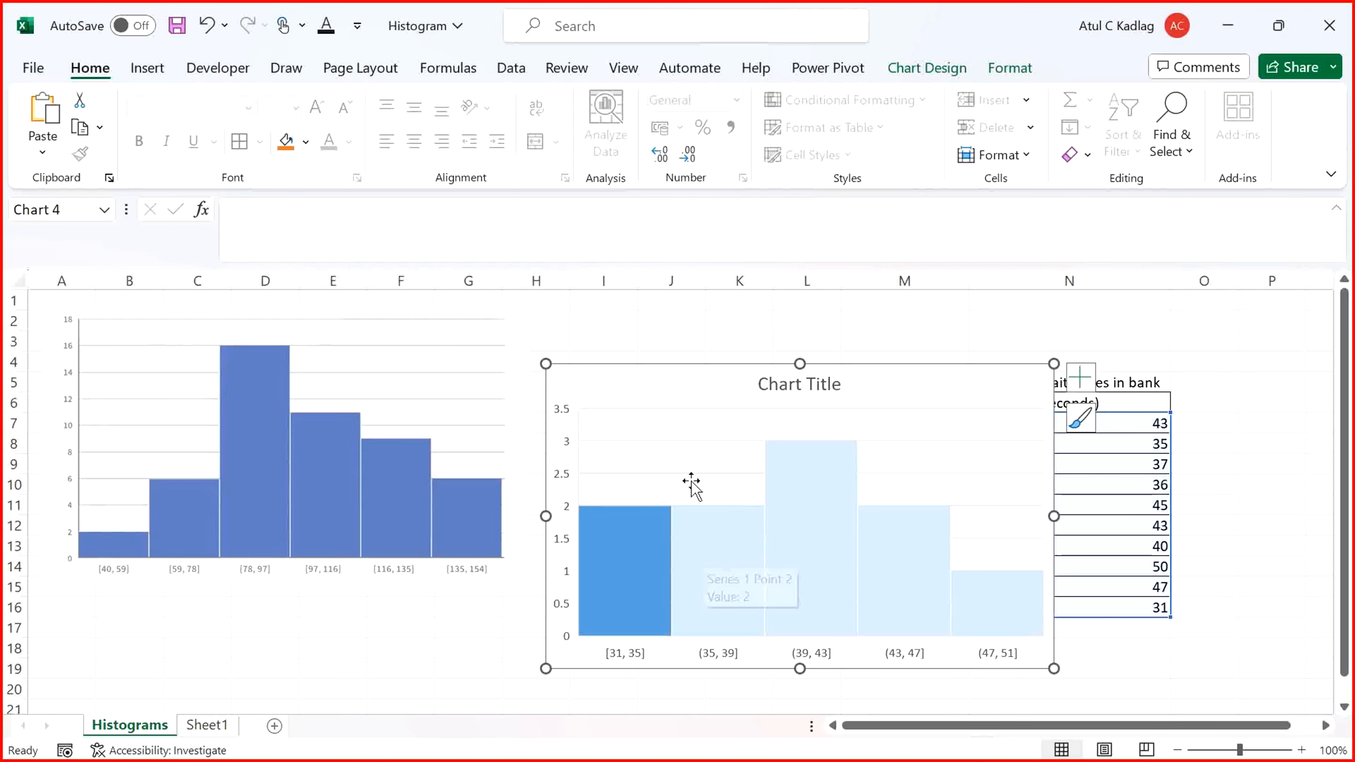
click(825, 540)
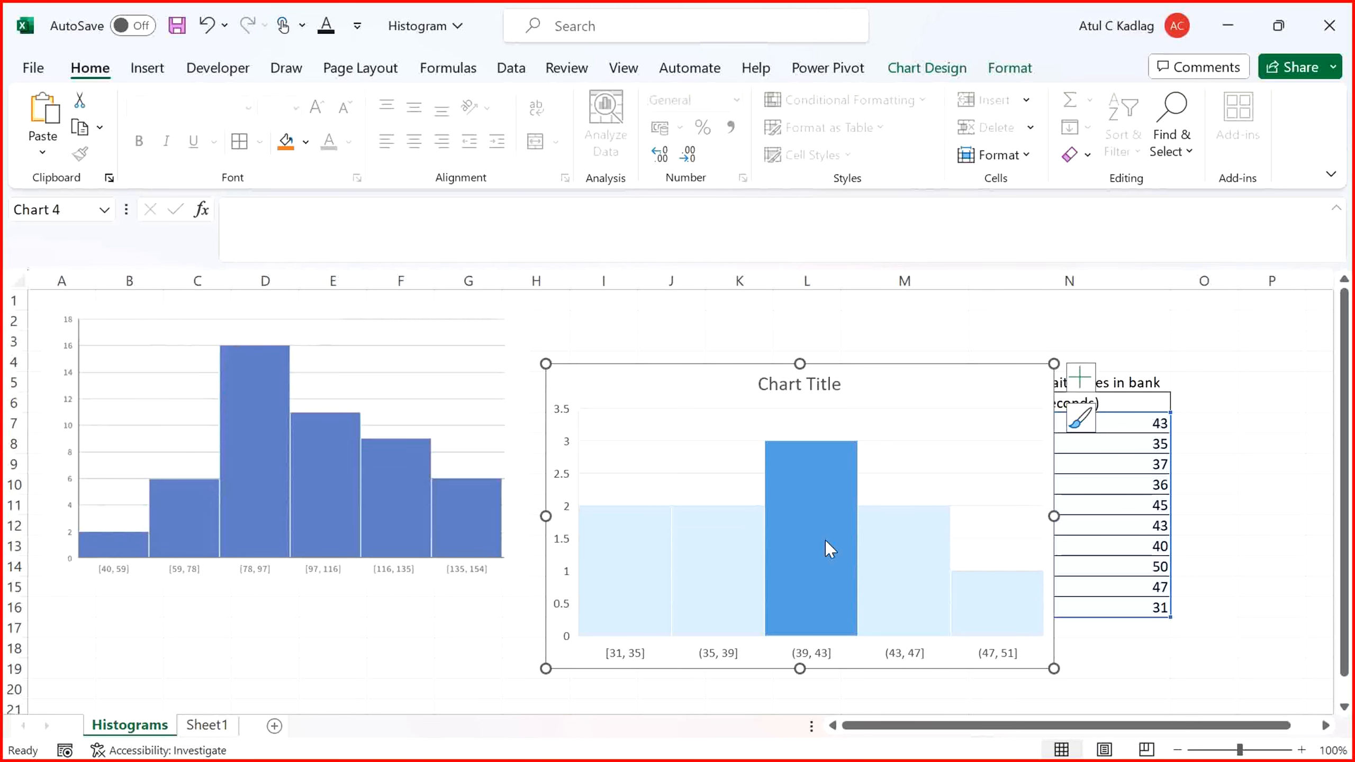
click(897, 419)
key(Escape)
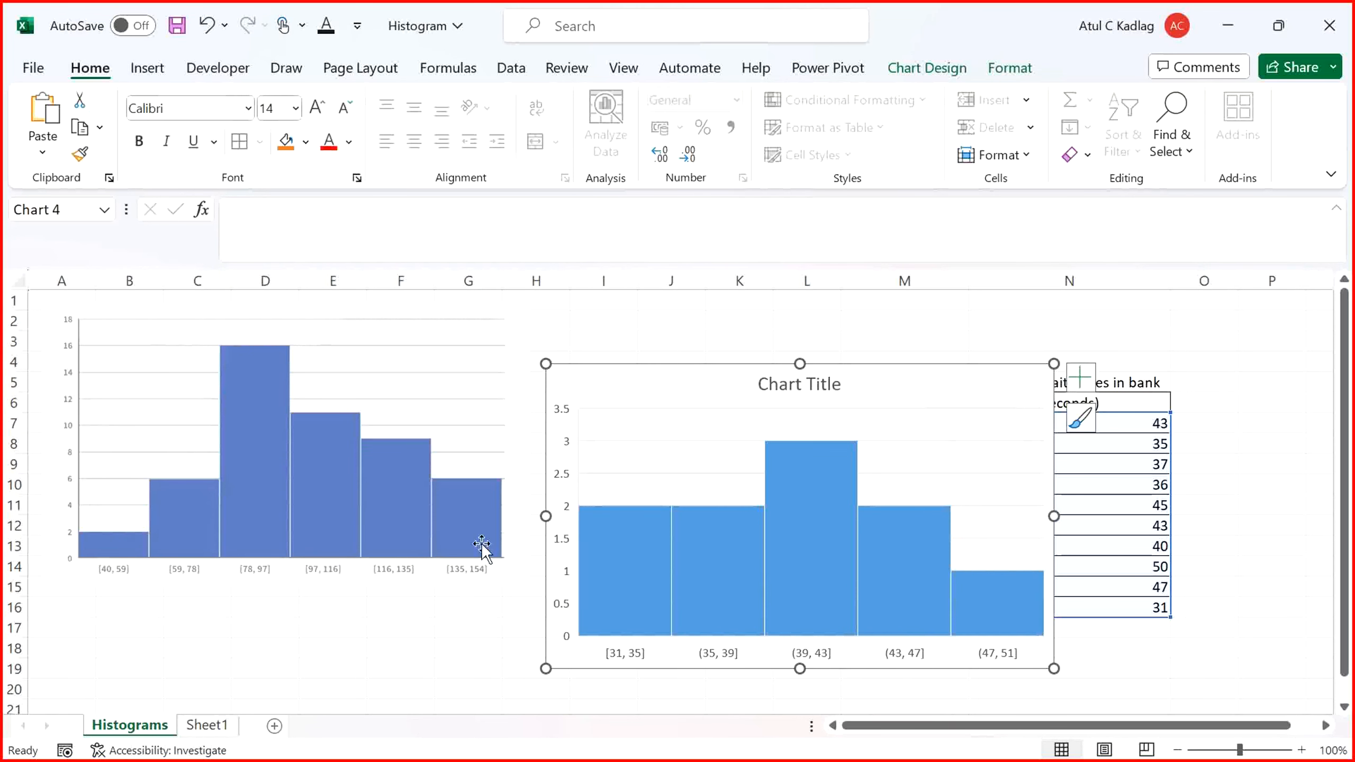
Switch to Sheet1 and look through the Hourly Demand values in column A
click(190, 727)
click(336, 508)
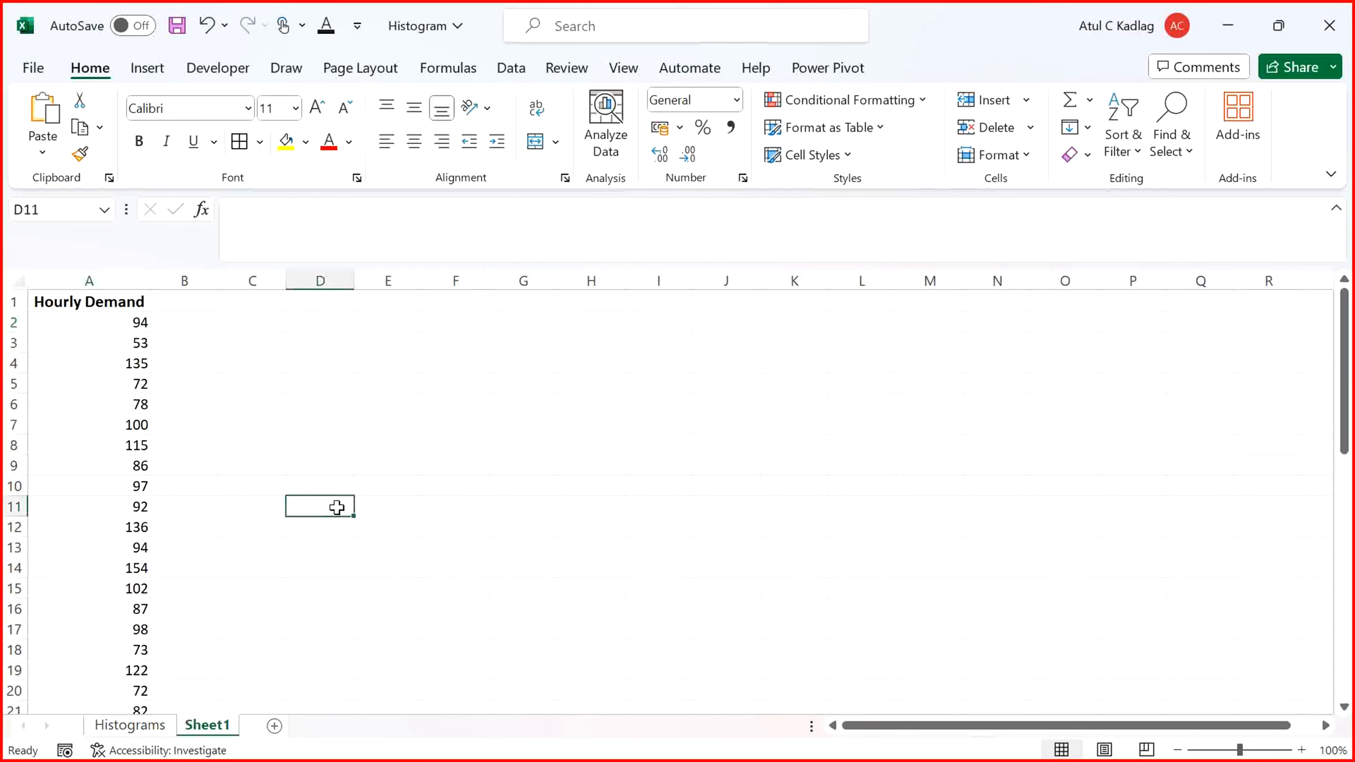
key(Left)
key(Left)
key(Left)
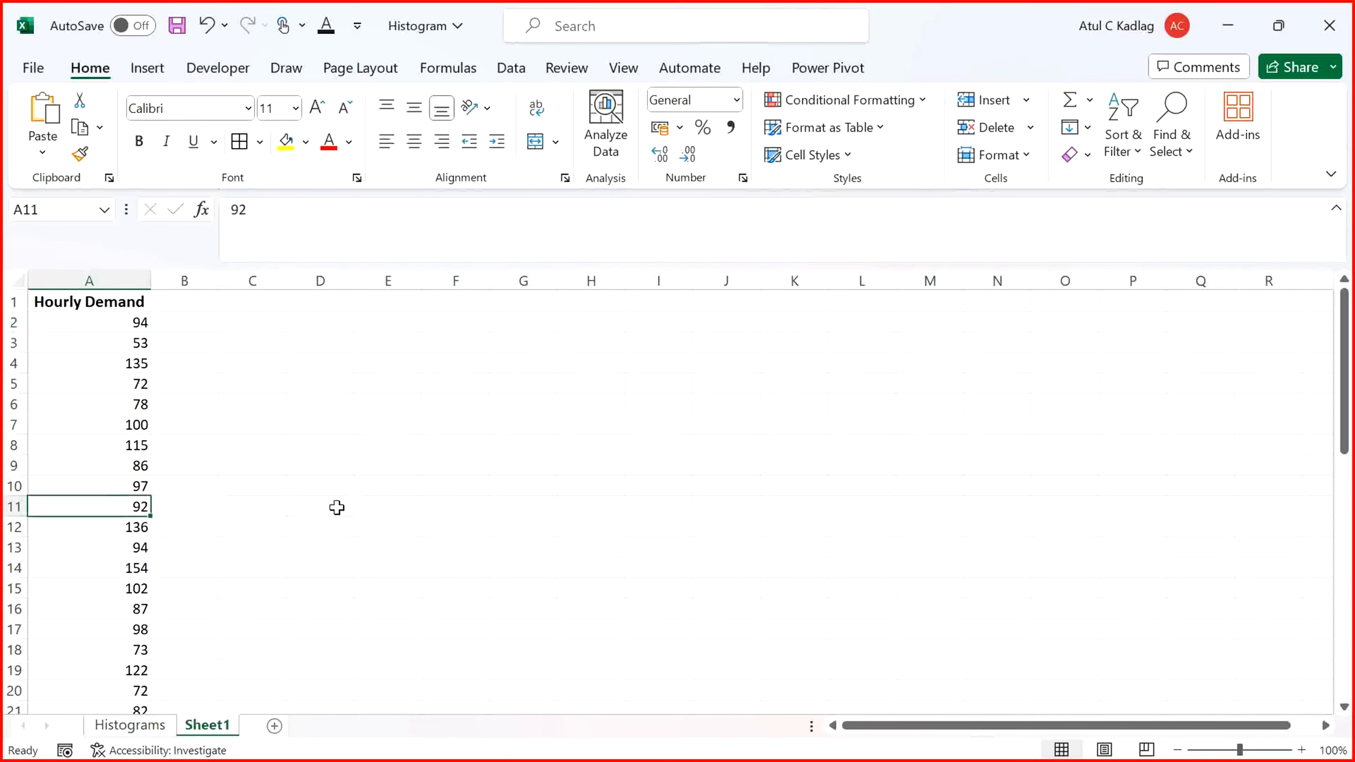
key(Up)
key(Up)
key(Up)
key(Up)
key(Up)
key(Up)
key(Up)
key(Up)
key(Up)
key(Down)
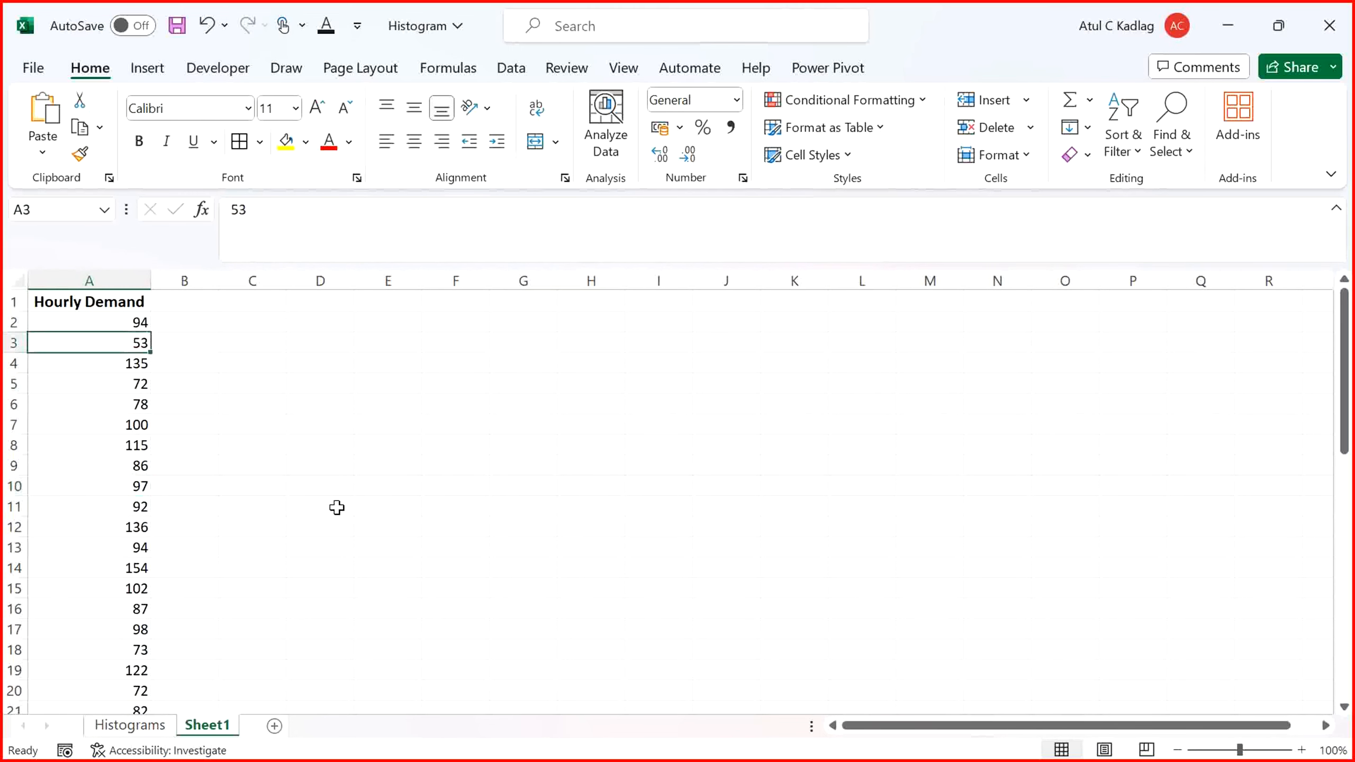
key(Up)
key(Down)
key(Down)
key(Down)
key(Down)
key(Down)
key(Down)
key(Down)
key(Down)
key(Down)
key(Down)
key(Down)
key(Down)
key(Down)
key(Down)
key(Down)
key(Down)
key(Down)
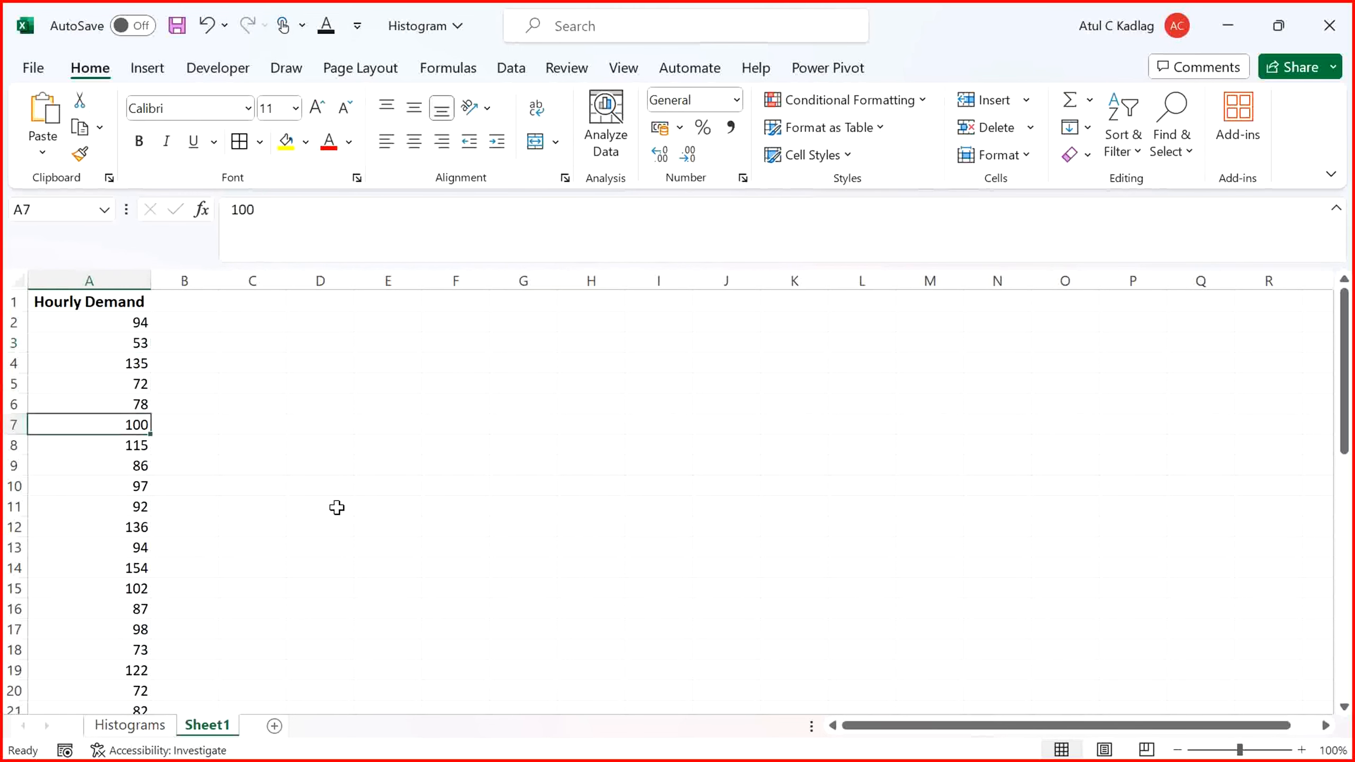
key(Down)
key(Down)
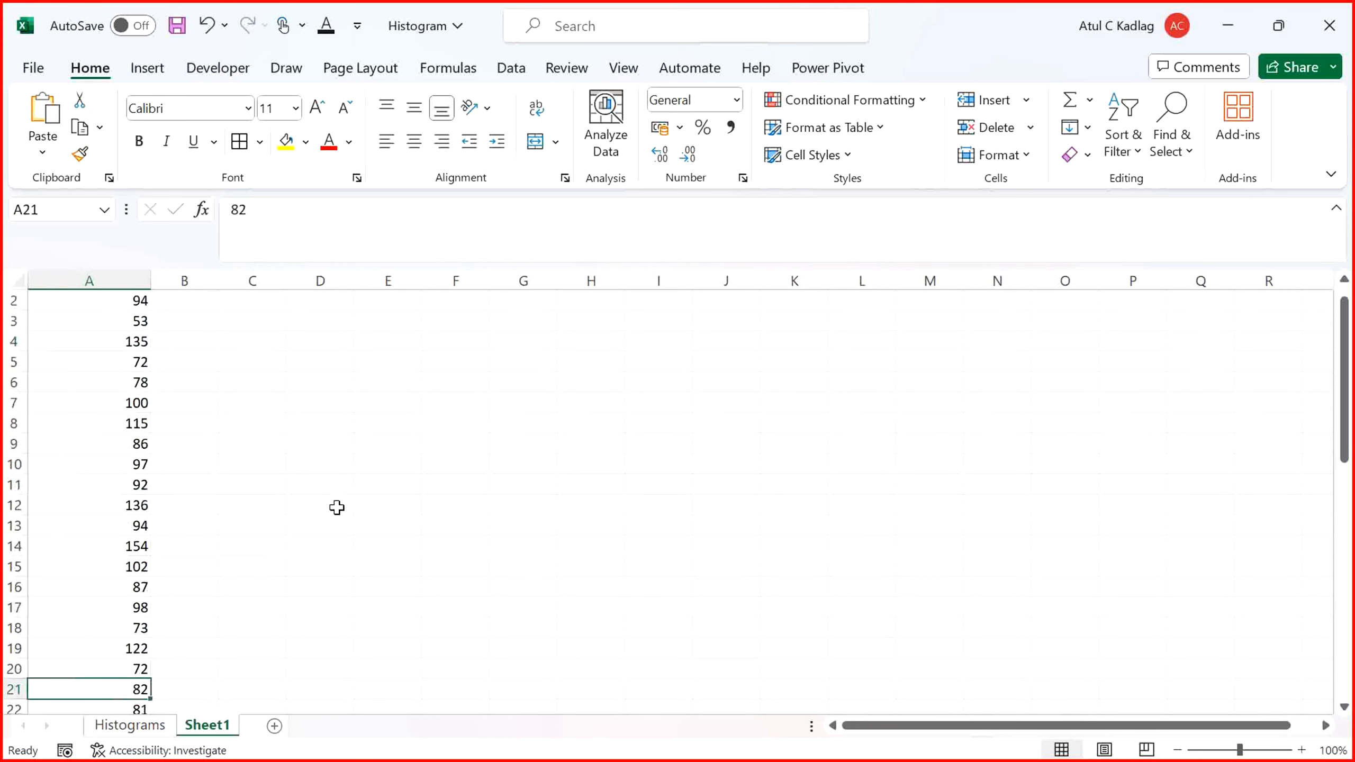
key(Page_Down)
key(Page_Down)
key(Page_Up)
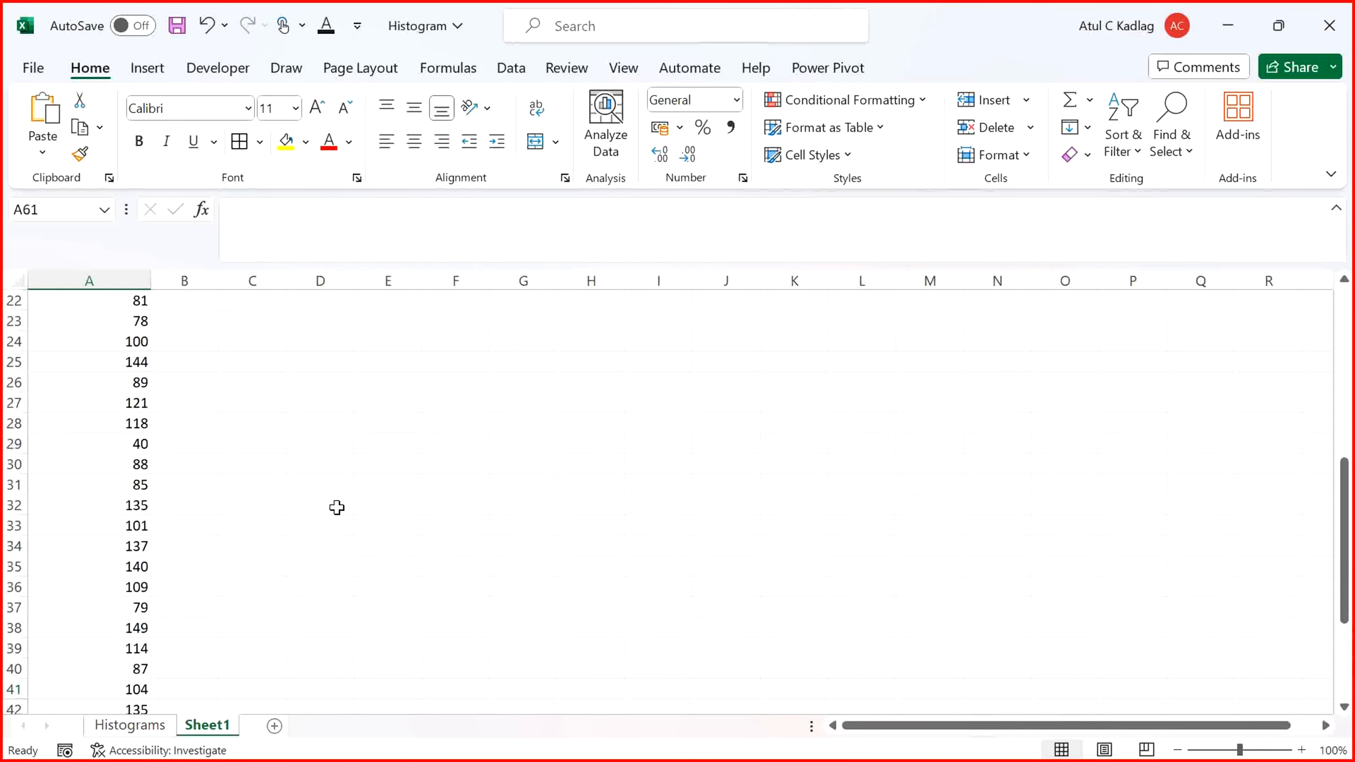
key(ctrl+Home)
key(Down)
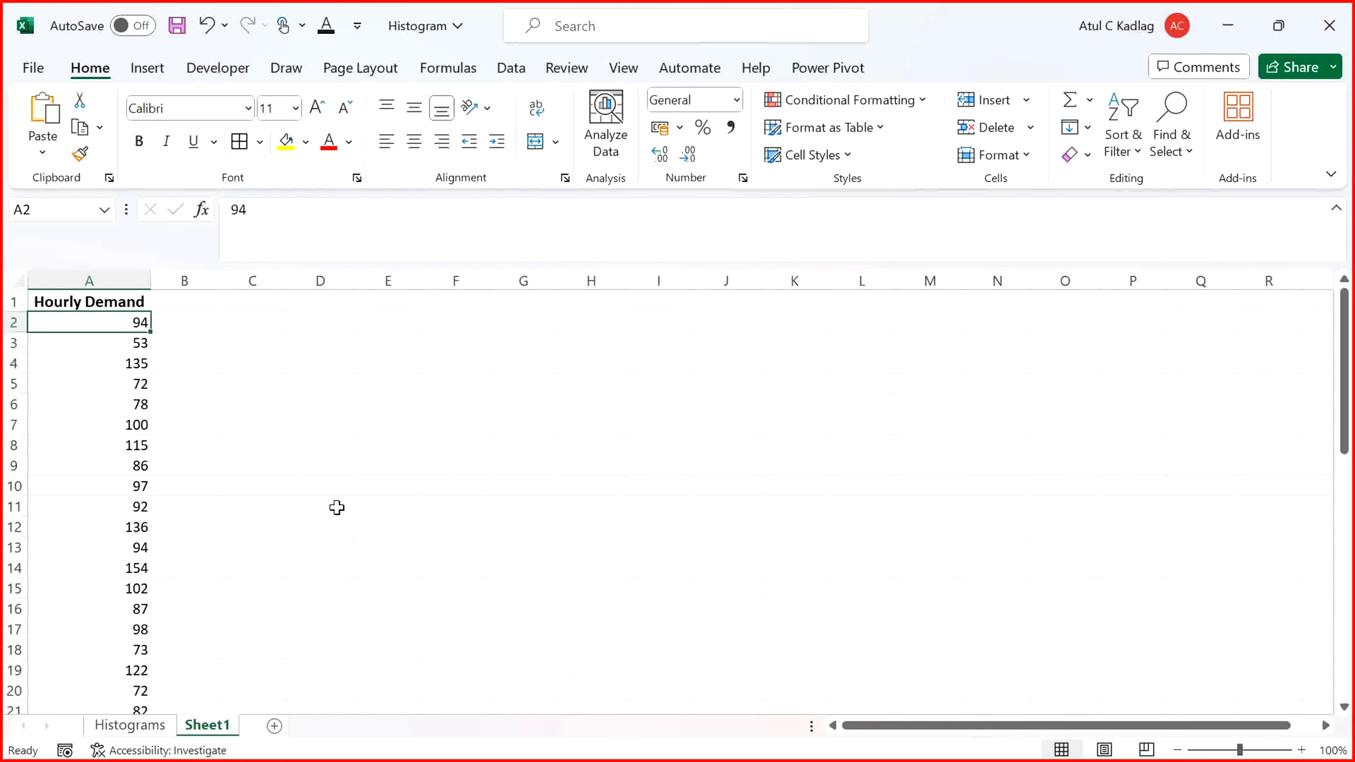
key(Down)
key(Up)
key(ctrl+shift+Down)
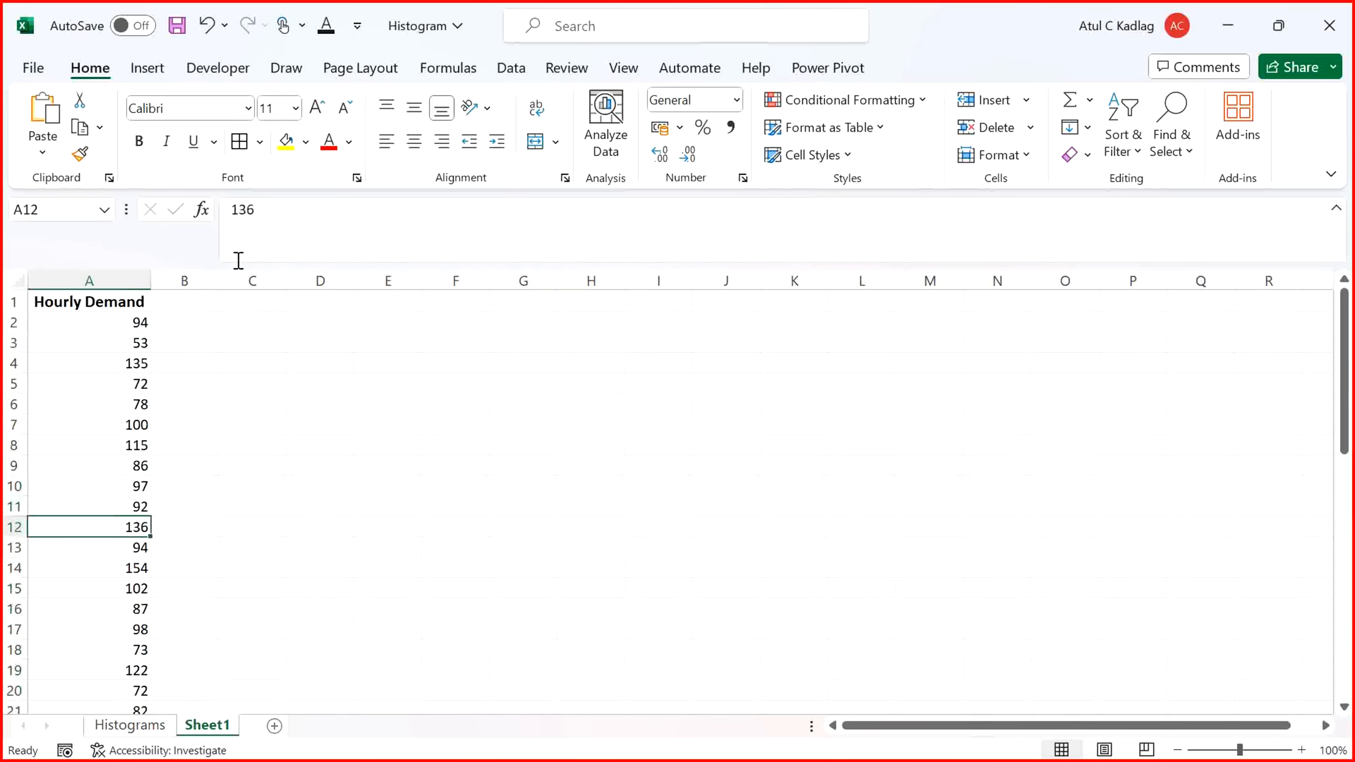
Insert a Histogram chart from the Hourly Demand data in column A and place it over columns E to L
click(94, 278)
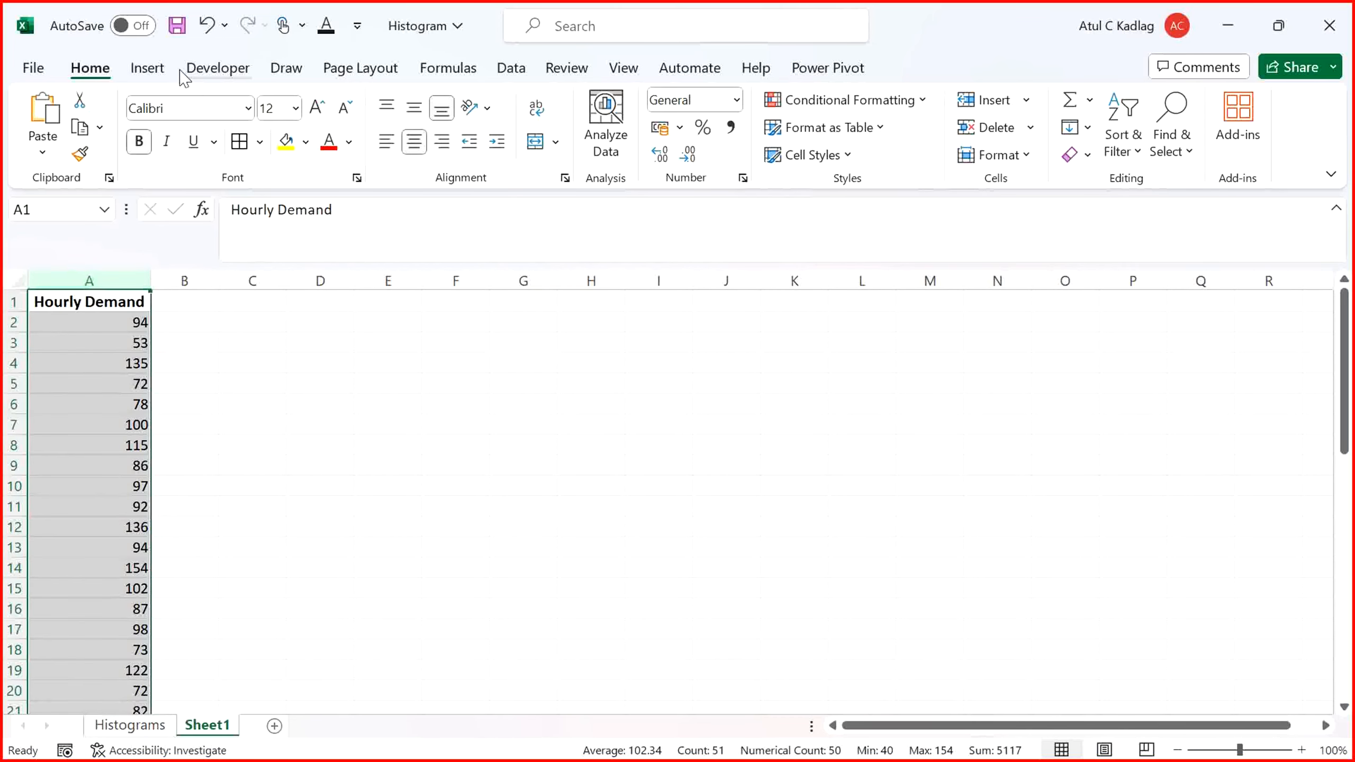
click(156, 71)
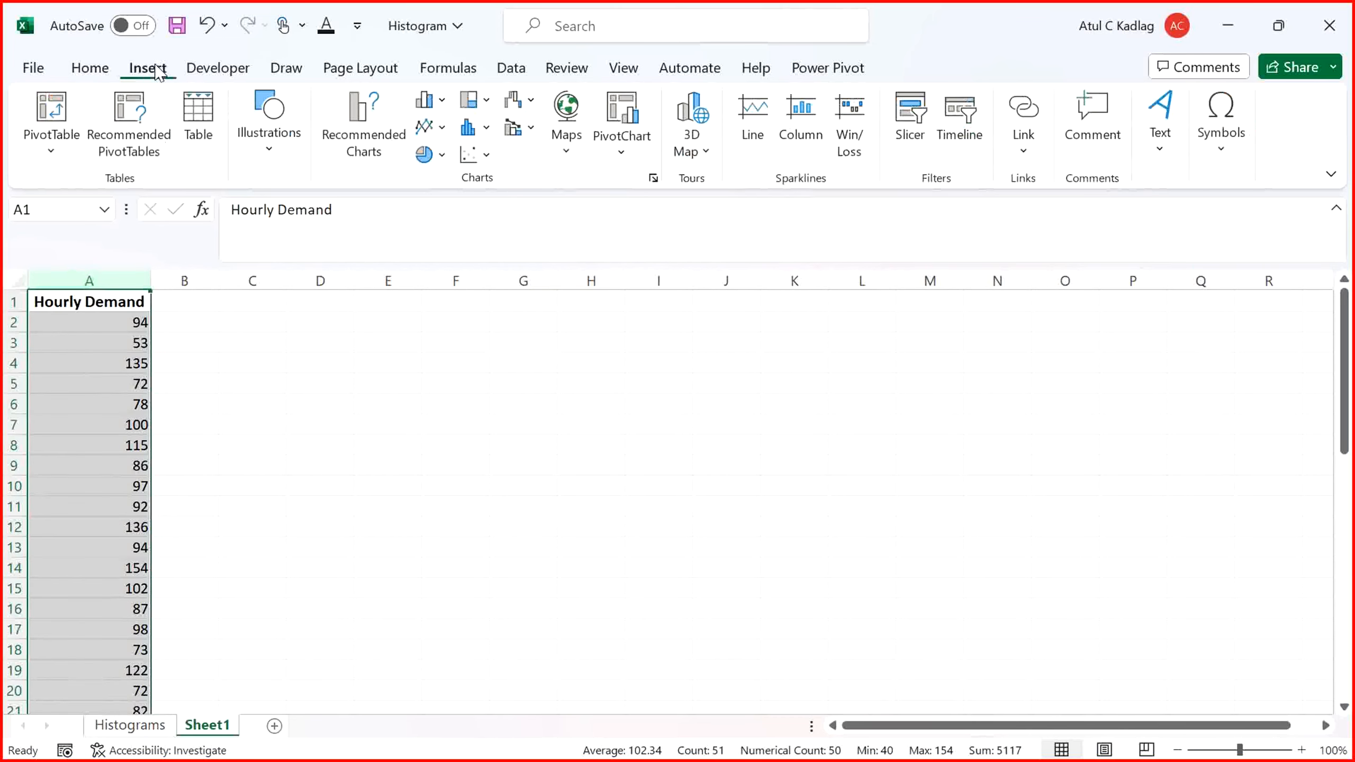
click(443, 103)
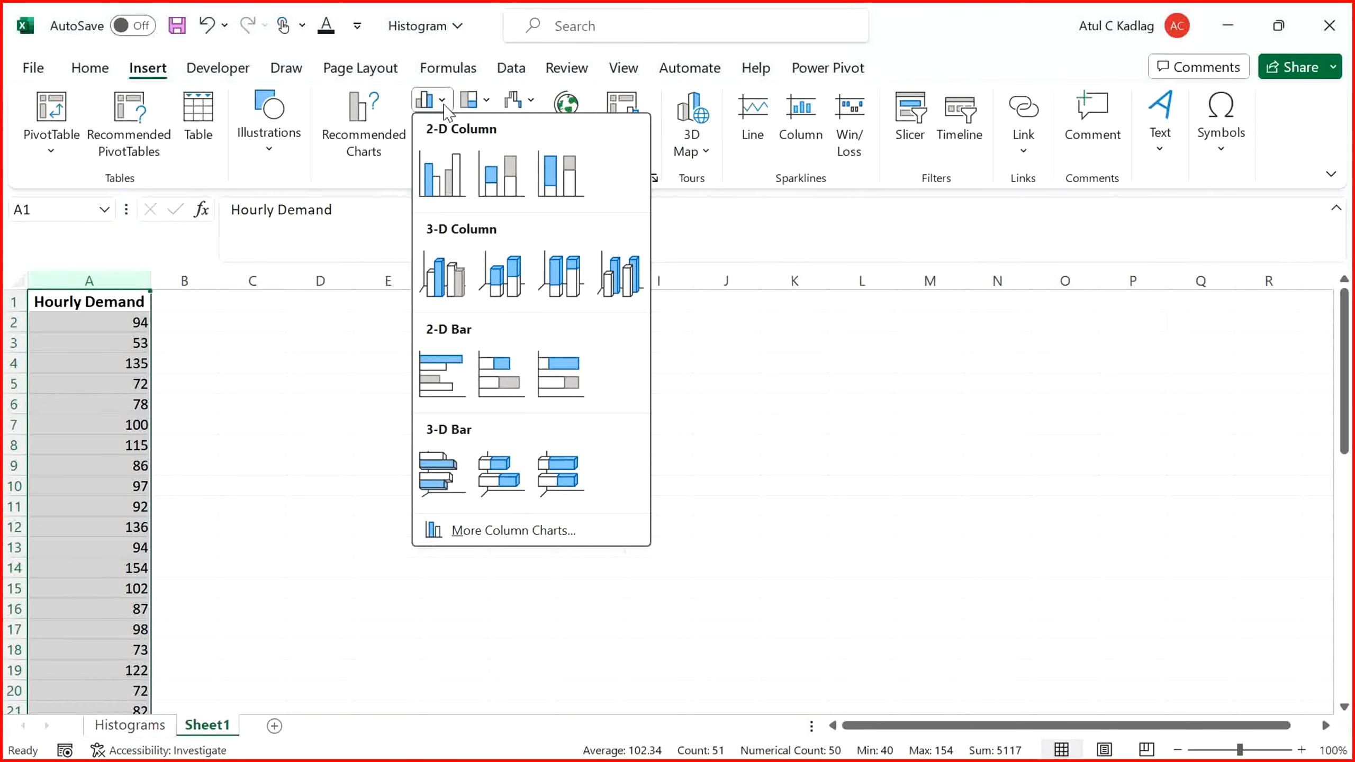
click(370, 183)
click(485, 127)
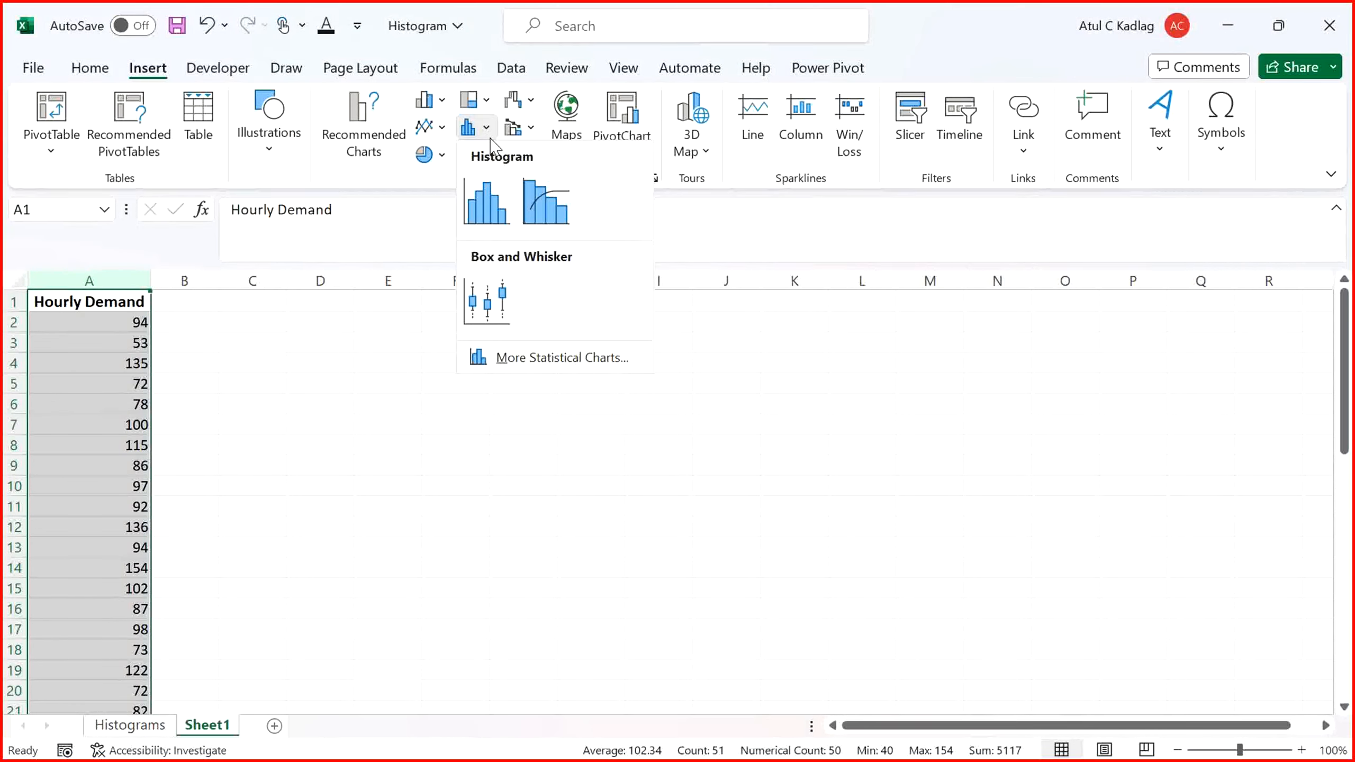
click(487, 197)
drag(781, 372, 703, 366)
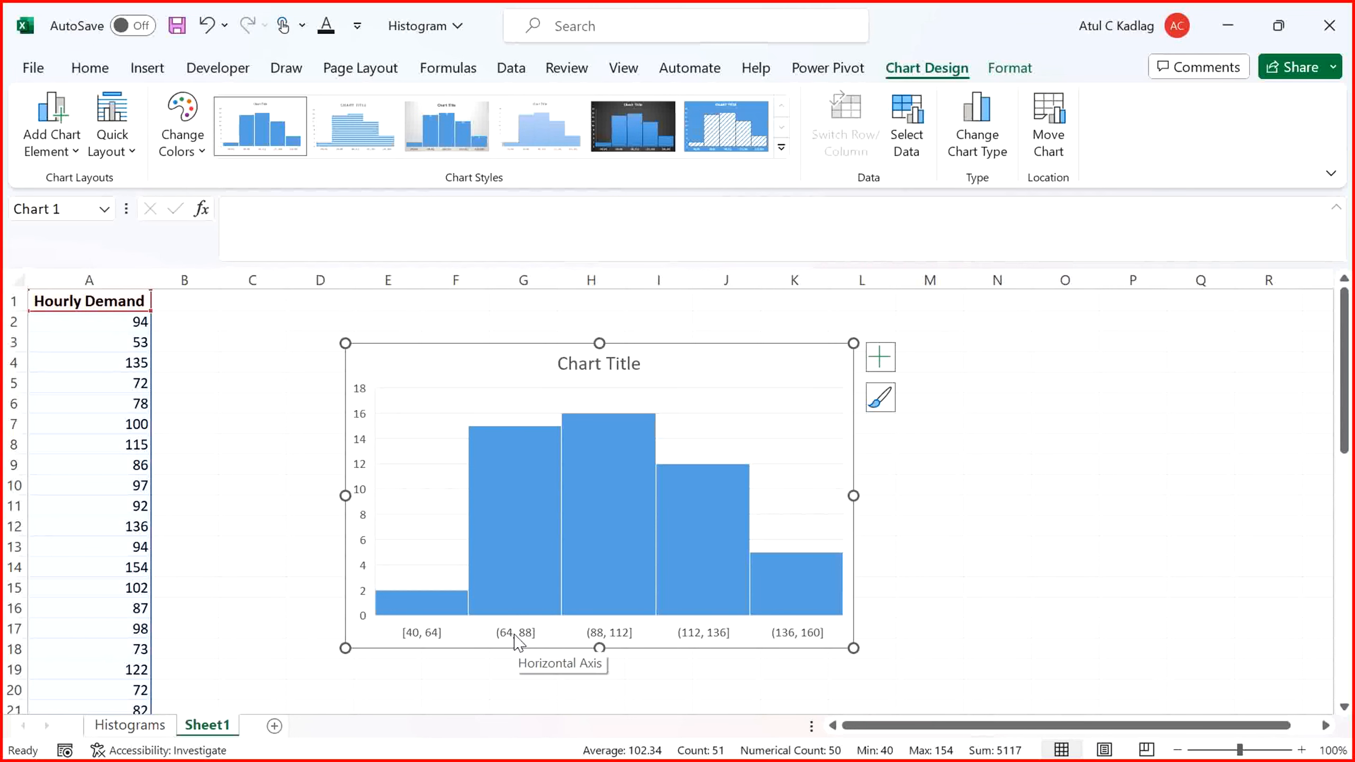
Open the axis formatting options for the Hourly Demand histogram's horizontal axis
click(704, 639)
right_click(704, 639)
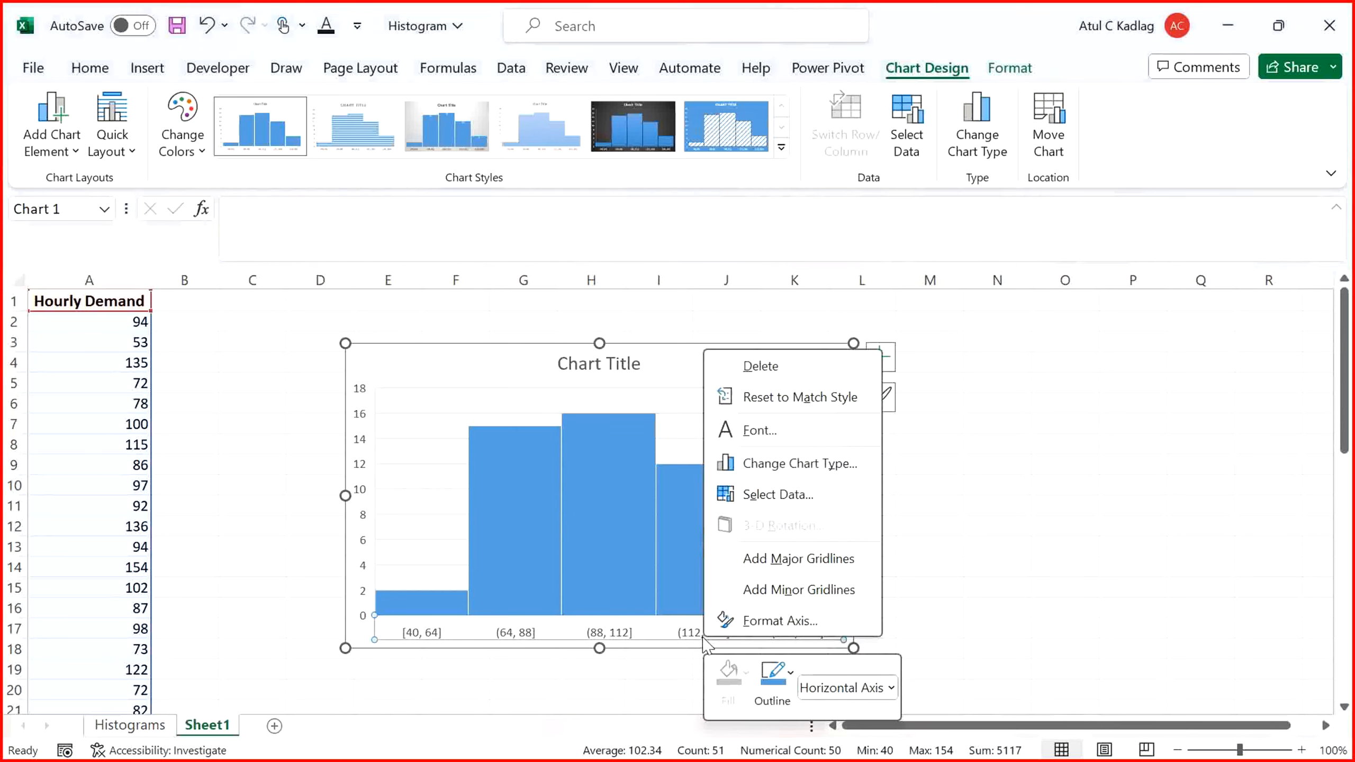
click(755, 623)
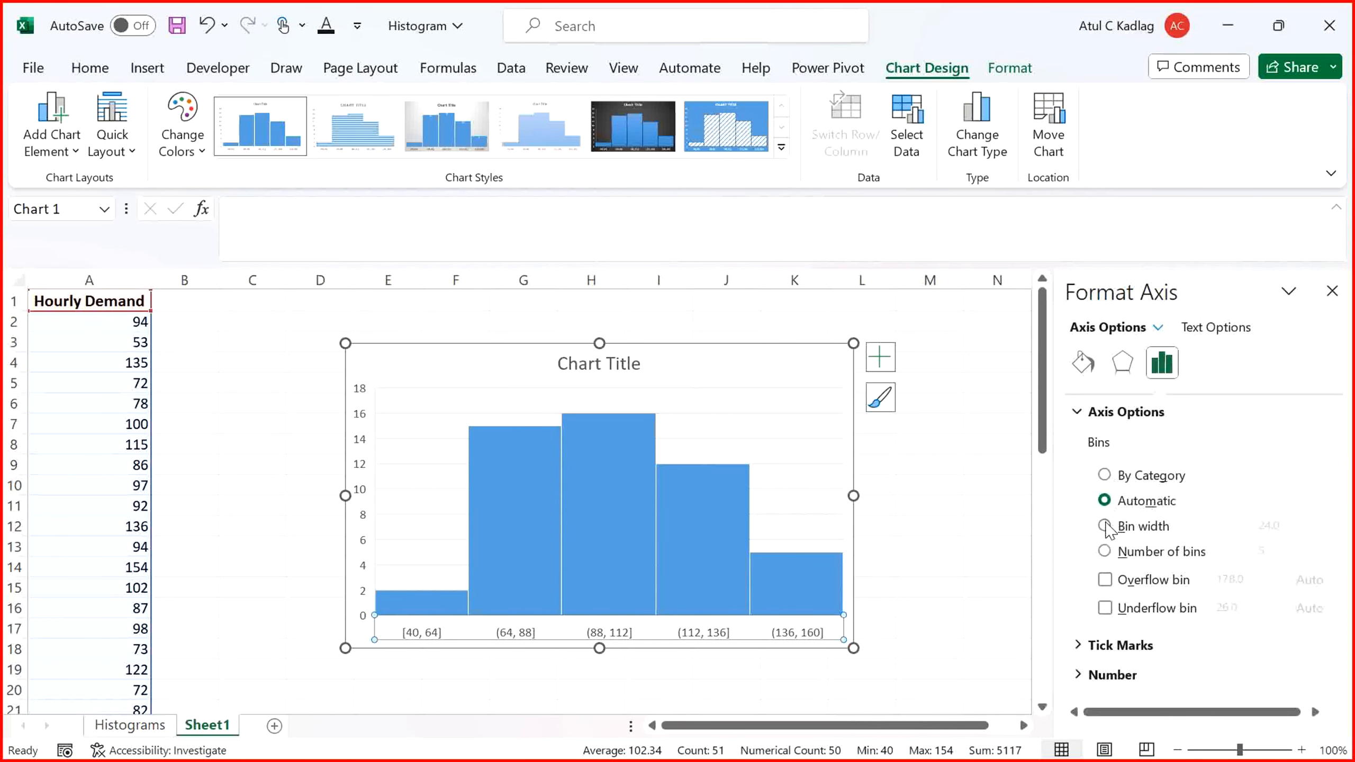
Set the Hourly Demand histogram's number of bins to 8
click(1103, 553)
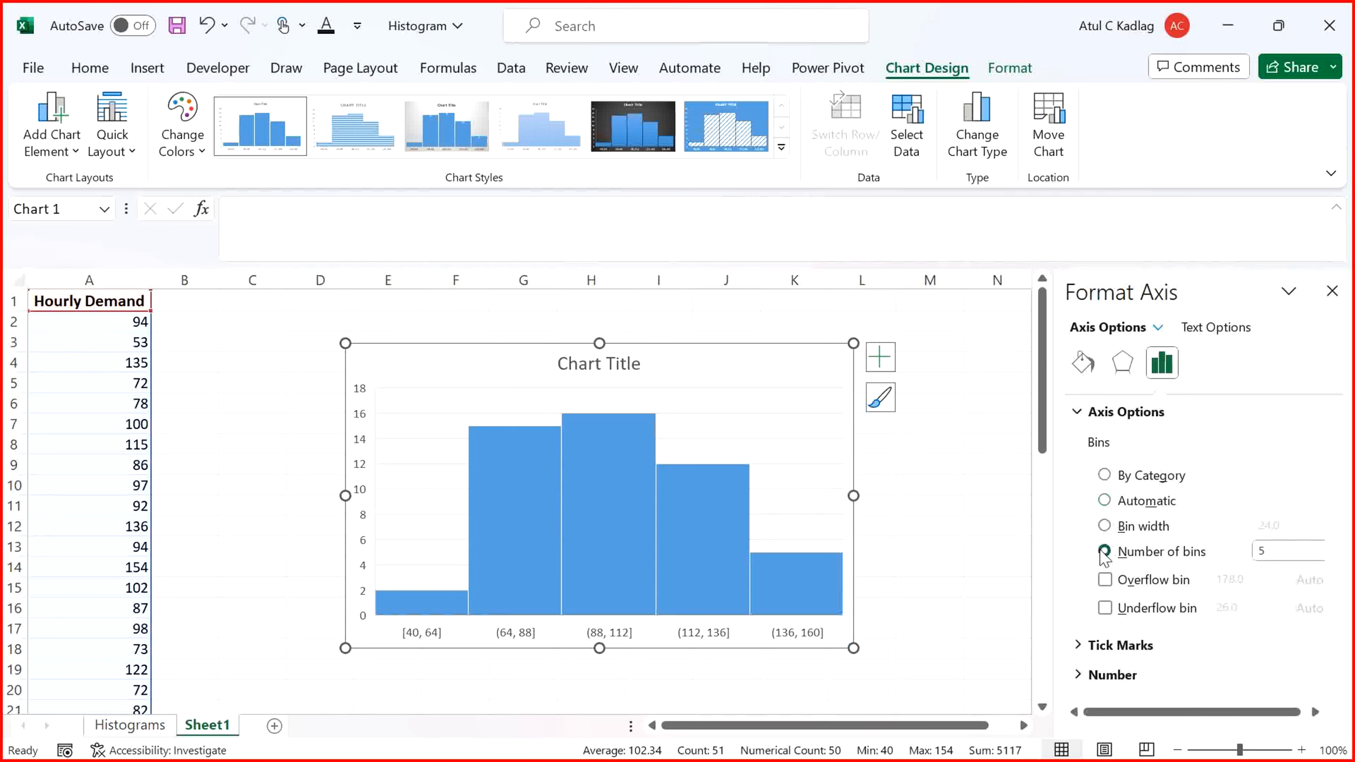
click(1297, 556)
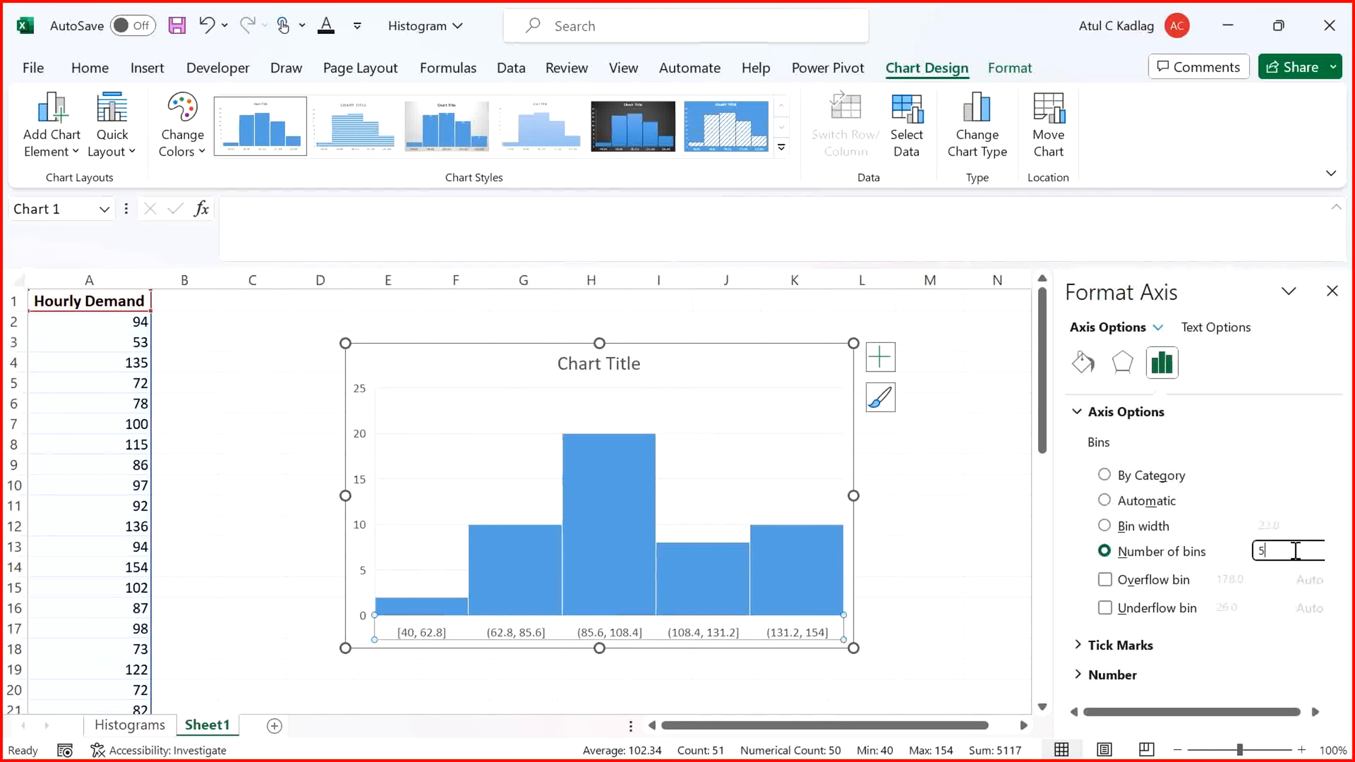
key(BackSpace)
text(8)
key(Return)
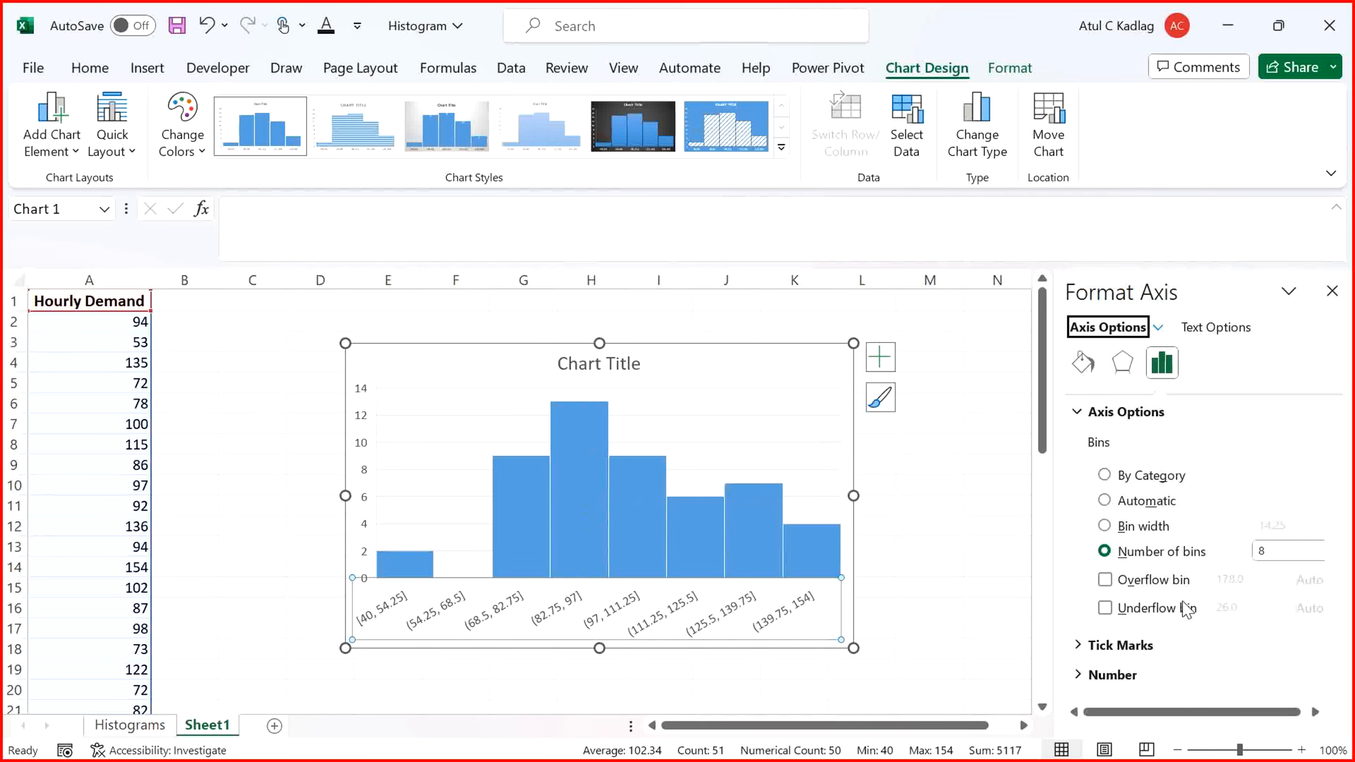
Switch the horizontal axis to a fixed bin width and set it to 20
click(1103, 527)
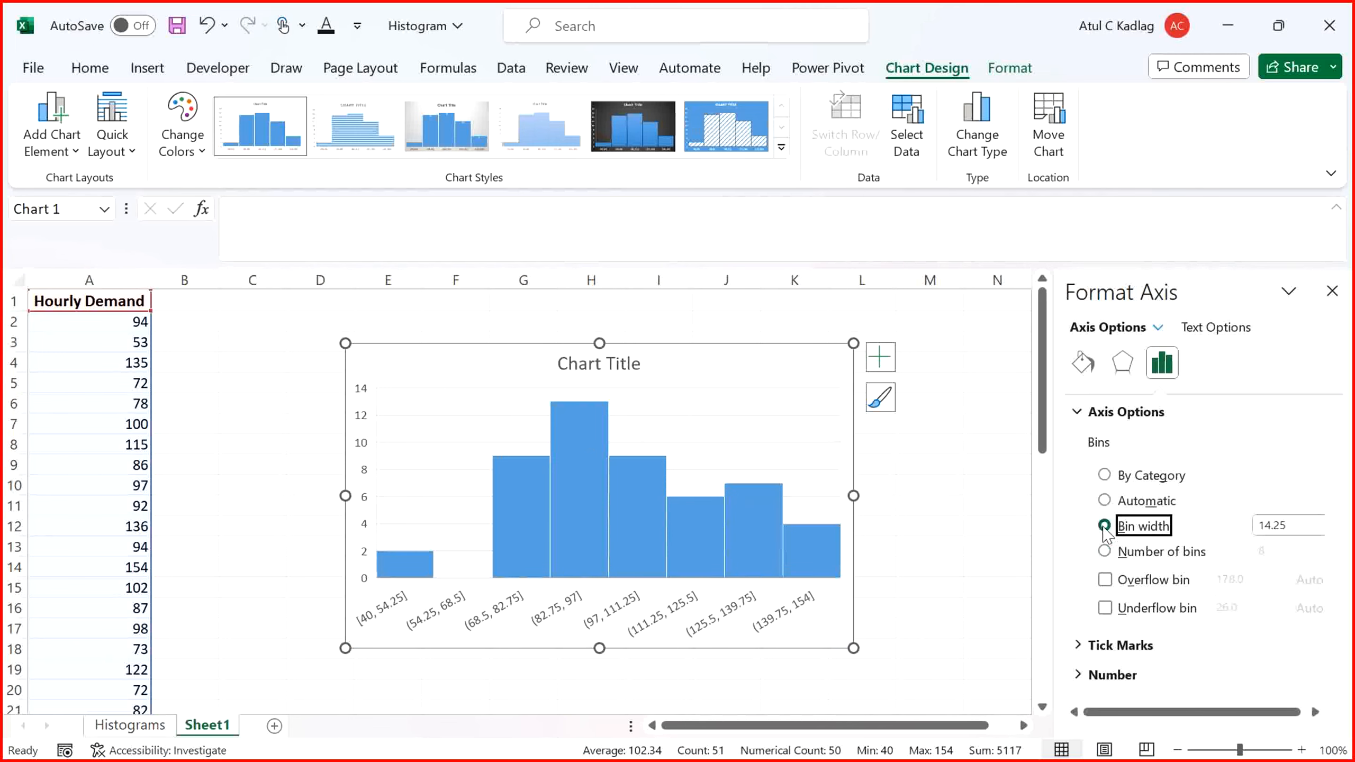
click(1283, 527)
double_click(1287, 527)
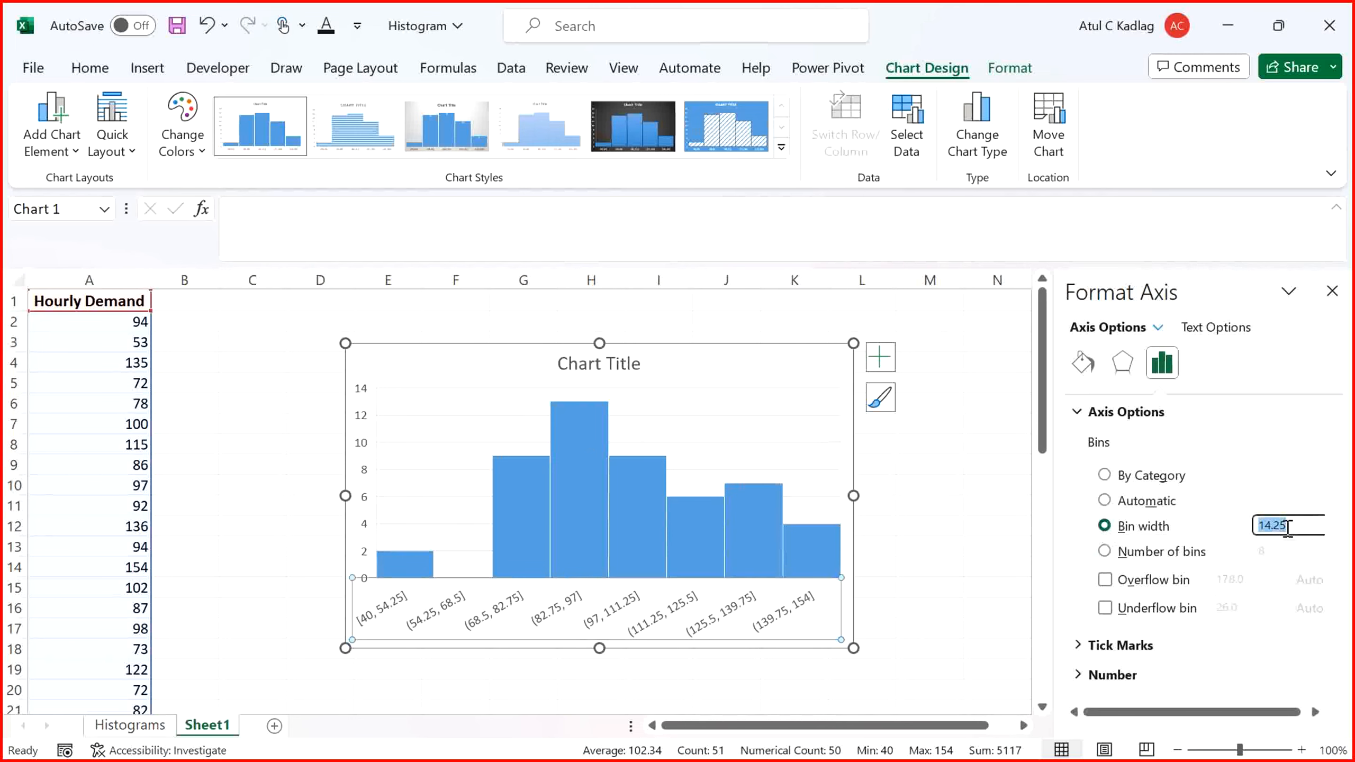
text(20)
key(Return)
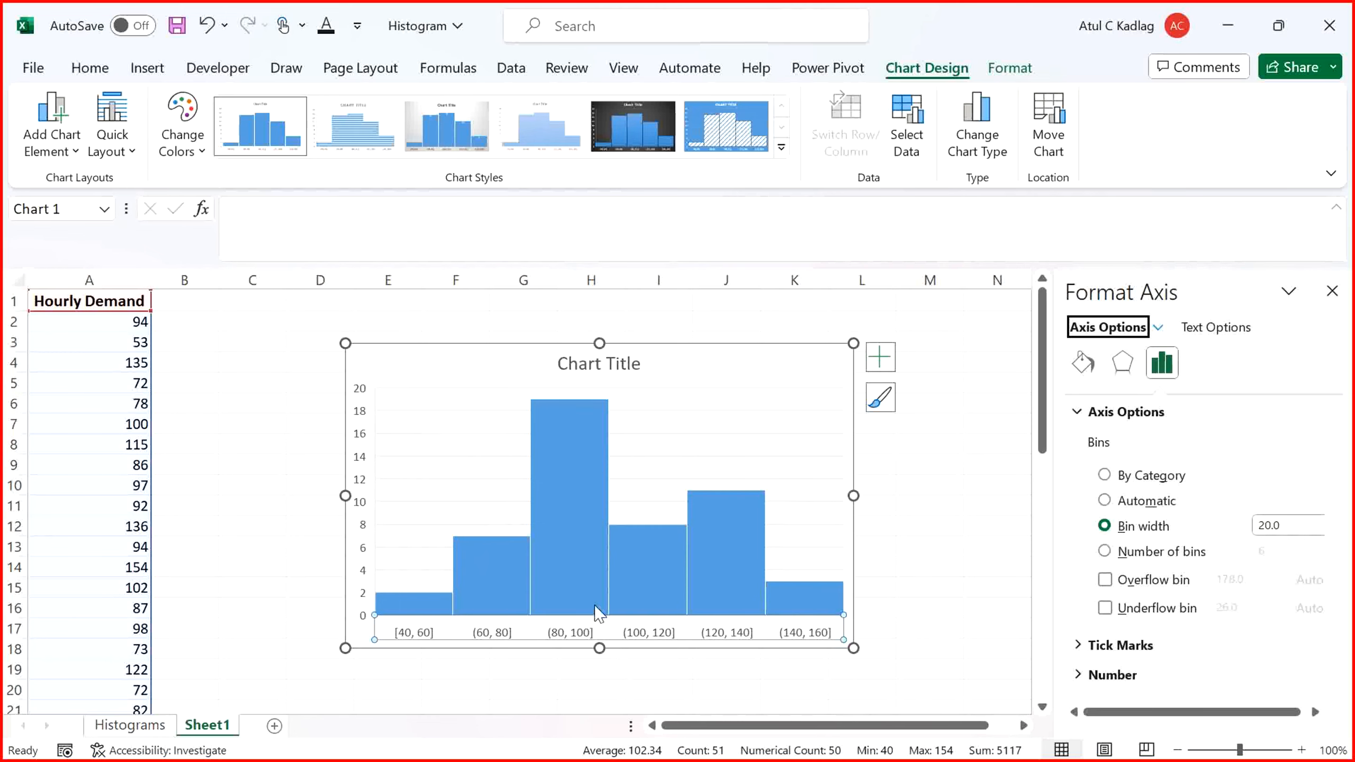
Examine the Hourly Demand histogram's bars and browse the chart styles available for it
mouse_move(518, 583)
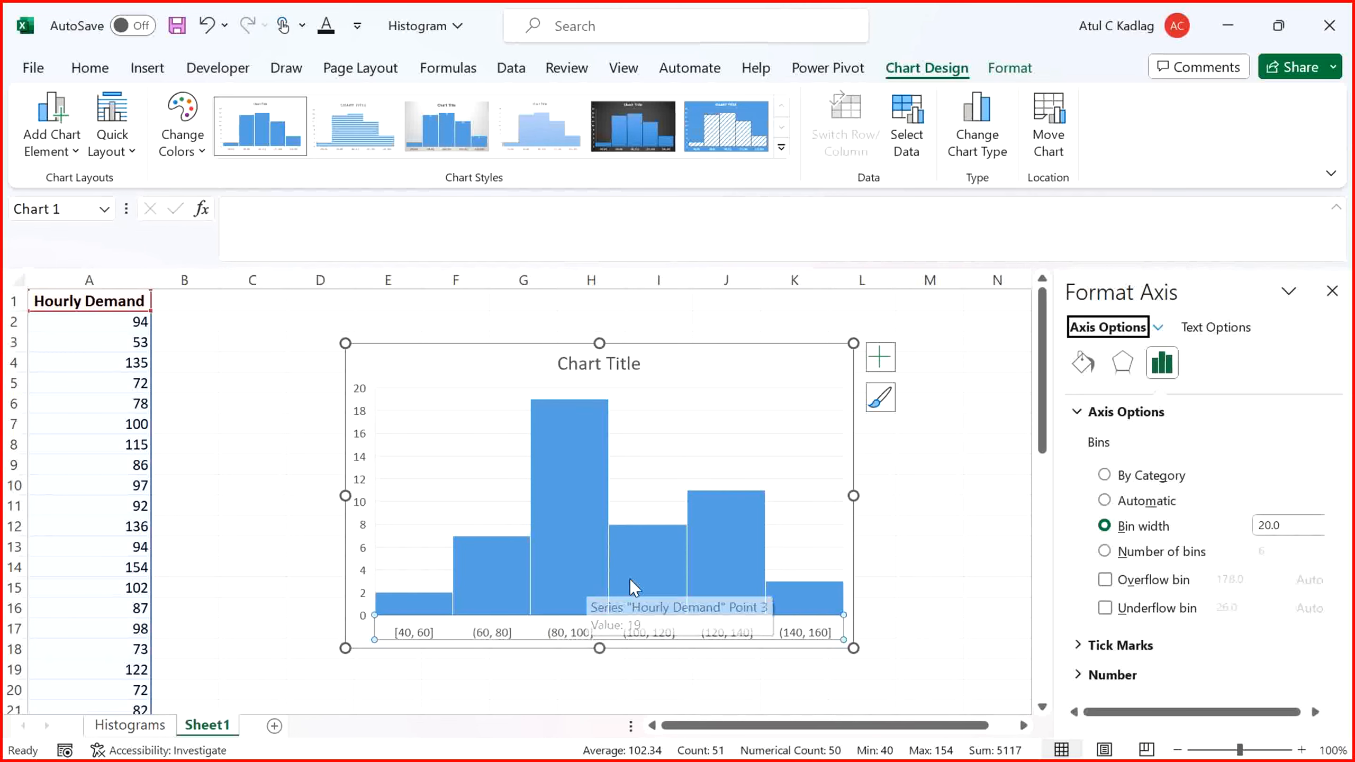
mouse_move(739, 583)
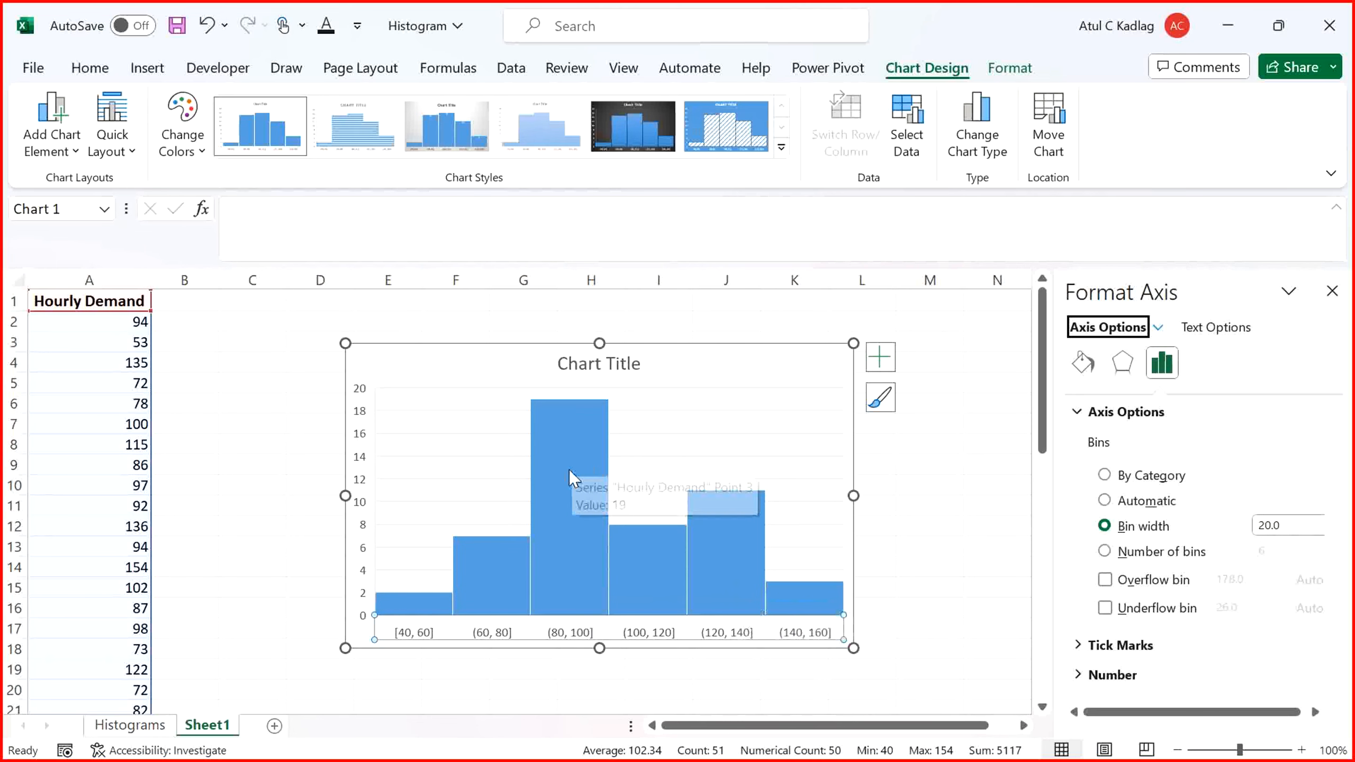
mouse_move(556, 499)
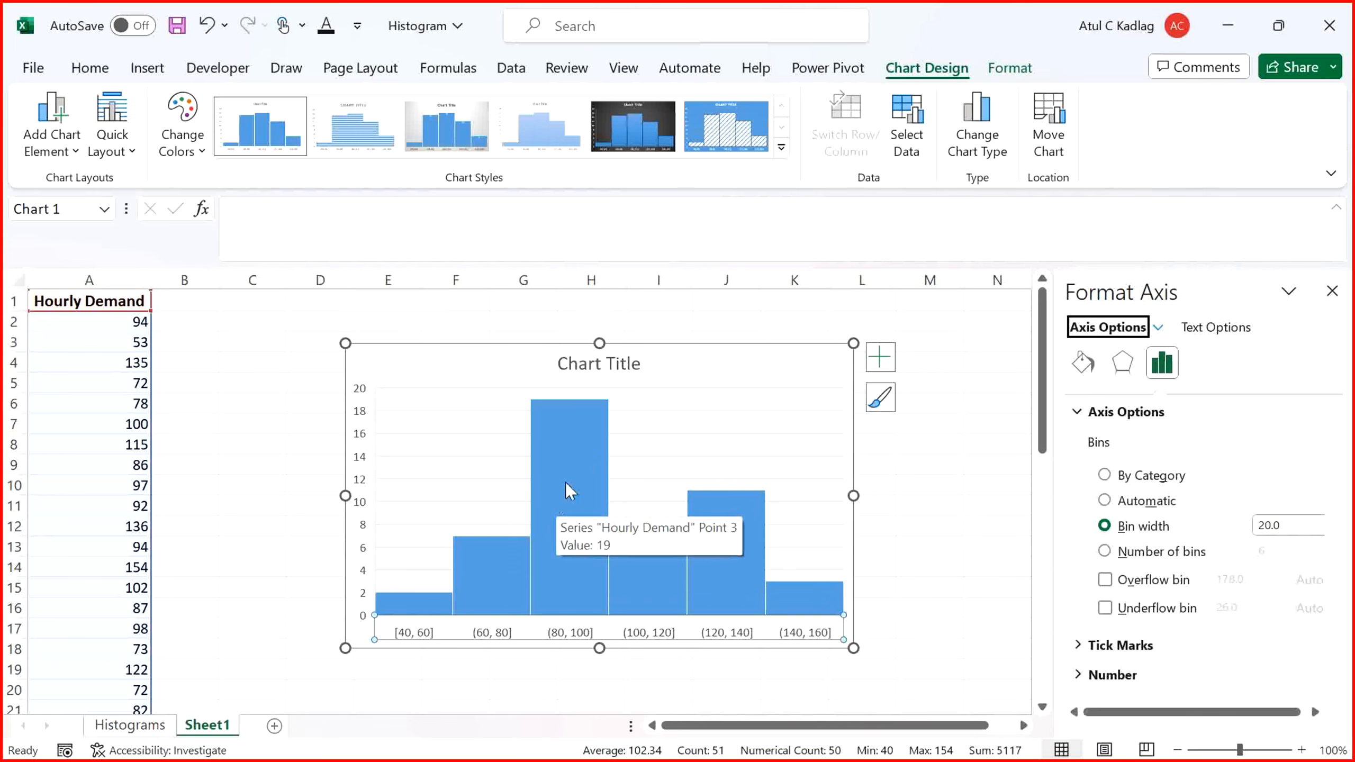
click(592, 367)
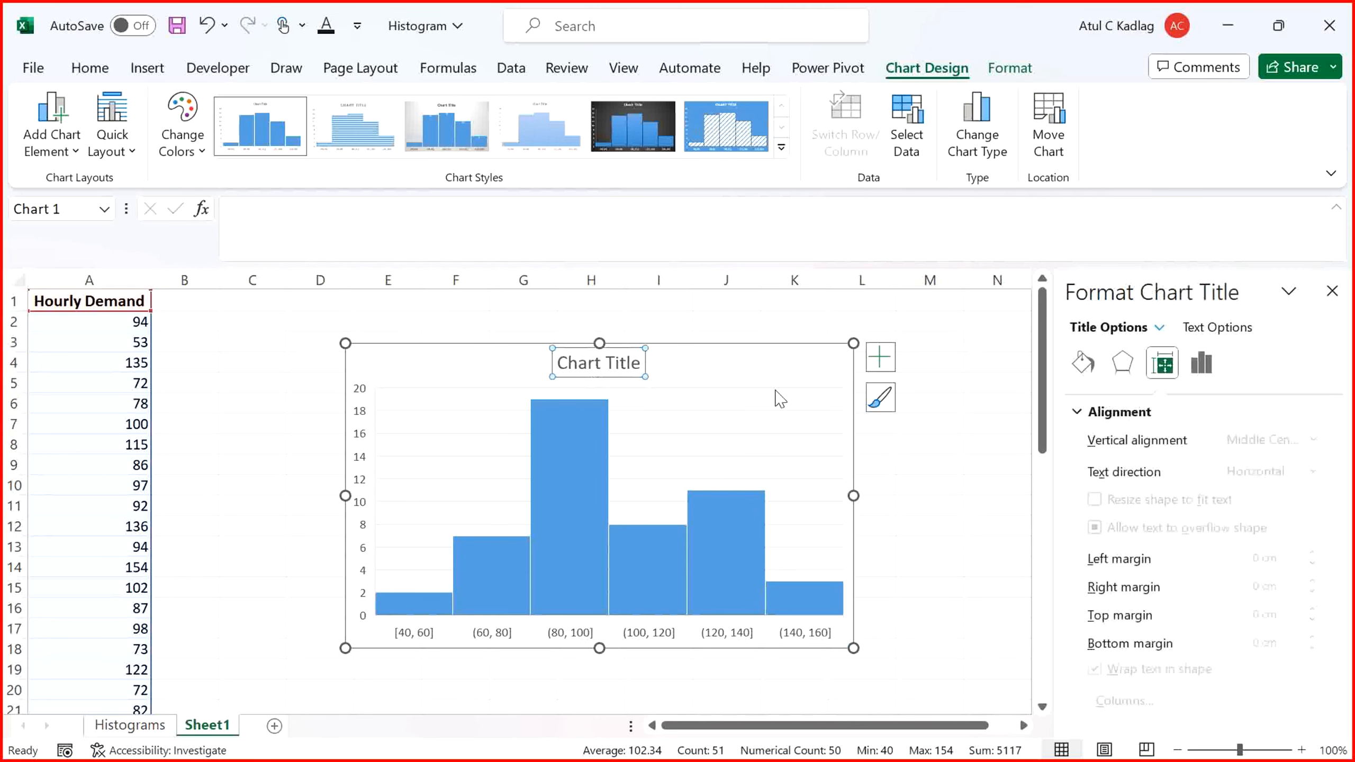
click(879, 400)
mouse_move(1129, 454)
mouse_down()
mouse_move(1131, 679)
mouse_move(1145, 427)
mouse_up()
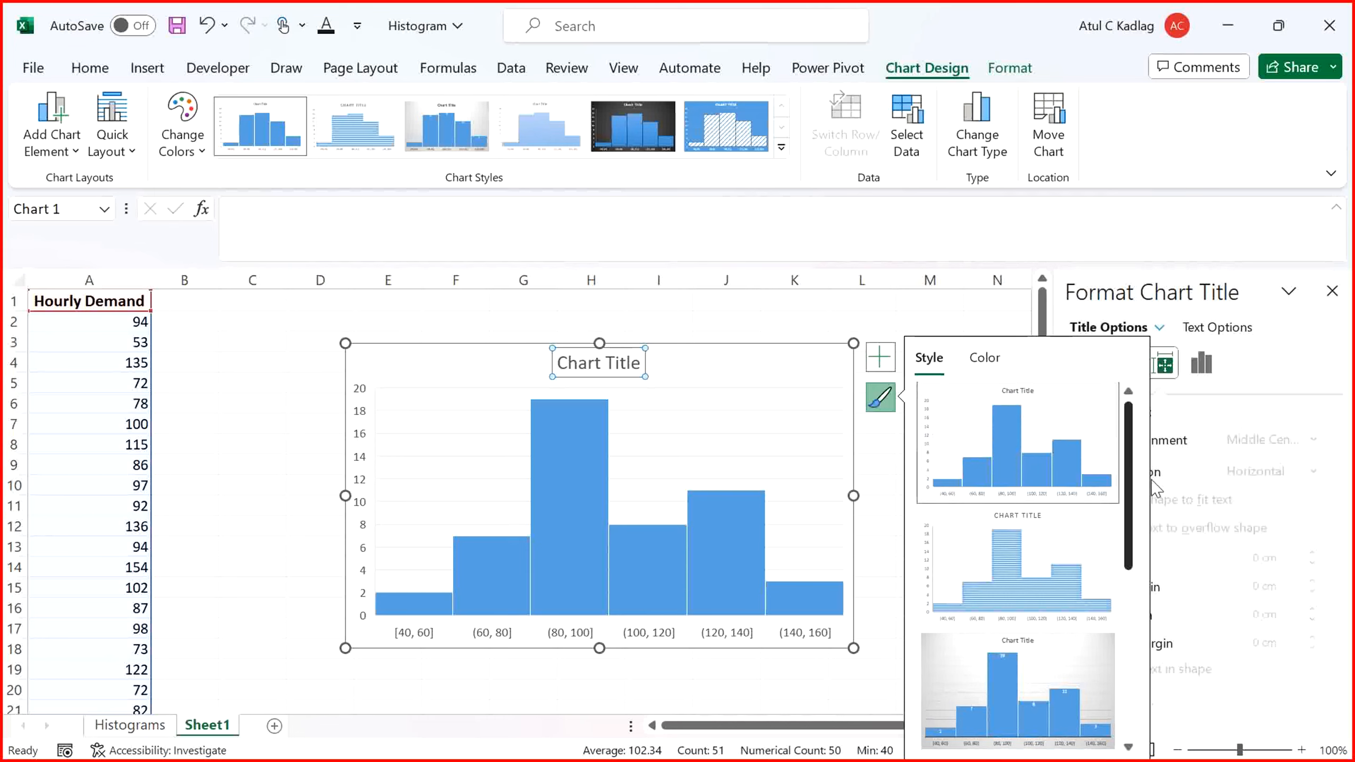
scroll(1161, 533, down, 5)
scroll(1173, 613, up, 5)
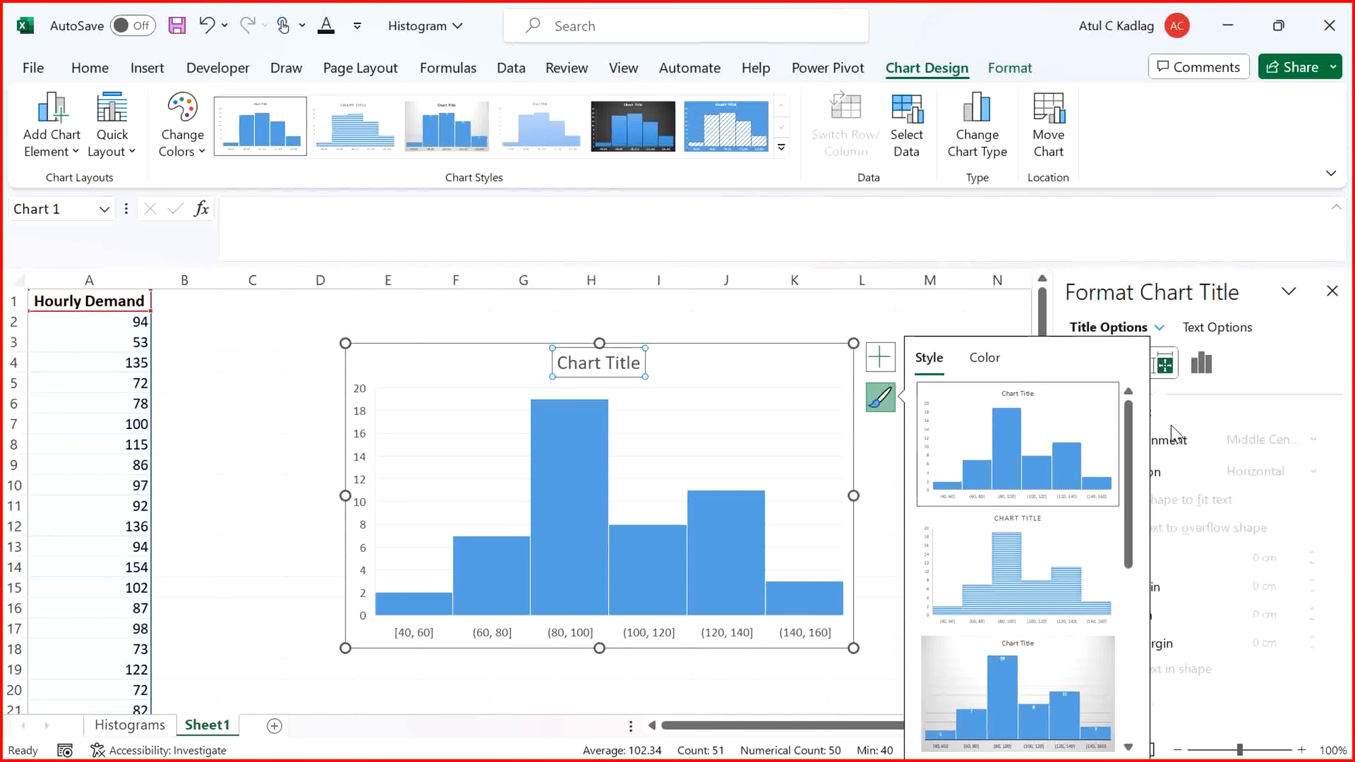
scroll(1134, 480, down, 2)
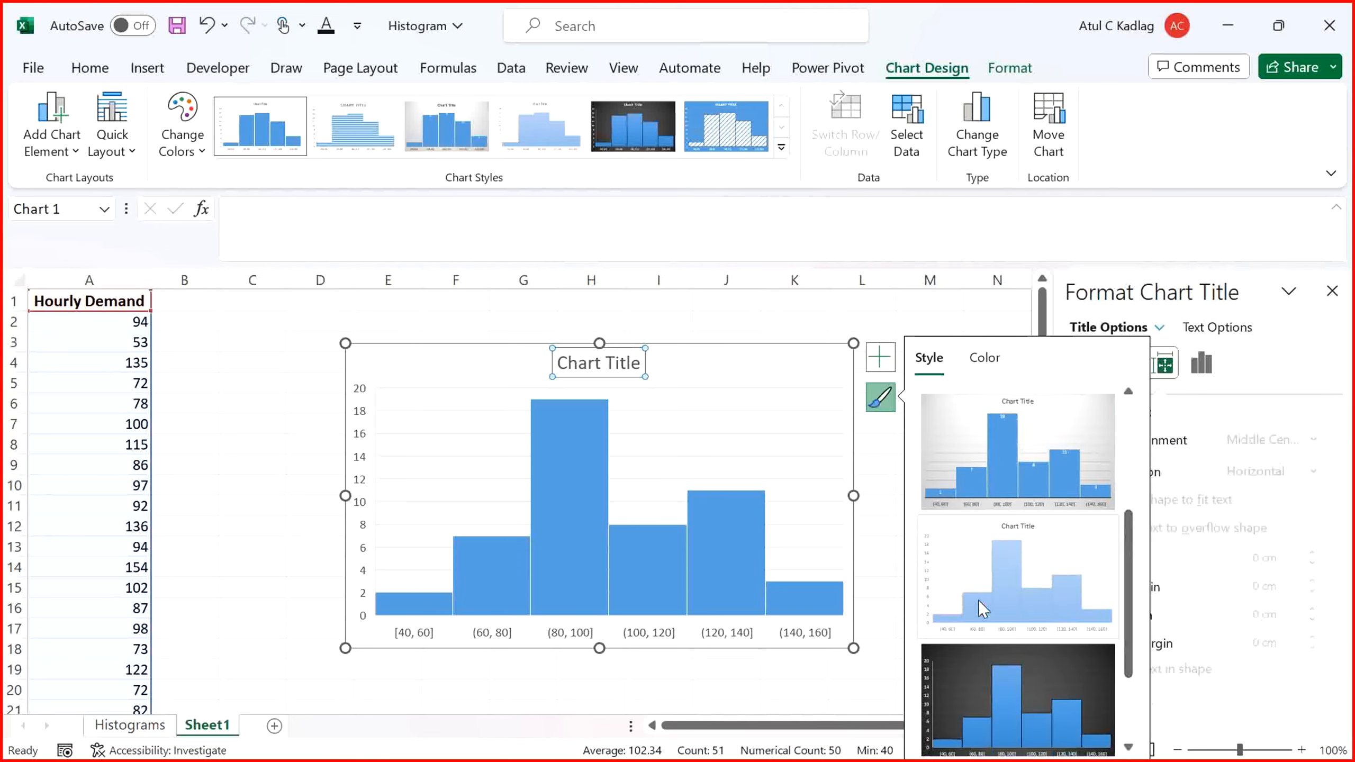
click(659, 685)
Add data labels to the bars of the Hourly Demand histogram
click(720, 581)
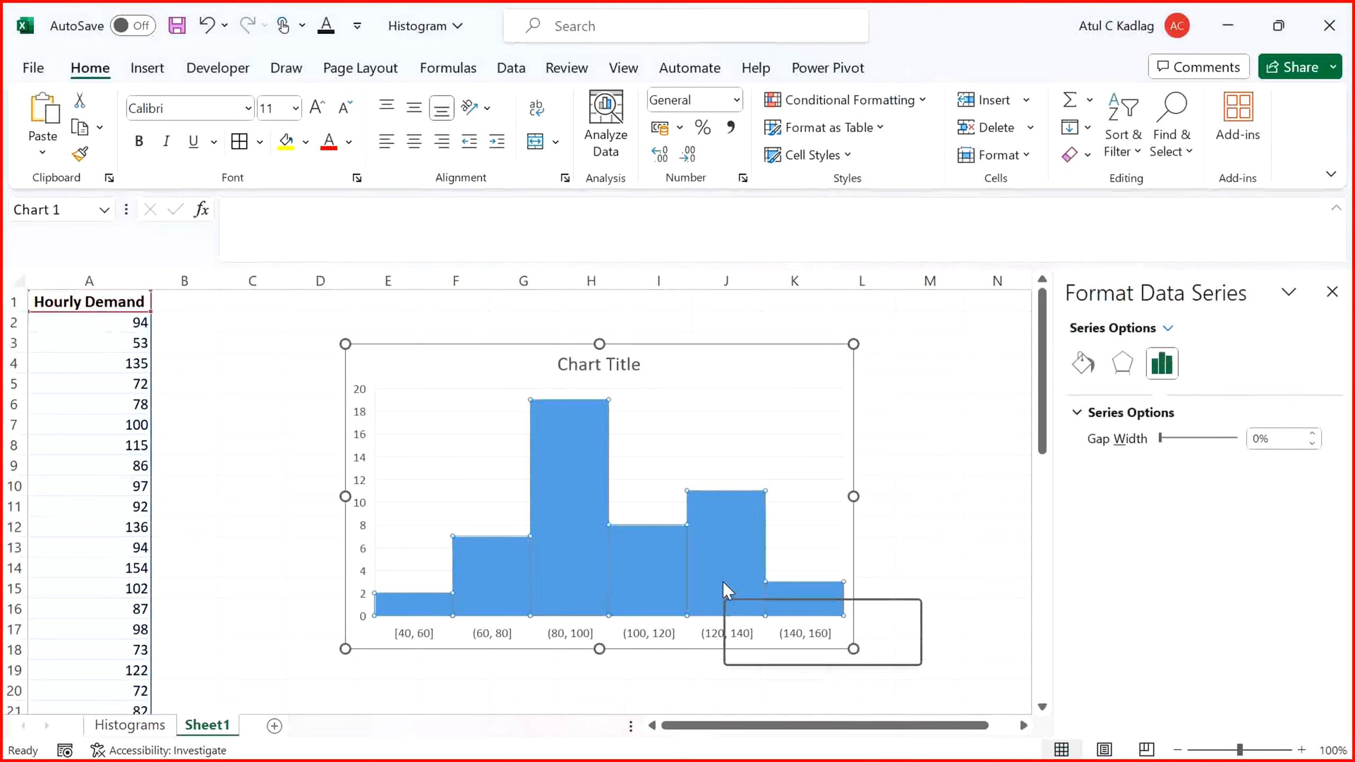
right_click(724, 584)
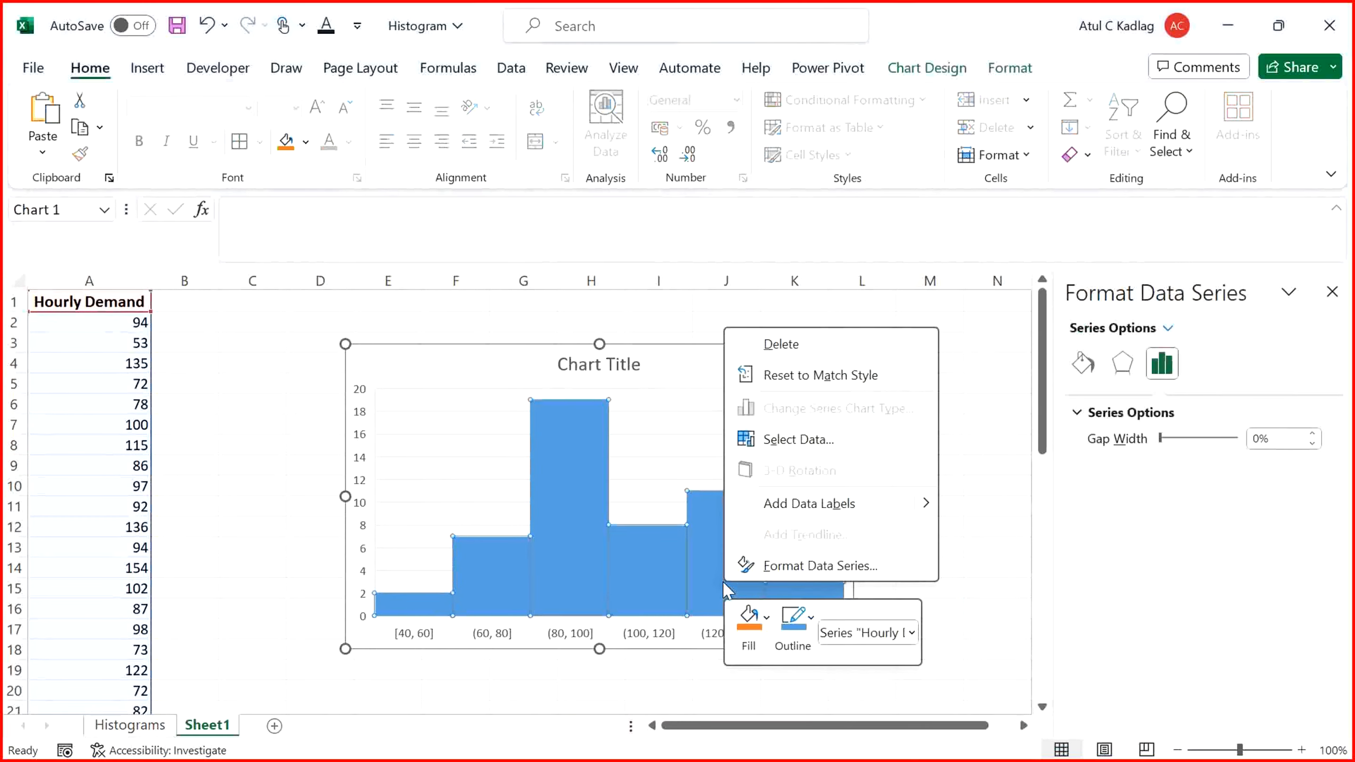
click(792, 570)
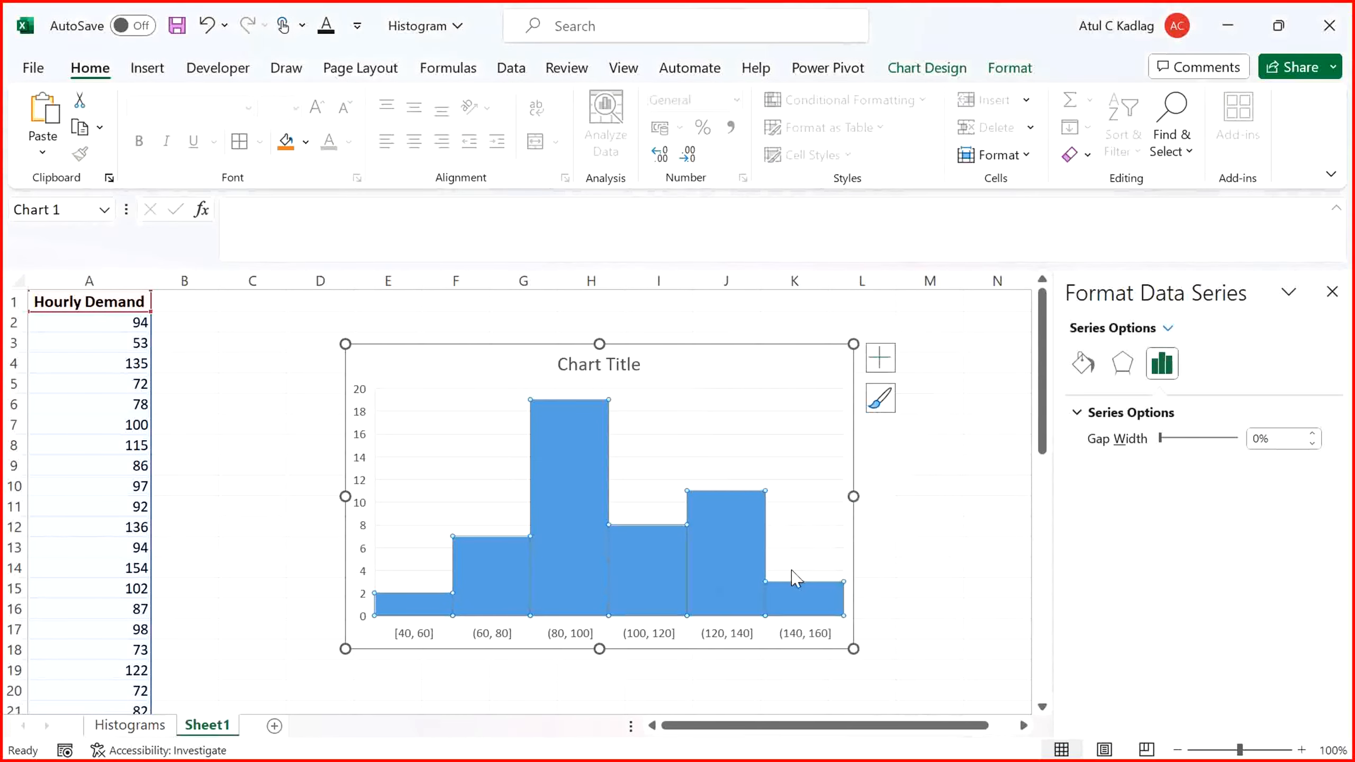
right_click(726, 570)
key(Escape)
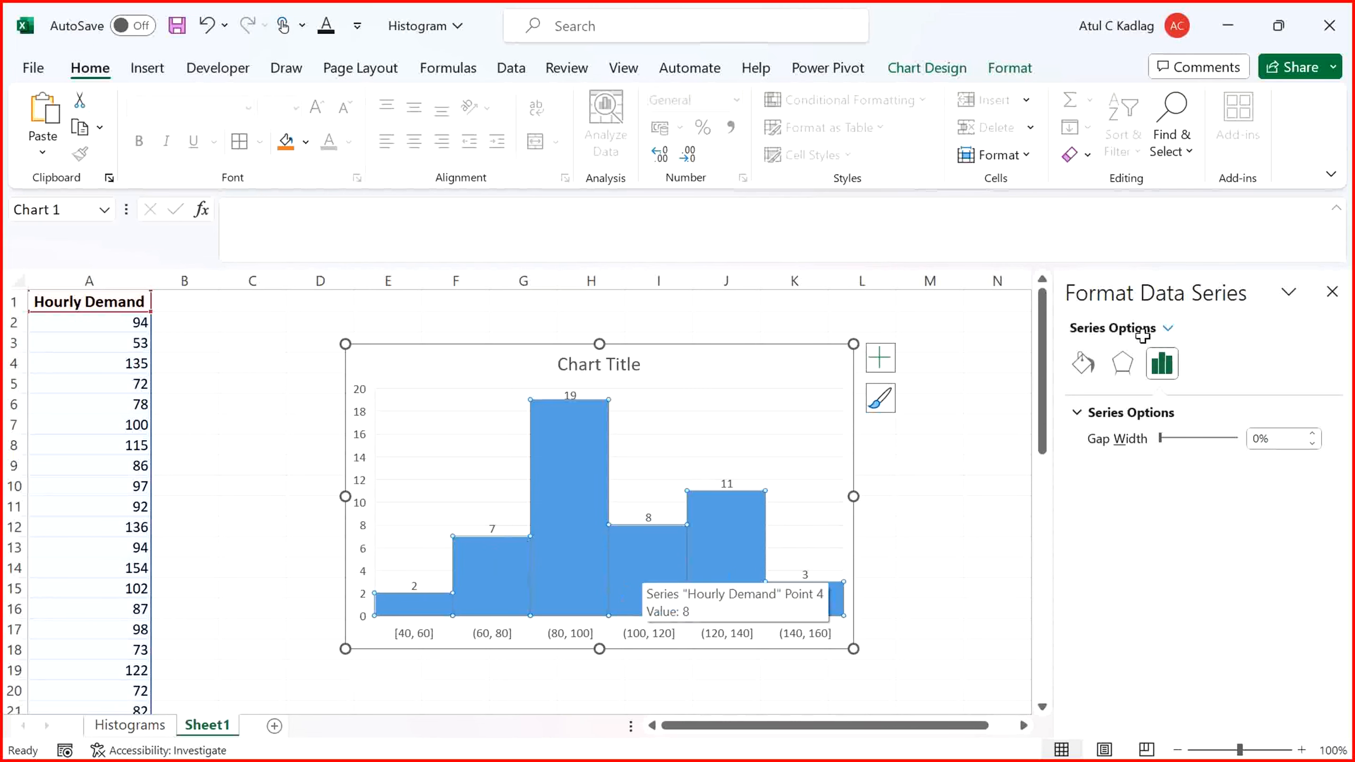
Give the Hourly Demand histogram's bars a solid fill in the golden orange standard color
click(1122, 363)
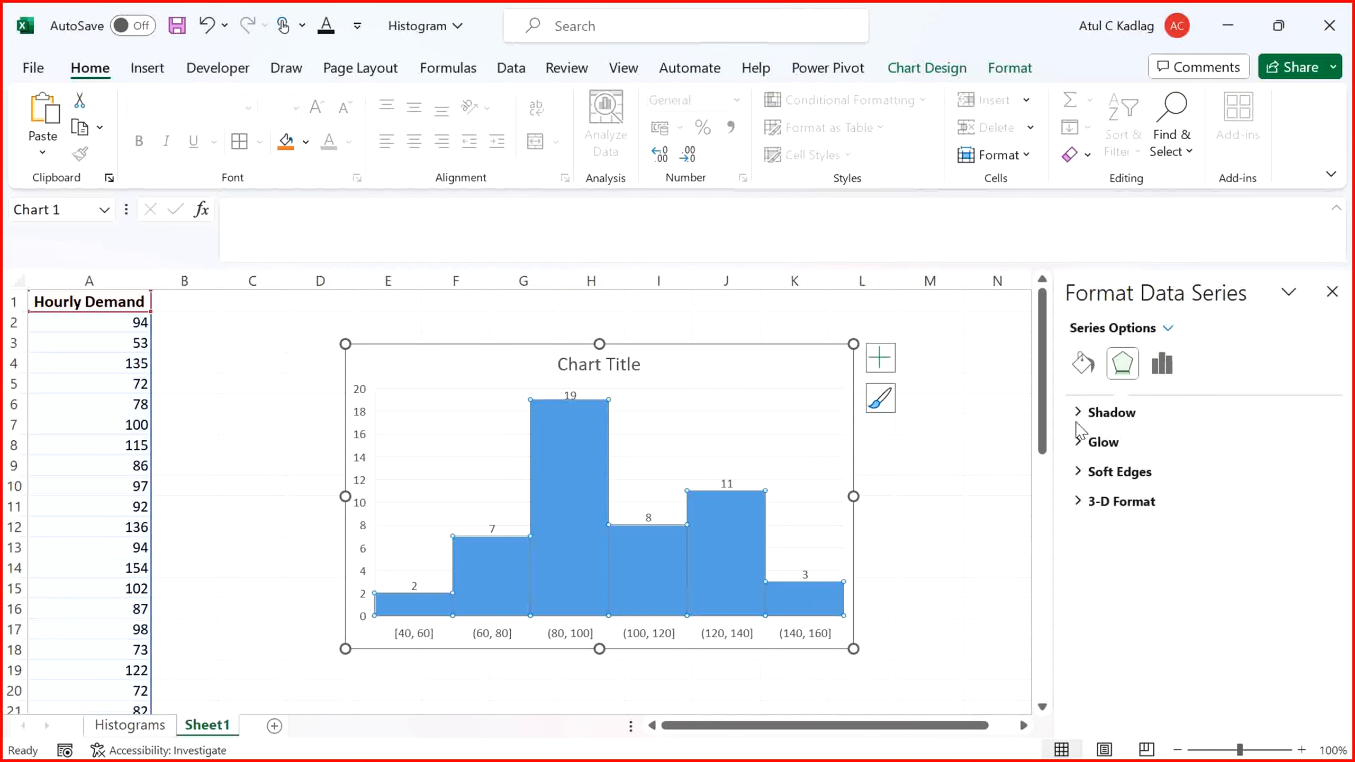
click(1082, 363)
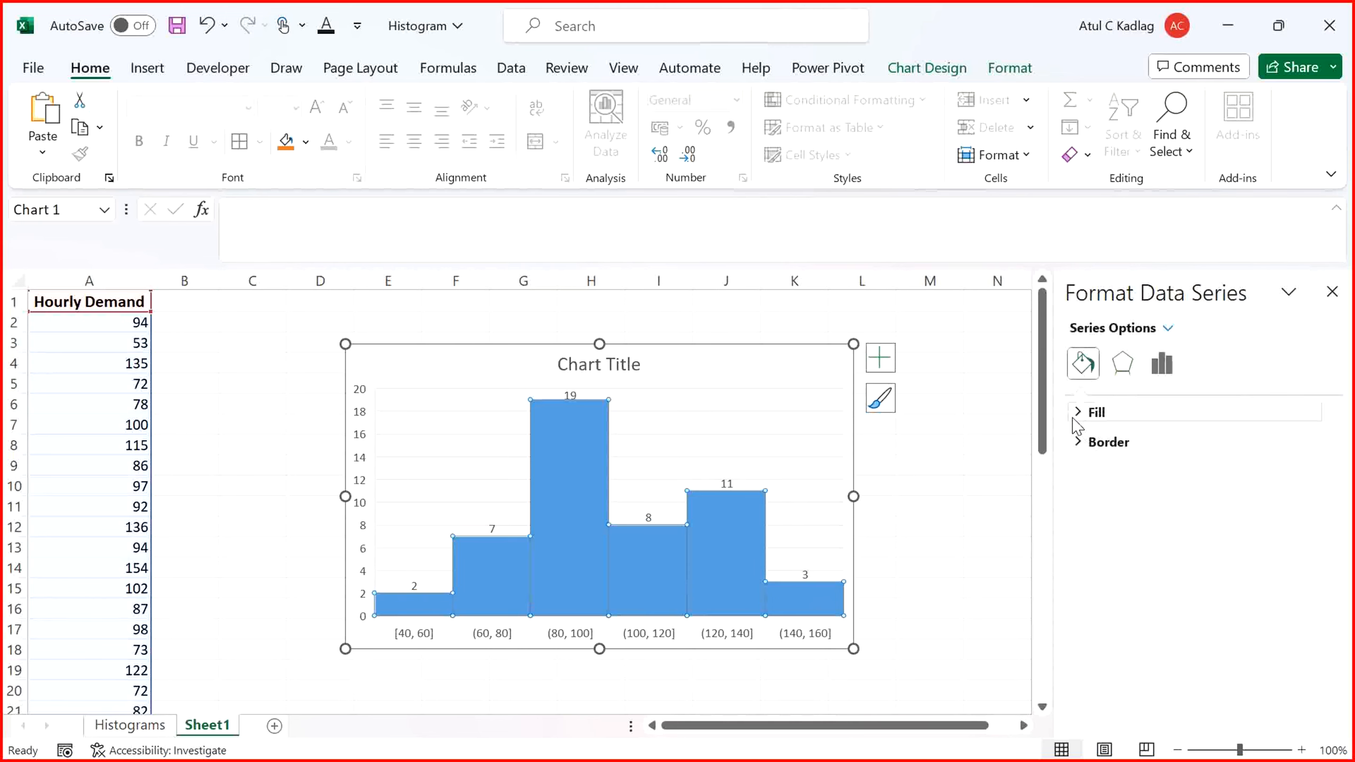
click(1089, 412)
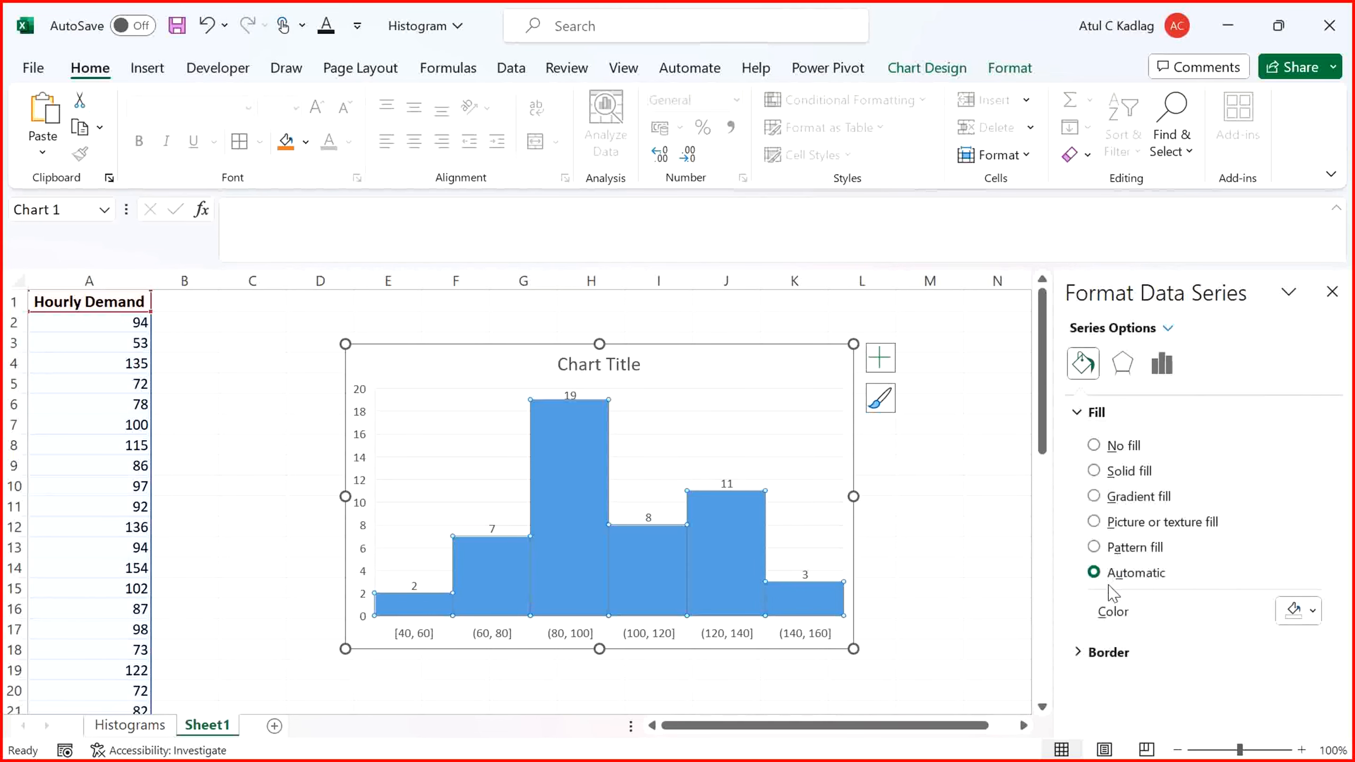
click(1115, 498)
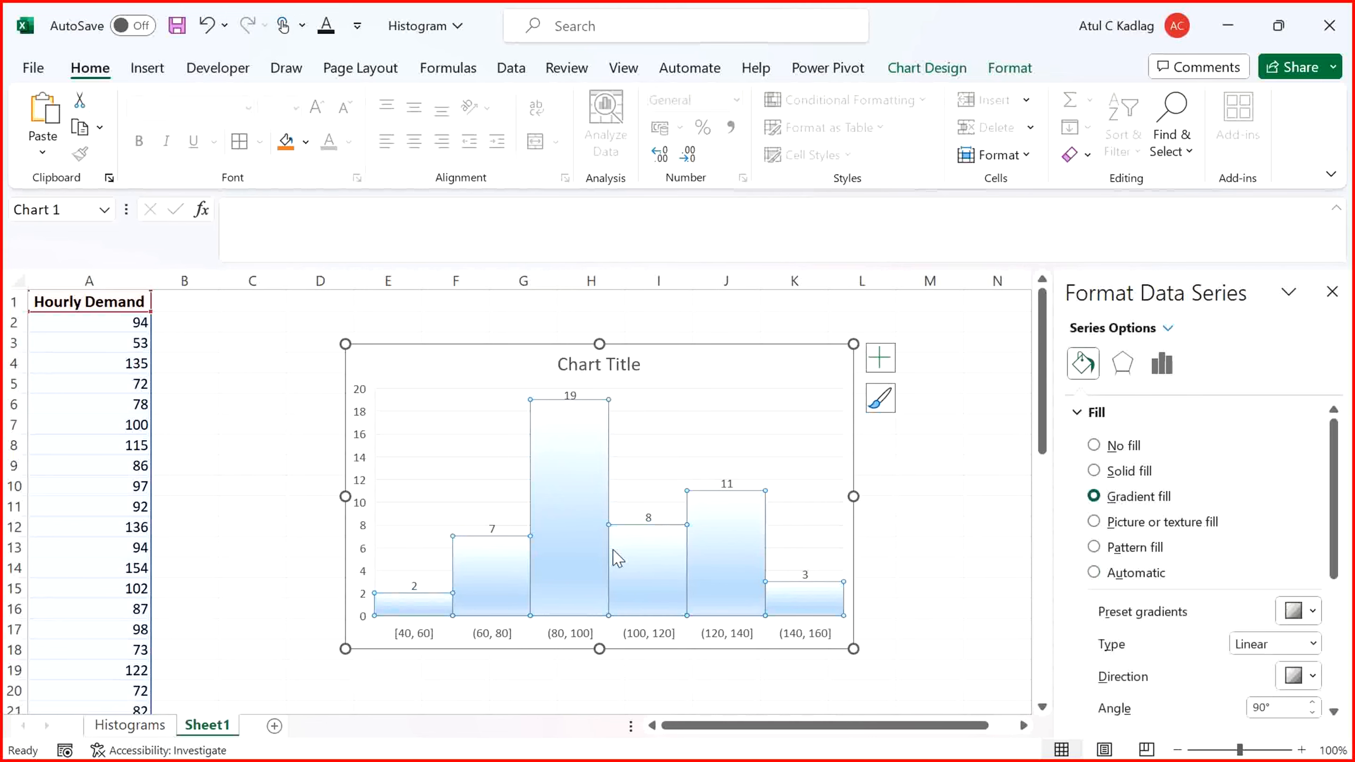
click(1102, 473)
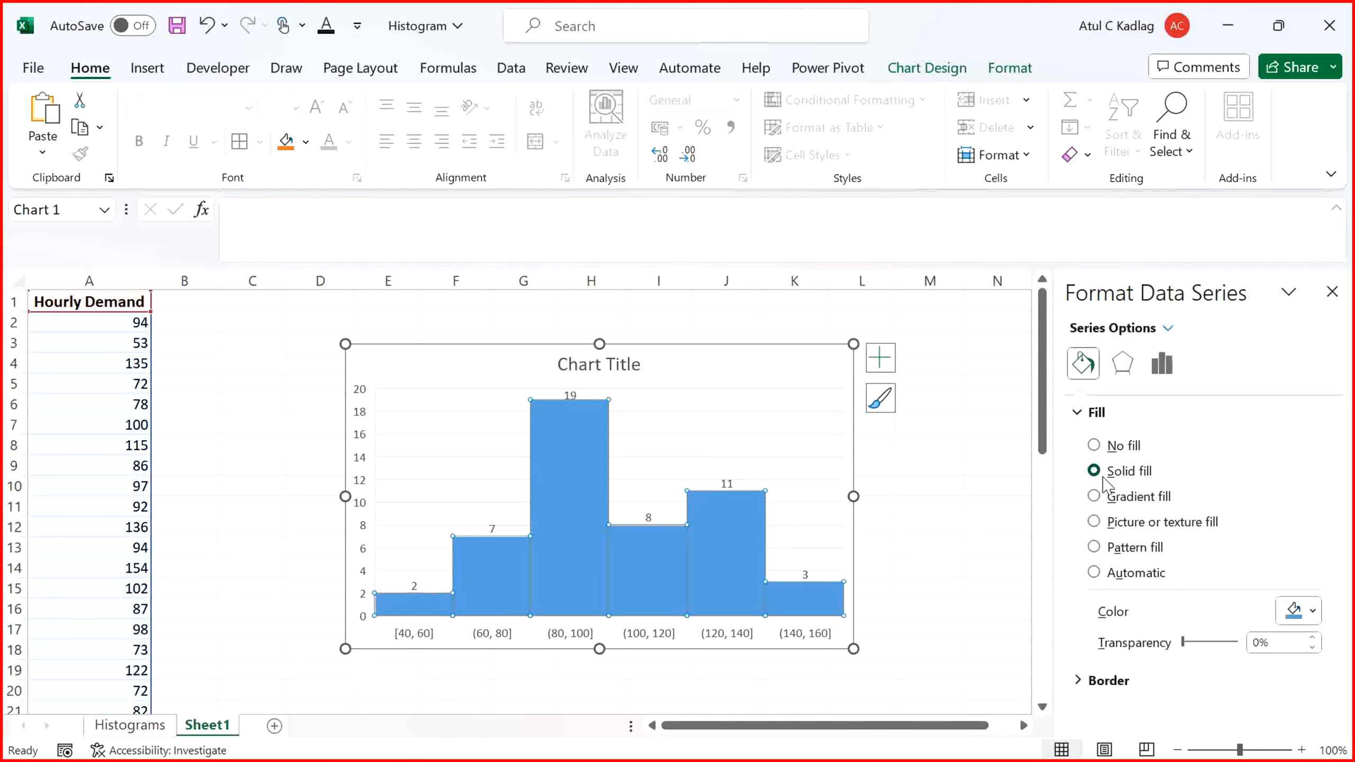
click(1316, 614)
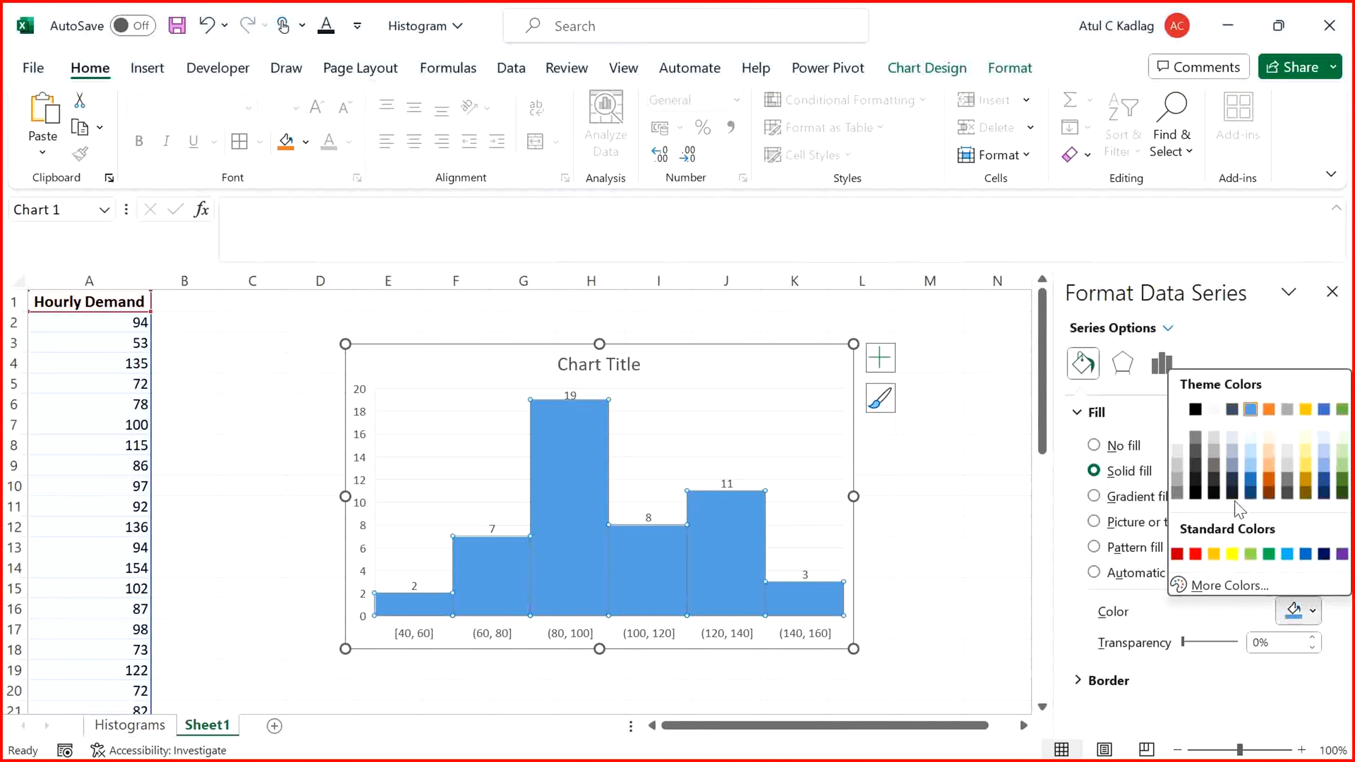
click(1213, 554)
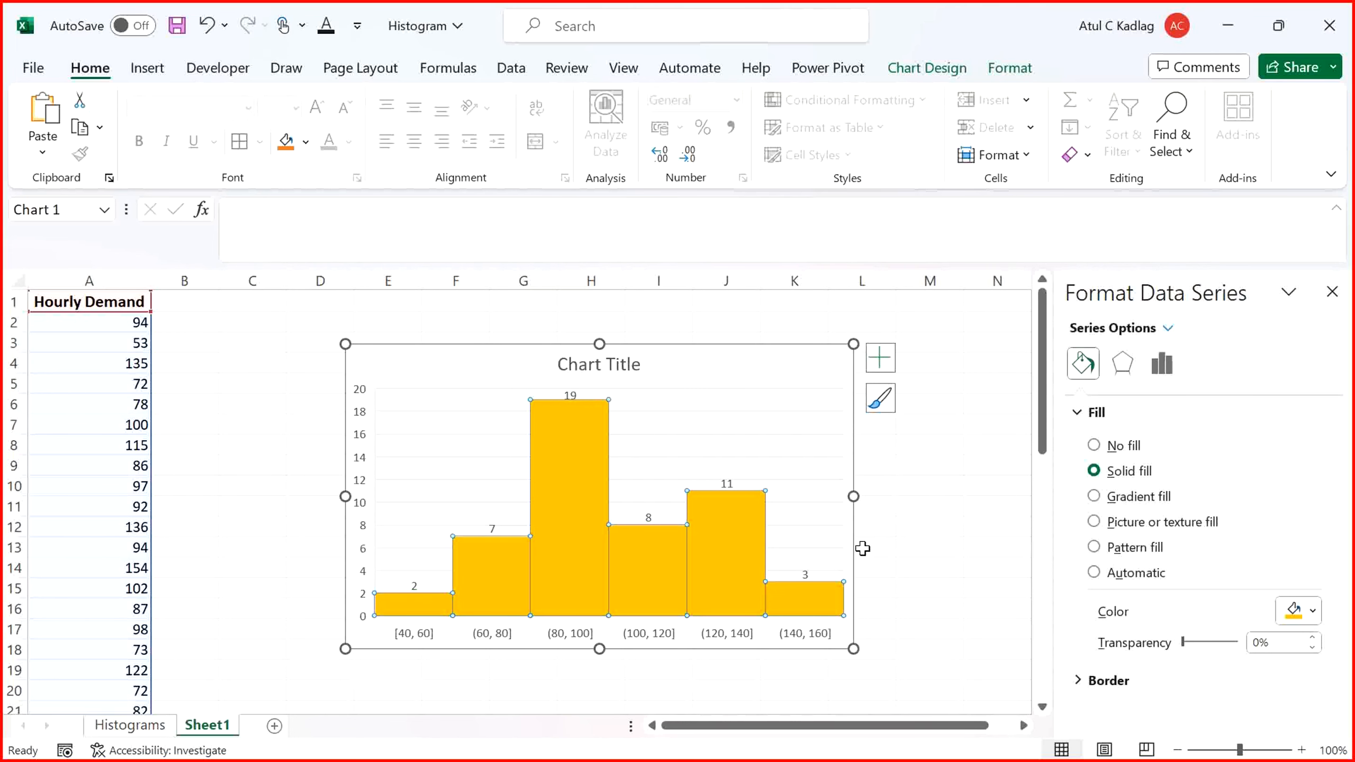
click(970, 565)
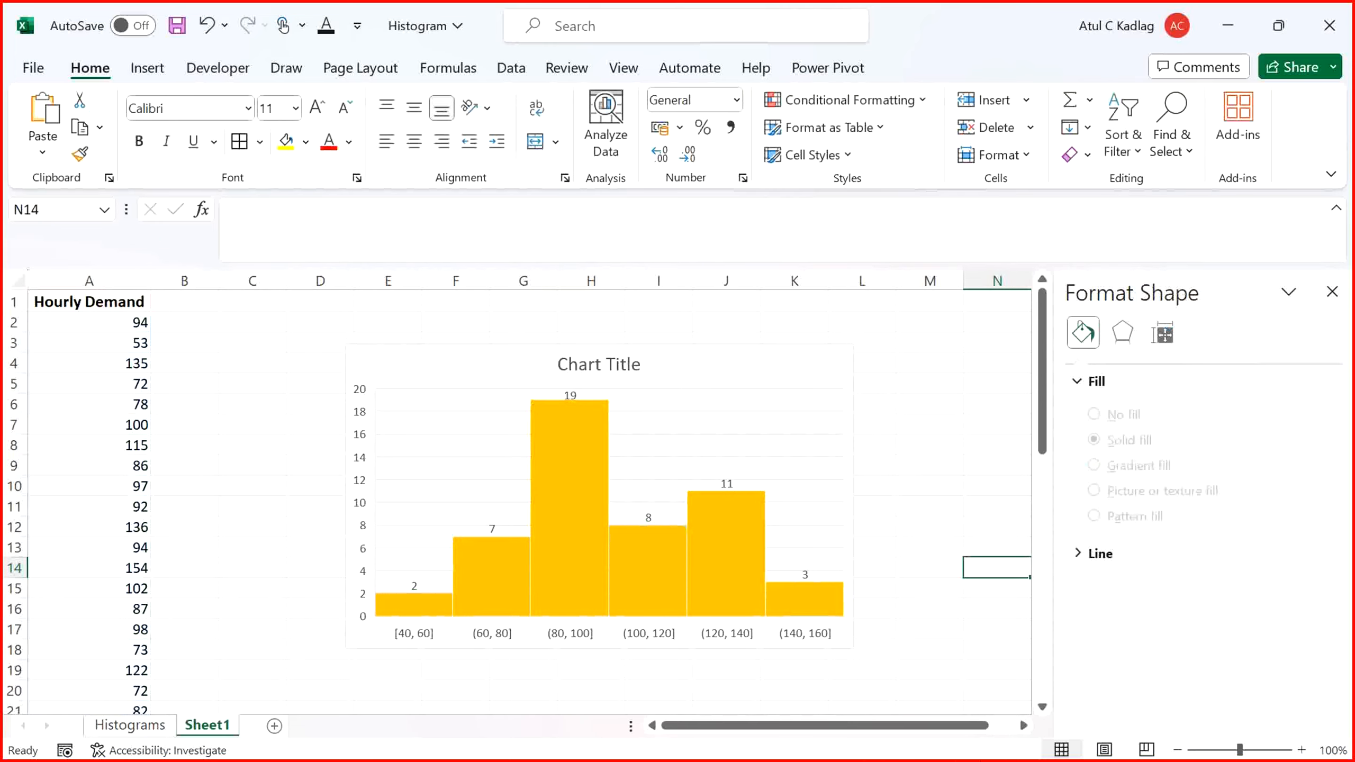
Switch to the open XYScatter & Trend lines workbook in Excel
key(super)
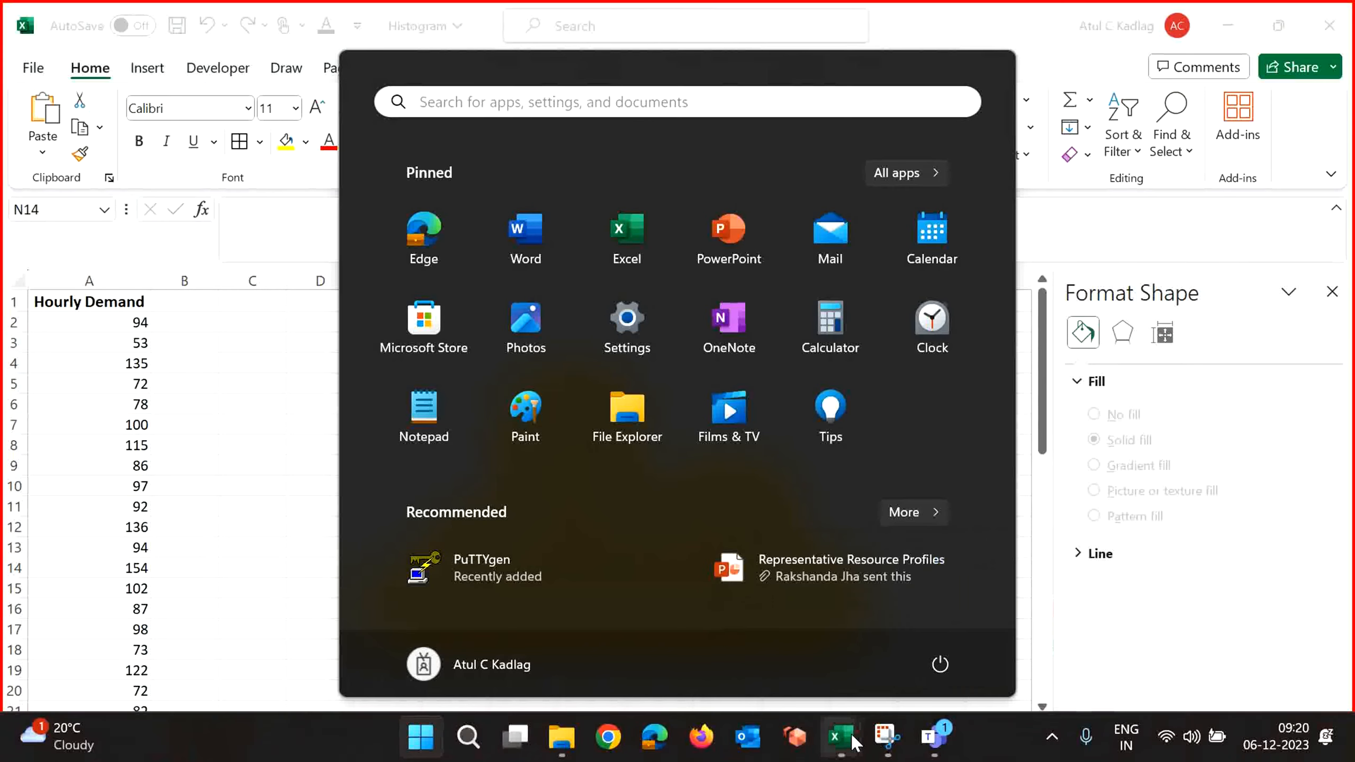
mouse_move(841, 736)
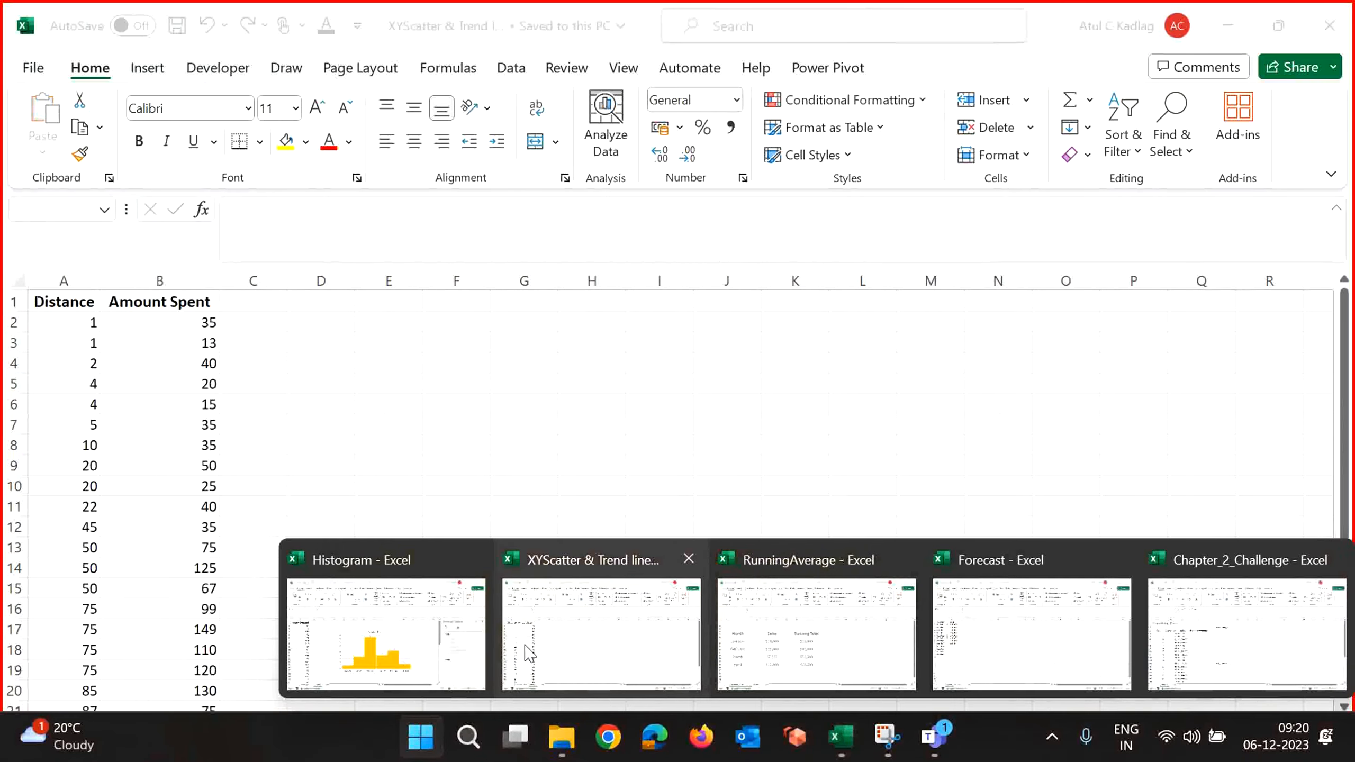
click(588, 640)
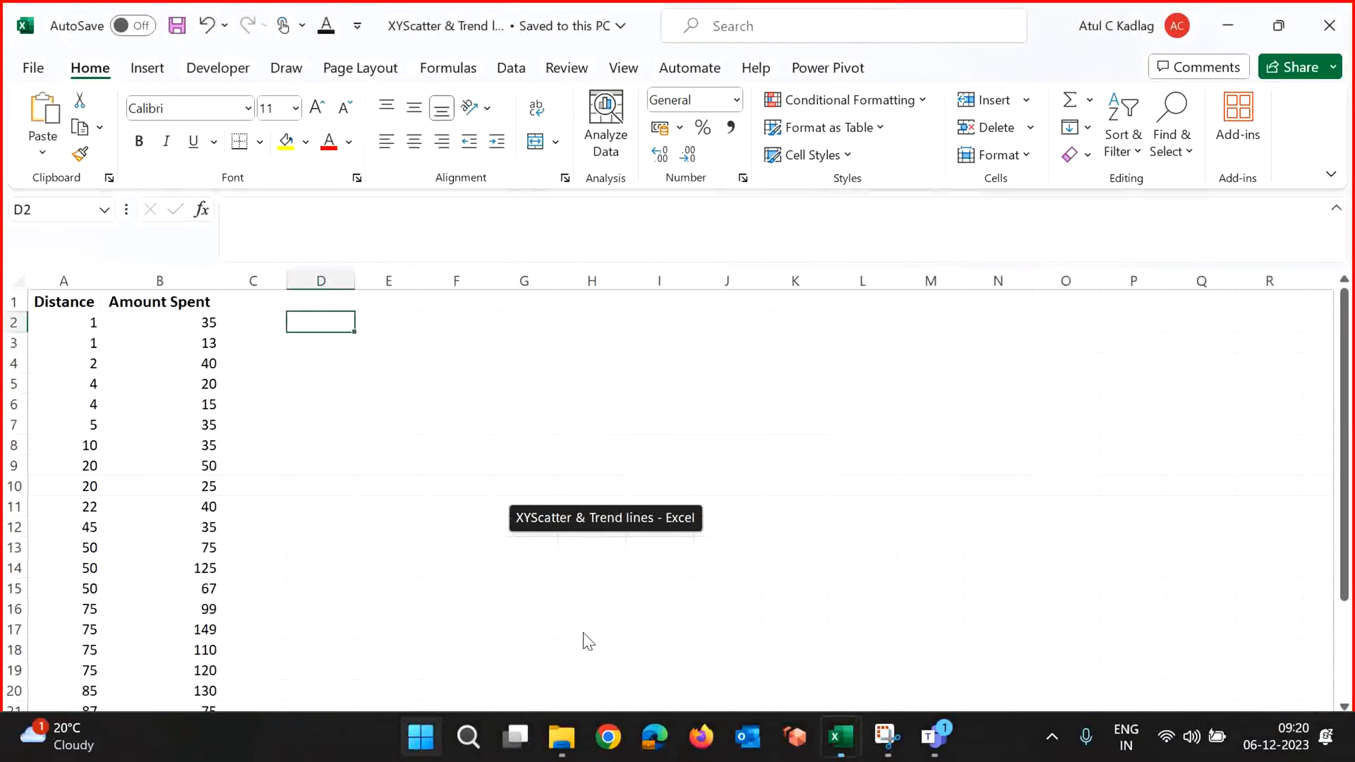
click(501, 479)
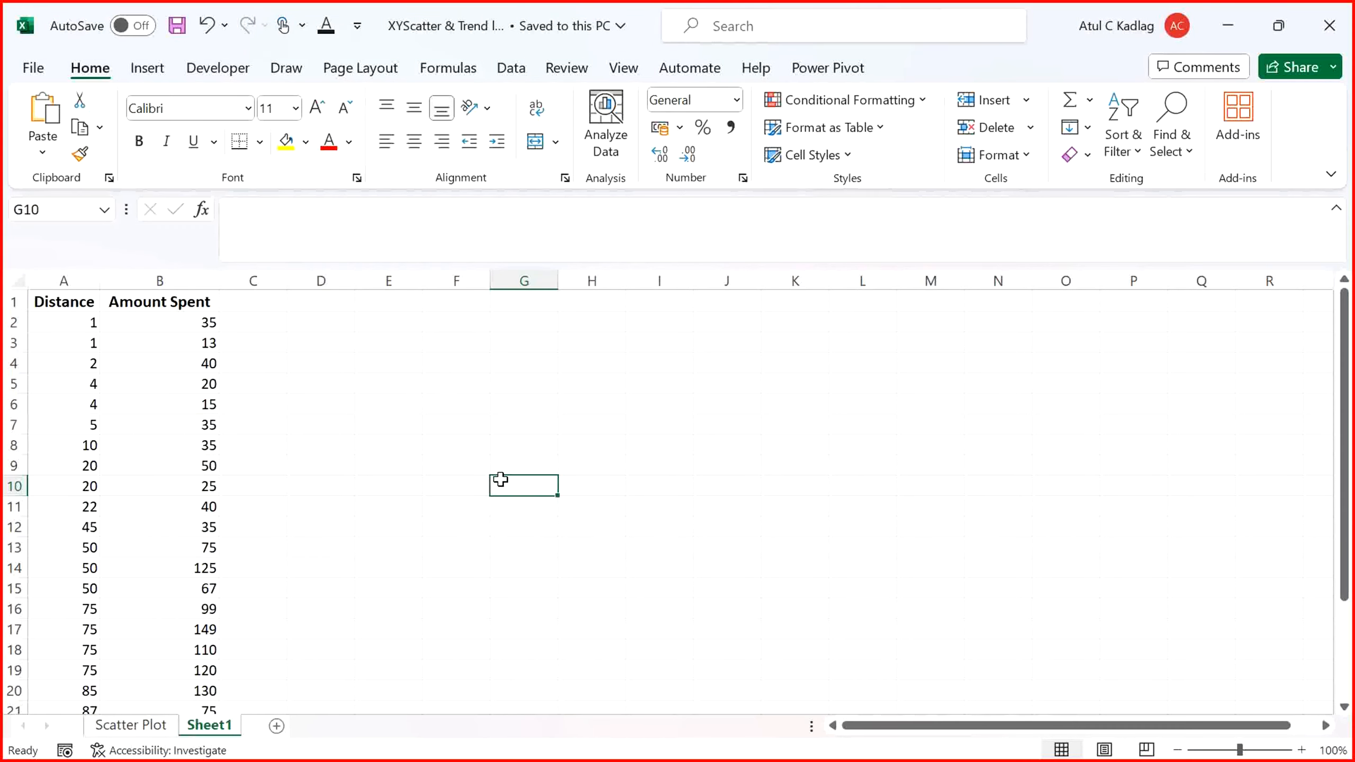
key(Left)
key(Left)
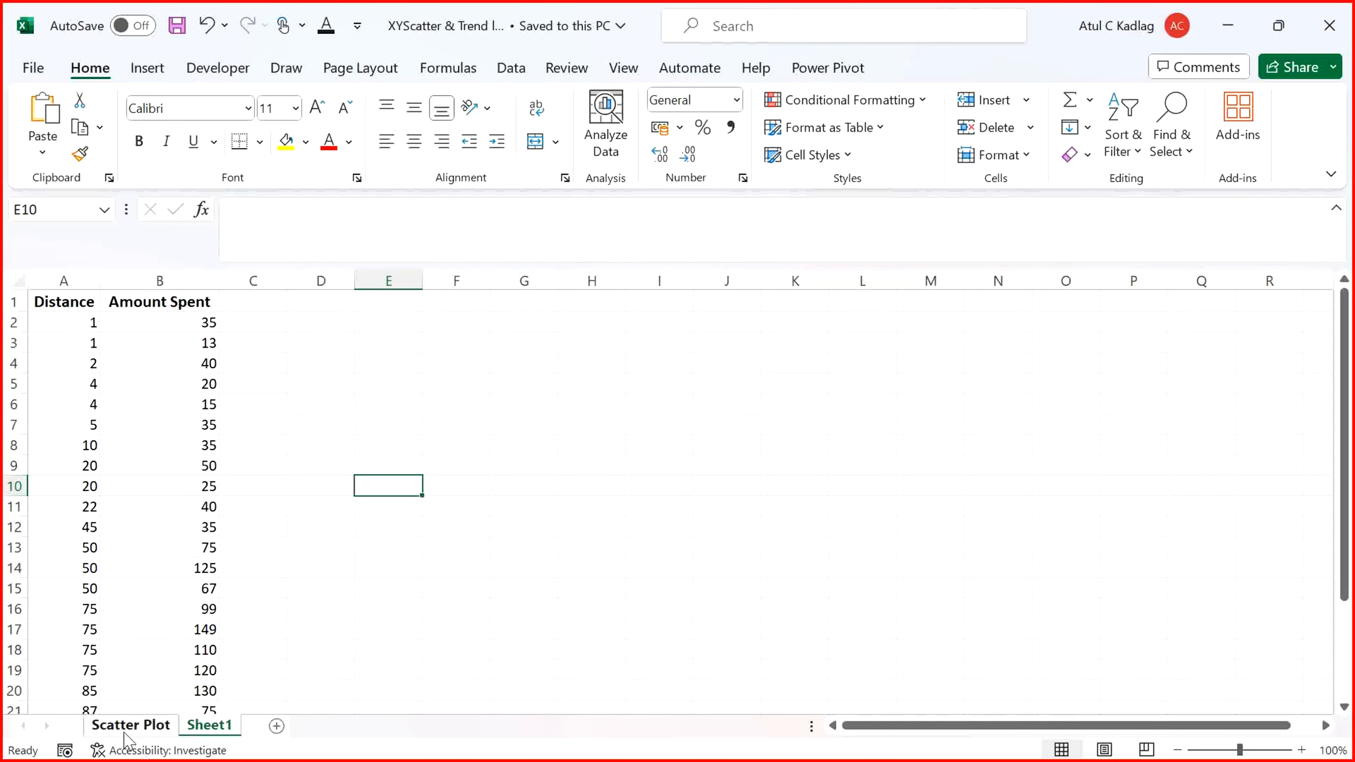
click(632, 505)
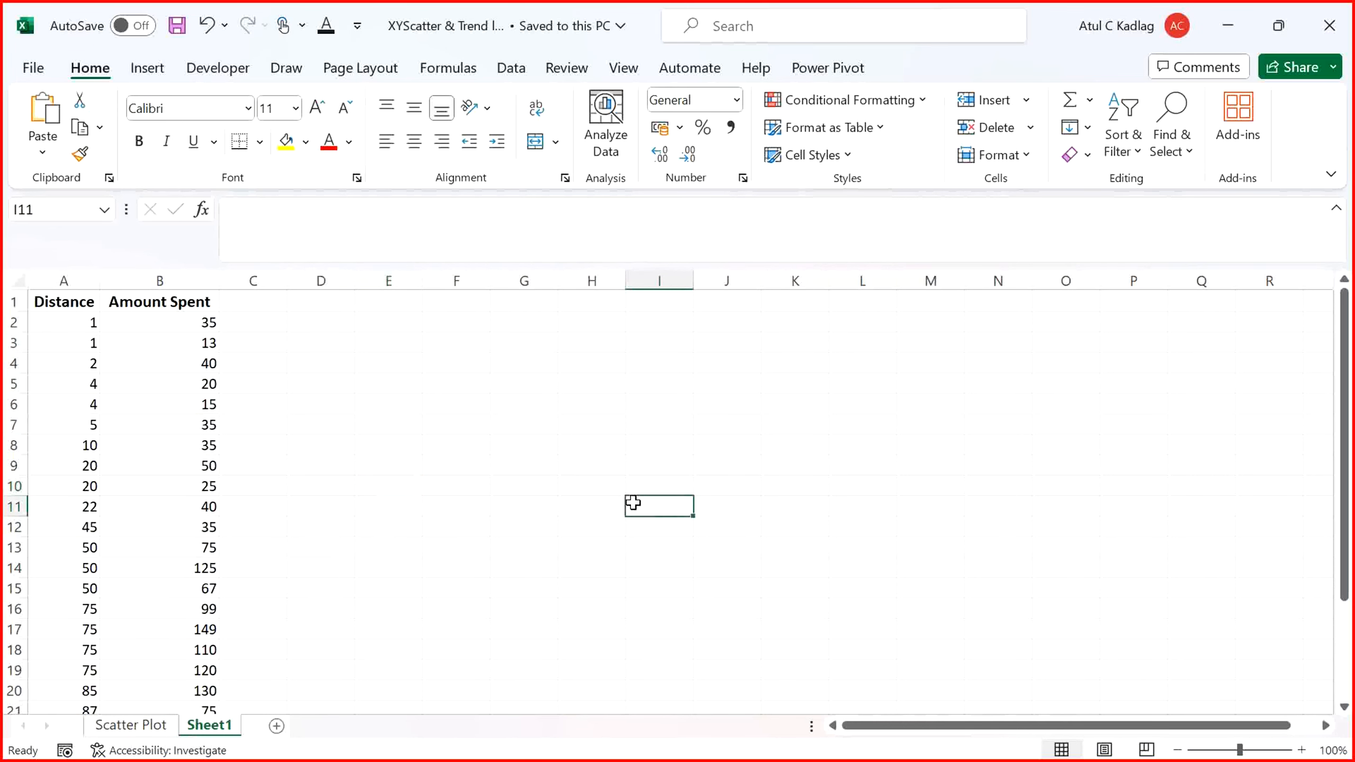
Open the Scatter Plot sheet and review its example chart of sales across days of the week
click(155, 725)
click(381, 559)
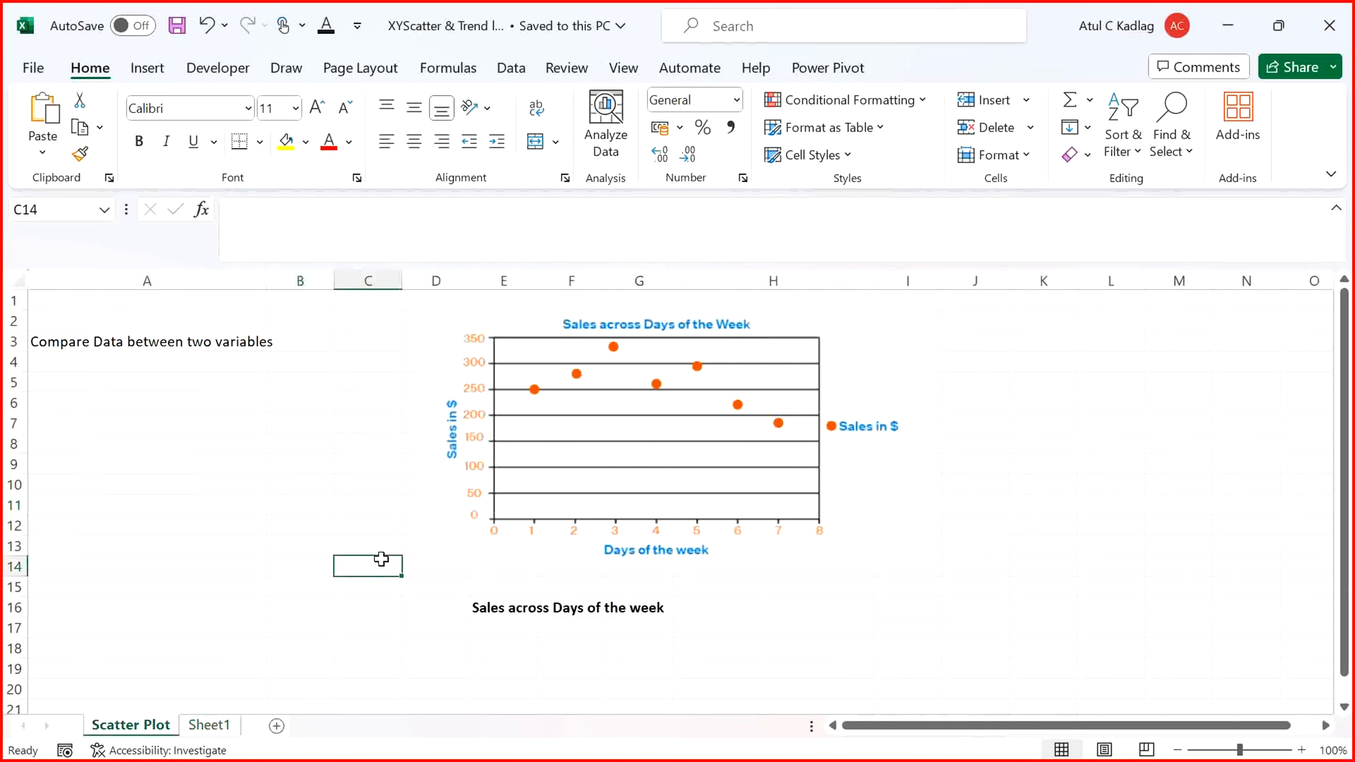
key(Left)
key(Left)
key(Up)
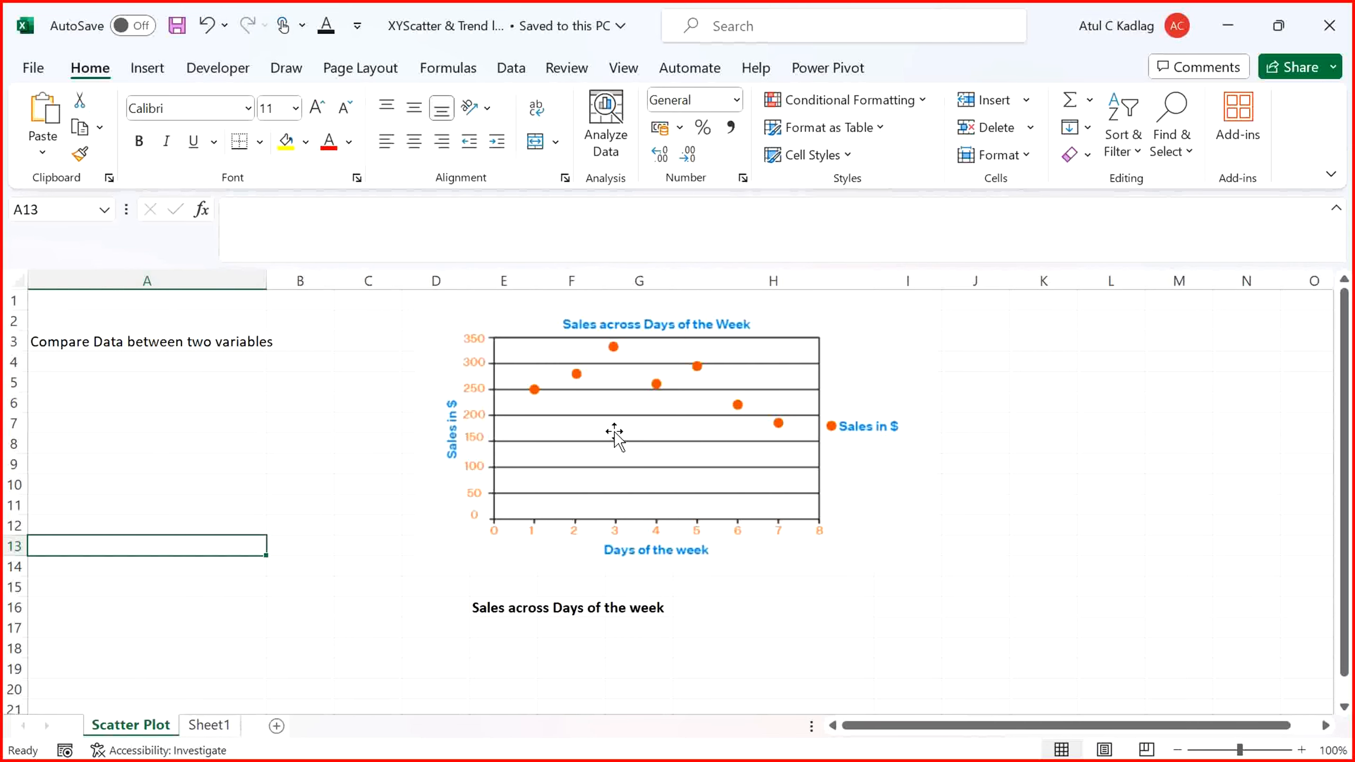
Return to Sheet1 and examine the first Distance values in column A and Amount Spent values in column B
click(196, 733)
click(356, 521)
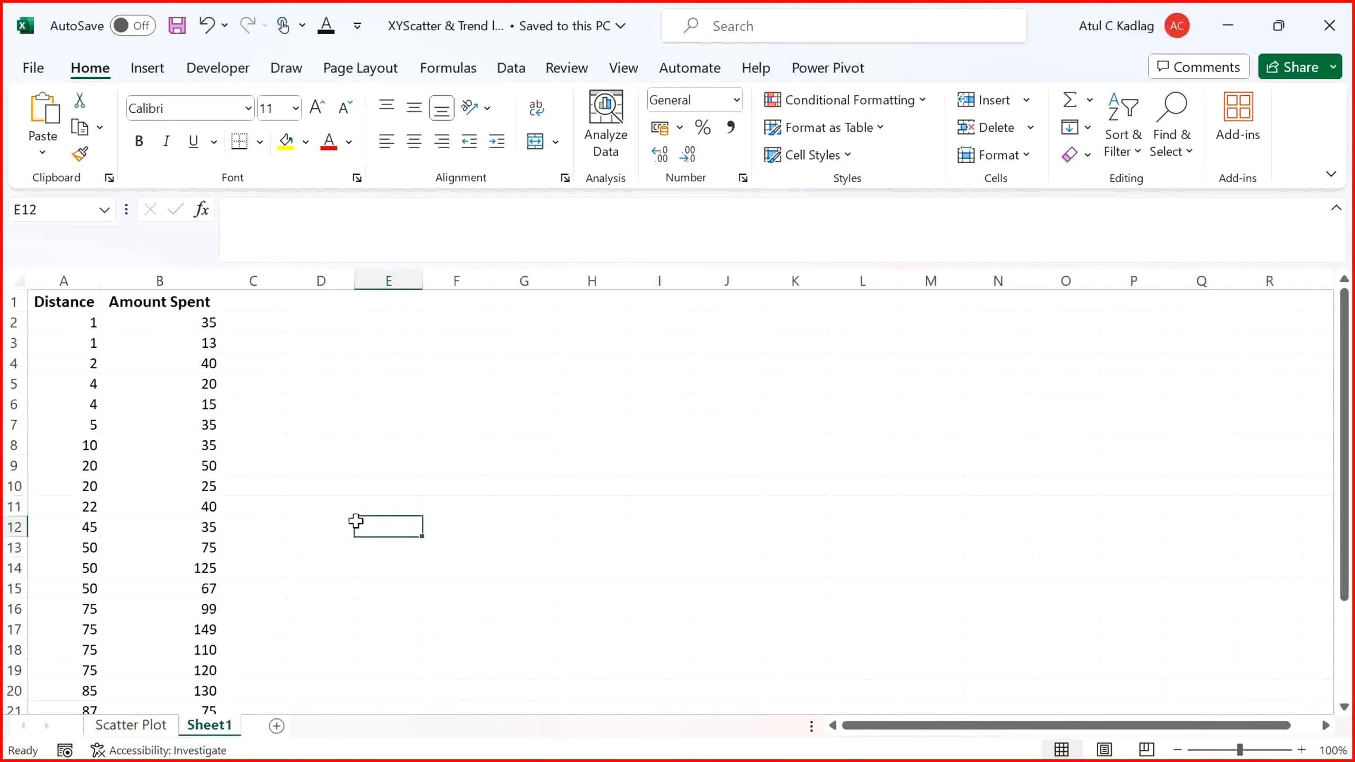
key(Left)
key(Left)
key(Left)
key(Left)
key(Up)
key(Up)
key(Up)
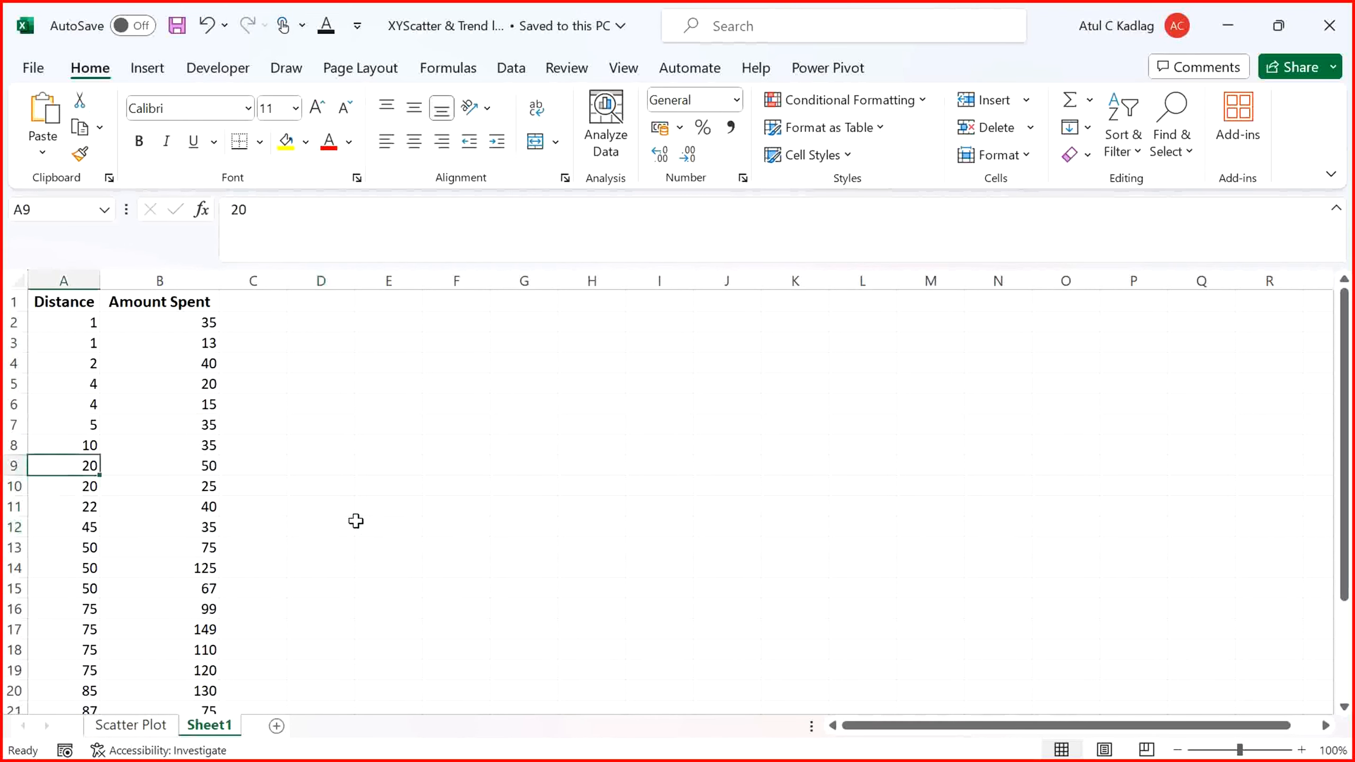
key(Up)
key(Up)
key(Up)
key(Up)
key(Up)
key(Up)
key(Up)
key(shift+Down)
key(shift+Down)
key(shift+Down)
key(shift+Down)
key(shift+Down)
key(shift+Down)
key(shift+Down)
key(shift+Down)
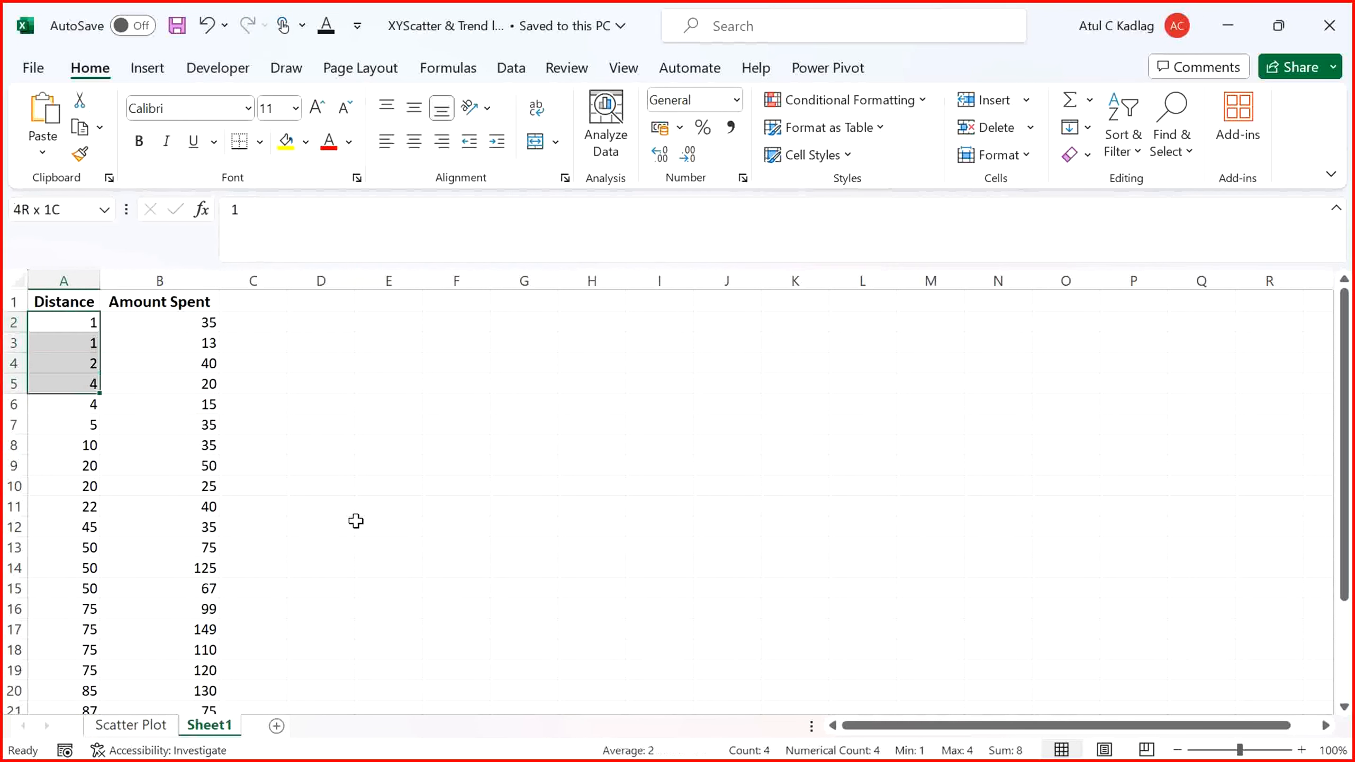
key(Right)
key(shift+Down)
key(shift+Down)
key(shift+Down)
key(shift+Down)
key(shift+Down)
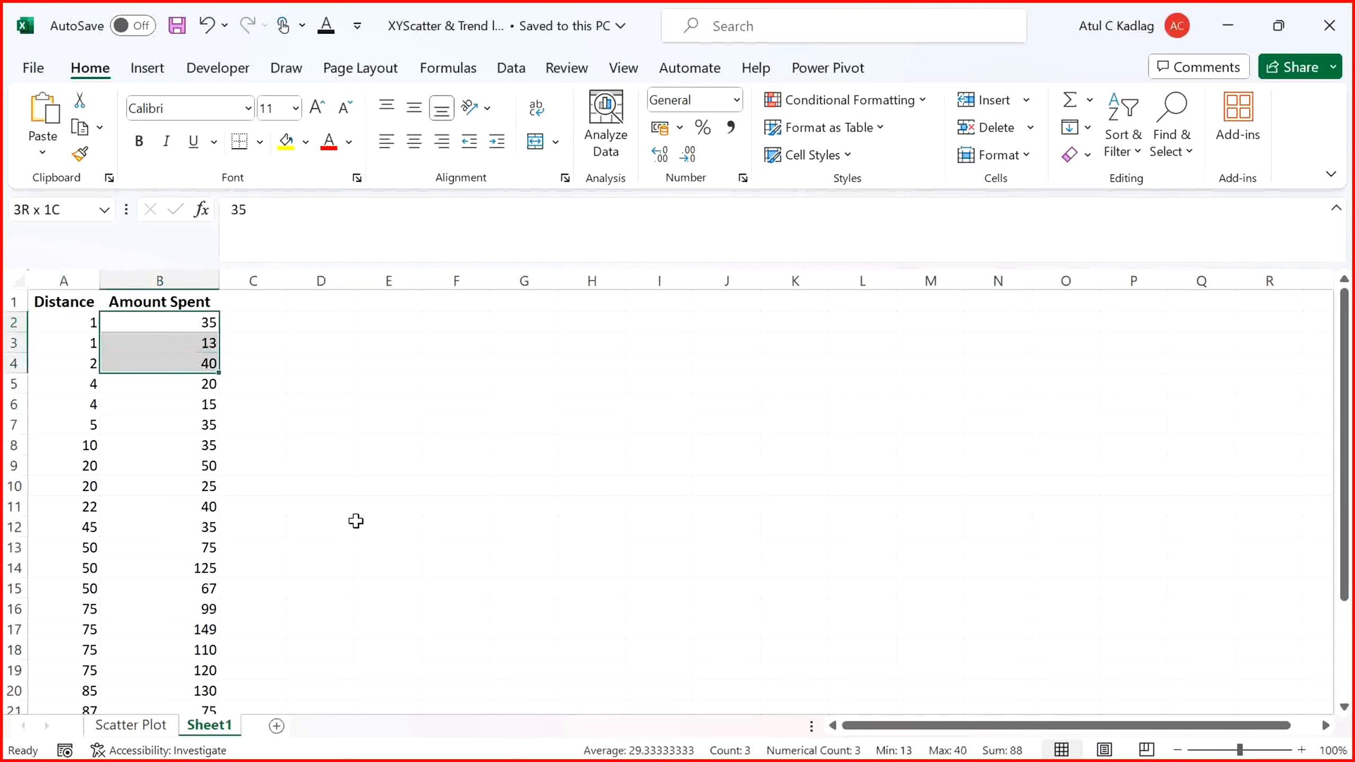
Look through the Distance and Amount Spent rows to the end of the data and return to cell A1
key(Left)
key(Page_Down)
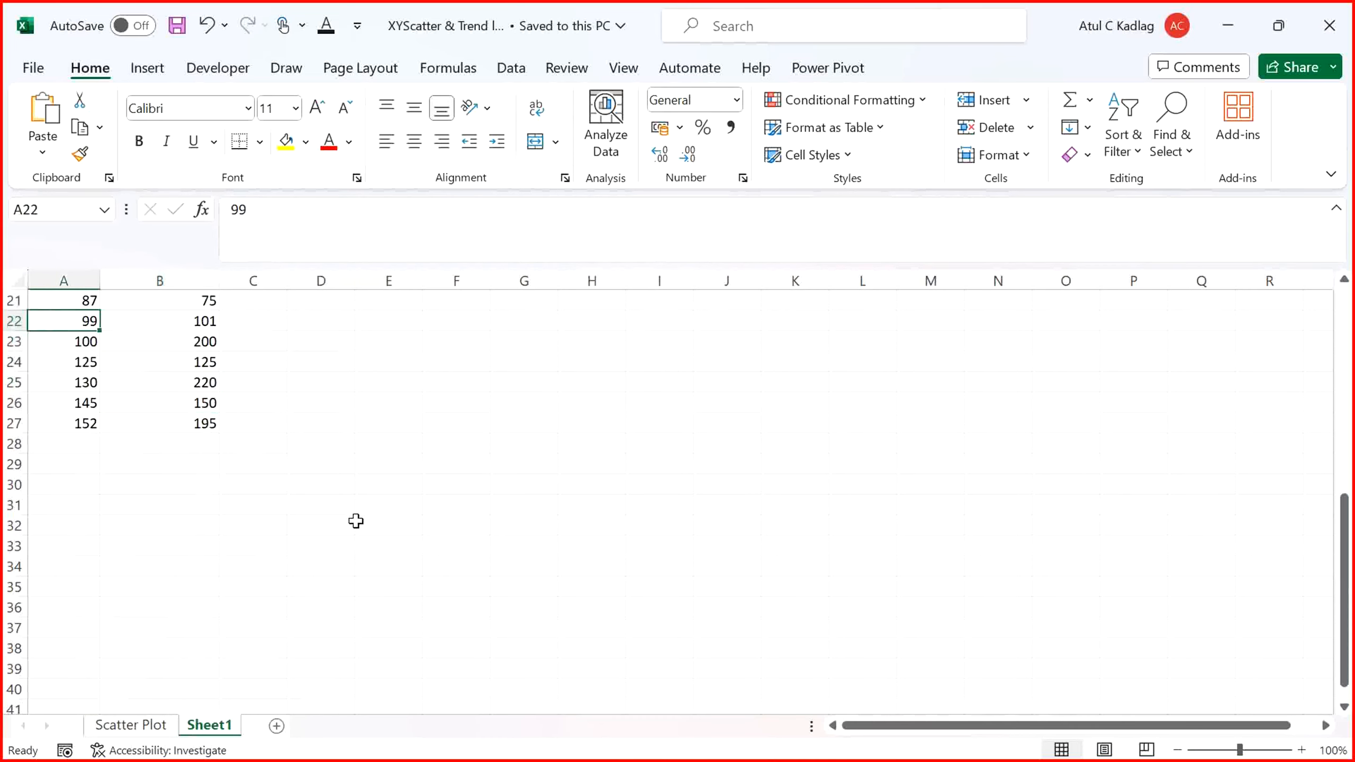
key(Page_Up)
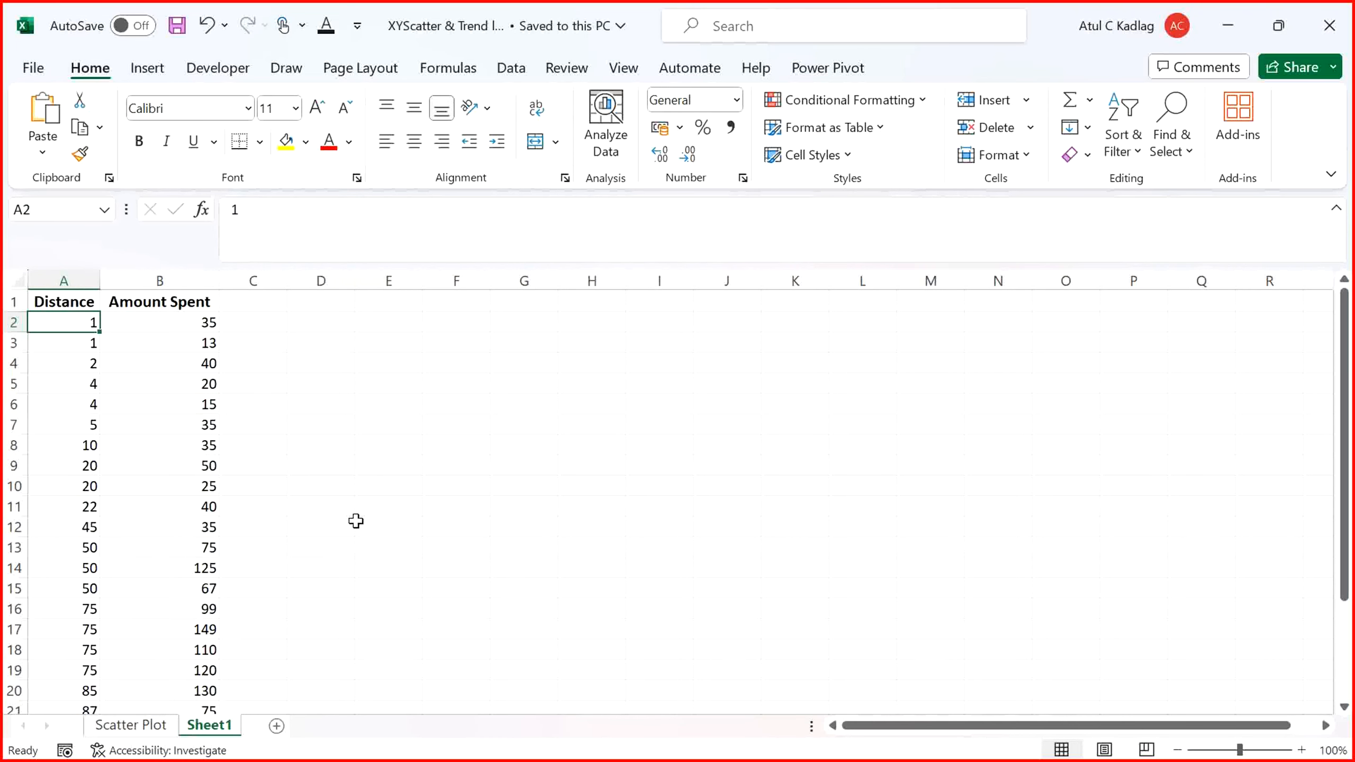
key(shift+Right)
key(shift+Left)
key(Down)
key(Right)
key(Up)
key(Left)
key(Down)
key(Down)
key(Down)
key(Down)
key(Down)
key(Down)
key(Down)
key(Down)
key(Down)
key(Down)
key(Down)
key(Down)
key(Down)
key(Down)
key(Down)
key(Down)
key(Down)
key(Down)
key(Down)
key(Down)
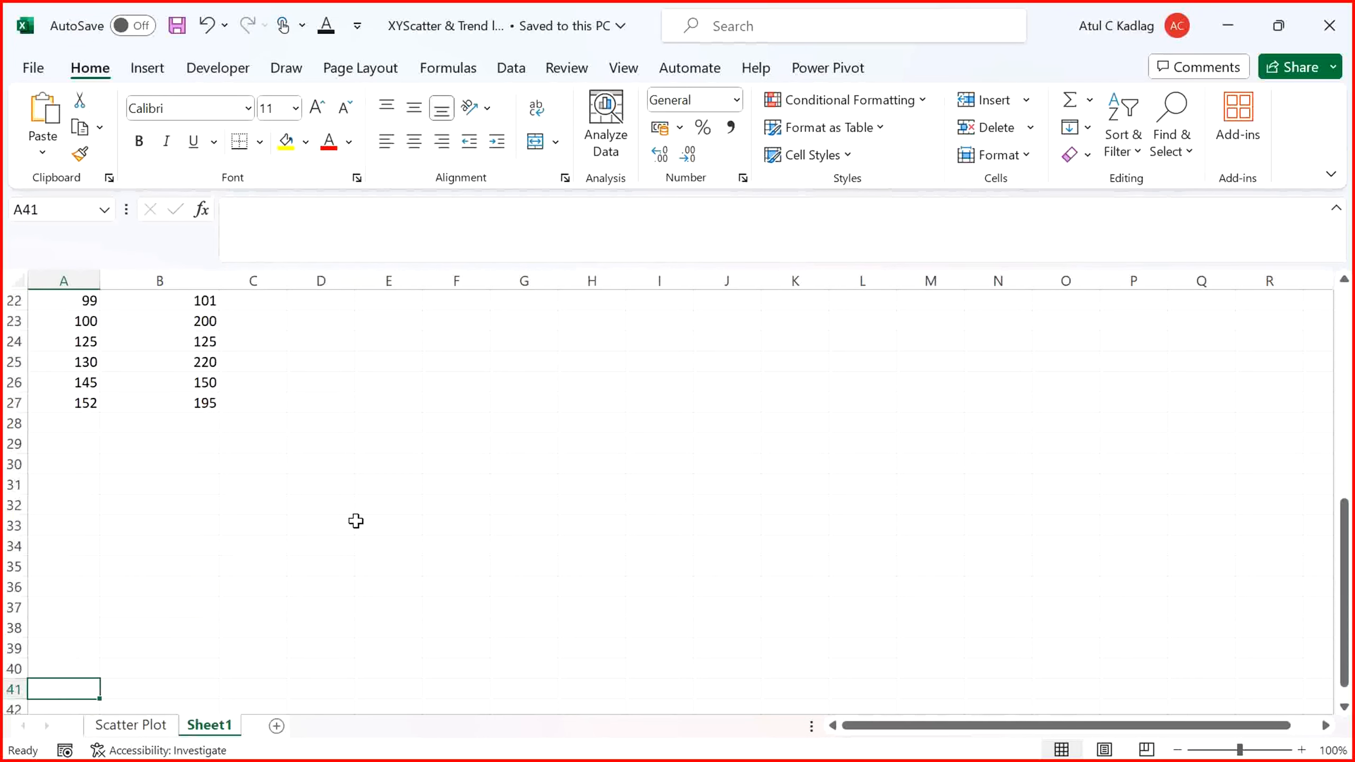
key(ctrl+Home)
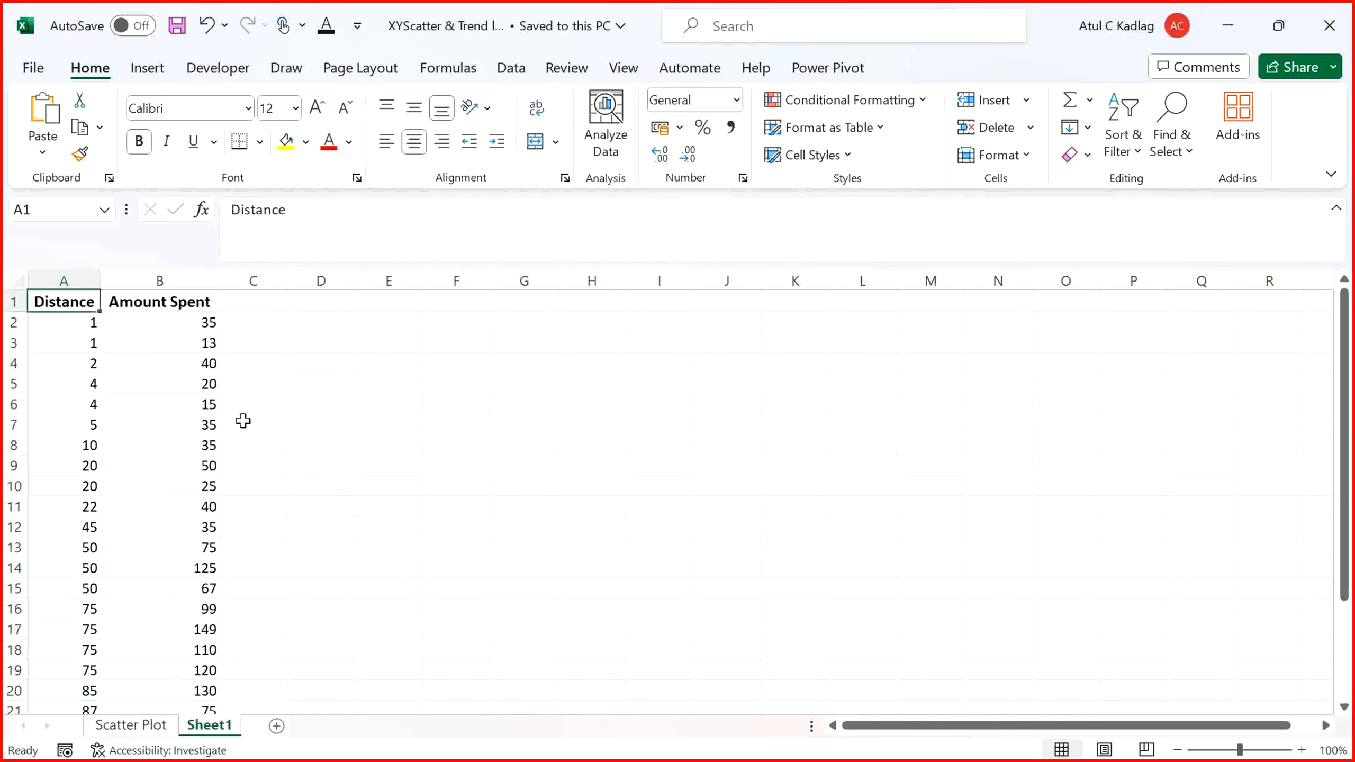
Insert a markers-only scatter chart from the Distance and Amount Spent columns and enlarge it beside the data
click(63, 270)
ctrl+click(145, 269)
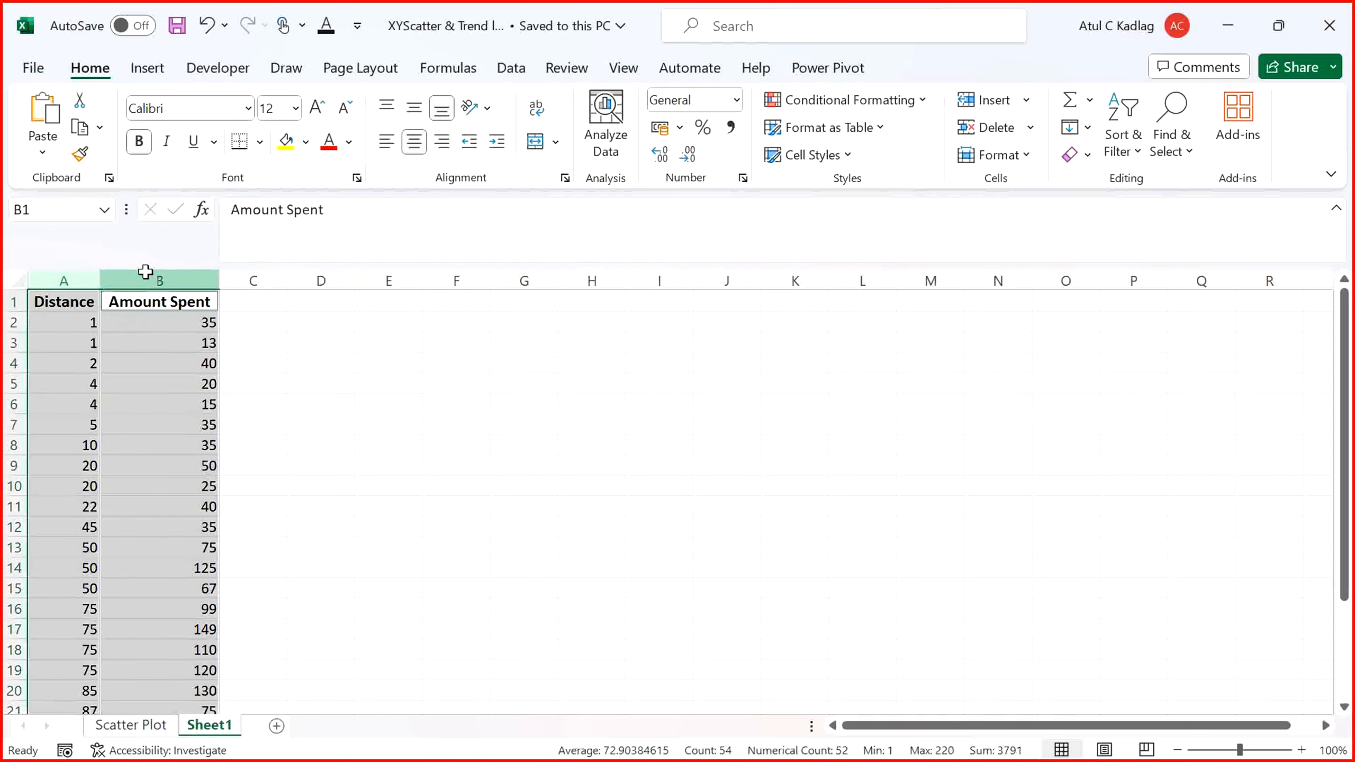
click(149, 70)
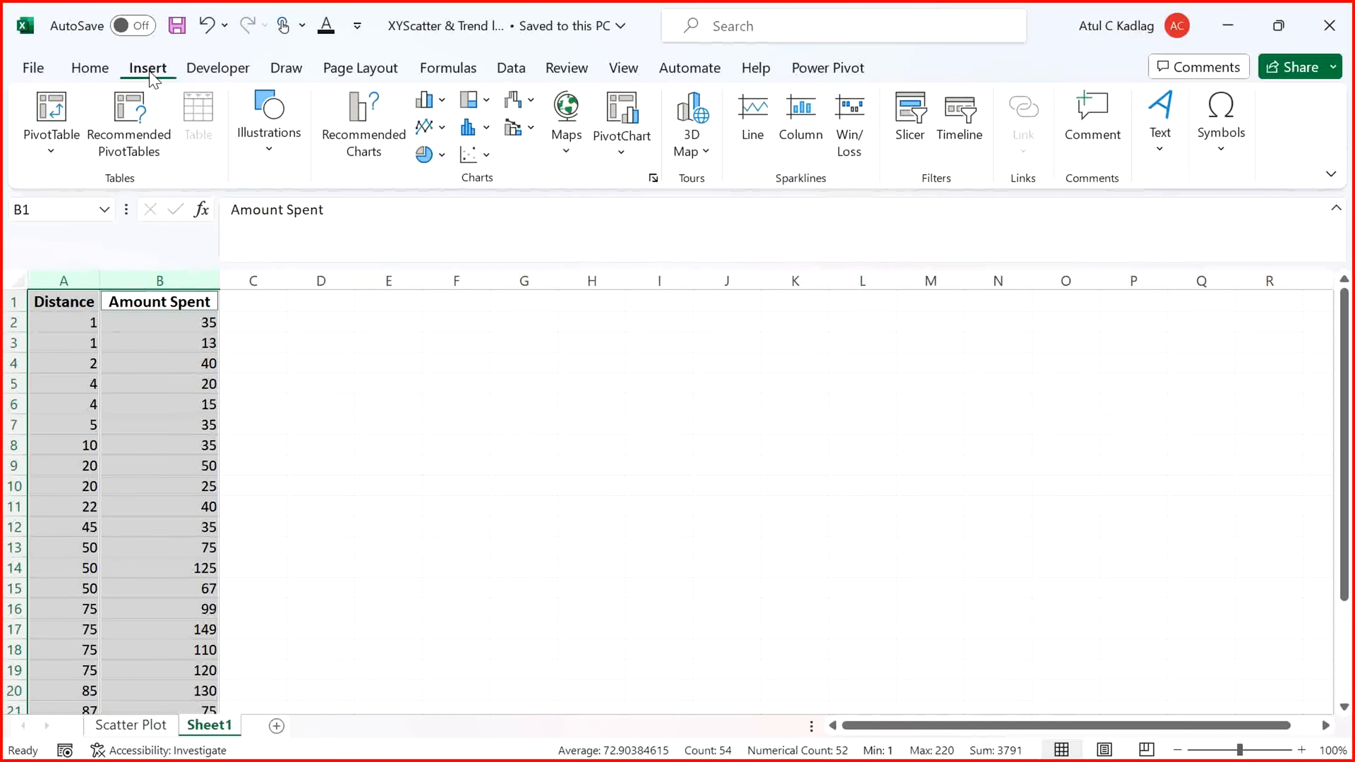
click(486, 155)
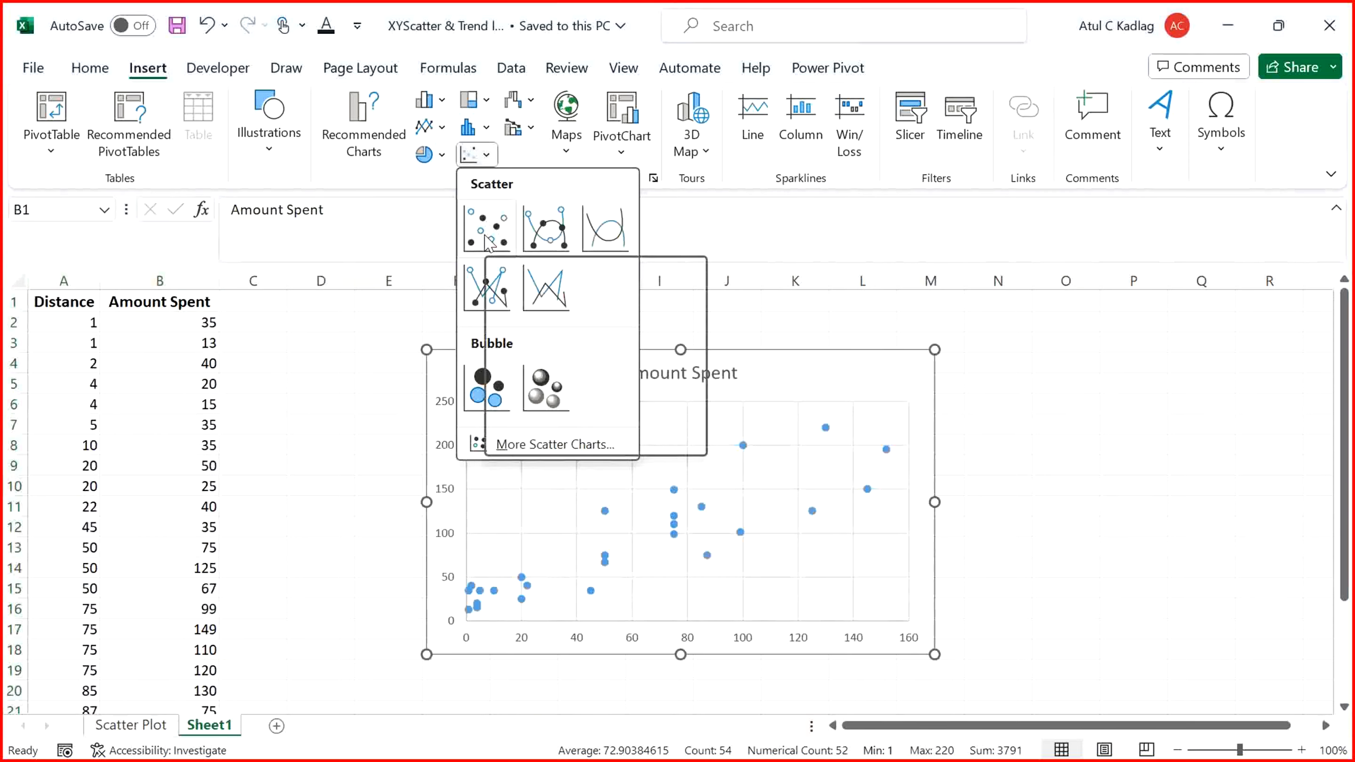
click(487, 241)
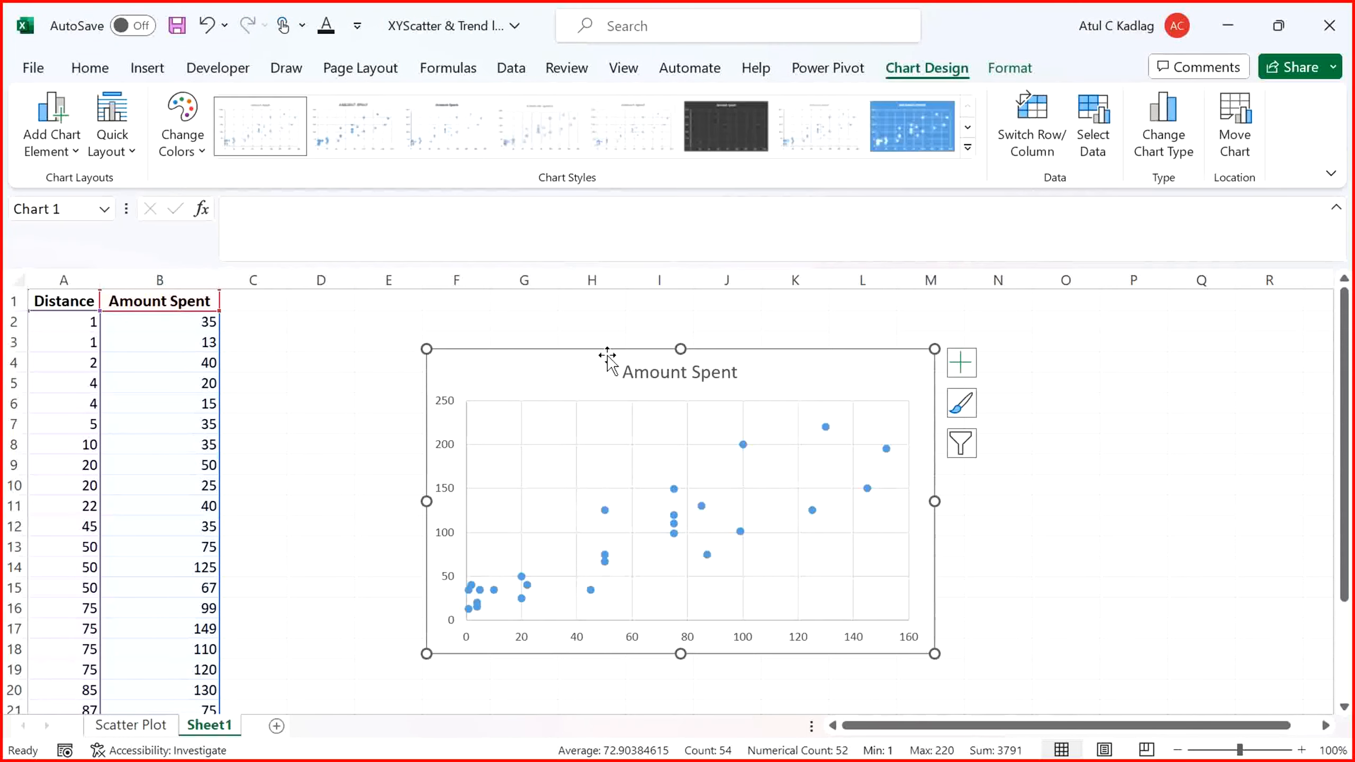
drag(607, 355, 677, 333)
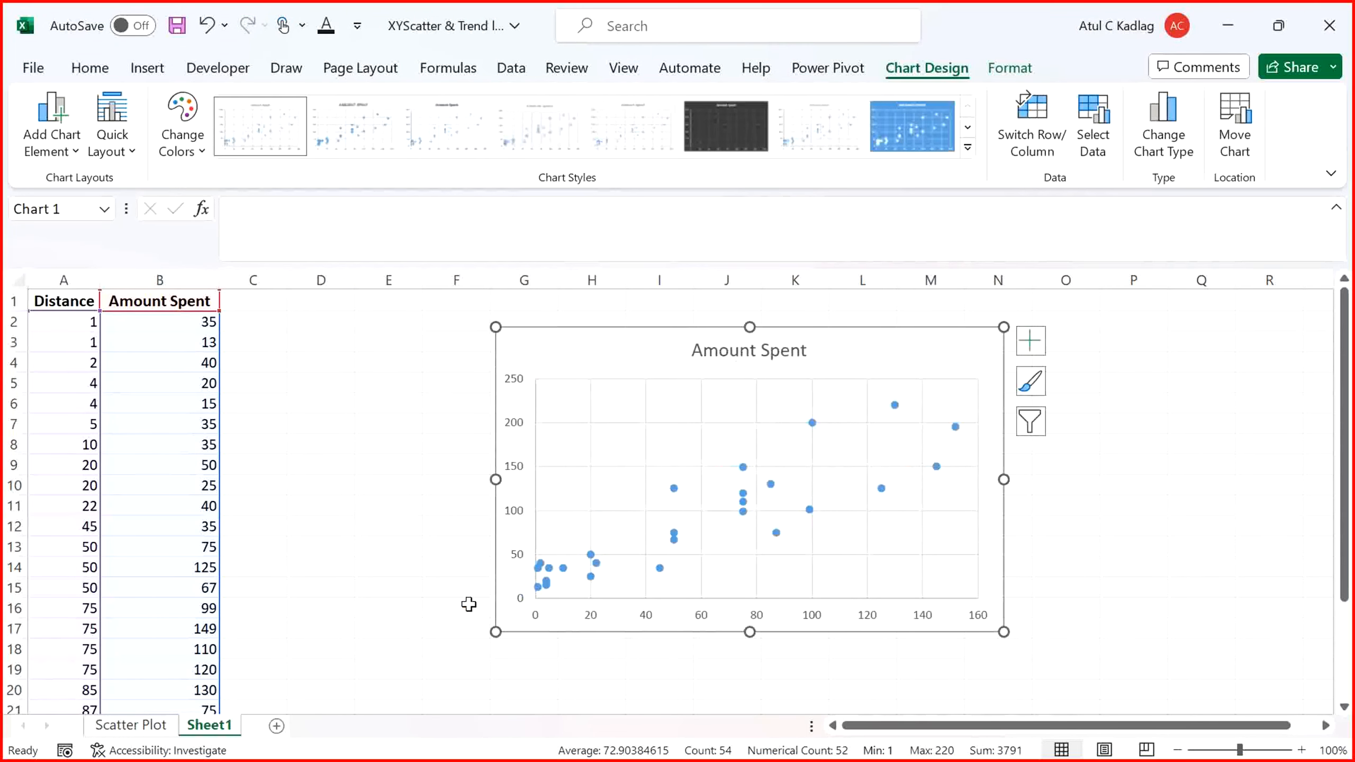
drag(496, 632, 404, 648)
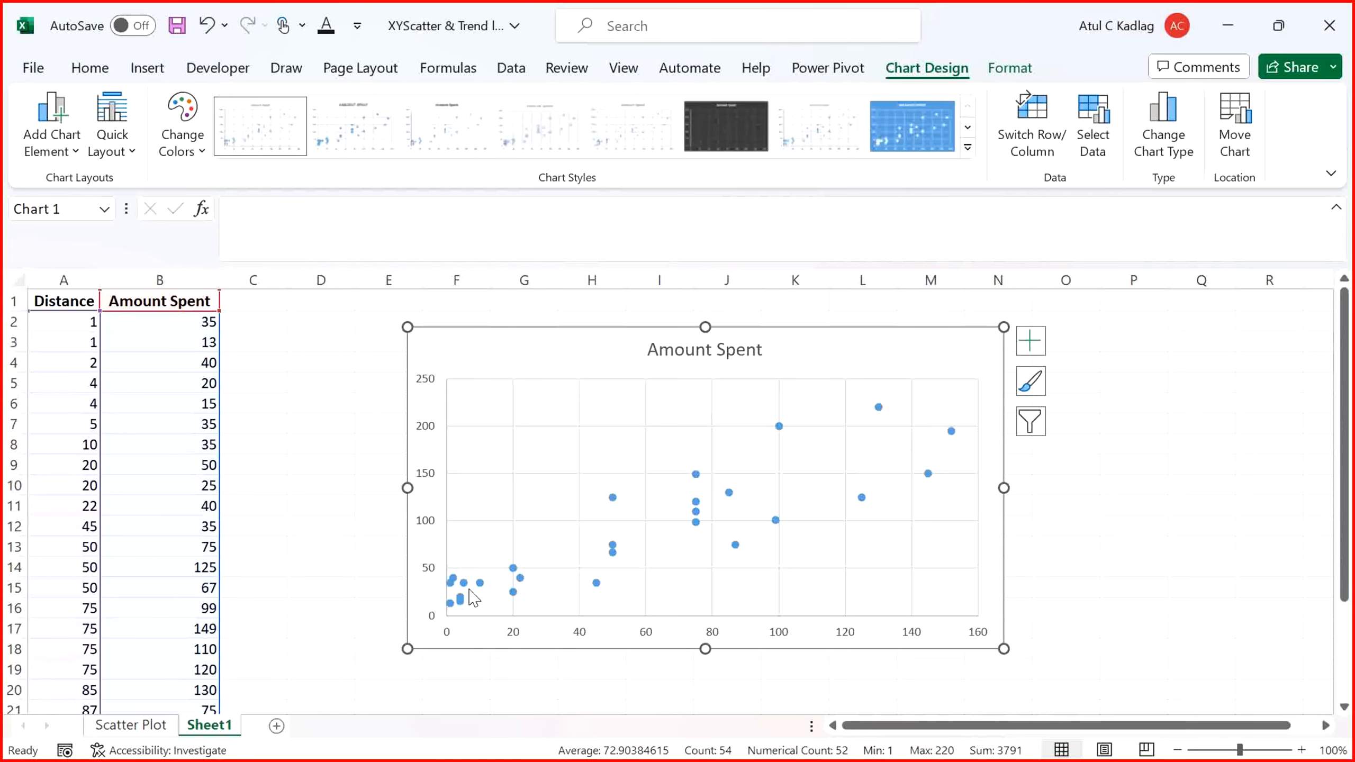
Examine individual points on the scatter chart, including those at Distance 125 and Distance 100
mouse_move(474, 599)
click(862, 498)
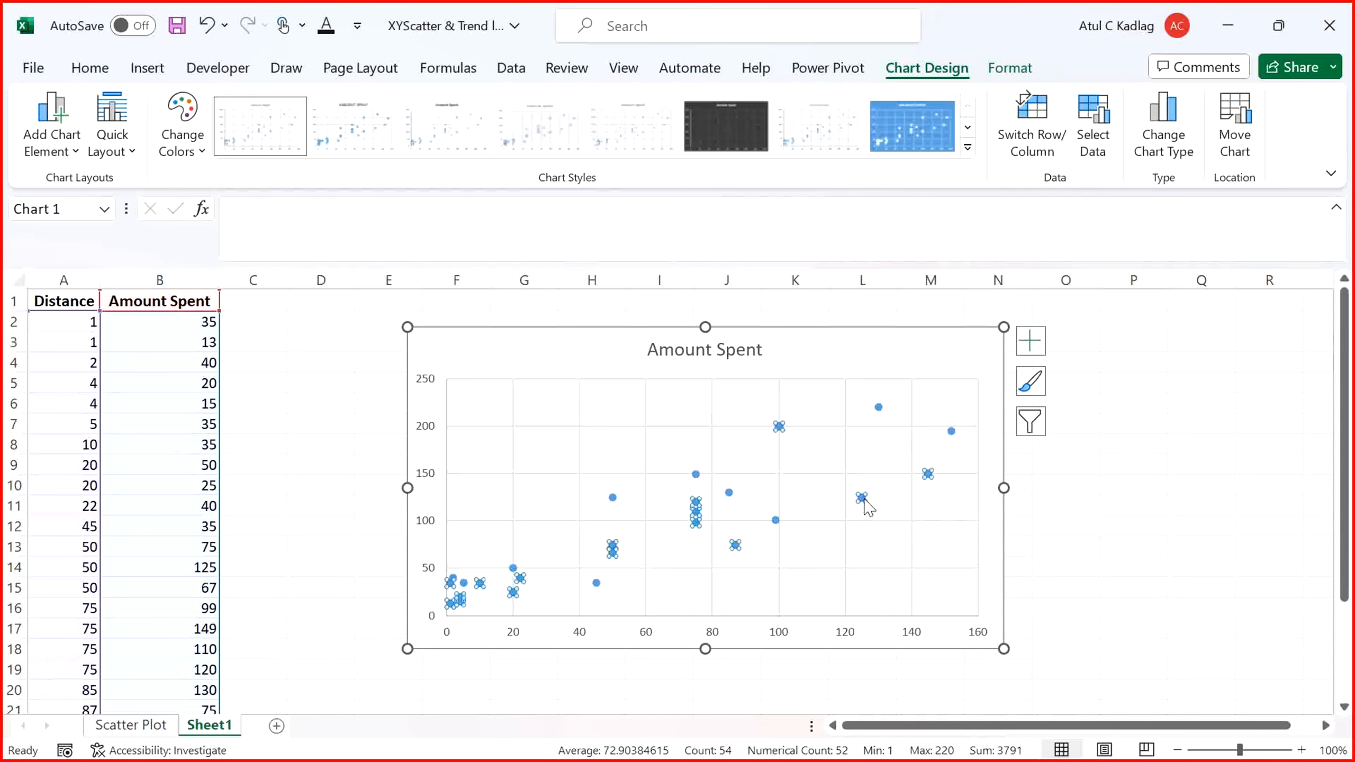
click(1173, 584)
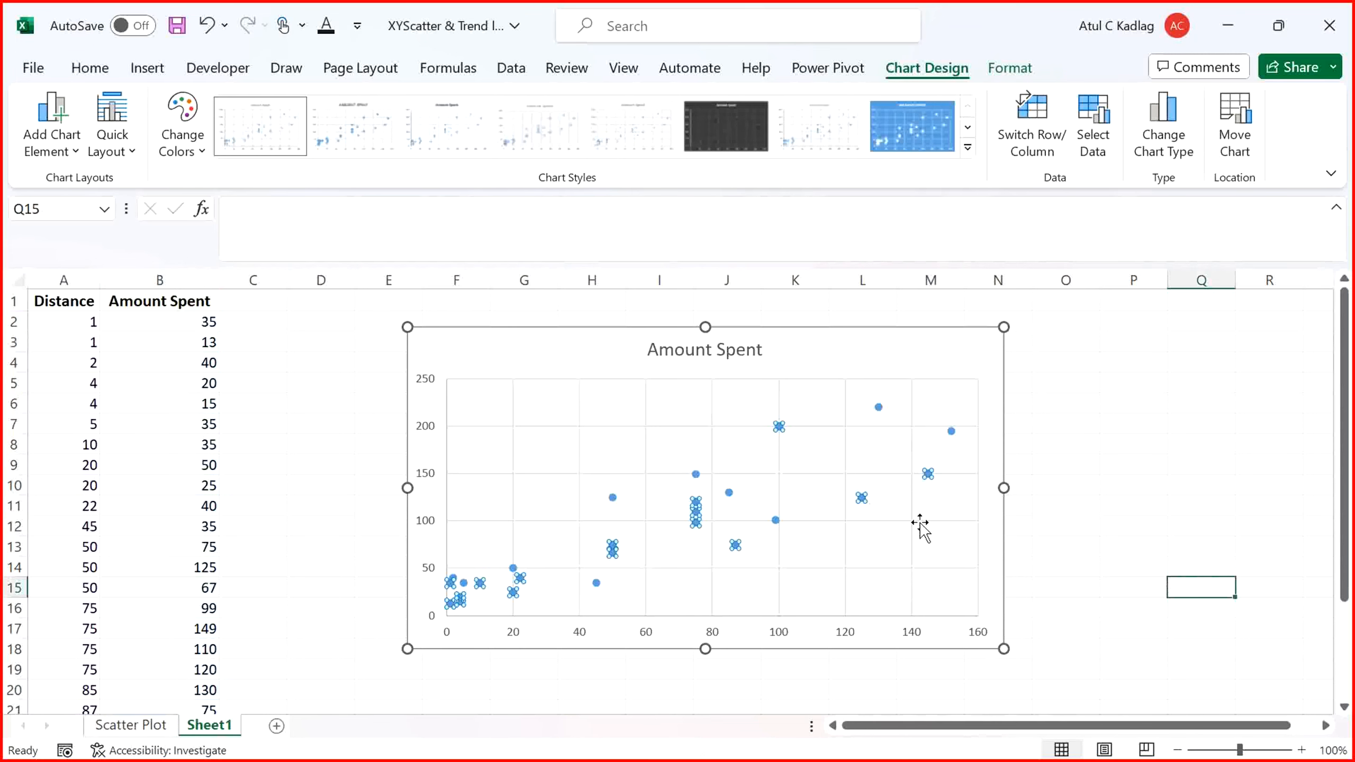
mouse_move(863, 500)
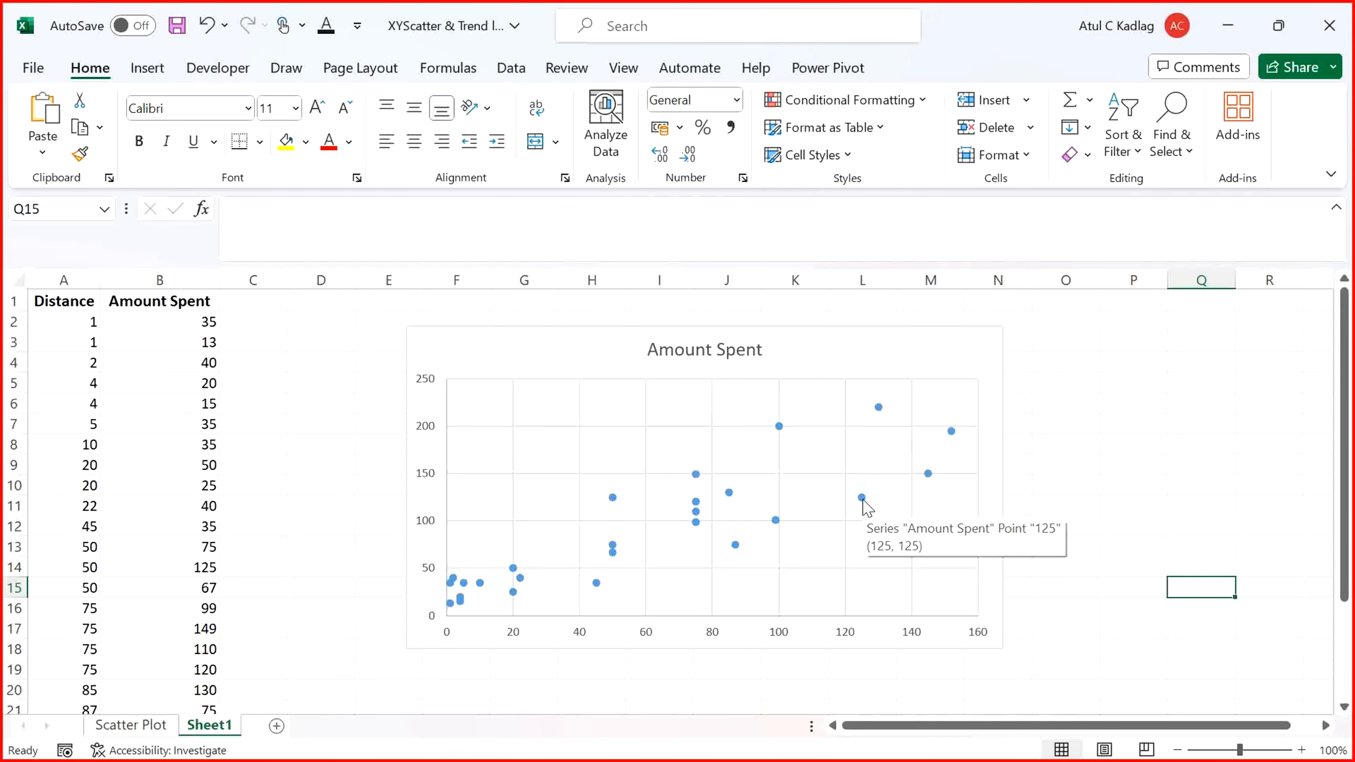
mouse_move(779, 427)
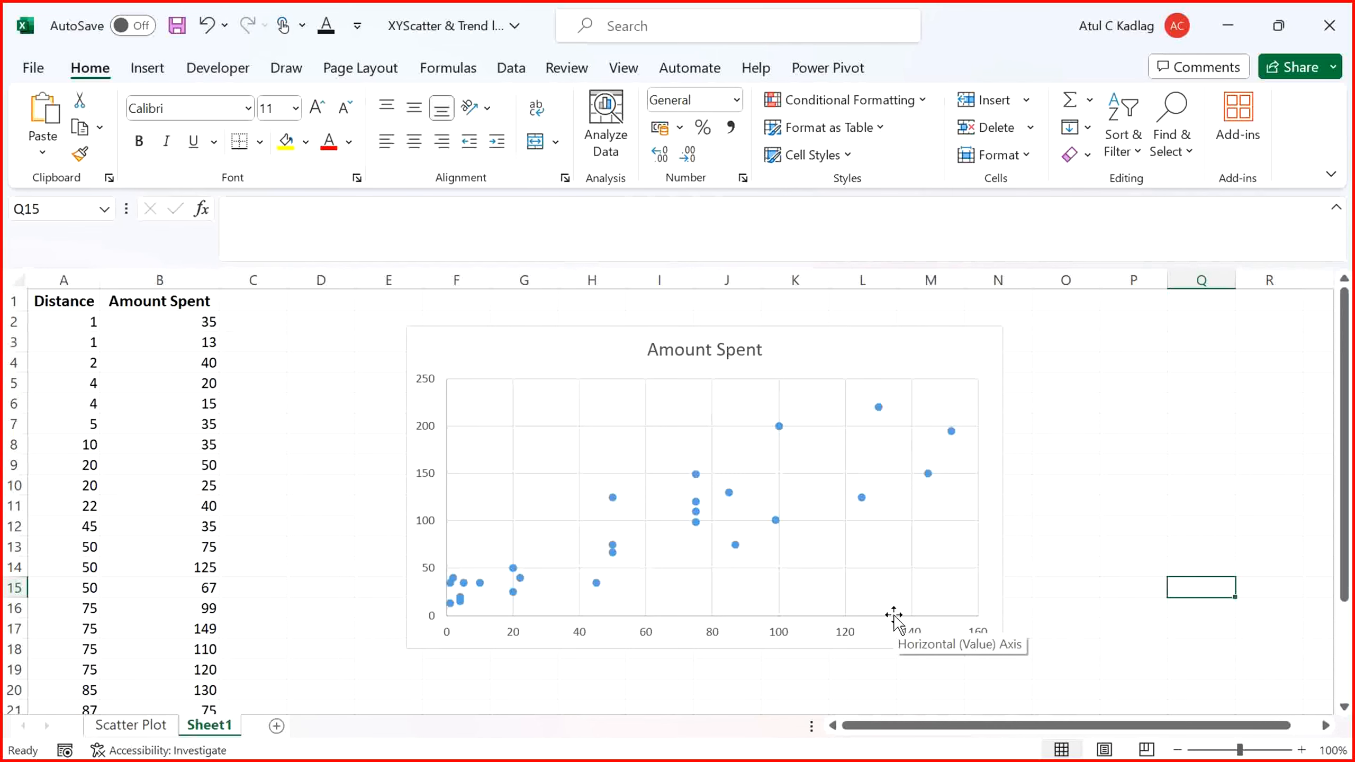
Try connecting the Amount Spent series points with a solid line and a gradient line
click(862, 499)
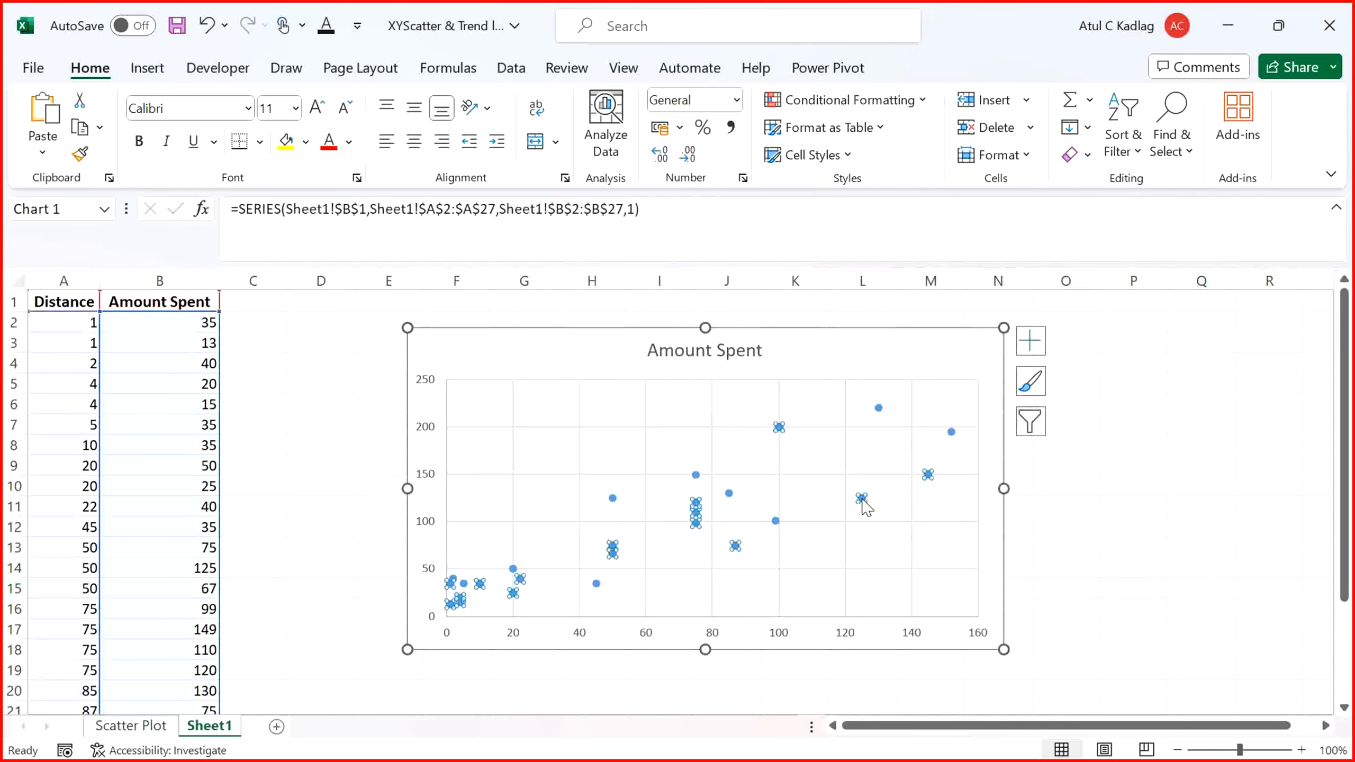
right_click(862, 500)
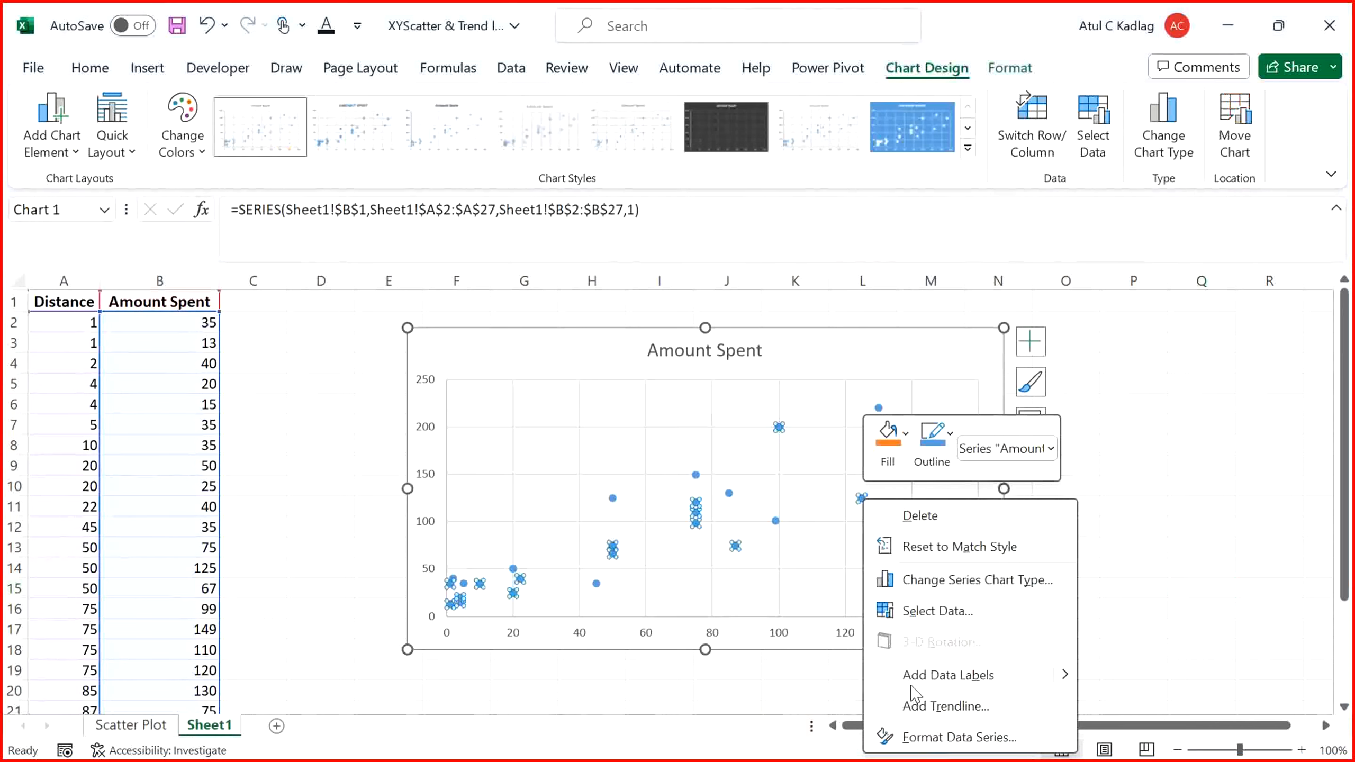
click(925, 738)
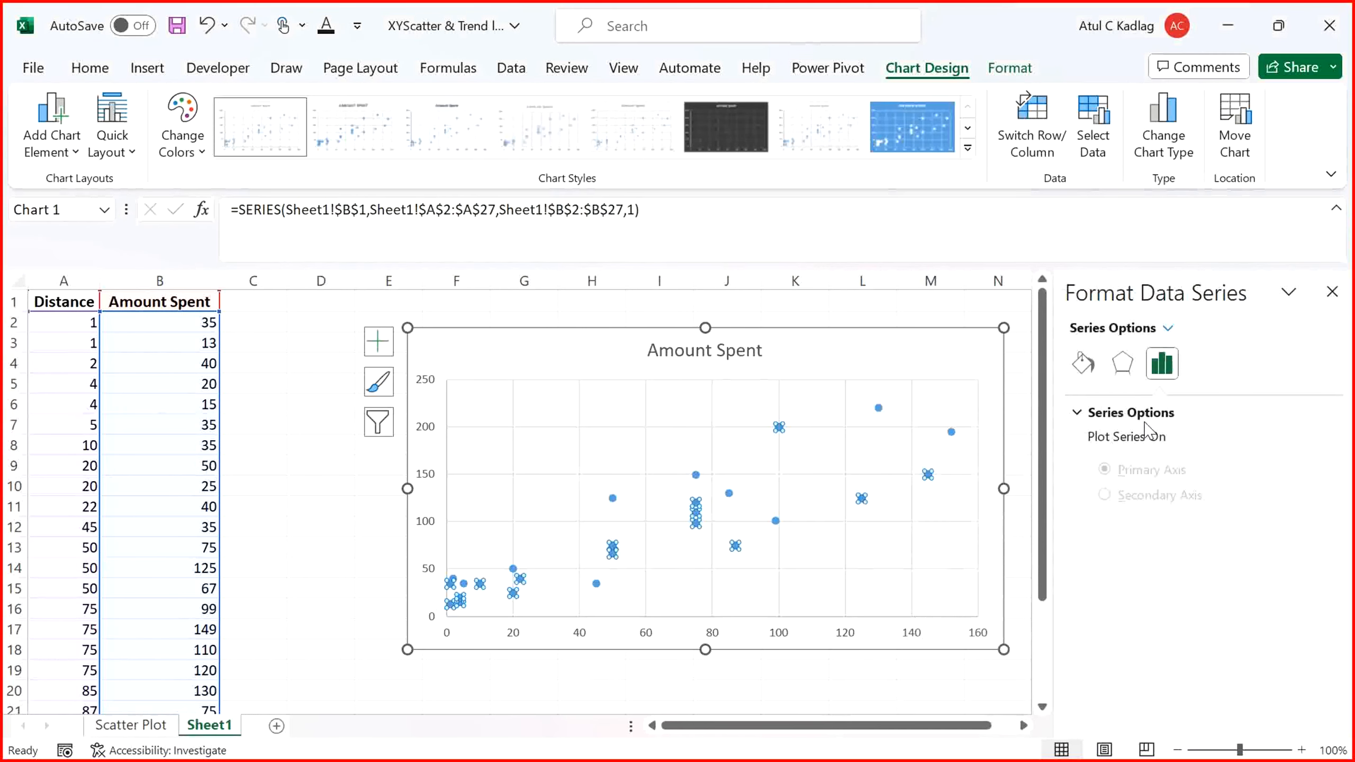
click(1122, 363)
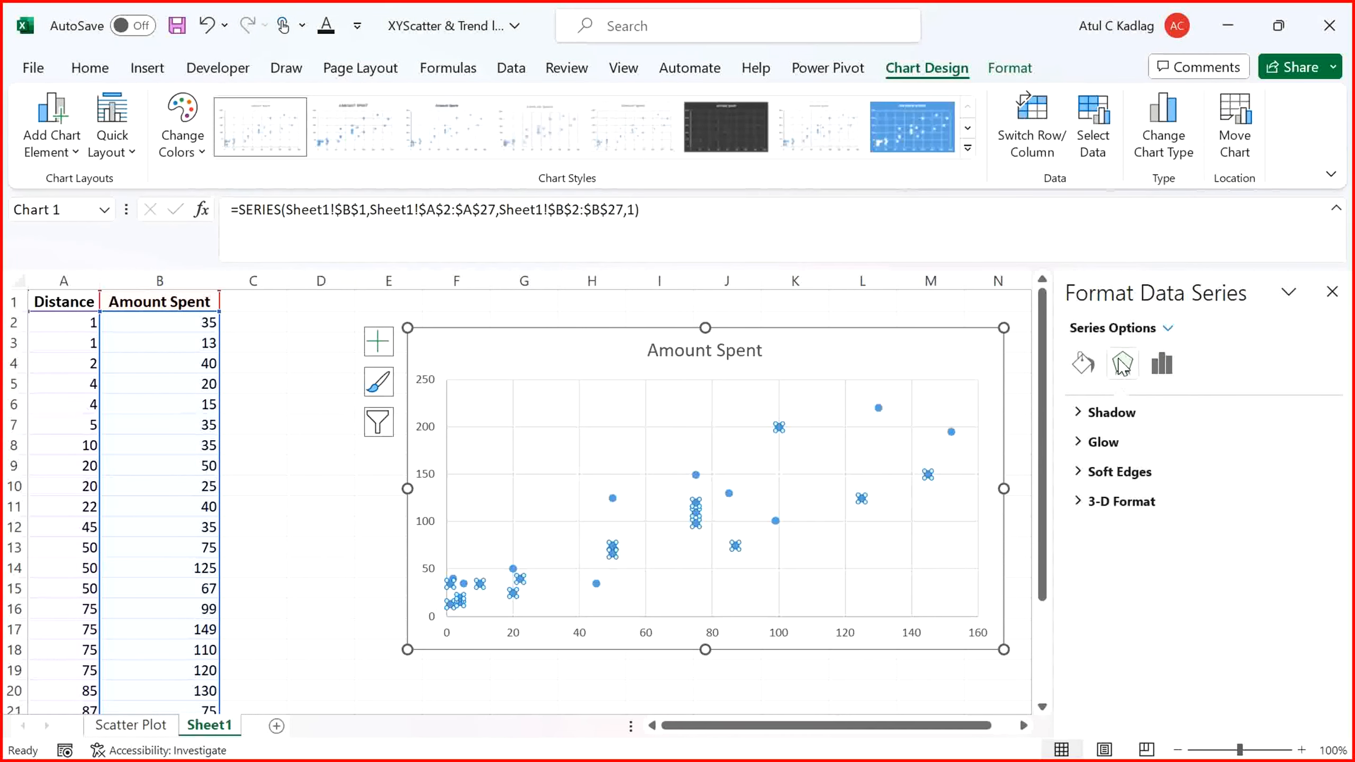
click(1078, 364)
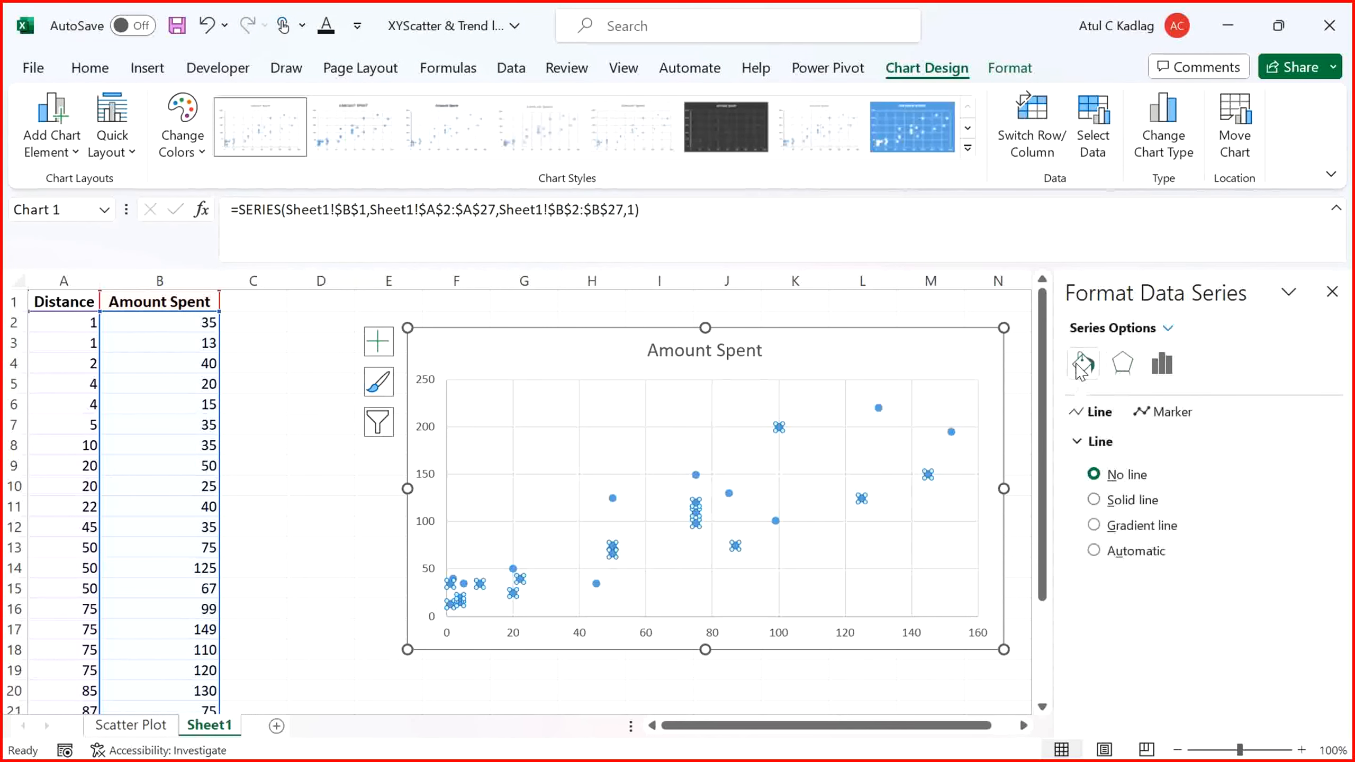
click(1099, 502)
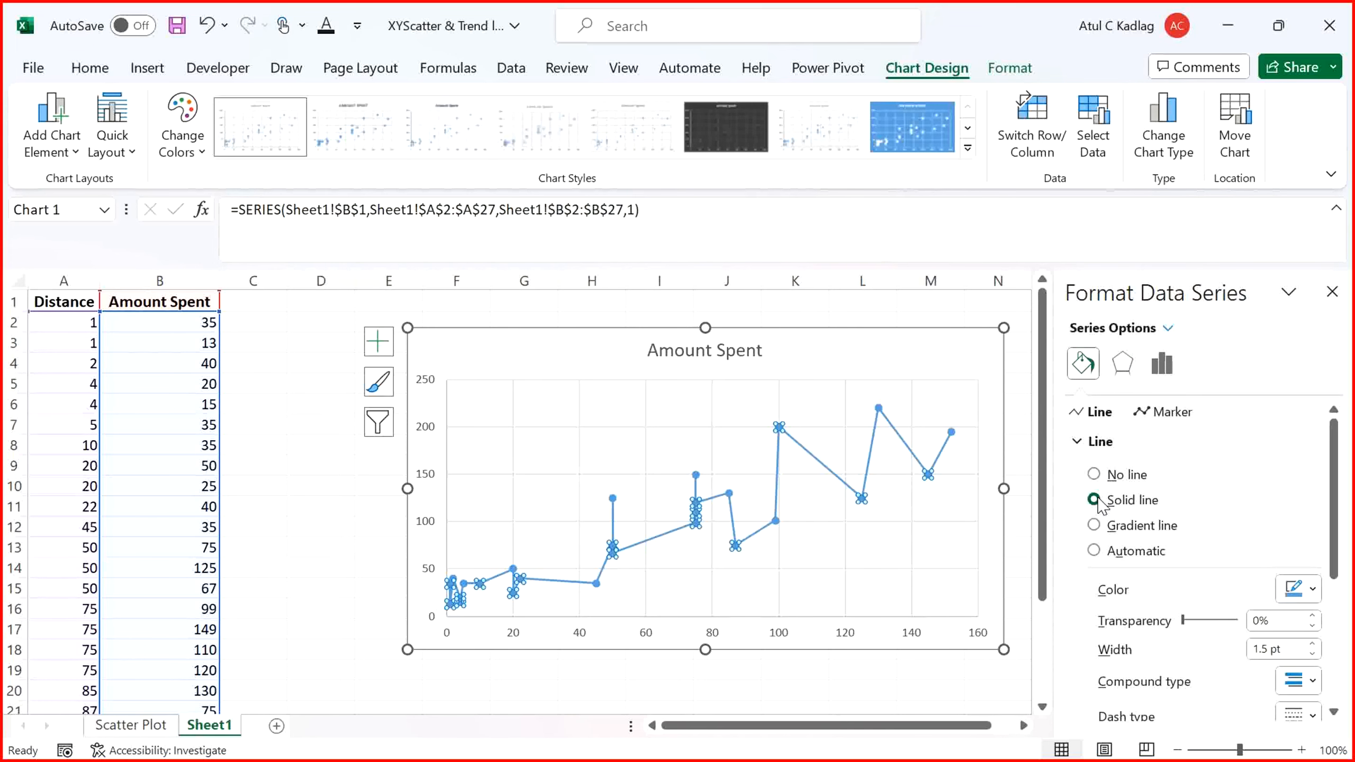
click(1094, 526)
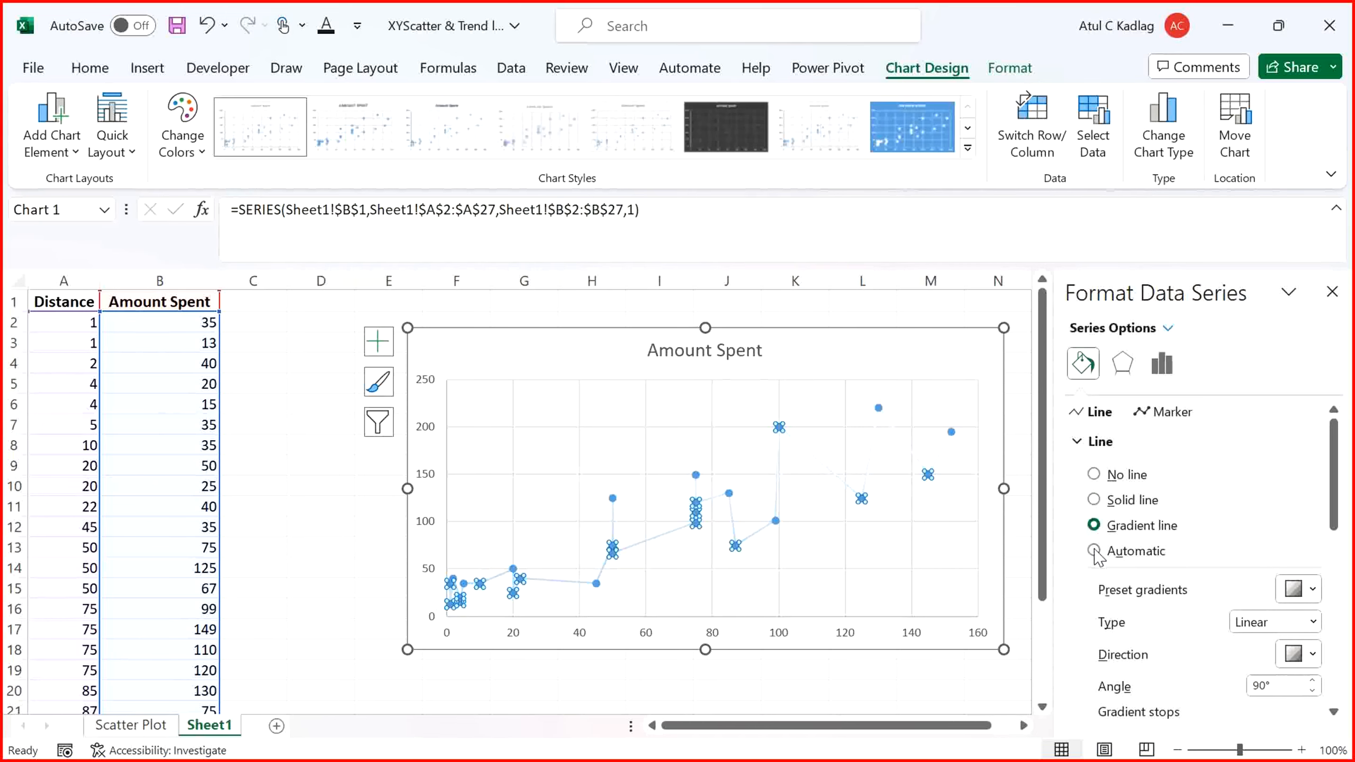
click(310, 613)
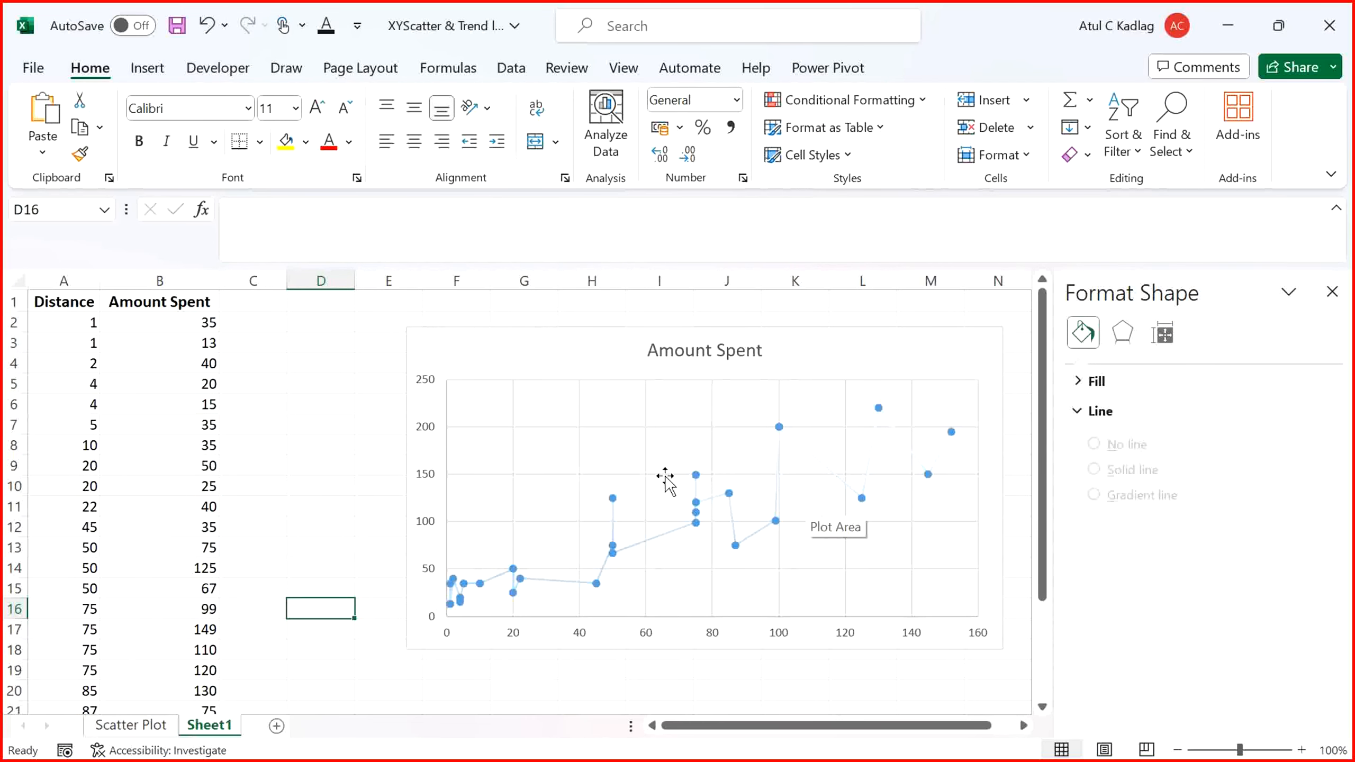
Add a linear trendline to the Amount Spent scatter chart
click(419, 619)
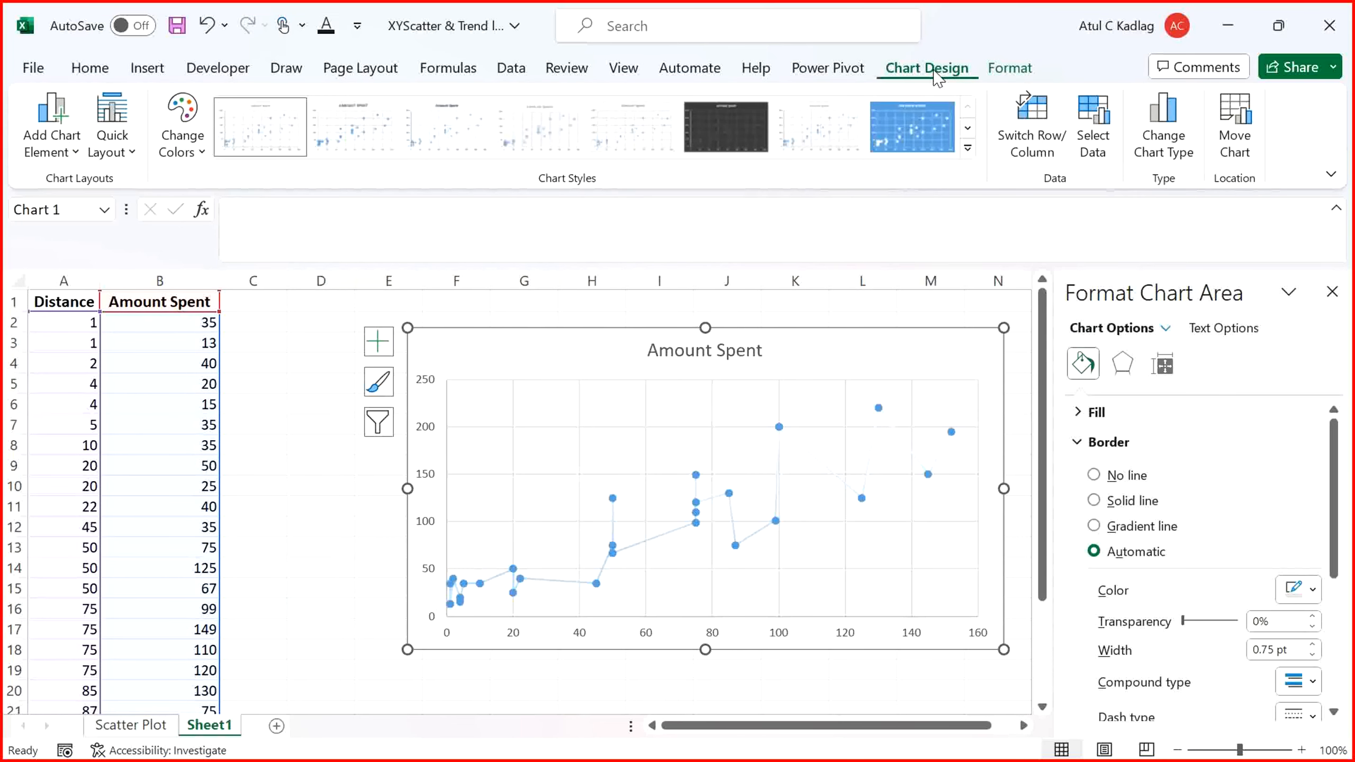
click(967, 147)
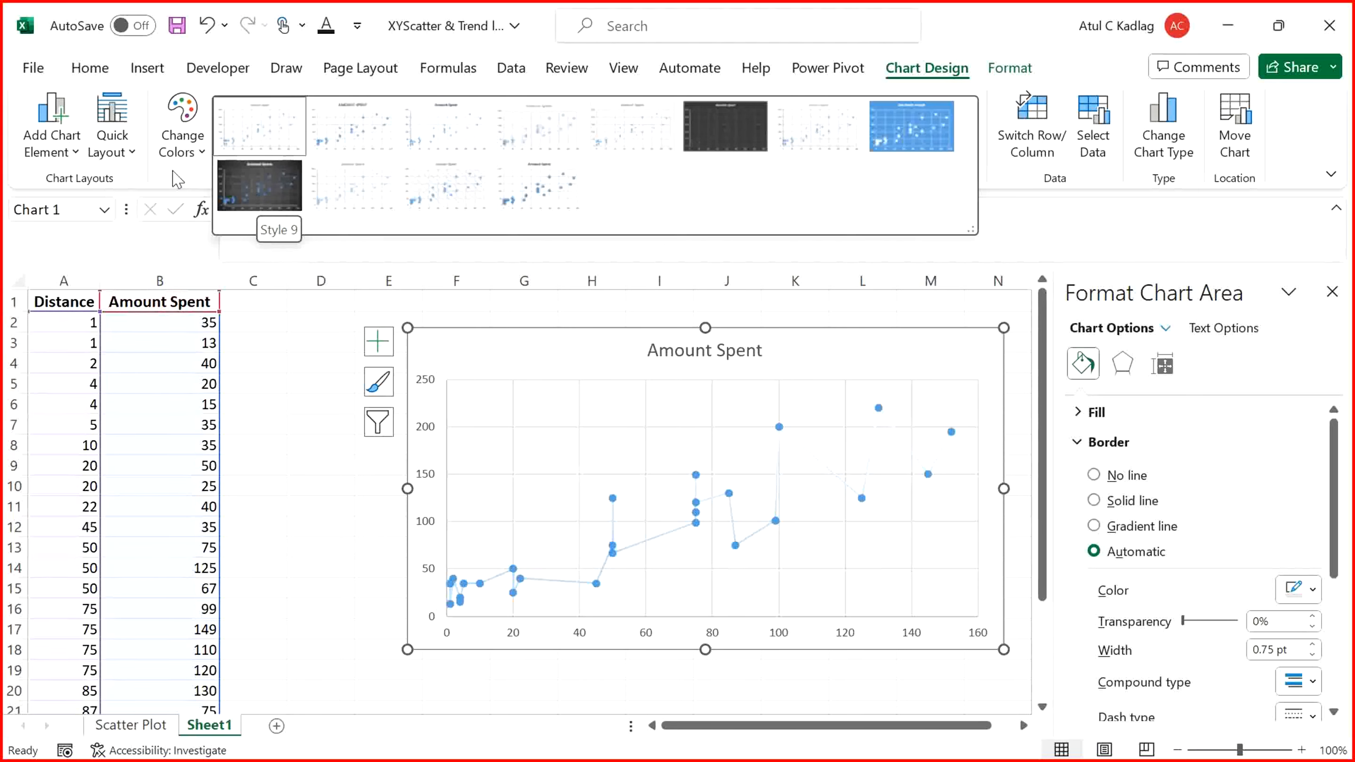
click(78, 152)
click(77, 152)
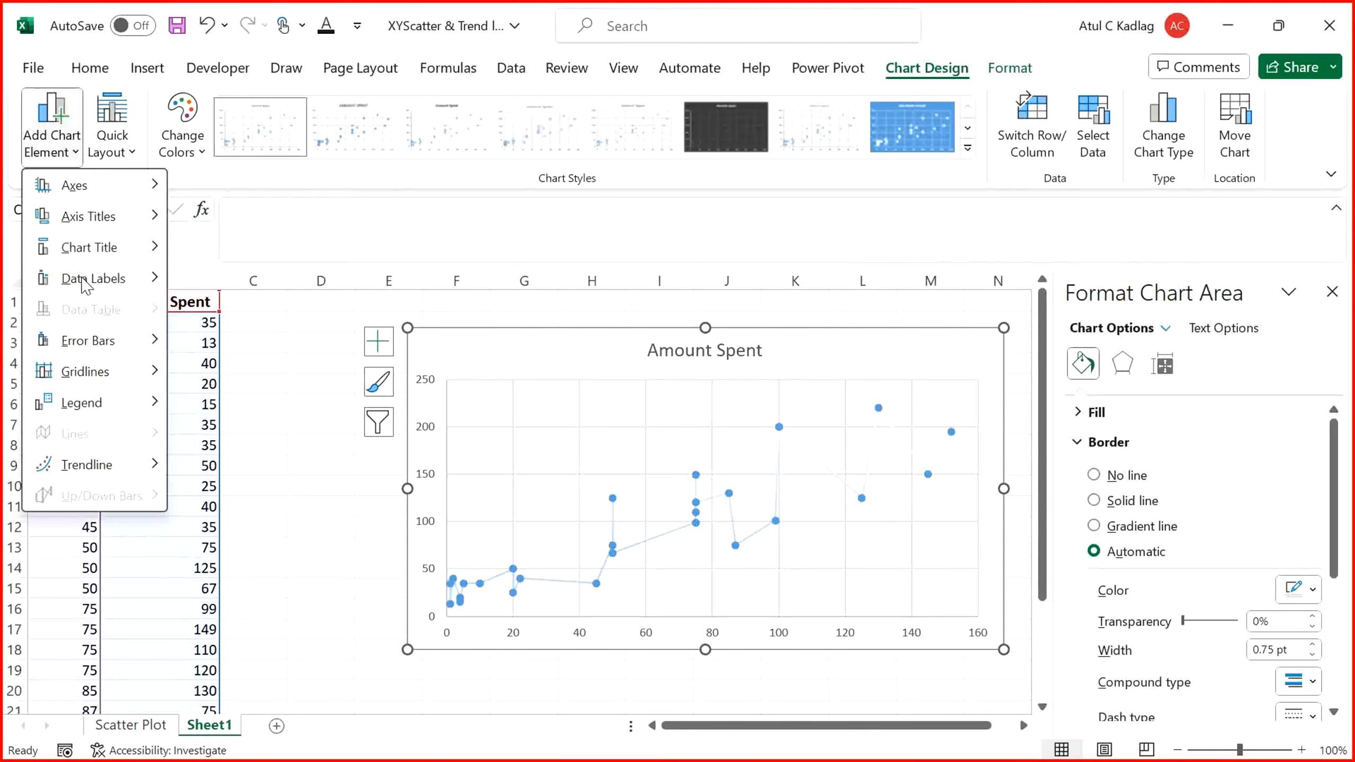
mouse_move(85, 283)
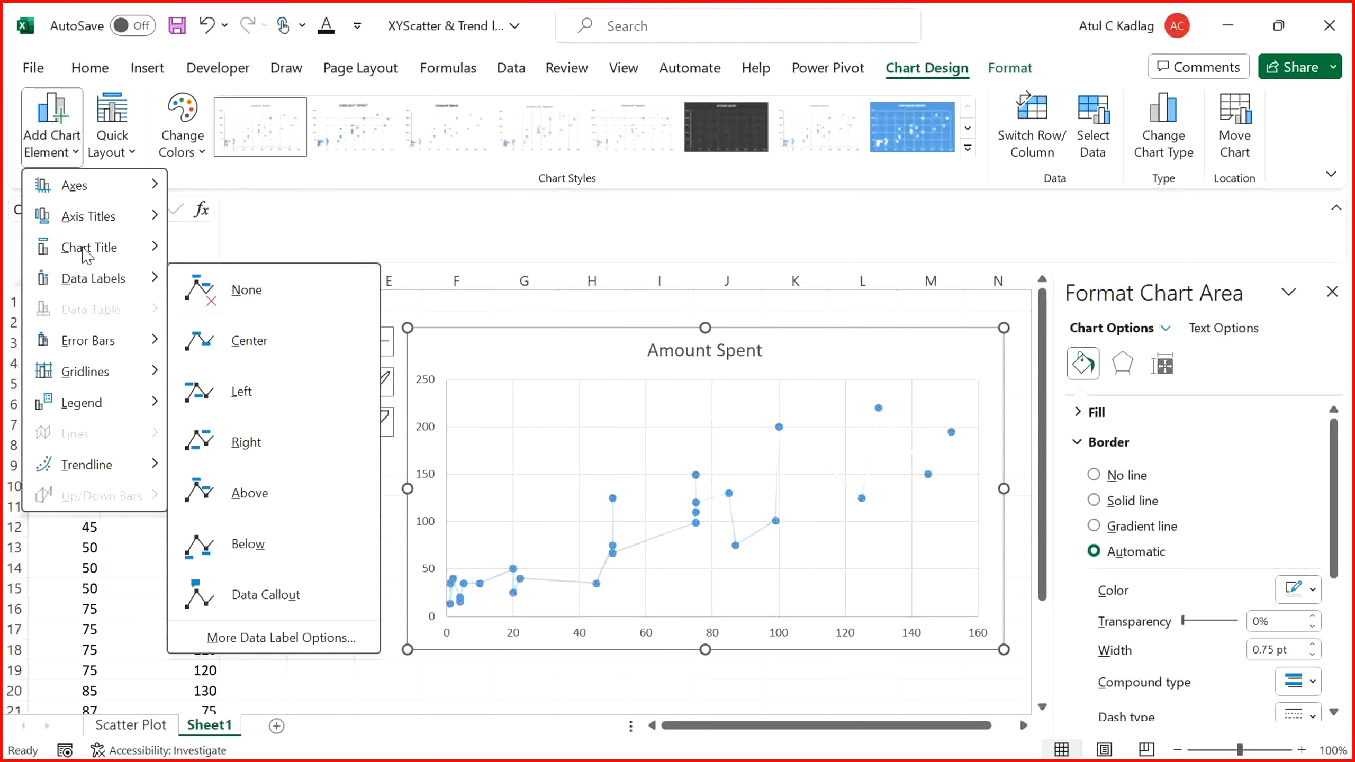
mouse_move(84, 249)
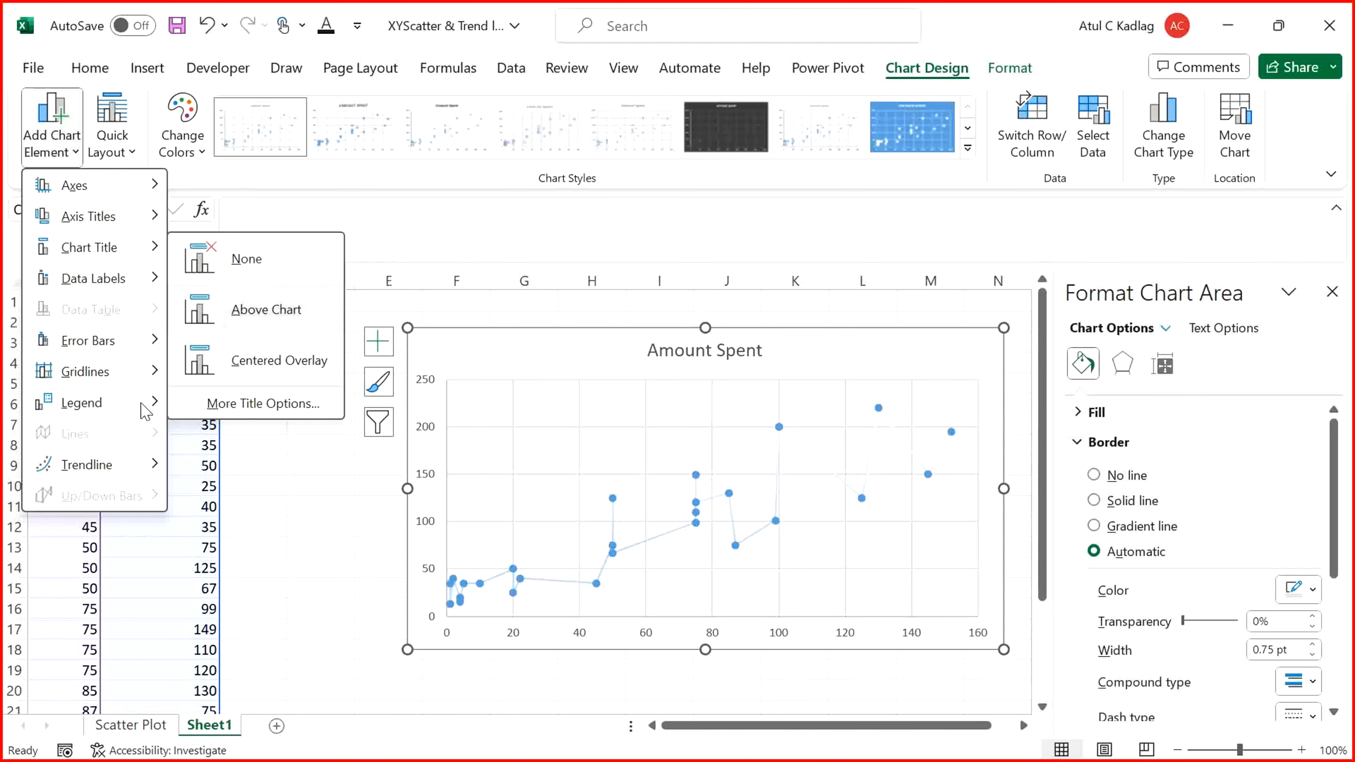
mouse_move(141, 465)
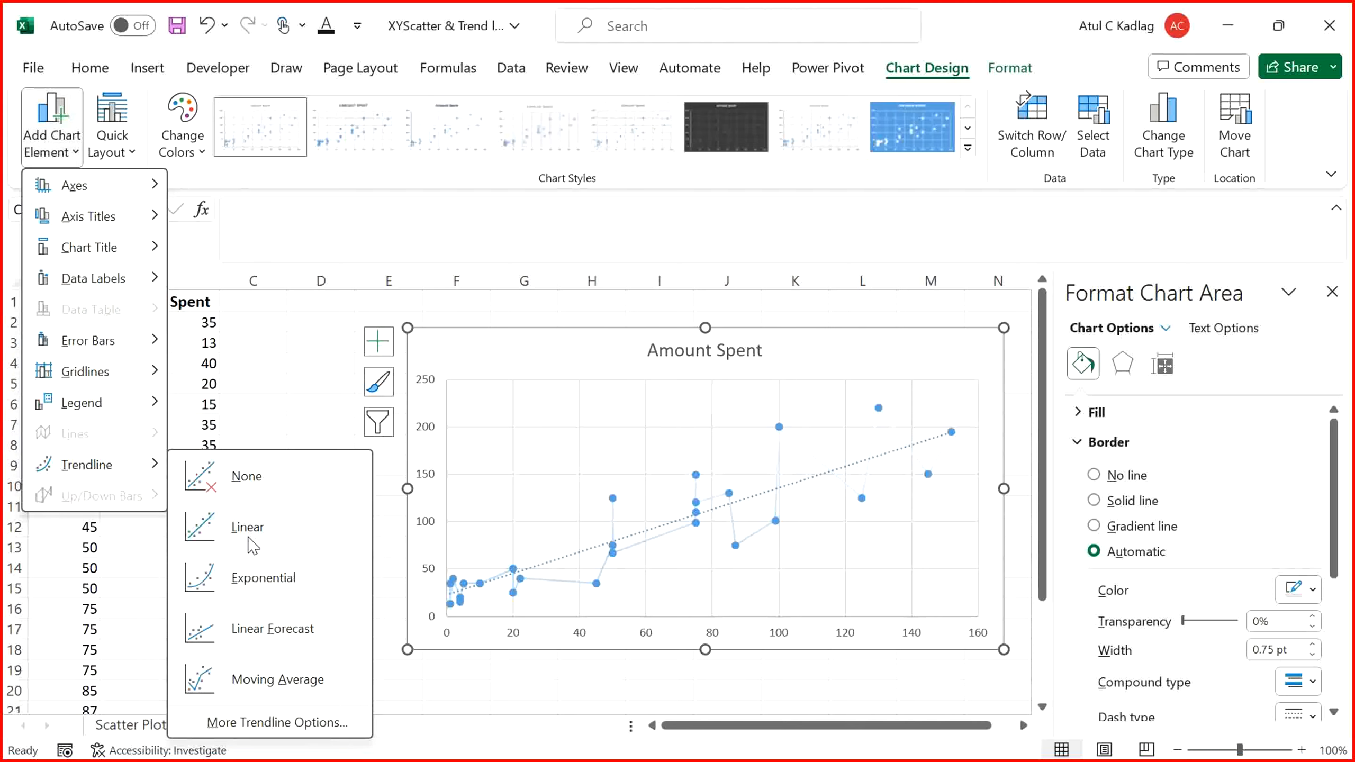
click(251, 545)
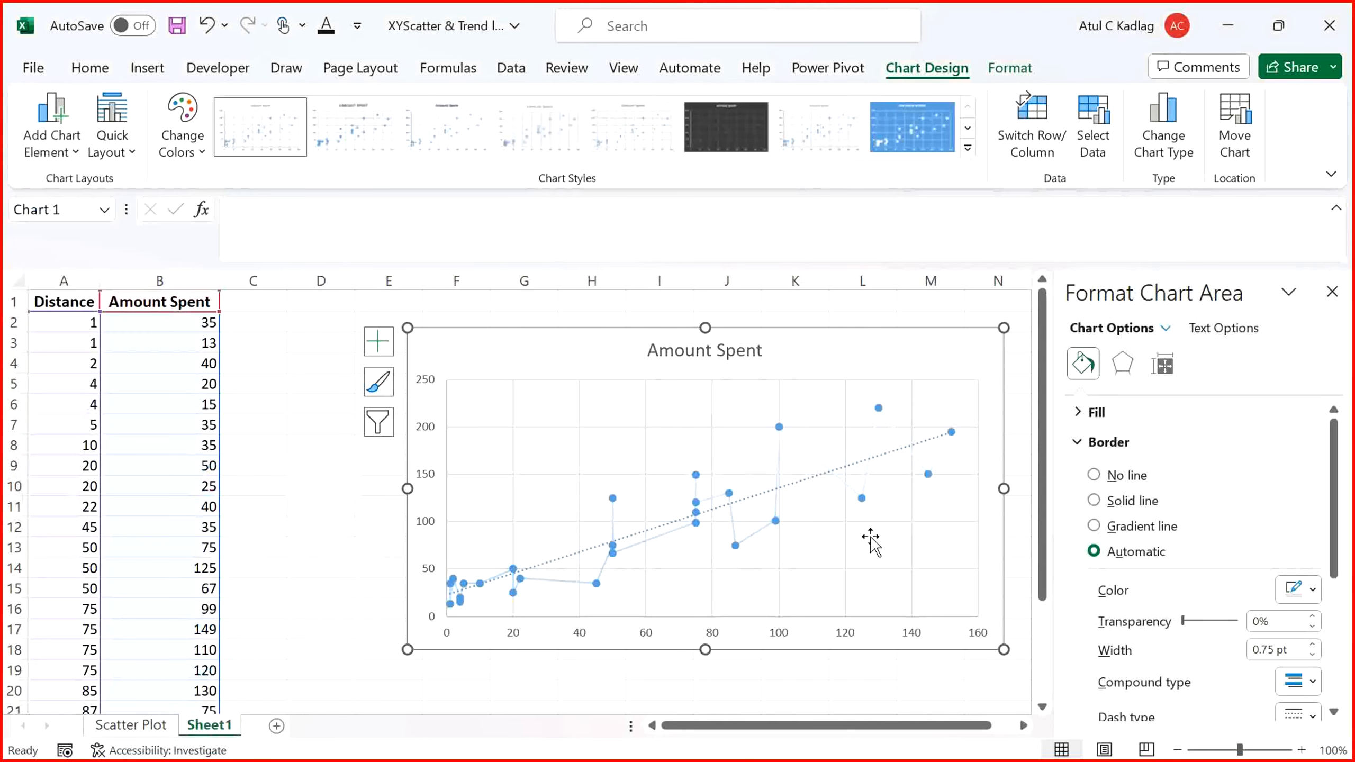
Remove the chart area's border and the line connecting the Amount Spent points, keeping the trendline
click(1094, 474)
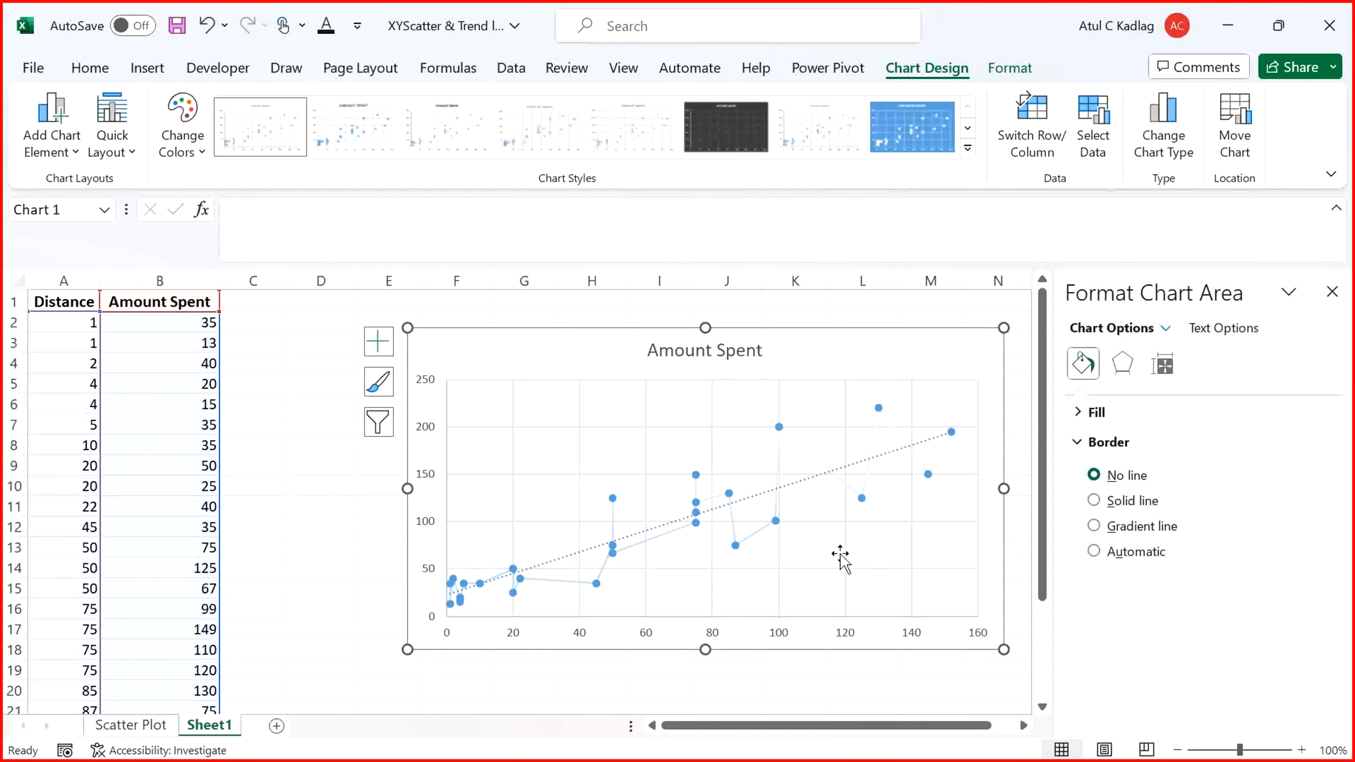
click(763, 528)
click(1097, 474)
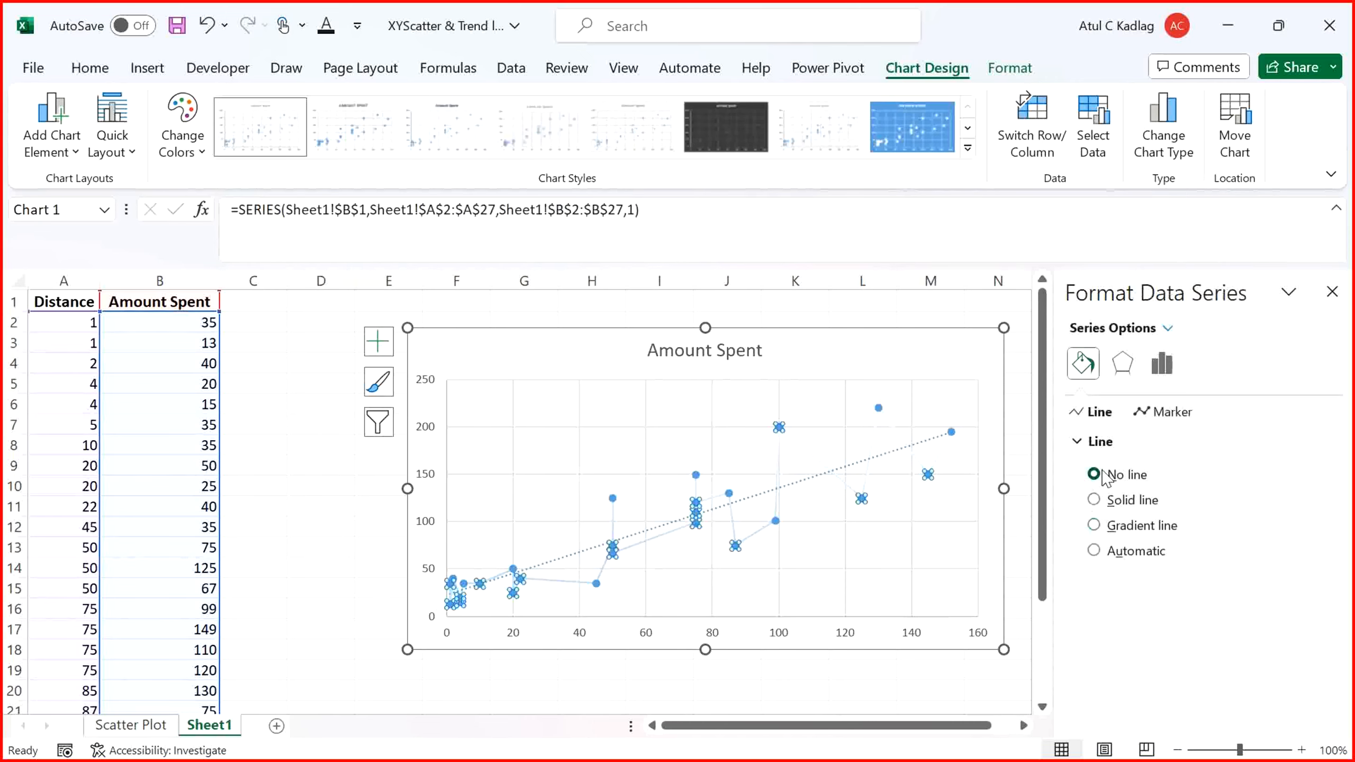
click(811, 550)
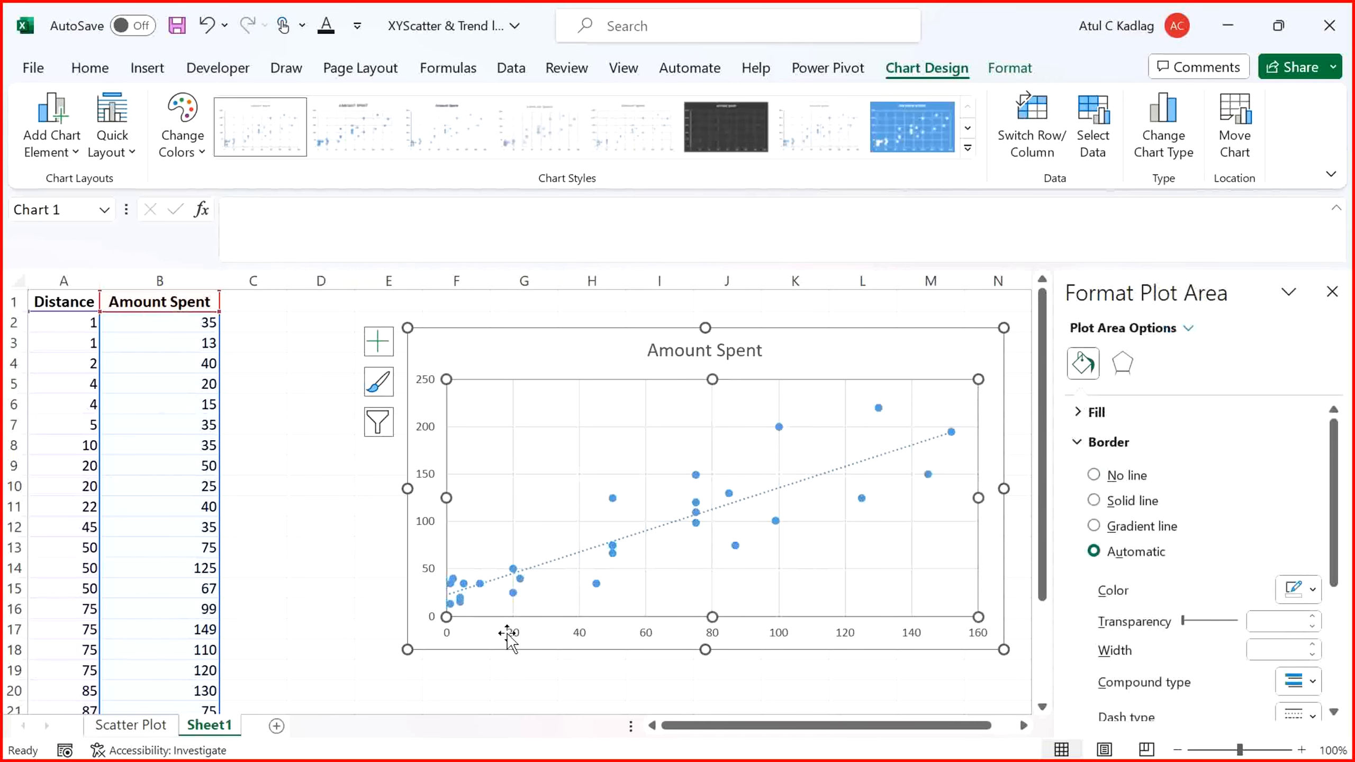
click(392, 592)
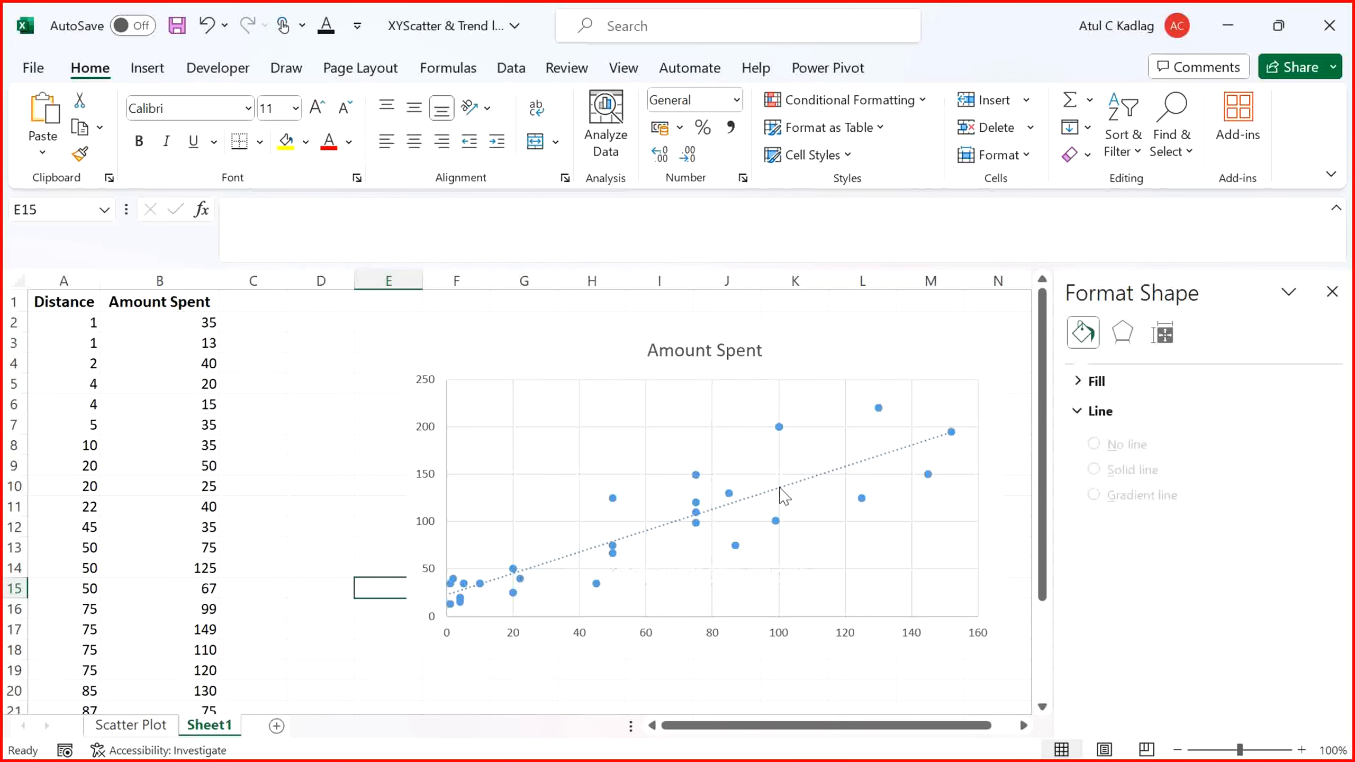
Inspect the trendline's options, review the example chart on the Scatter Plot sheet, and return to Sheet1
click(953, 435)
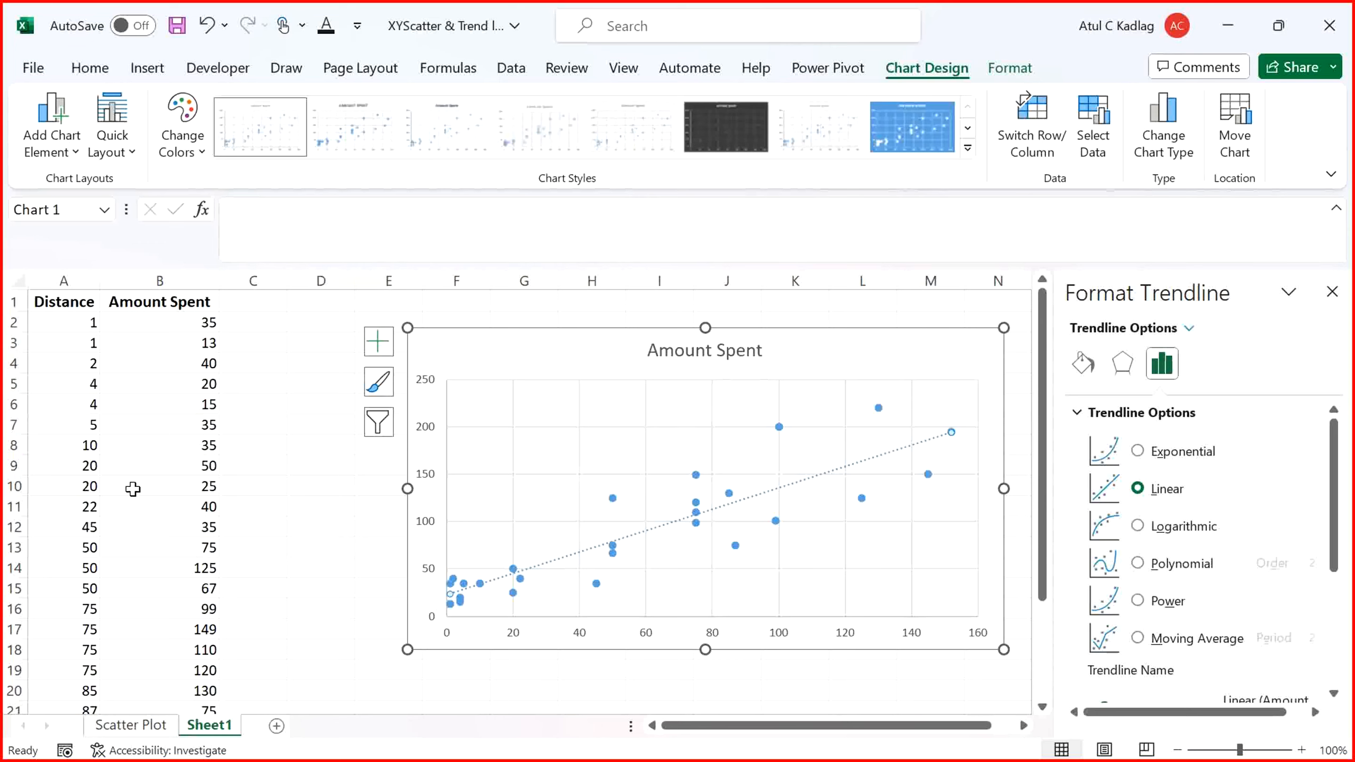
click(131, 725)
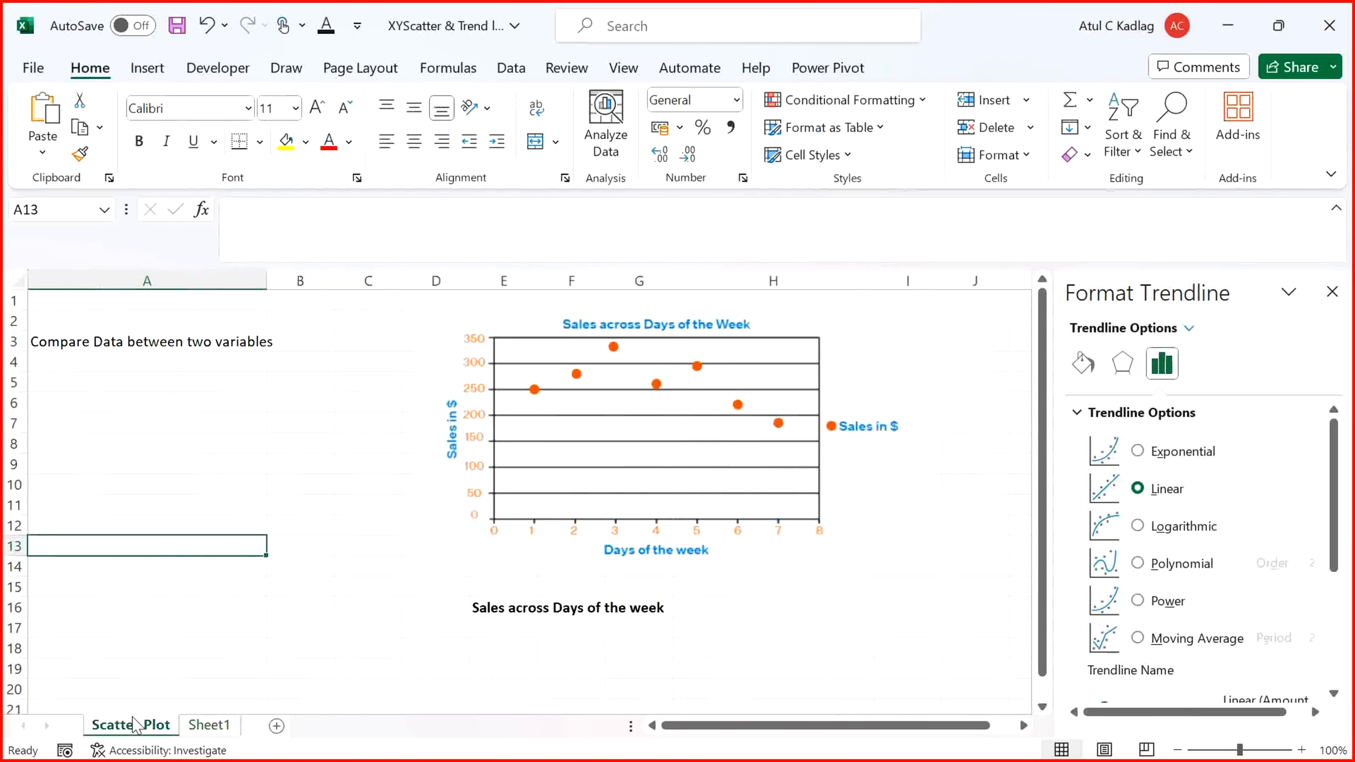
click(201, 726)
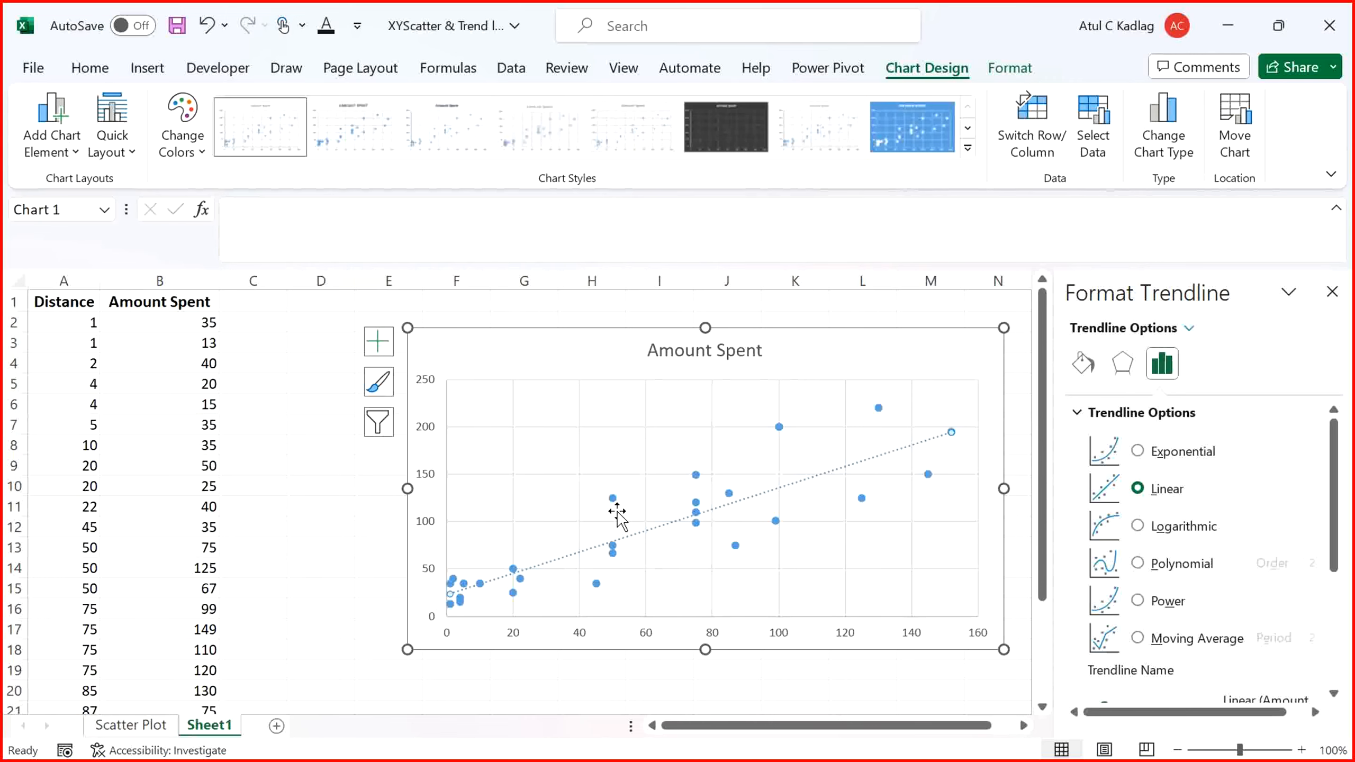
Examine the Distance and Amount Spent values in row 14 in relation to the scatter chart
click(356, 514)
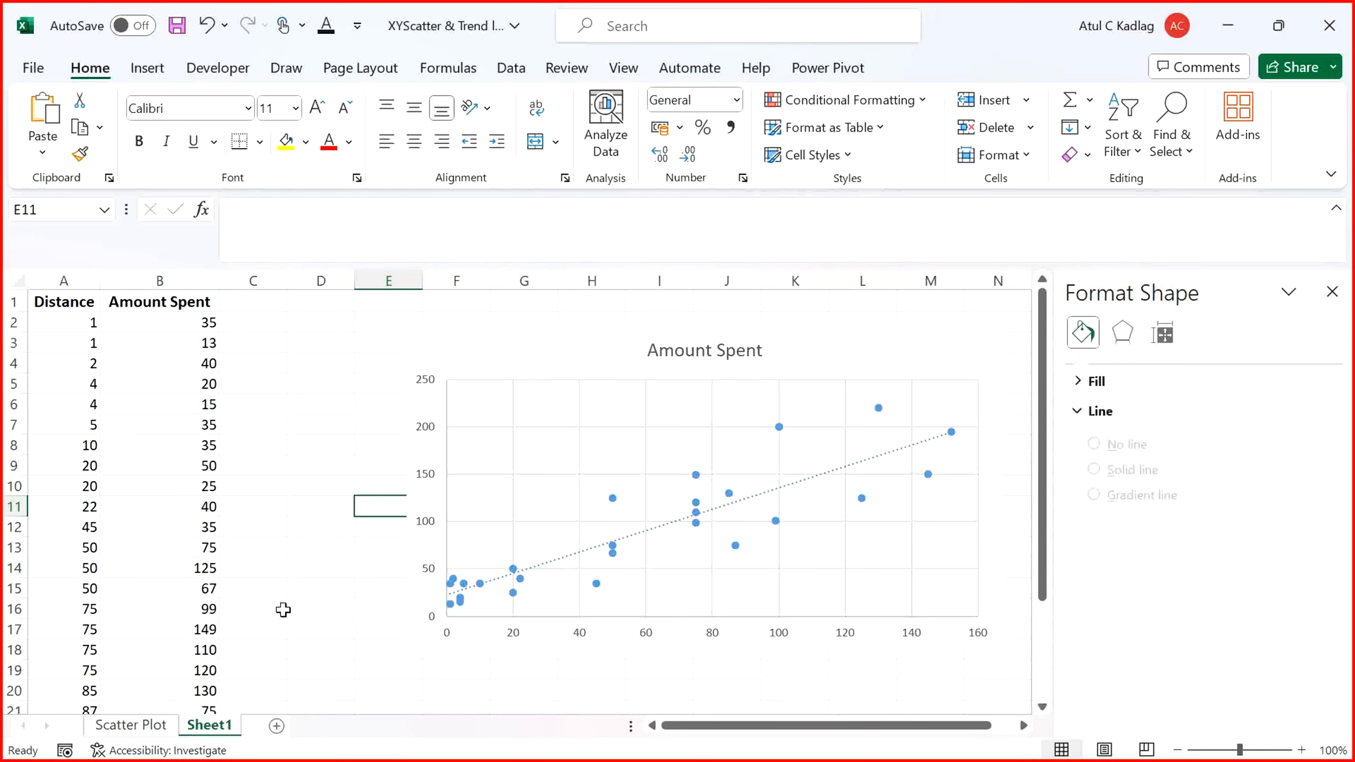
click(161, 577)
click(80, 573)
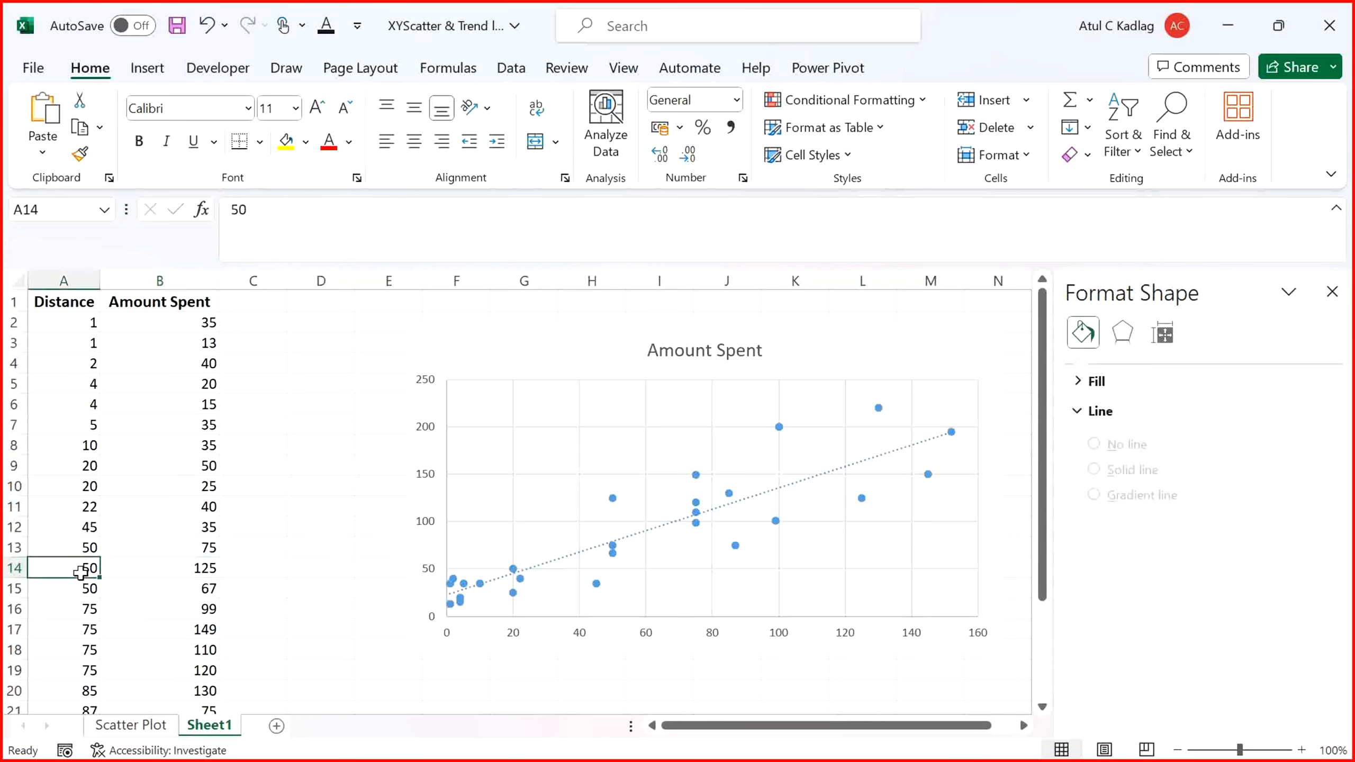
click(194, 560)
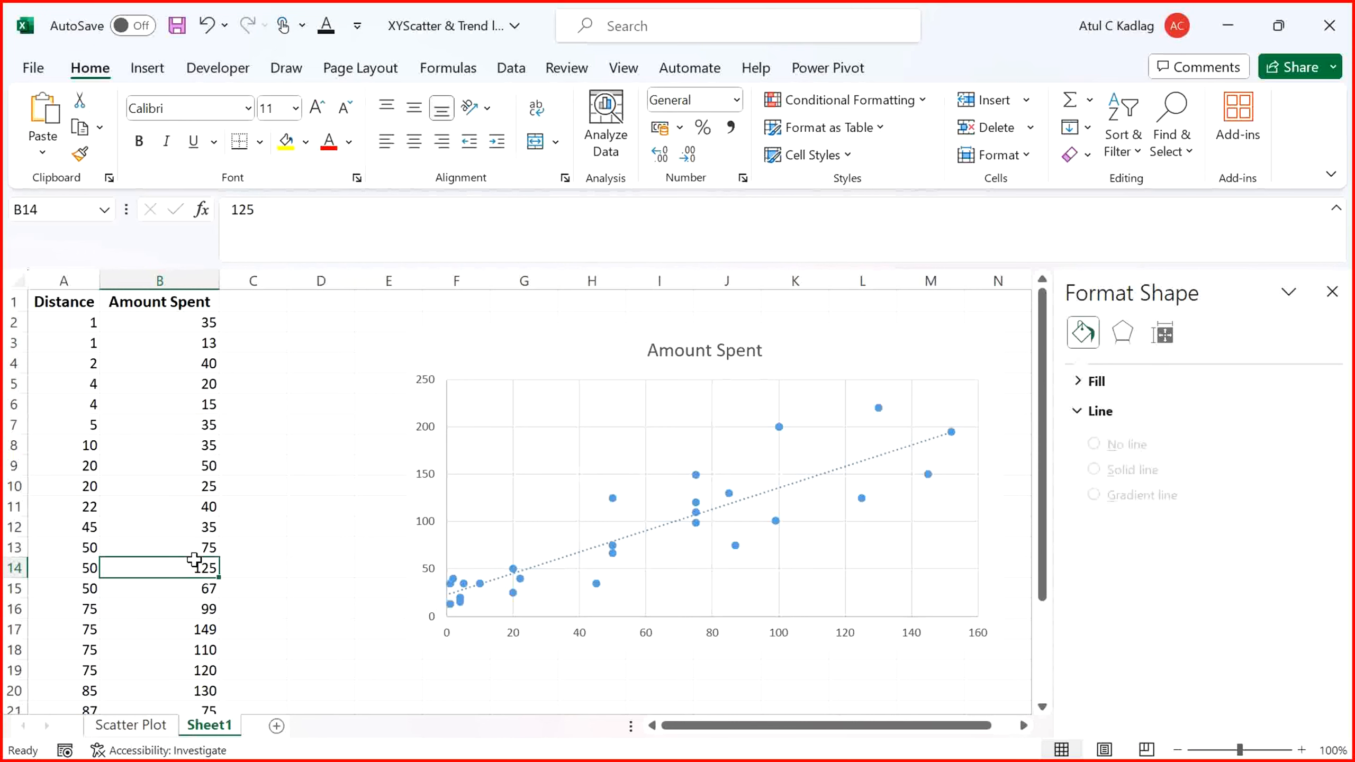
Compare the Amount Spent values at distance 50, in rows 13 to 15, with their points on the scatter chart
click(84, 569)
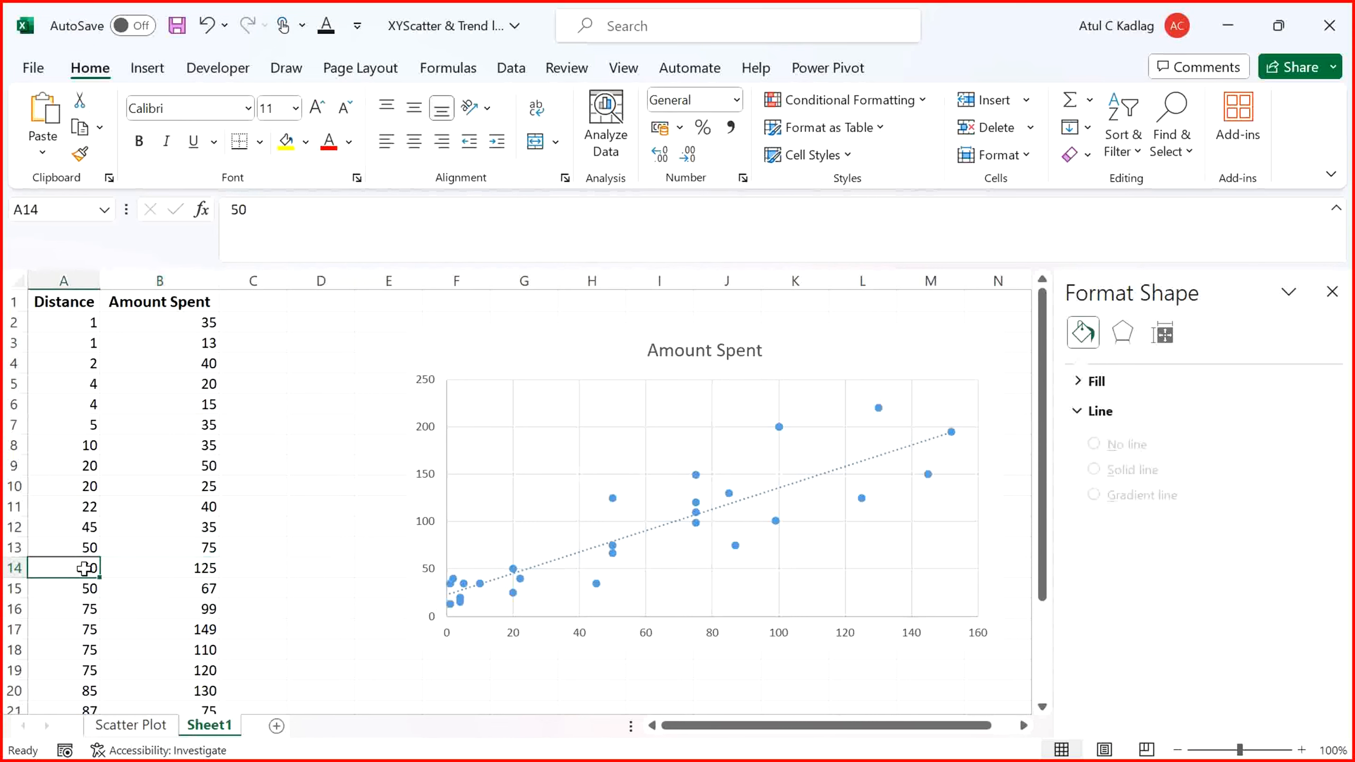
click(168, 569)
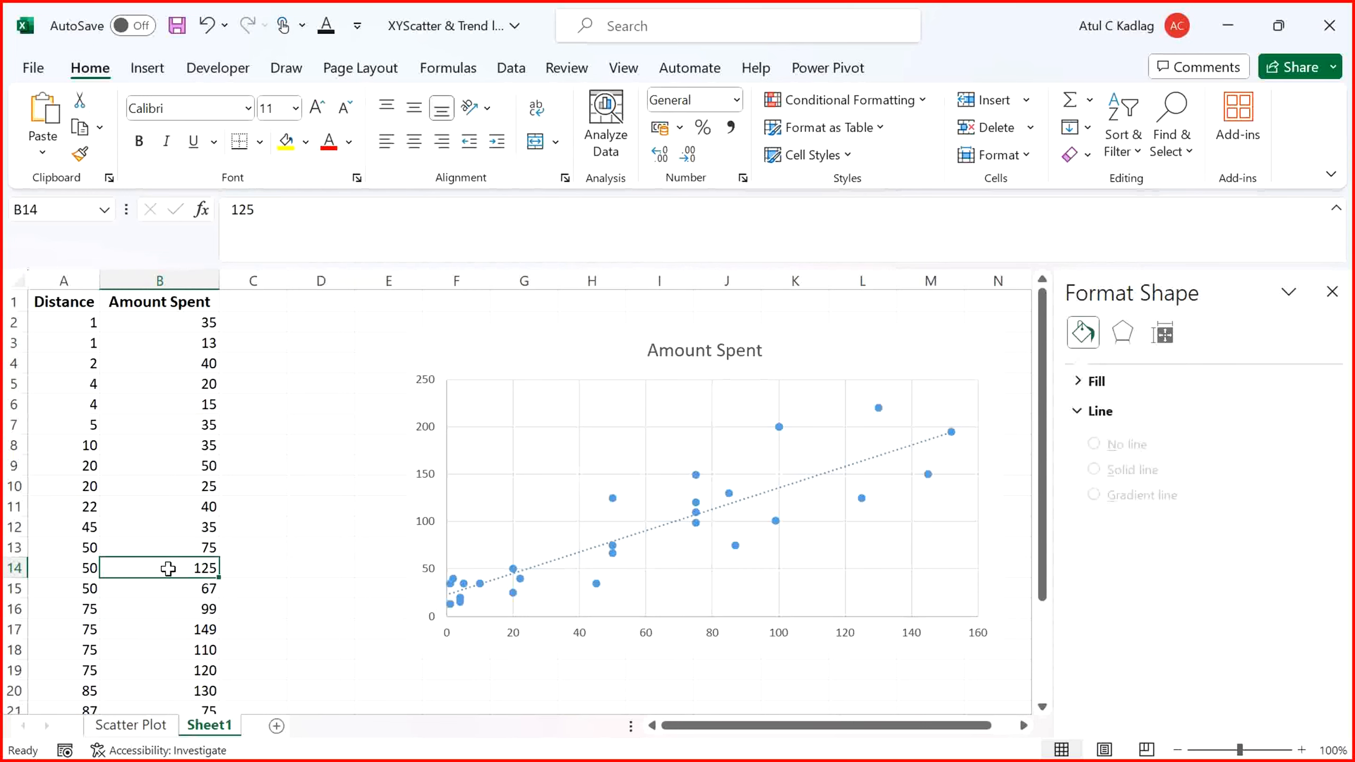
click(86, 568)
click(173, 576)
click(200, 545)
click(104, 588)
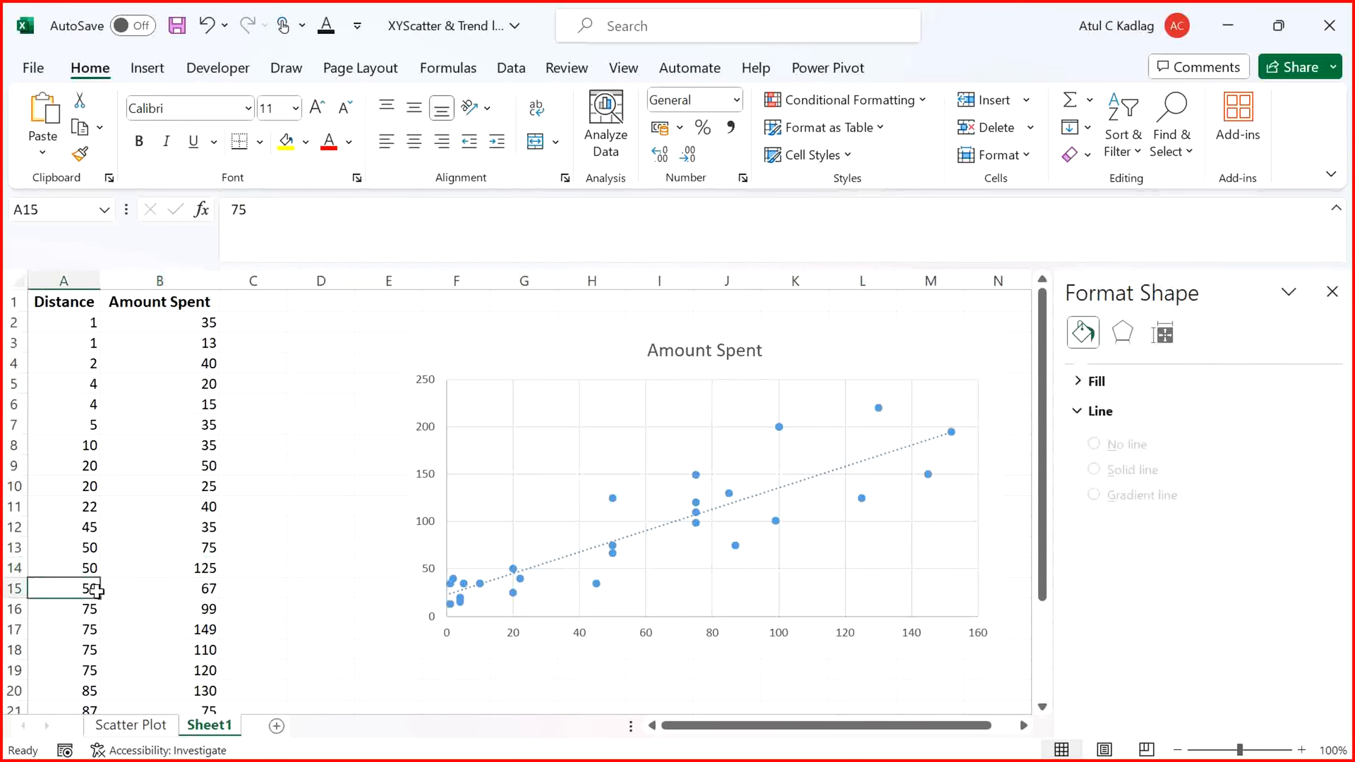
click(196, 583)
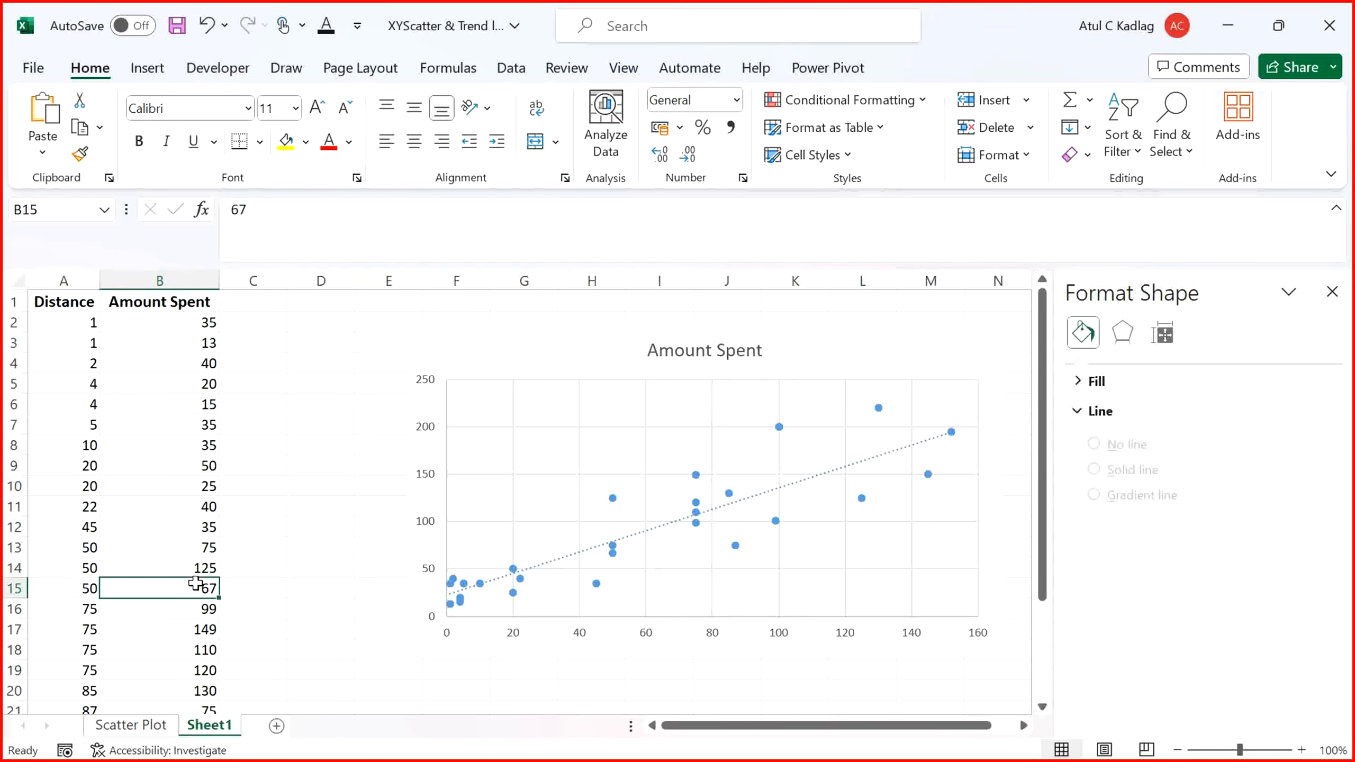
drag(195, 547, 194, 579)
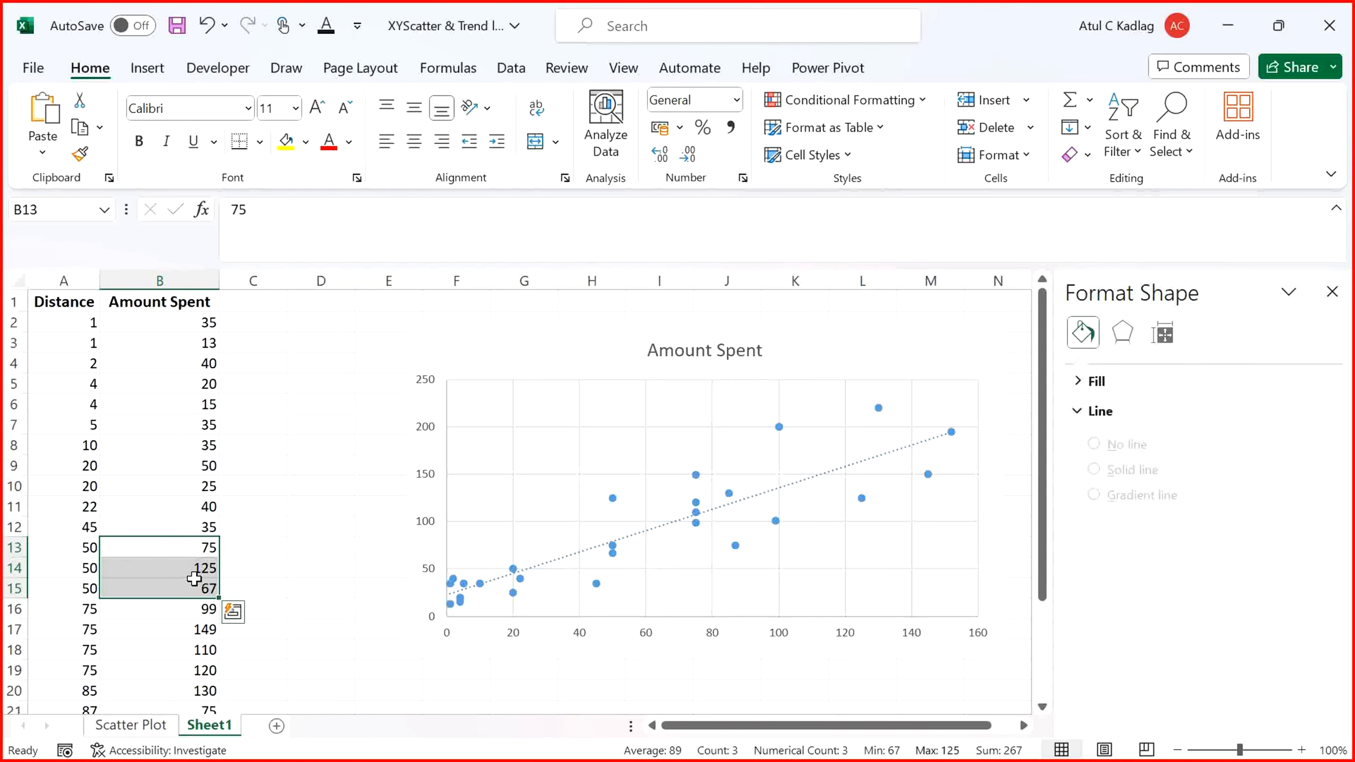
click(194, 547)
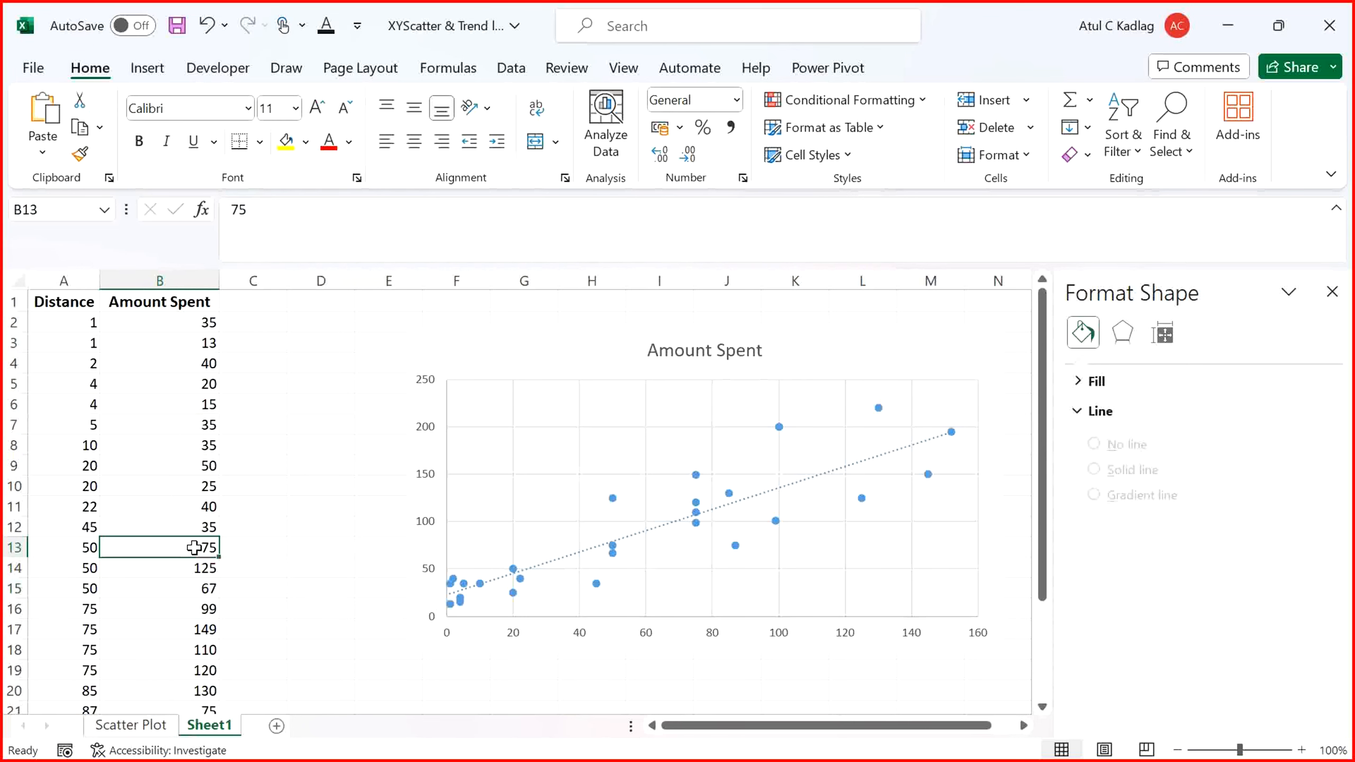
drag(193, 547, 194, 580)
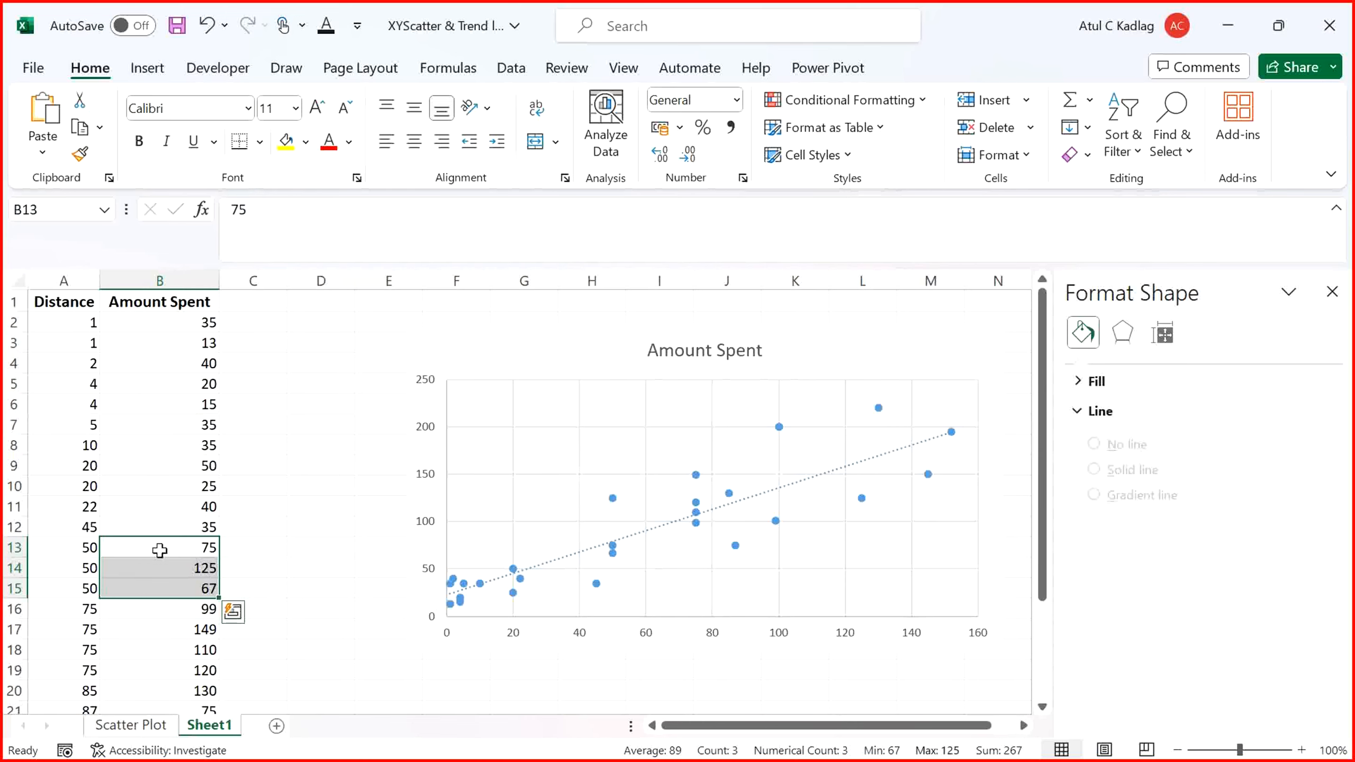
click(266, 530)
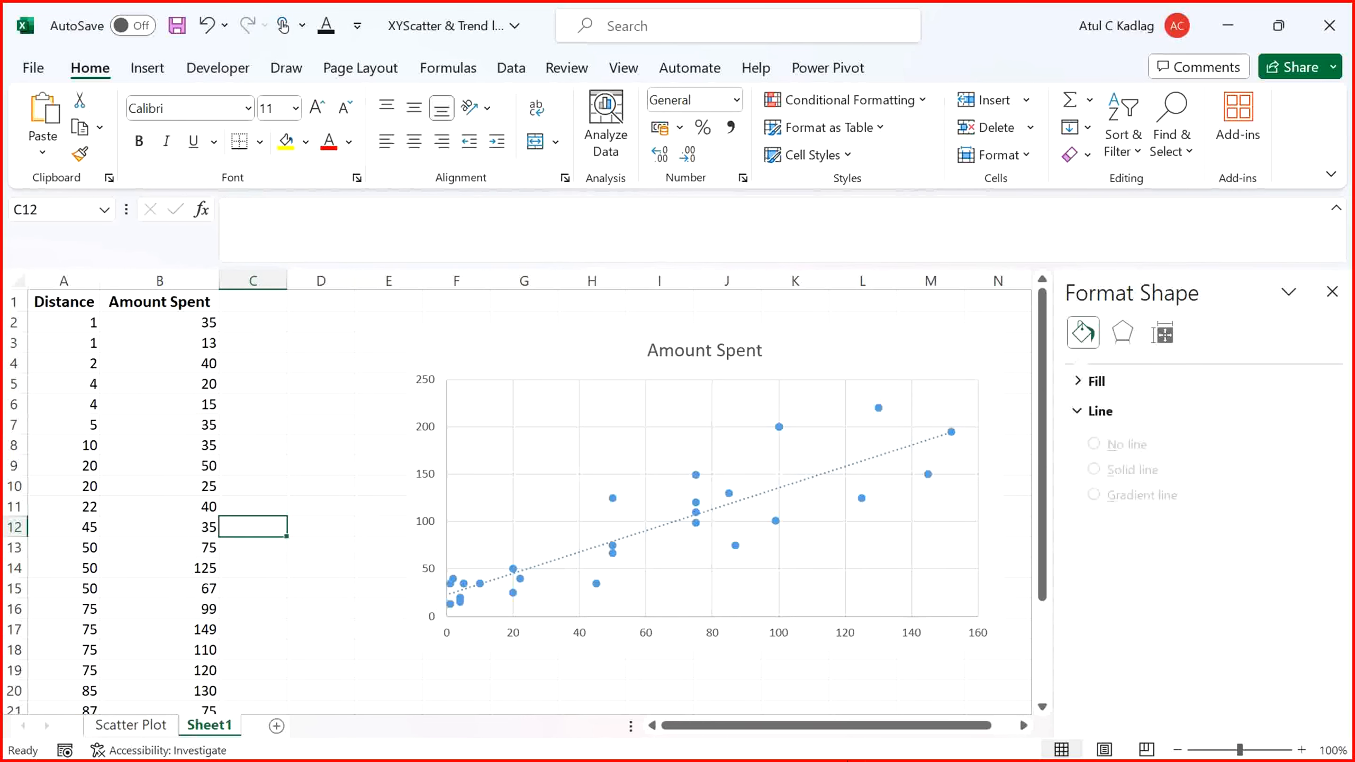
Switch to the Forecast workbook and look over the quarterly sales table on its Trend sheet
key(alt+Tab)
key(alt+Tab)
key(alt+Tab)
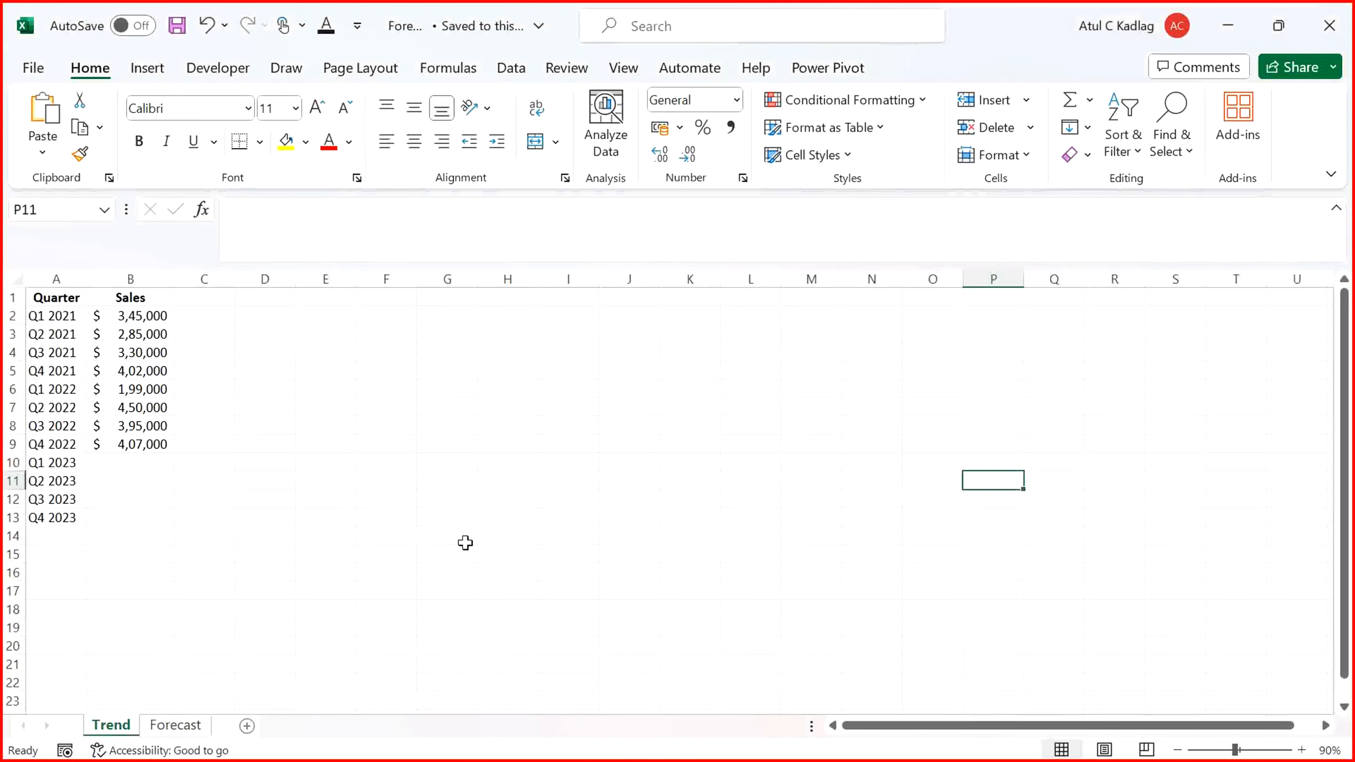
click(465, 542)
key(alt+Tab)
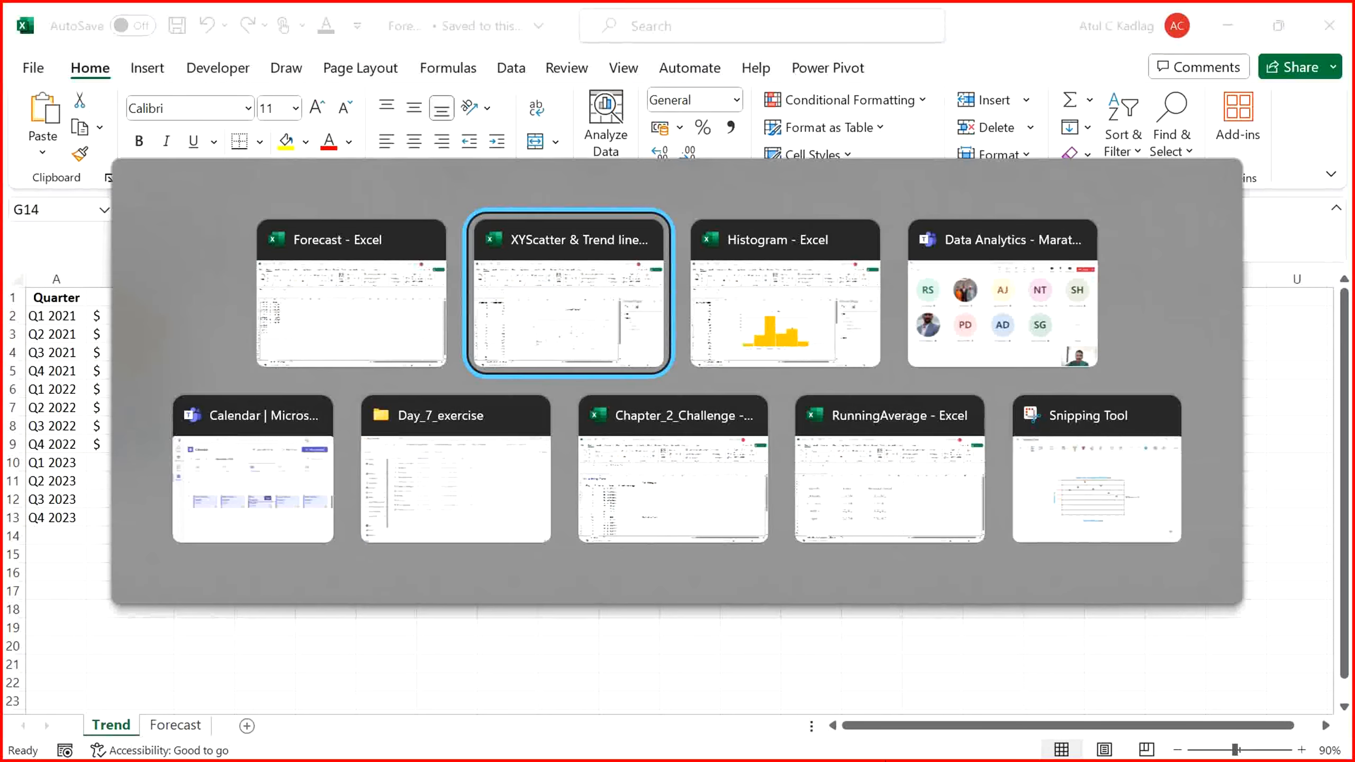
key(Escape)
click(225, 590)
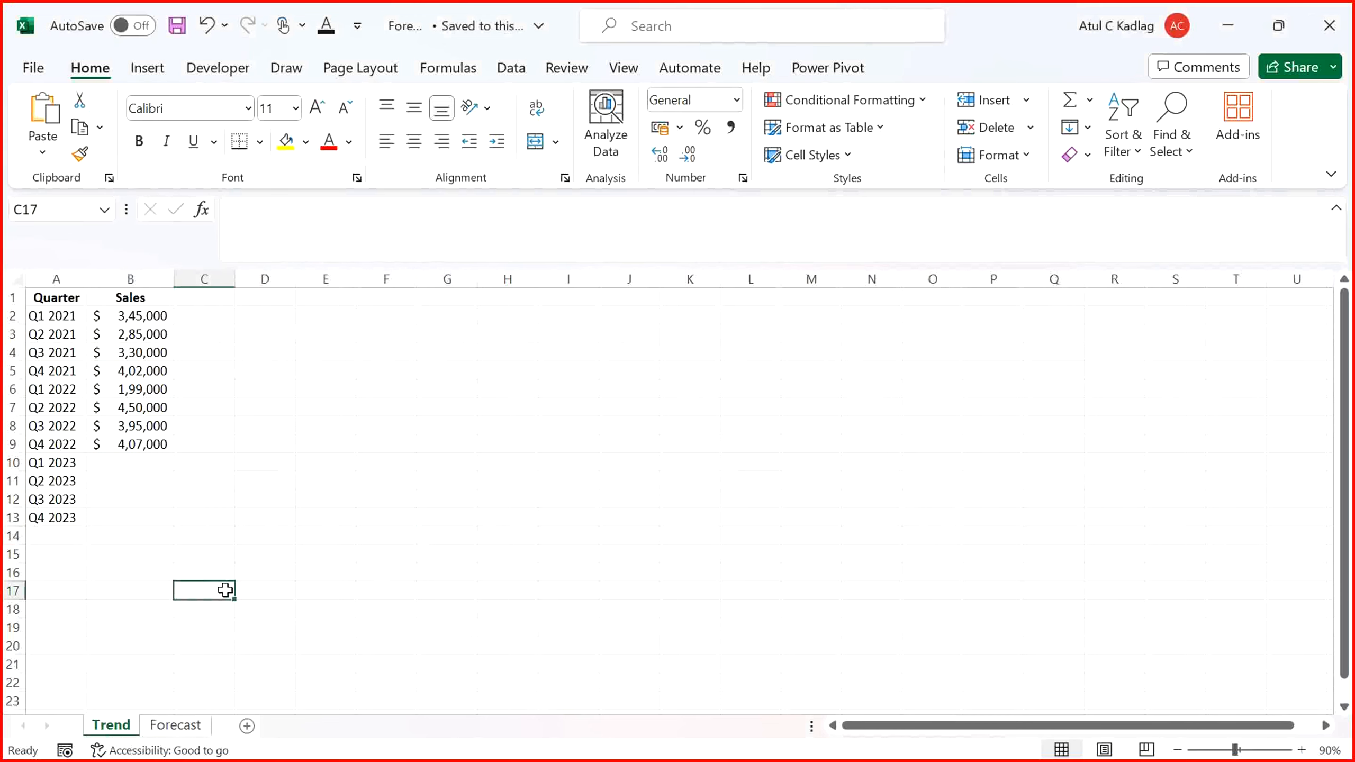
key(Left)
key(Left)
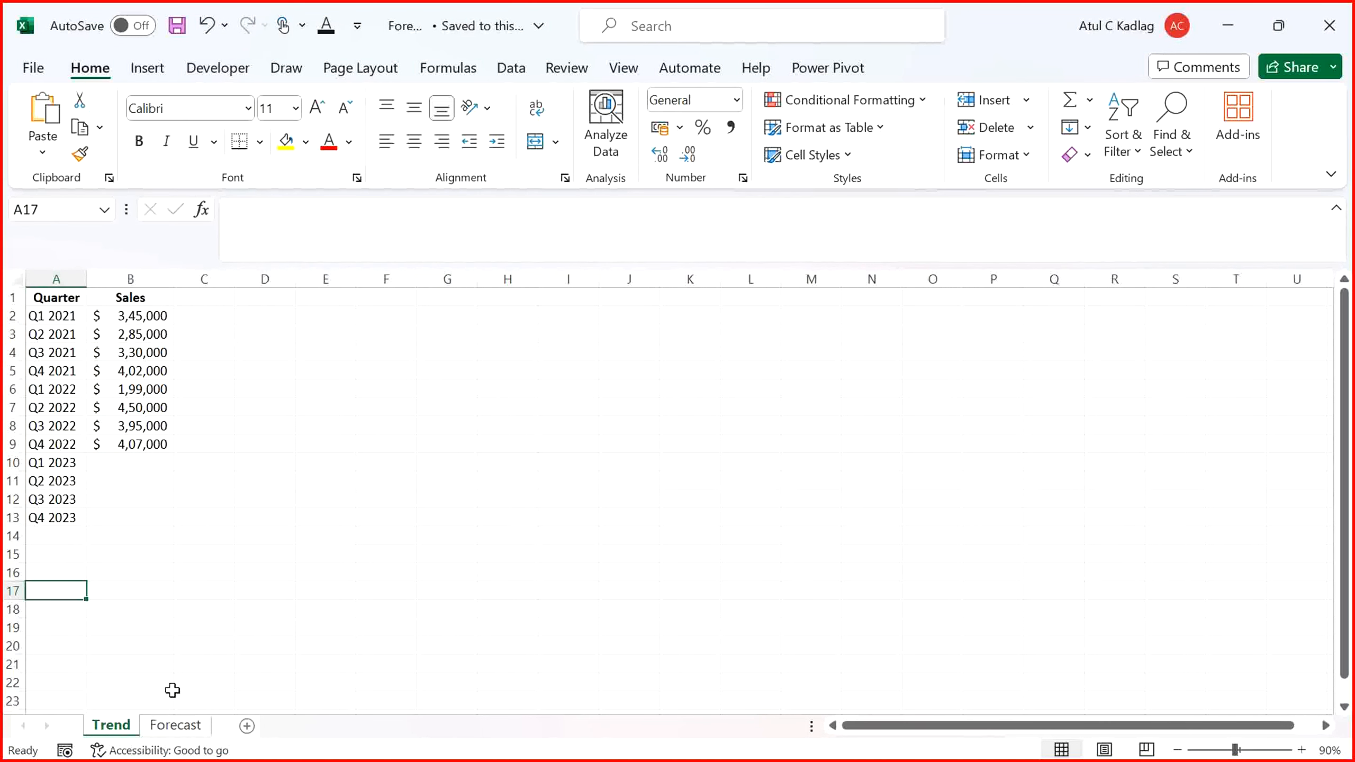
Revisit the scatter chart's trendline in the XYScatter & Trend line workbook and return to the Forecast workbook
key(alt+Tab)
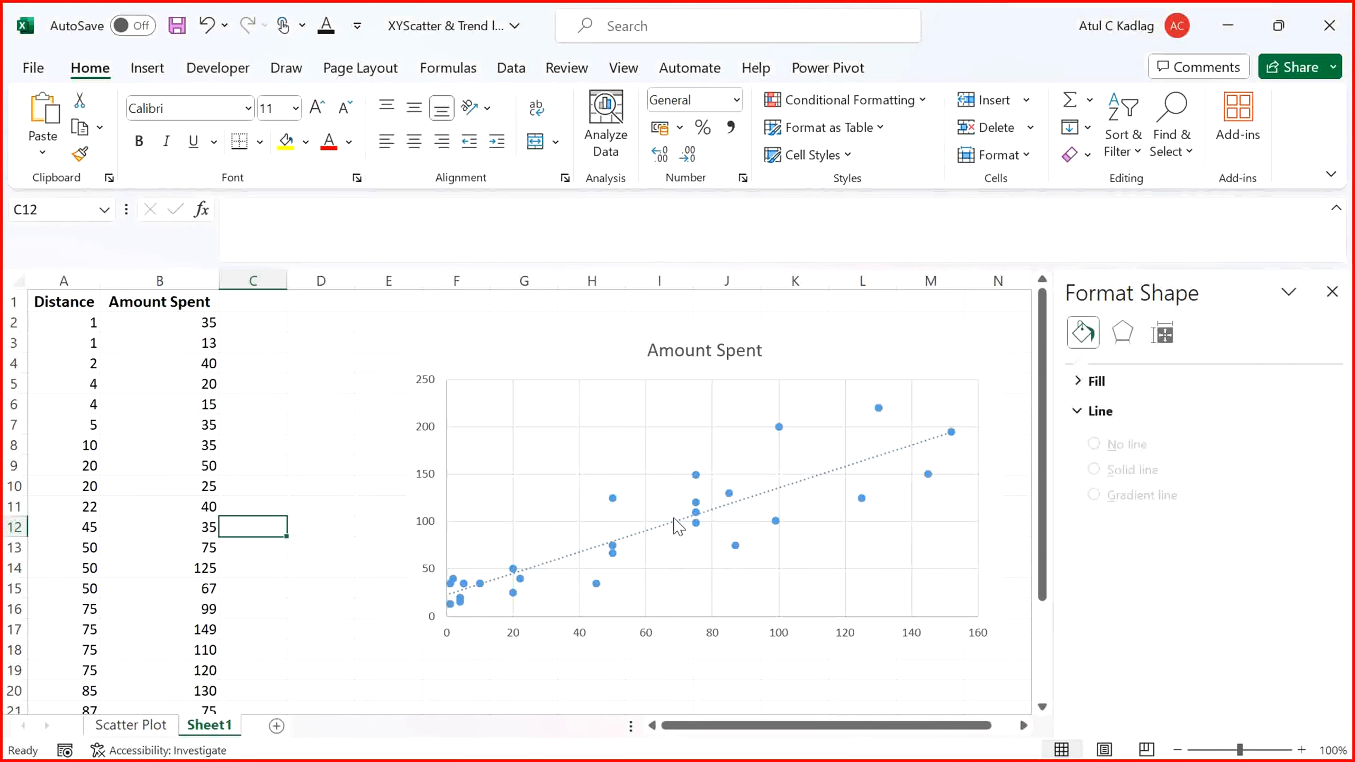
click(672, 518)
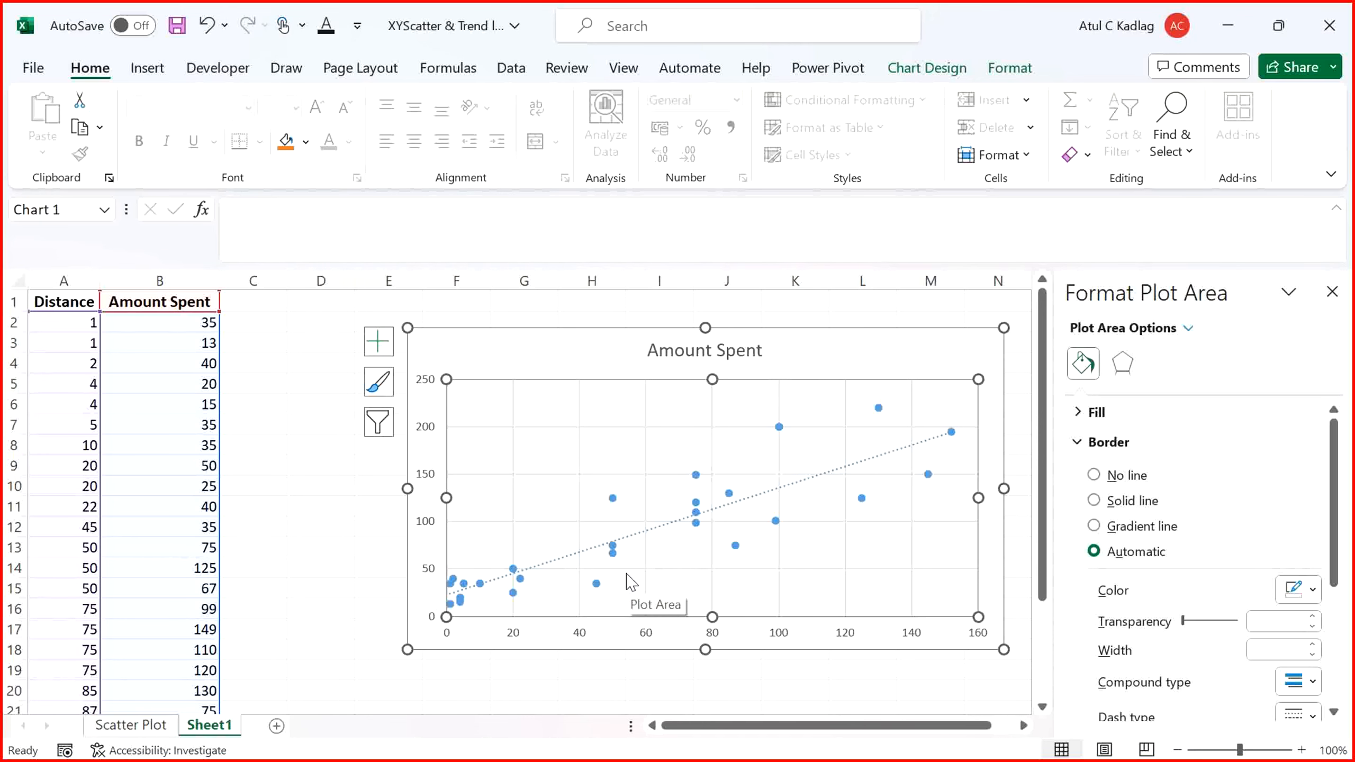
key(alt+Tab)
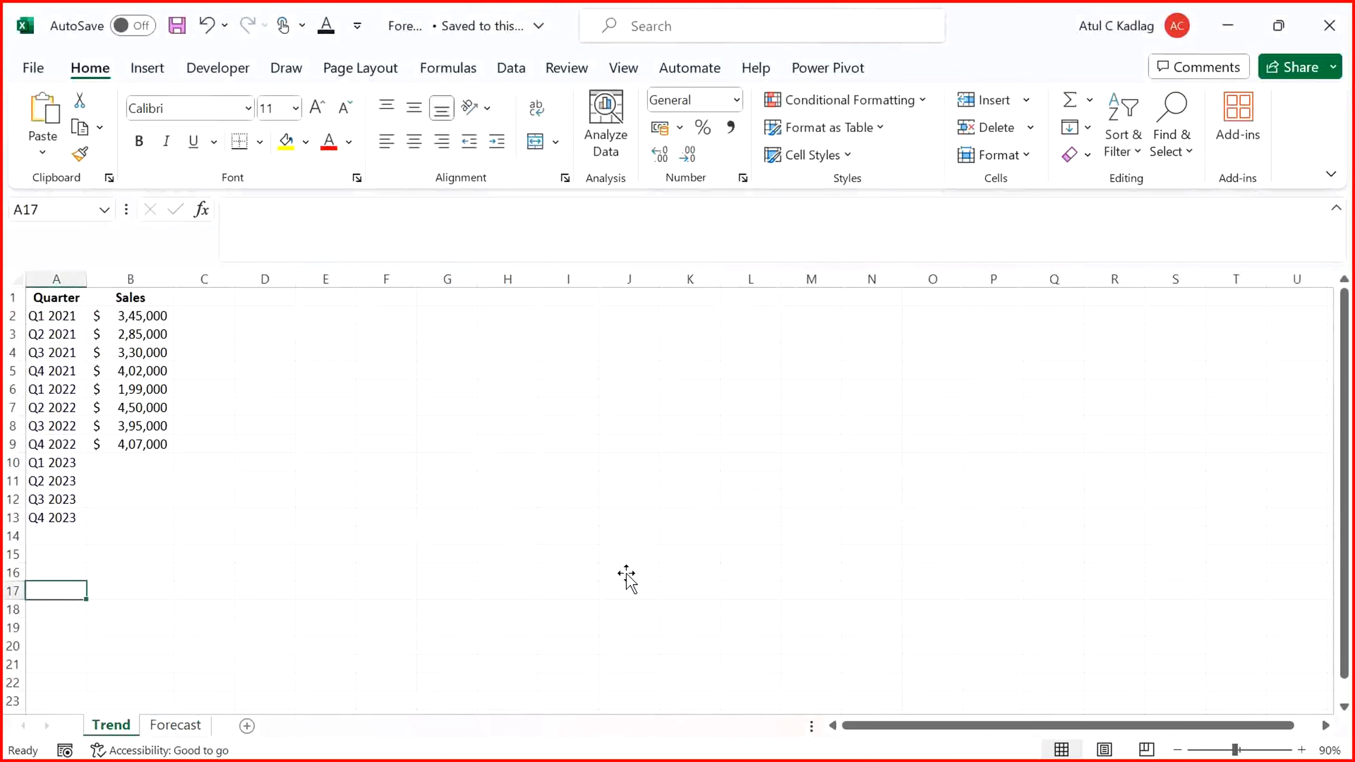
Enter 1 and 2 in cells E2 and E3 and extend the series down to E11
drag(157, 315, 150, 442)
click(379, 344)
click(372, 323)
click(317, 310)
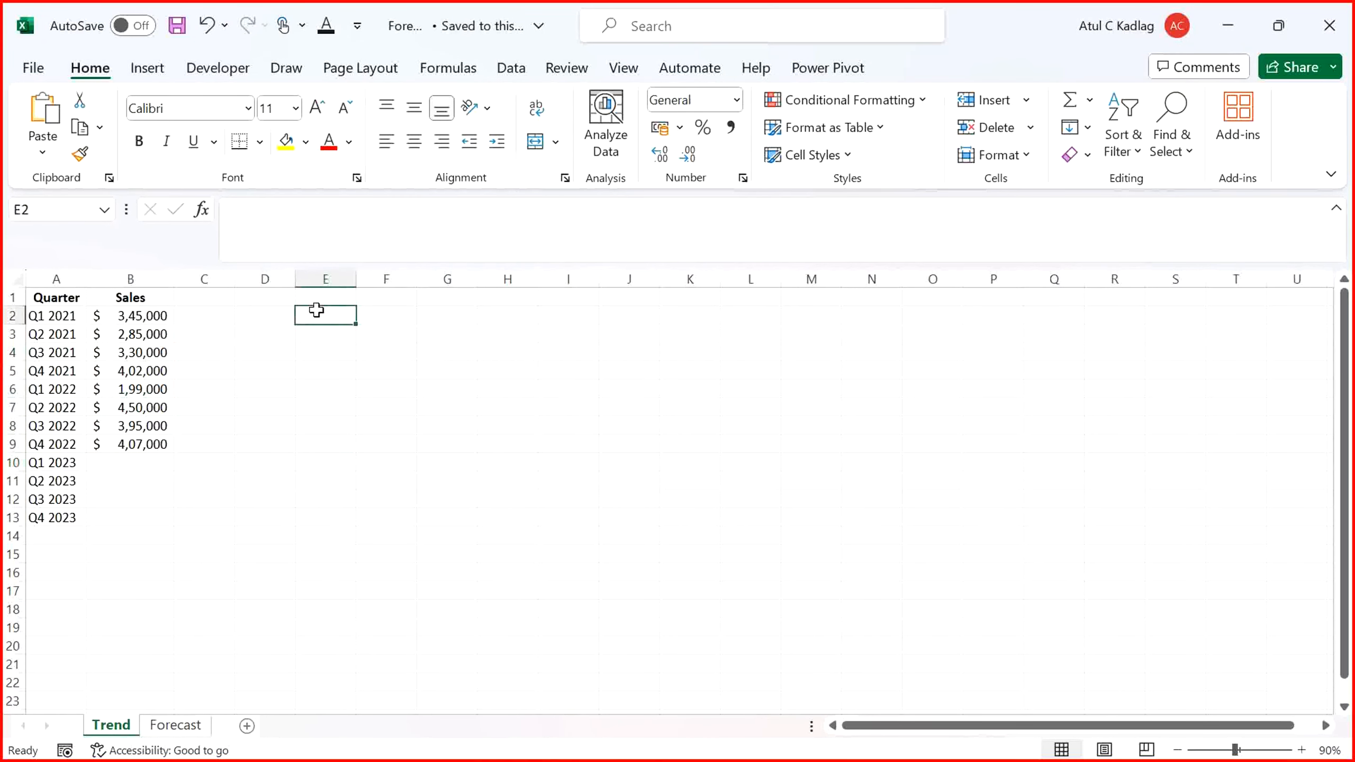
text(1)
key(Return)
text(2)
key(Return)
key(Up)
key(Up)
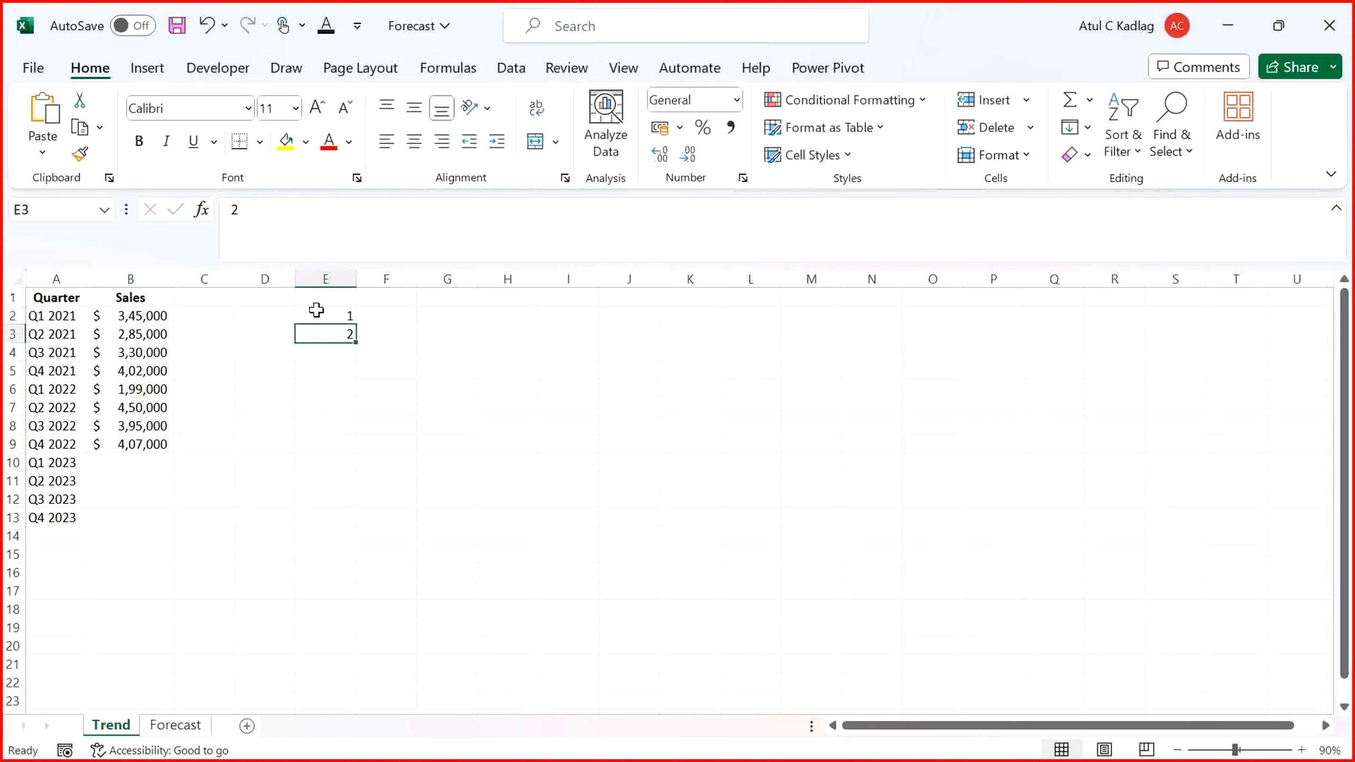
key(shift+Down)
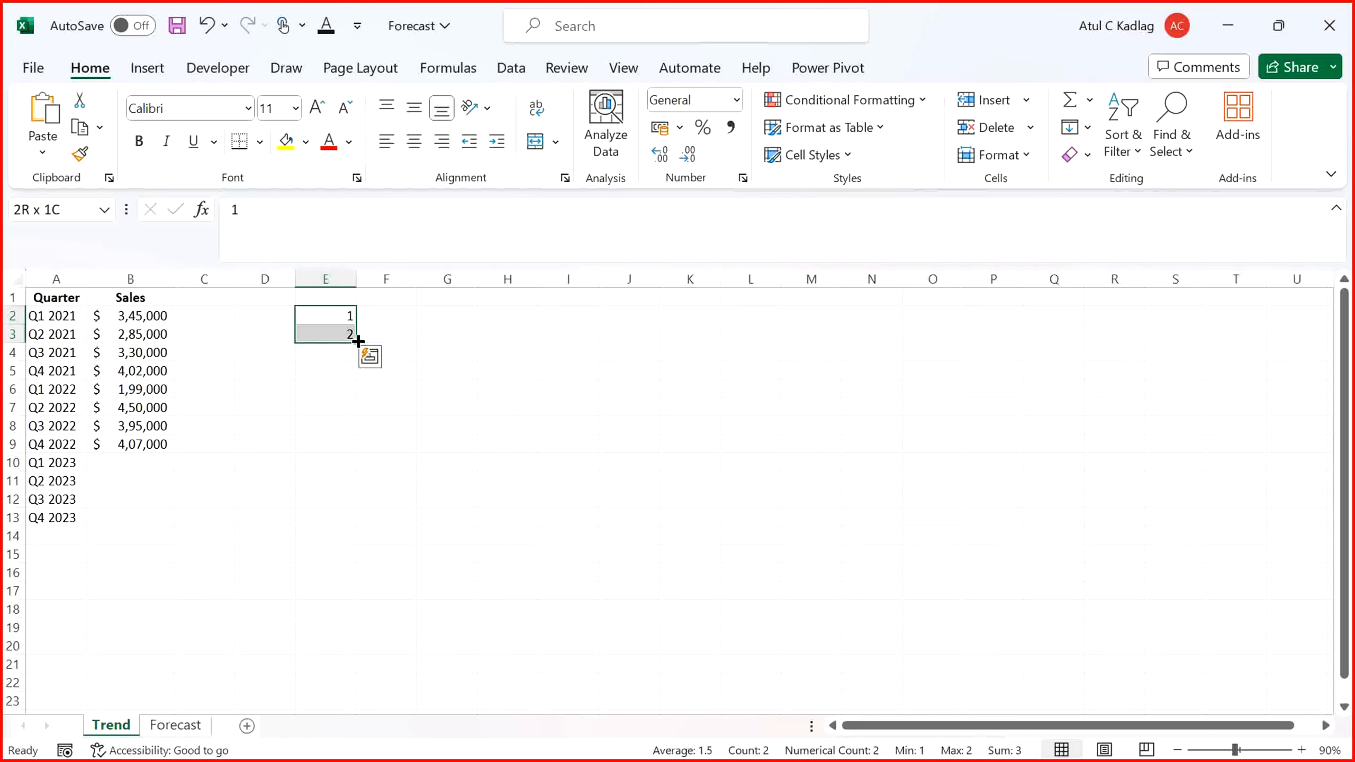
drag(358, 342, 356, 487)
Check how the series in column E follows from its first two cells, and undo the fill
click(329, 371)
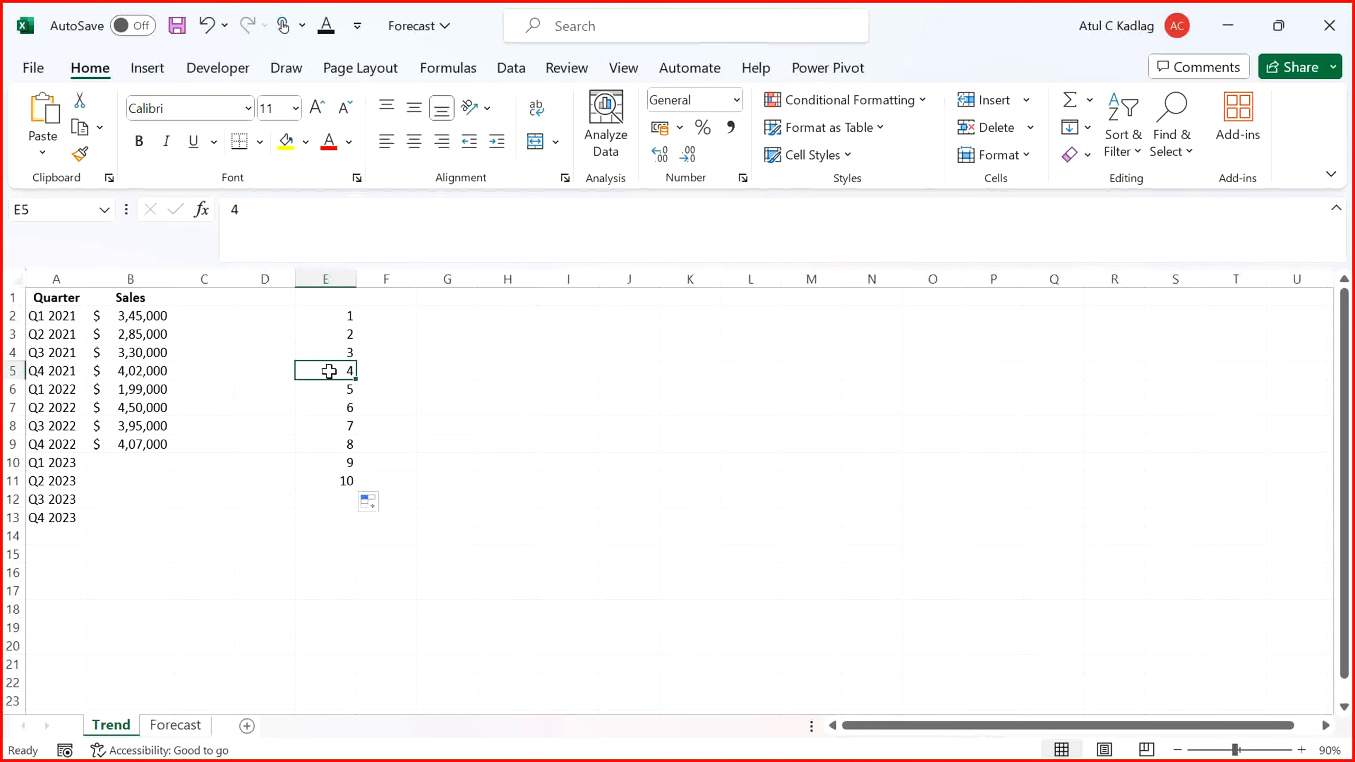
click(344, 335)
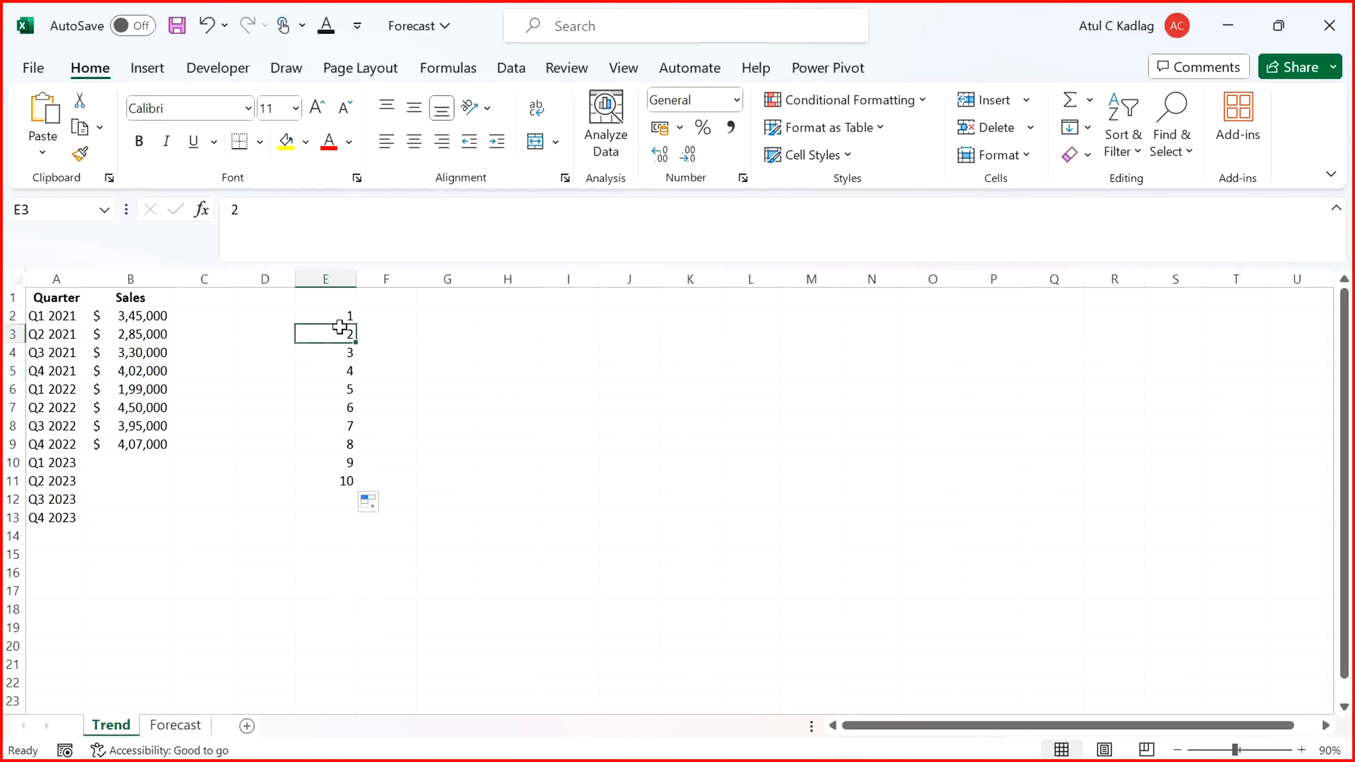
drag(342, 315, 342, 329)
click(342, 329)
click(348, 367)
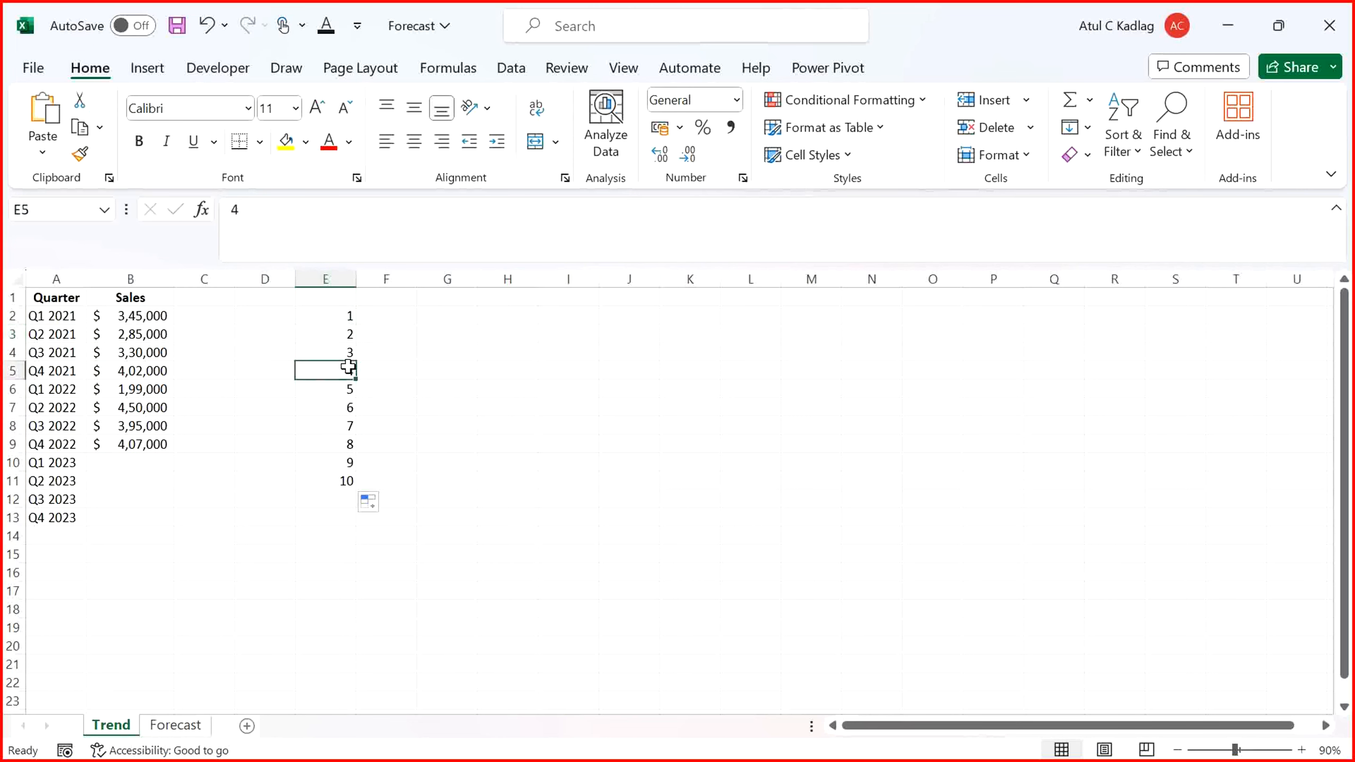
click(345, 319)
key(ctrl+z)
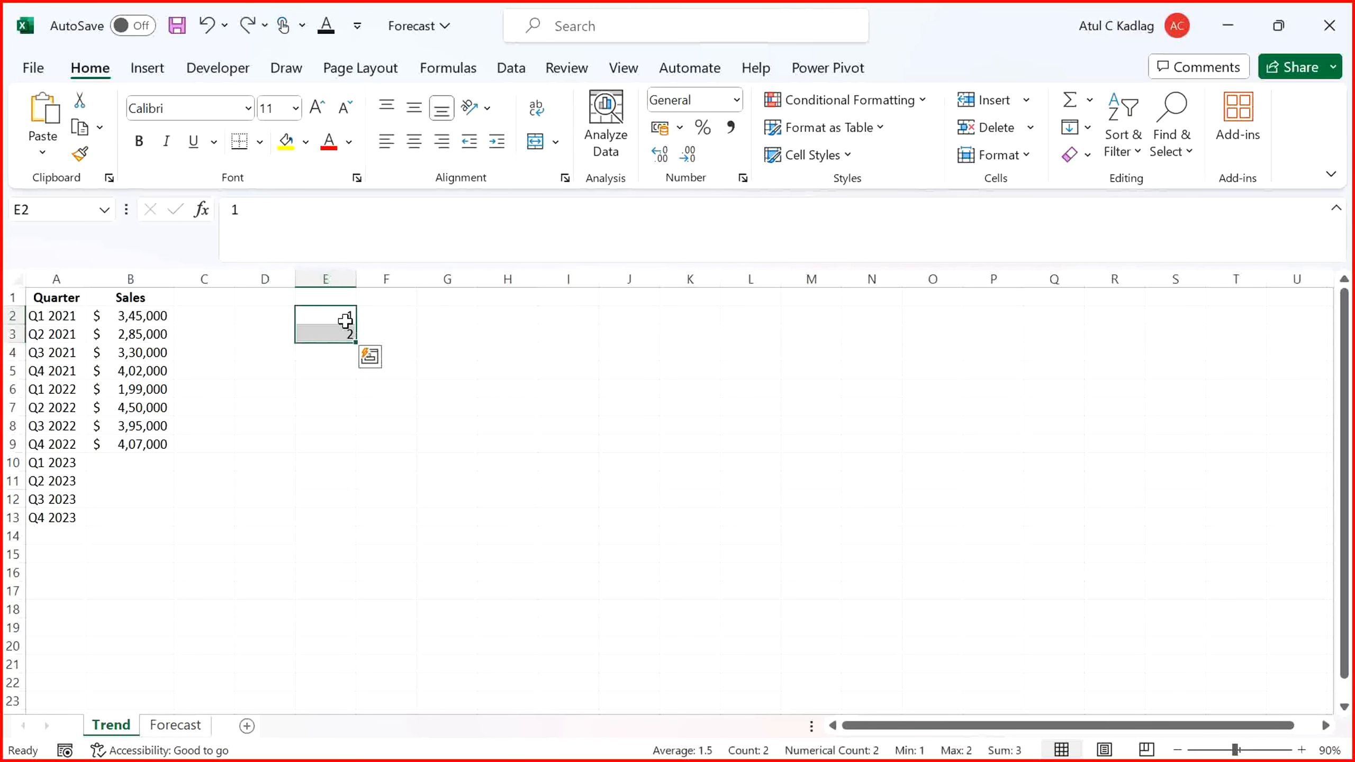
Set cell E3 to 4 and extend the series from E2:E3 down to E13
click(344, 334)
text(4)
key(Return)
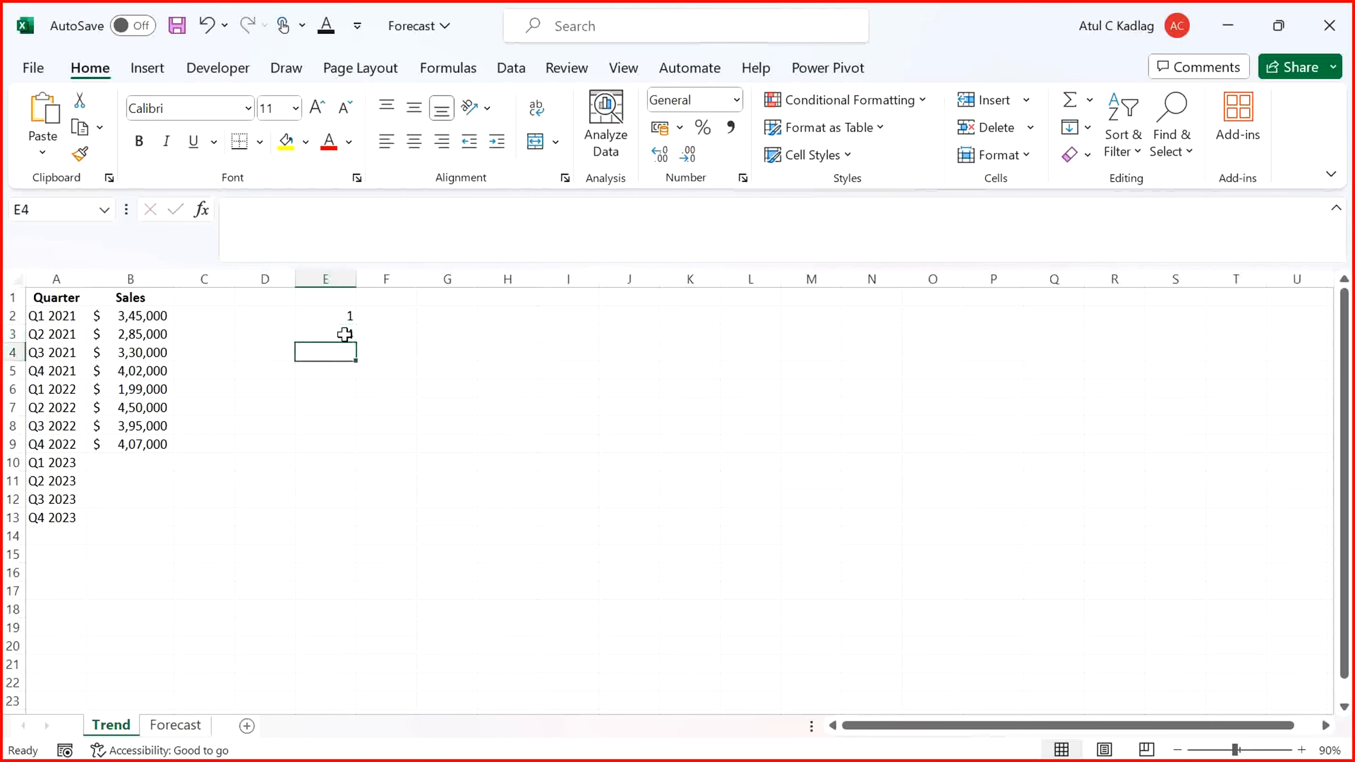
key(Up)
key(Up)
key(shift+Down)
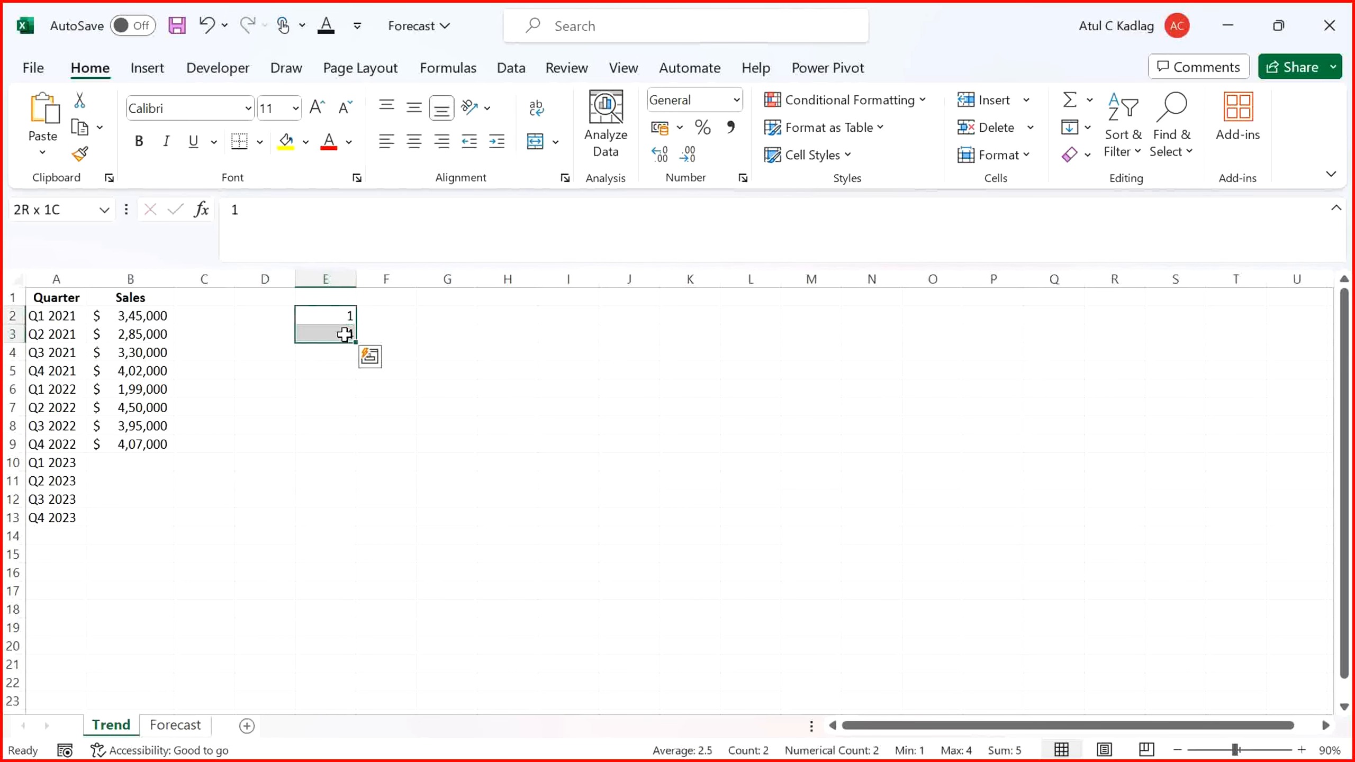
drag(355, 341, 344, 520)
Review the steps of the new series, undo the fill in column E and clear cells E1:E3
click(326, 312)
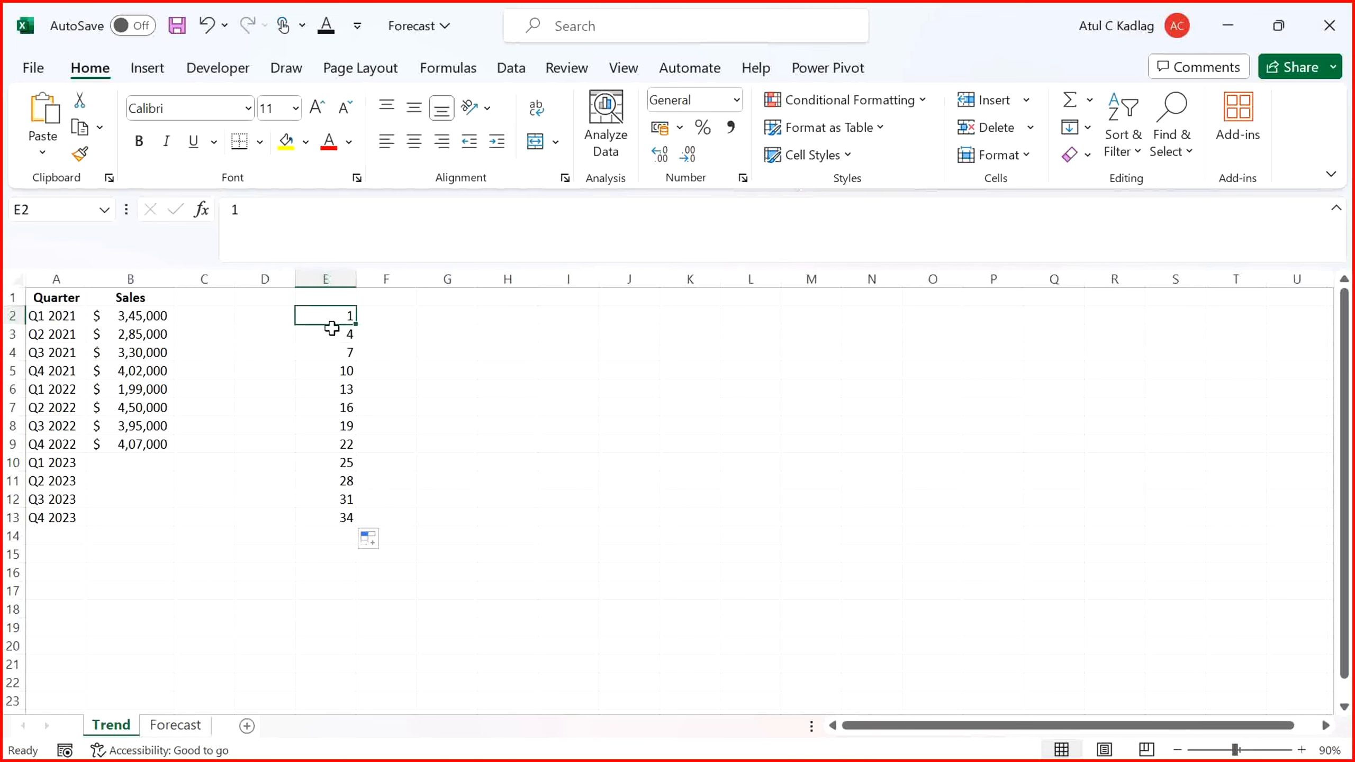
click(333, 329)
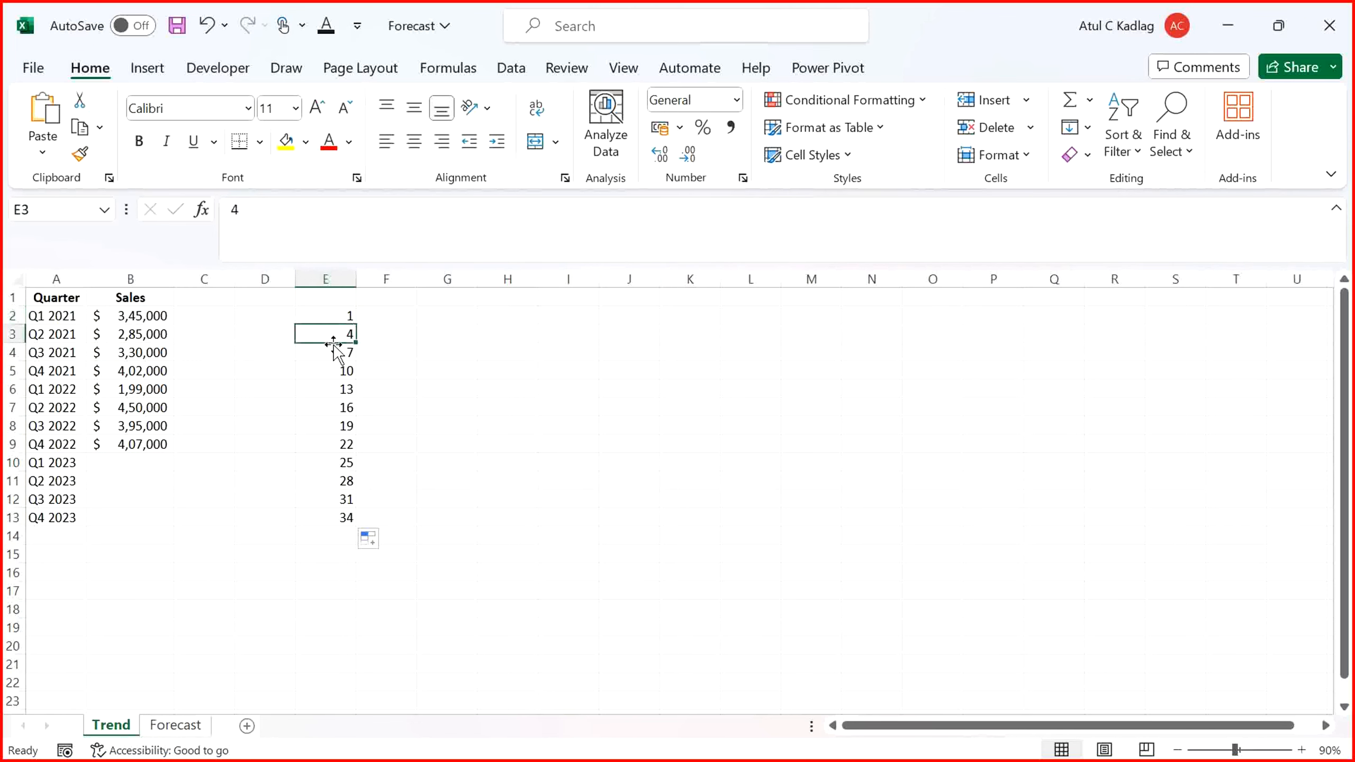
click(333, 352)
click(333, 369)
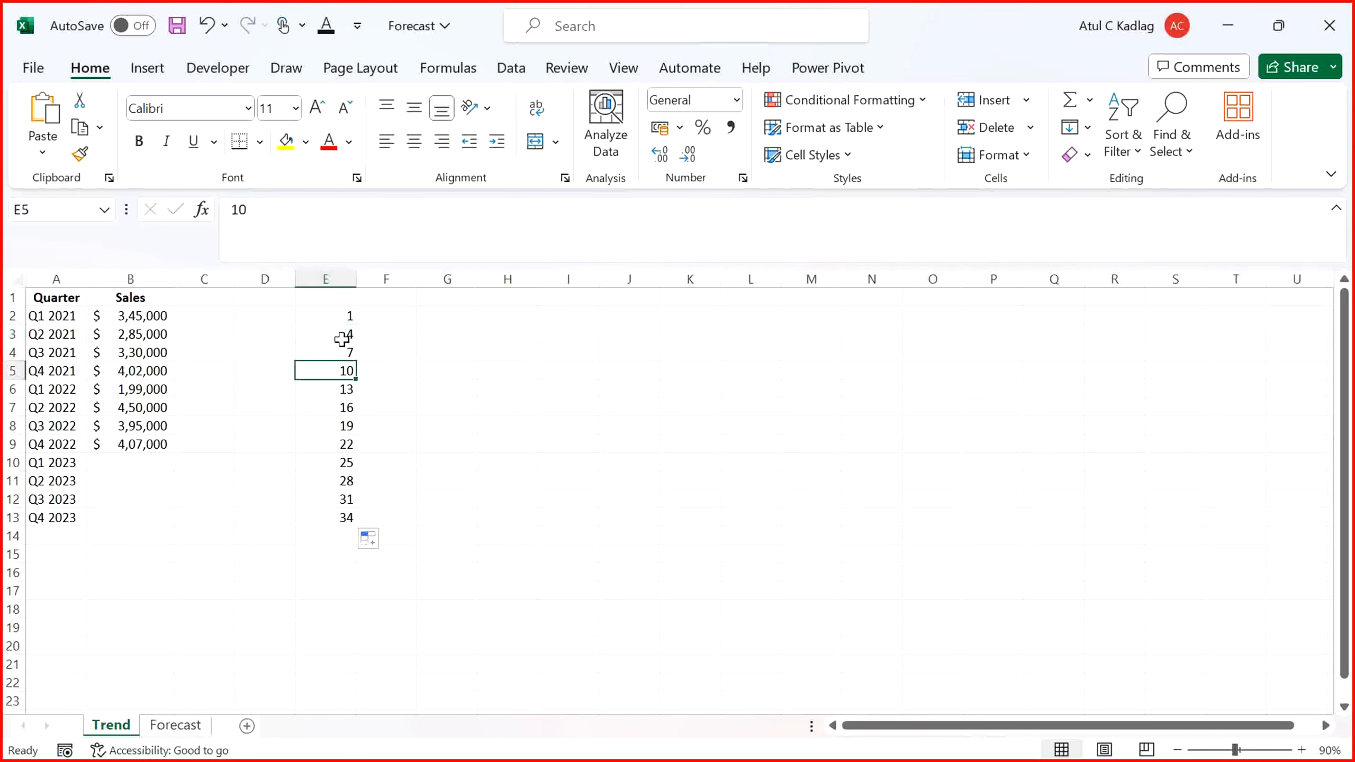
click(344, 406)
click(343, 497)
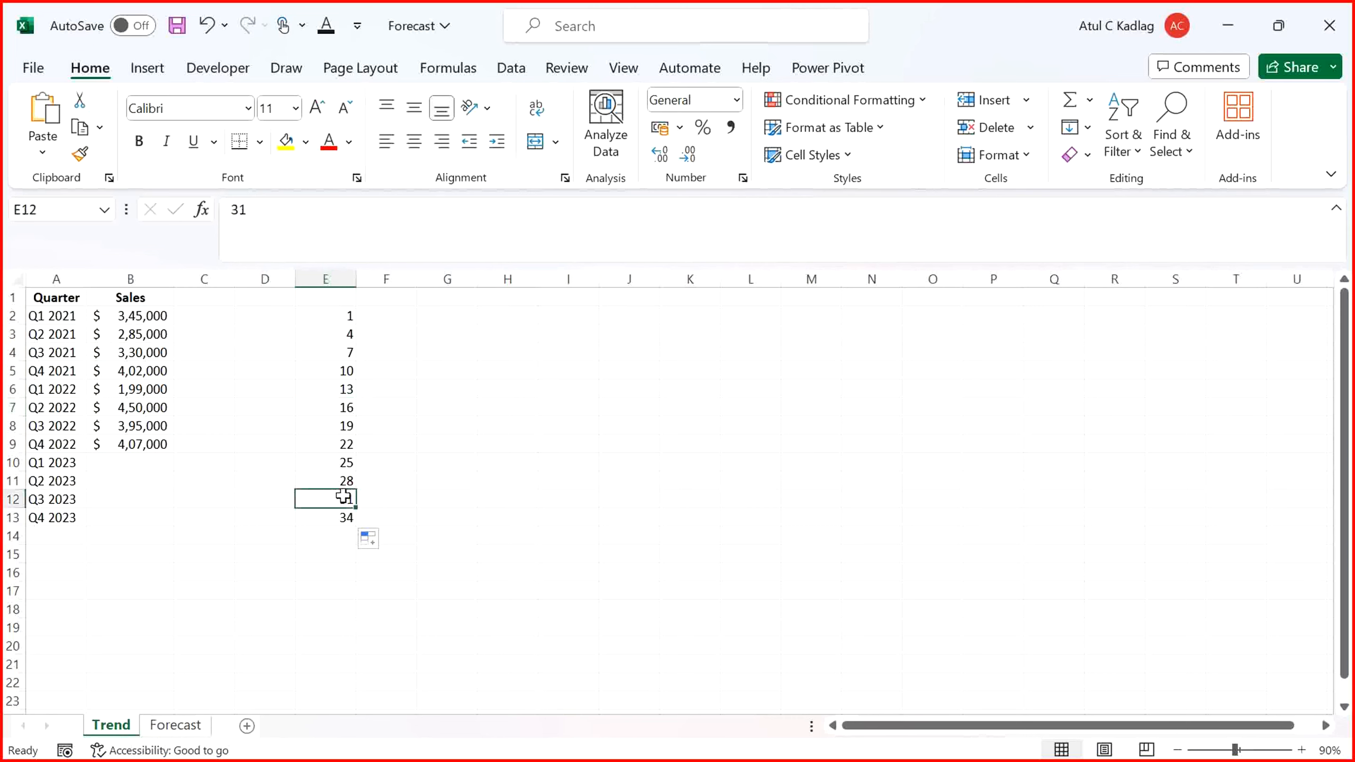
key(ctrl+z)
click(341, 387)
drag(340, 301, 339, 340)
key(Delete)
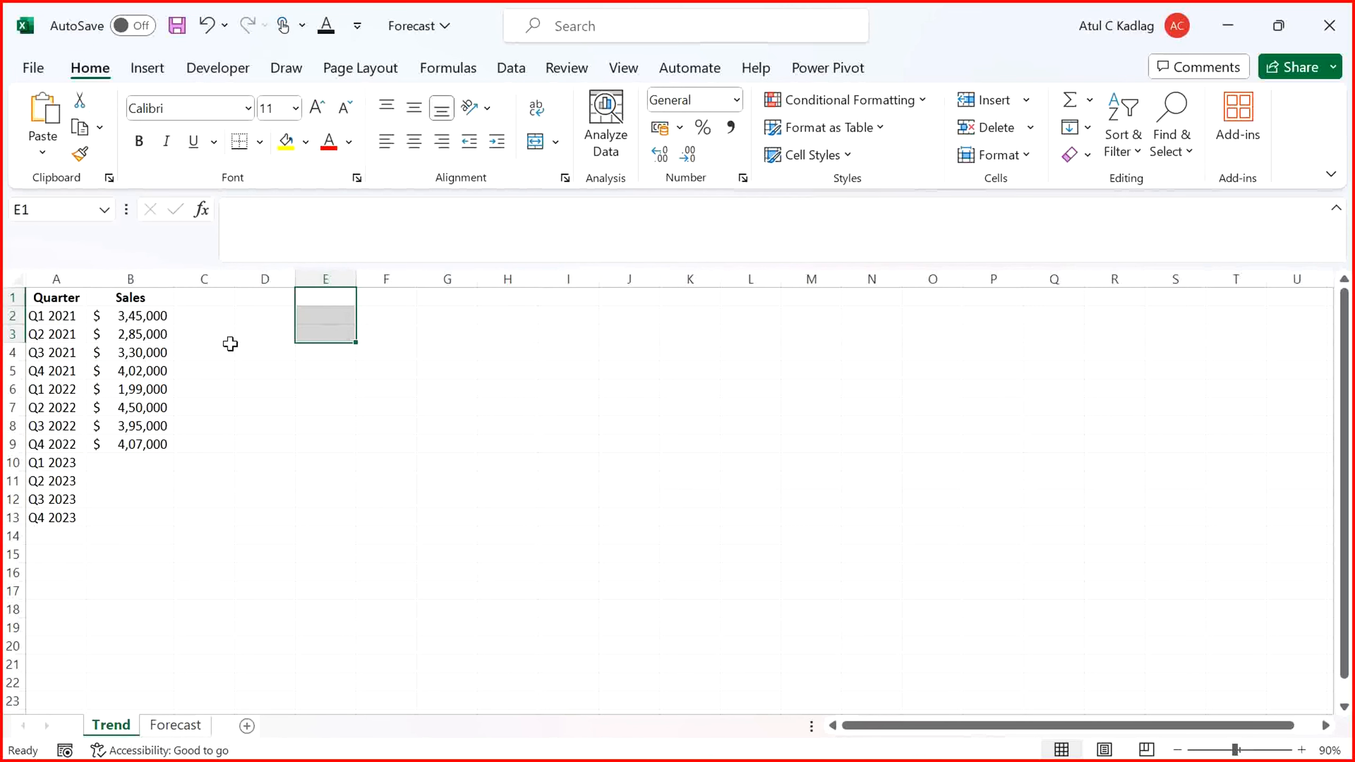
Extend the Sales values in B2:B9 as a series down to B13 to project the 2023 quarters
drag(146, 319, 160, 528)
click(155, 464)
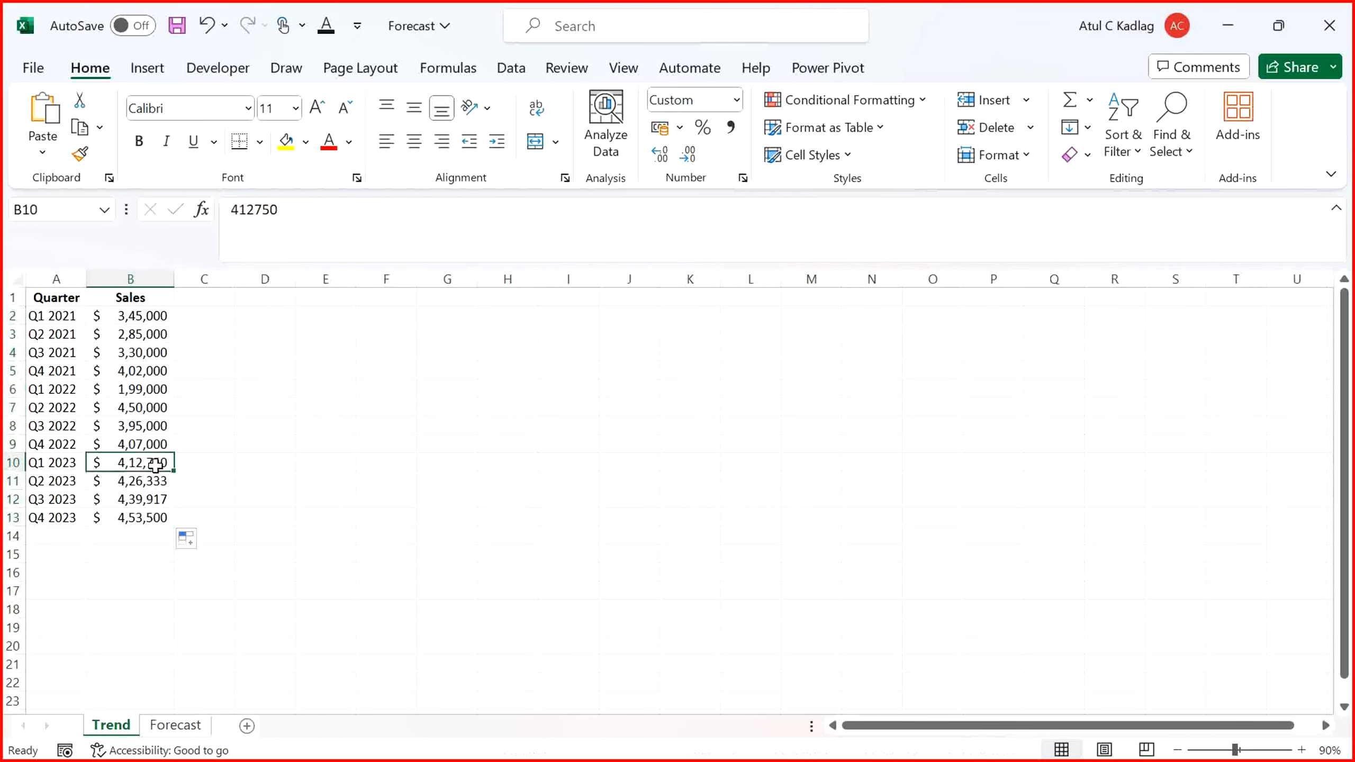
click(141, 445)
click(139, 427)
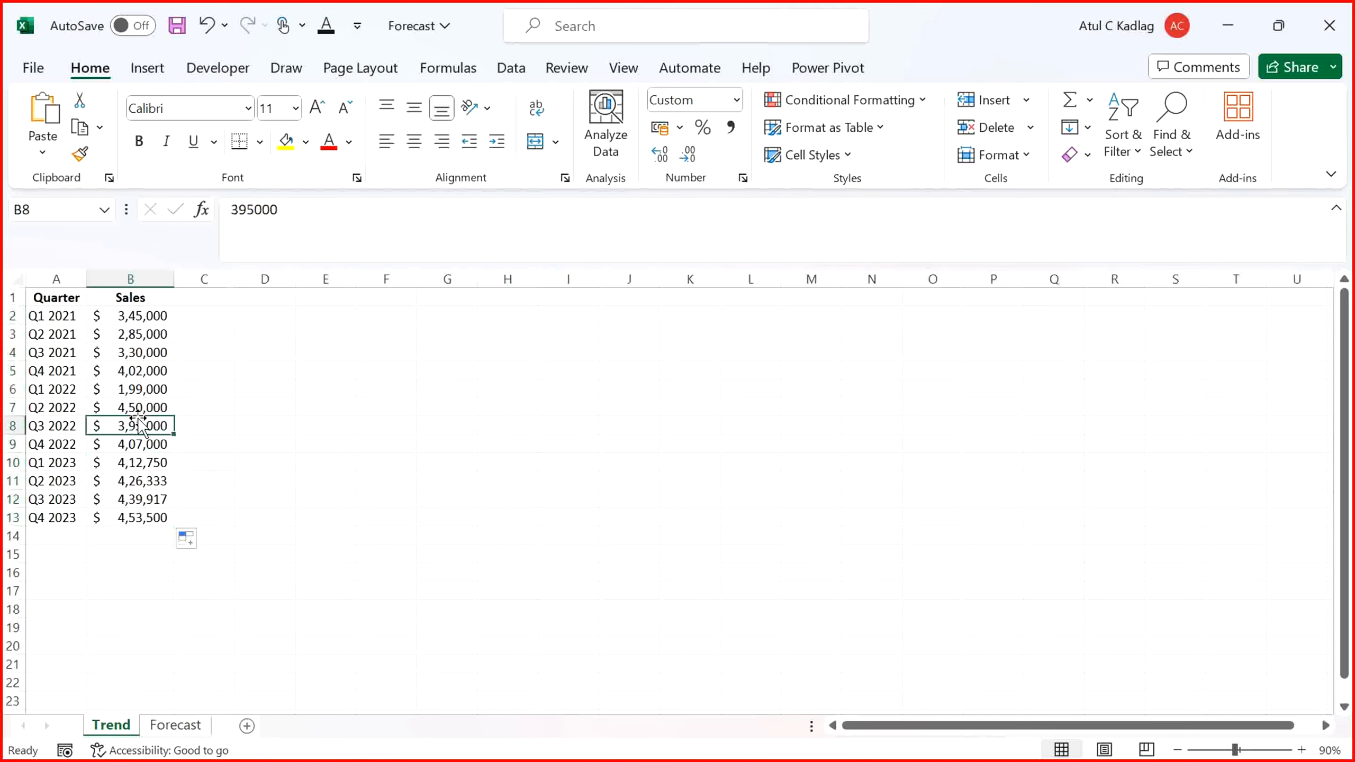
Examine the projected 2023 sales in B10:B13 against the preceding quarters' values
key(Down)
key(shift+Up)
key(shift+Up)
key(Down)
key(Down)
key(Down)
key(Up)
key(Up)
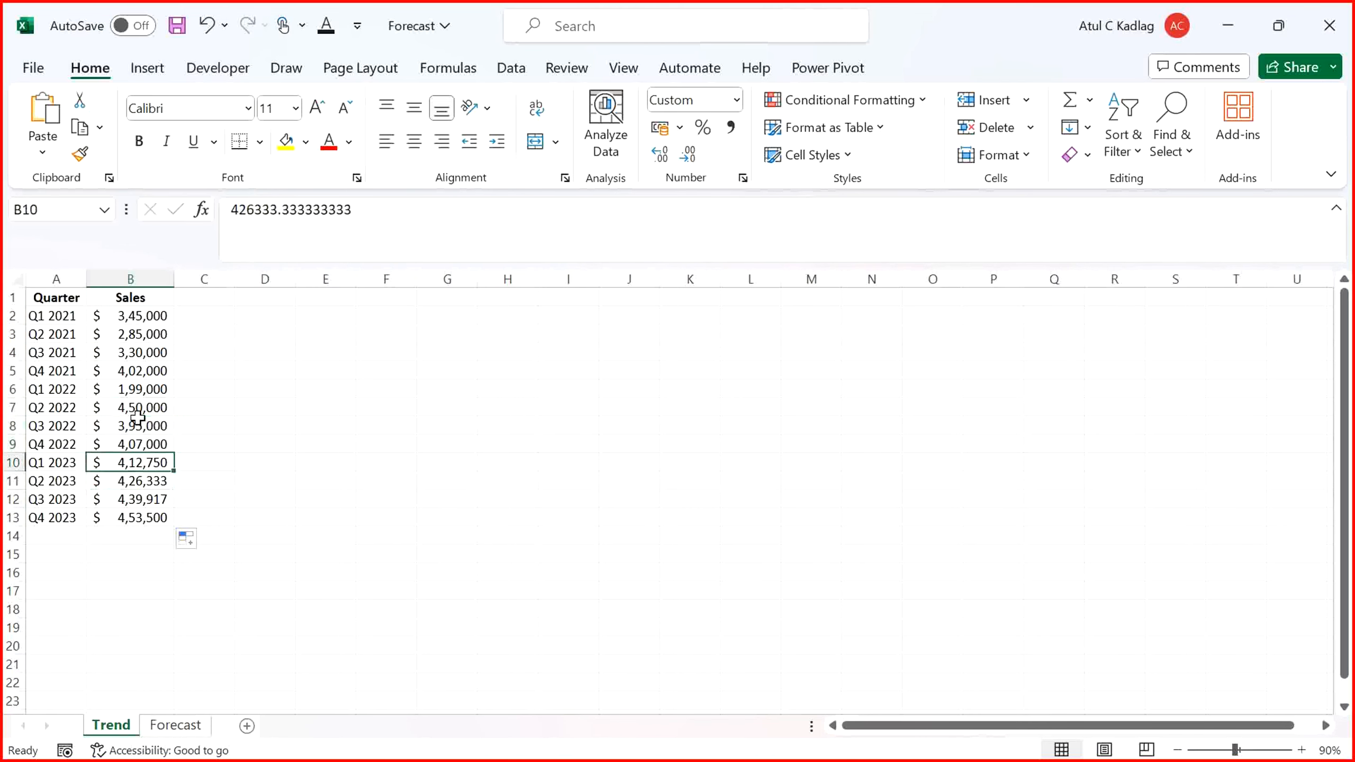
key(shift+Down)
key(shift+Down)
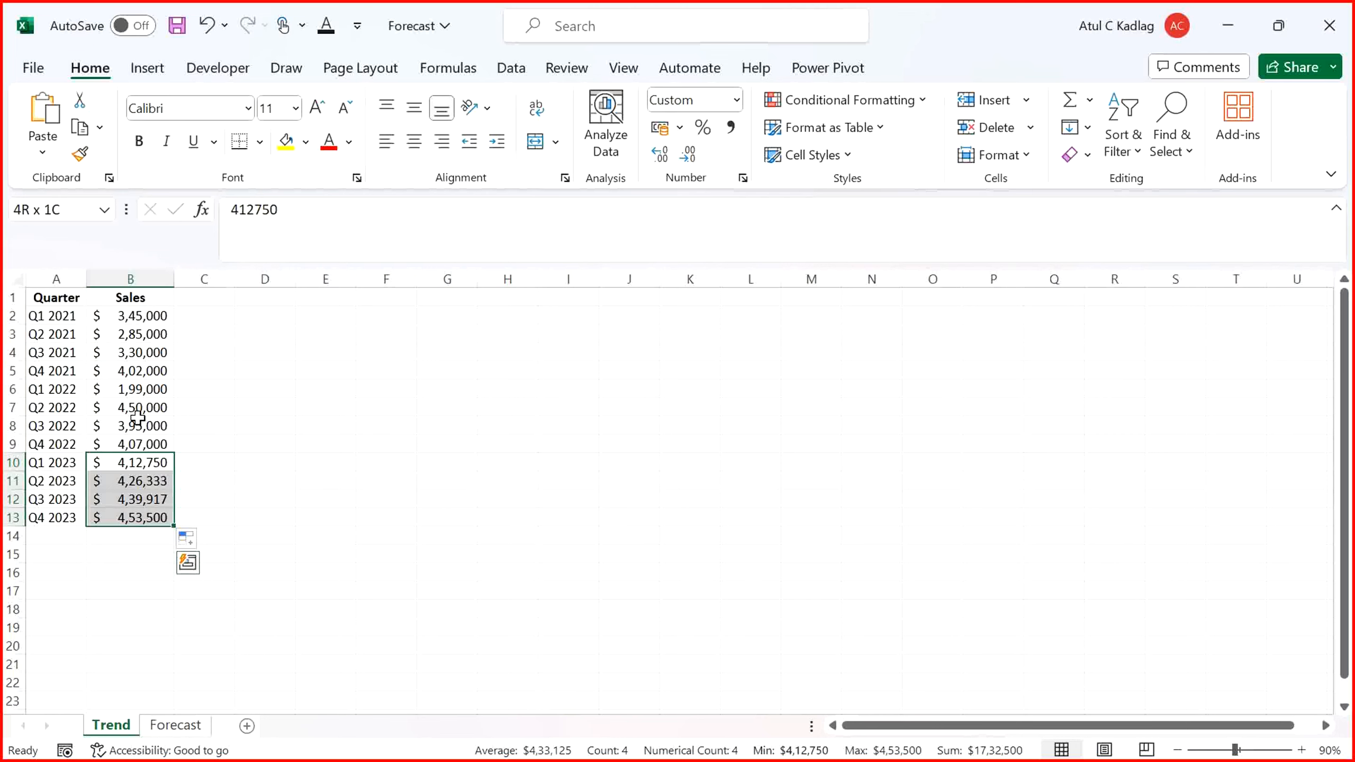
Go through the 2022 quarter labels in column A beside the sales values used for the projection
click(74, 450)
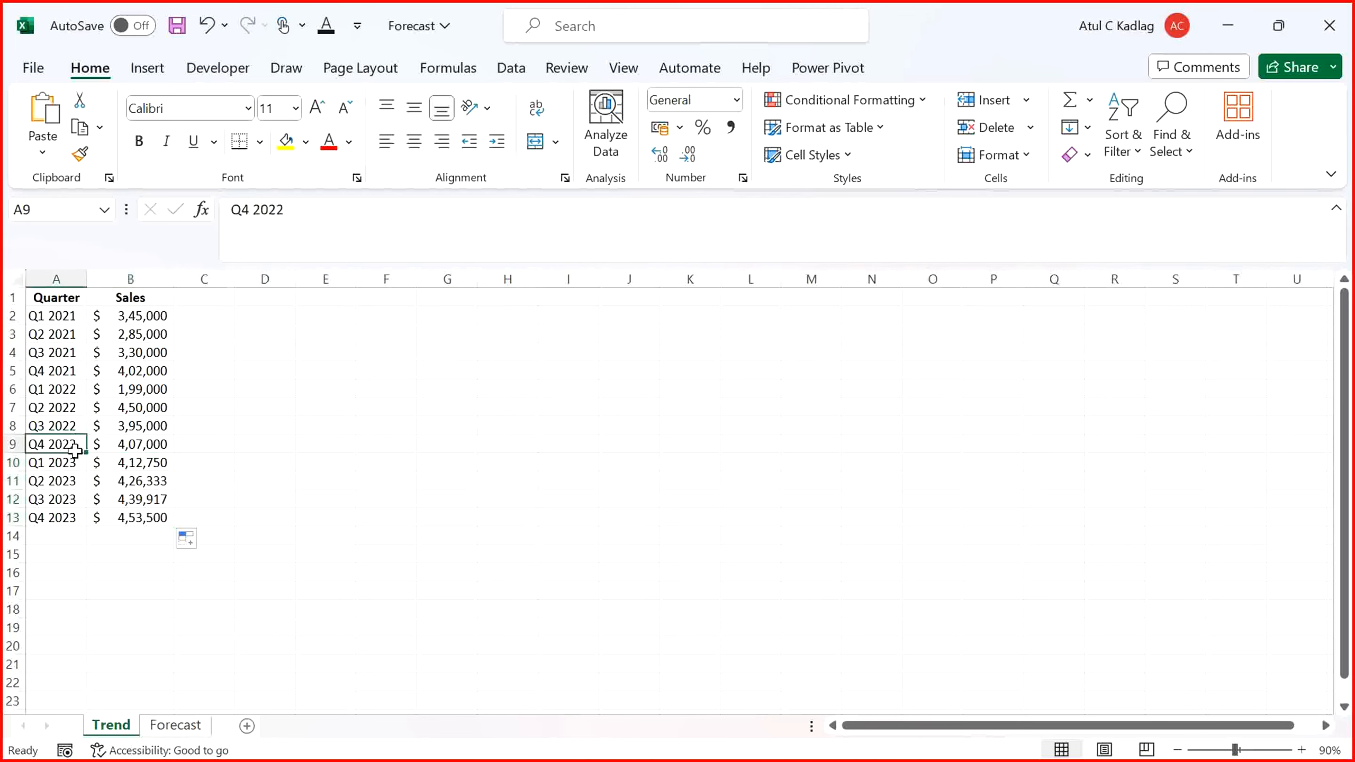
key(Up)
key(Up)
key(Up)
key(Down)
key(Down)
key(Down)
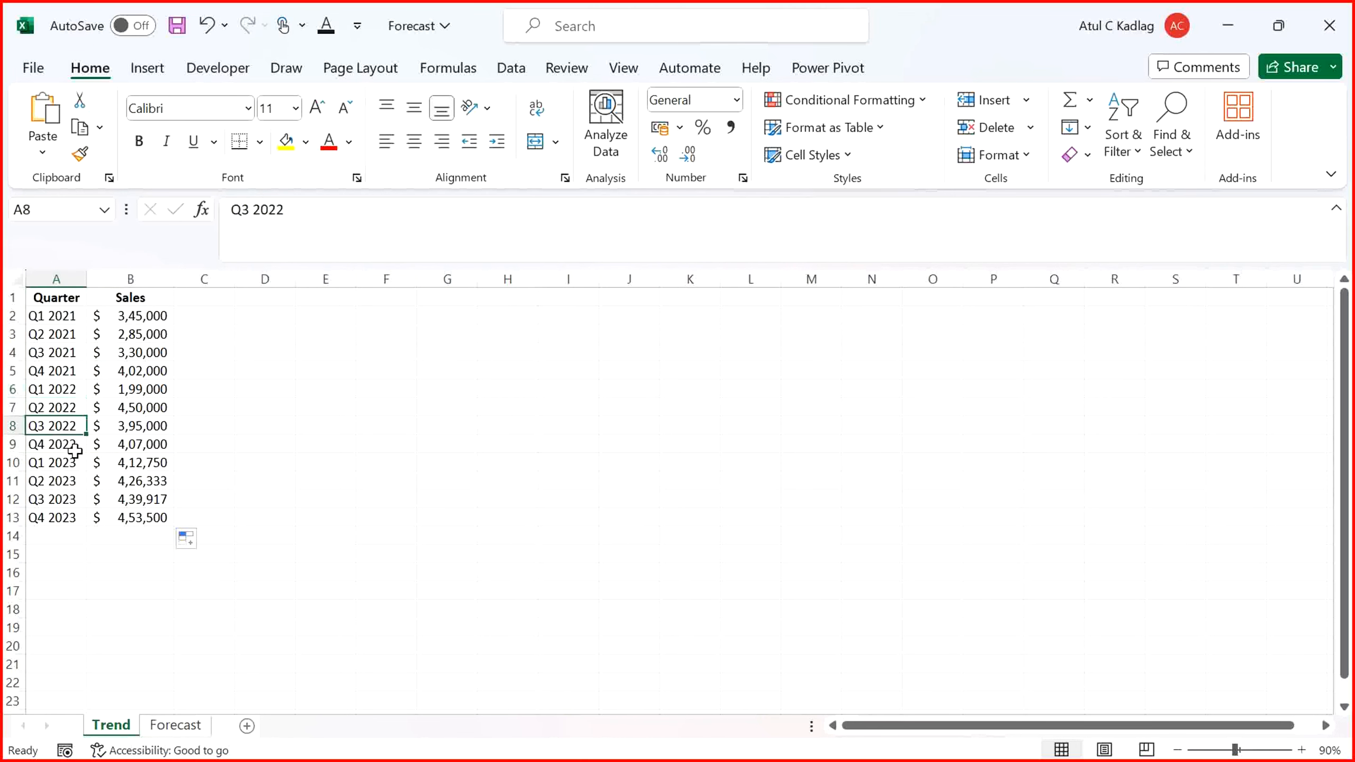
Examine the 2021 and 2022 quarter labels in A2:A9 and their past sales
key(shift+Up)
key(shift+Up)
key(shift+Up)
key(shift+Up)
key(shift+Up)
key(shift+Up)
key(shift+Up)
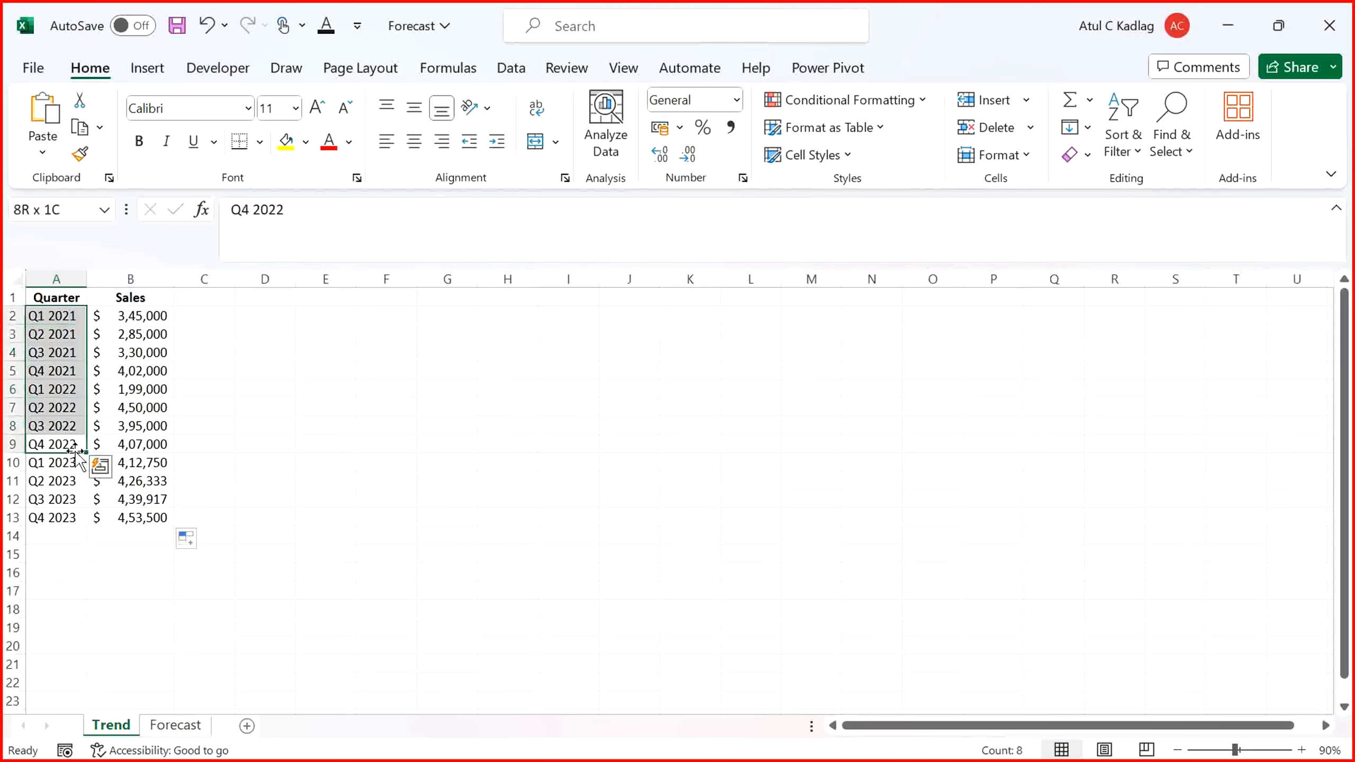
key(shift+Right)
Examine the 2023 quarters and their projected sales in A10:B13
key(Down)
key(Down)
key(Up)
key(shift+Down)
key(shift+Down)
key(shift+Down)
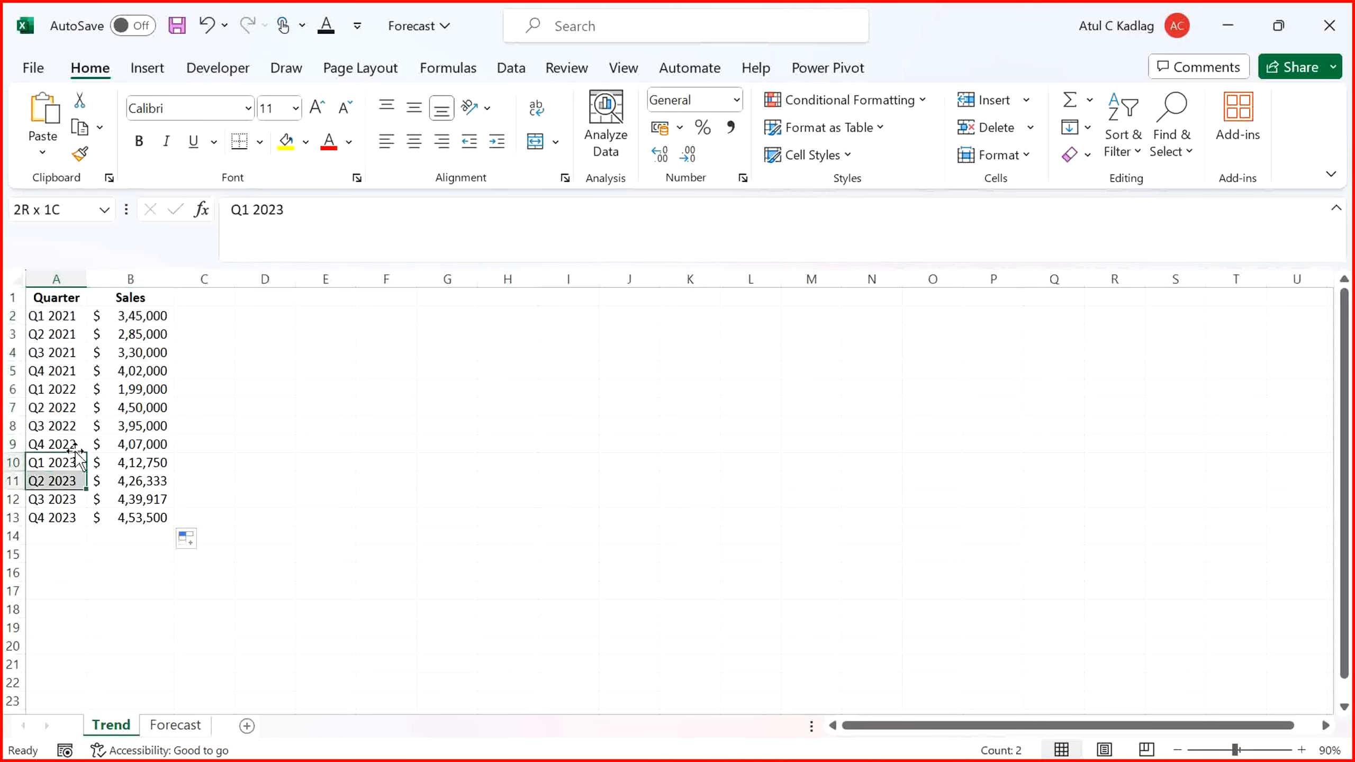
key(shift+Right)
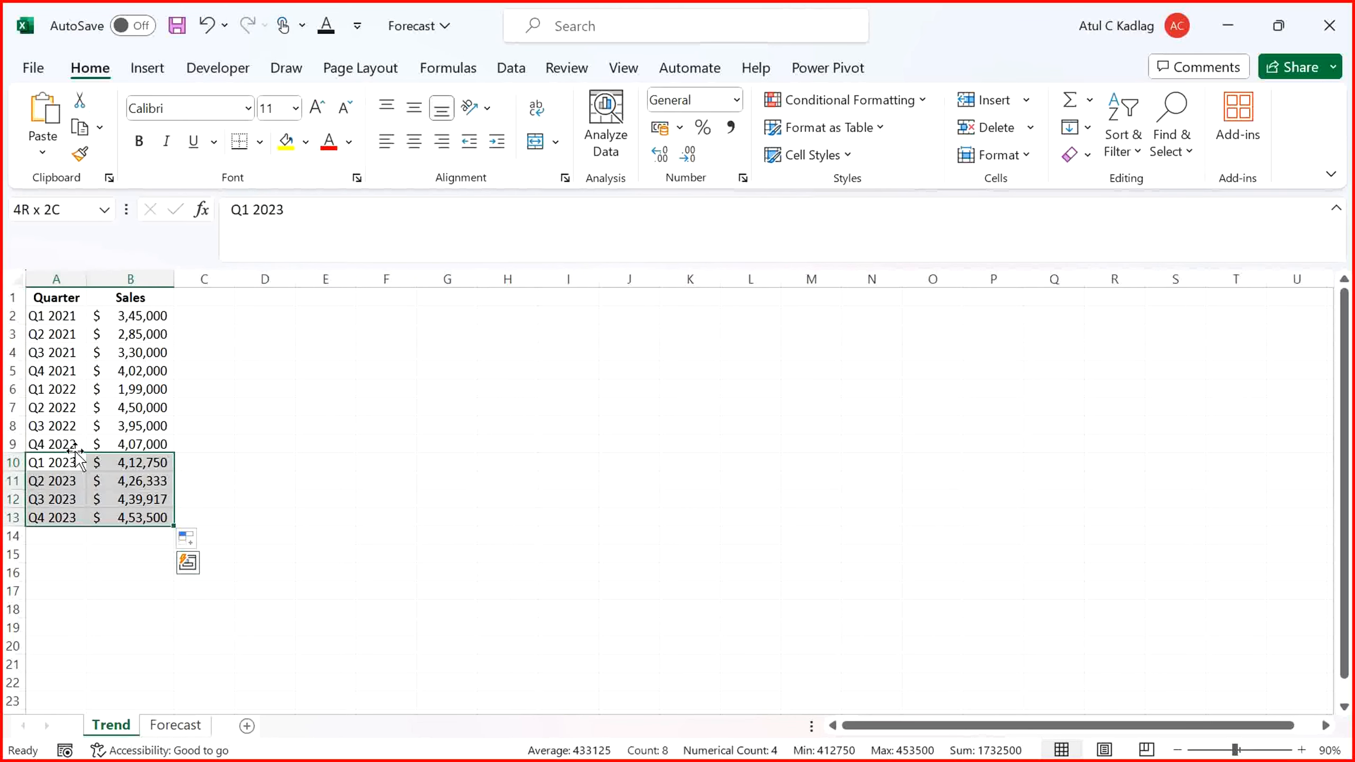
key(Right)
key(shift+Down)
key(shift+Down)
Go through the Sales values from Q1 2021 in B2 down to the projected 2023 figures ending in B13
key(Up)
key(Up)
key(Up)
key(Up)
key(Up)
key(Up)
key(Up)
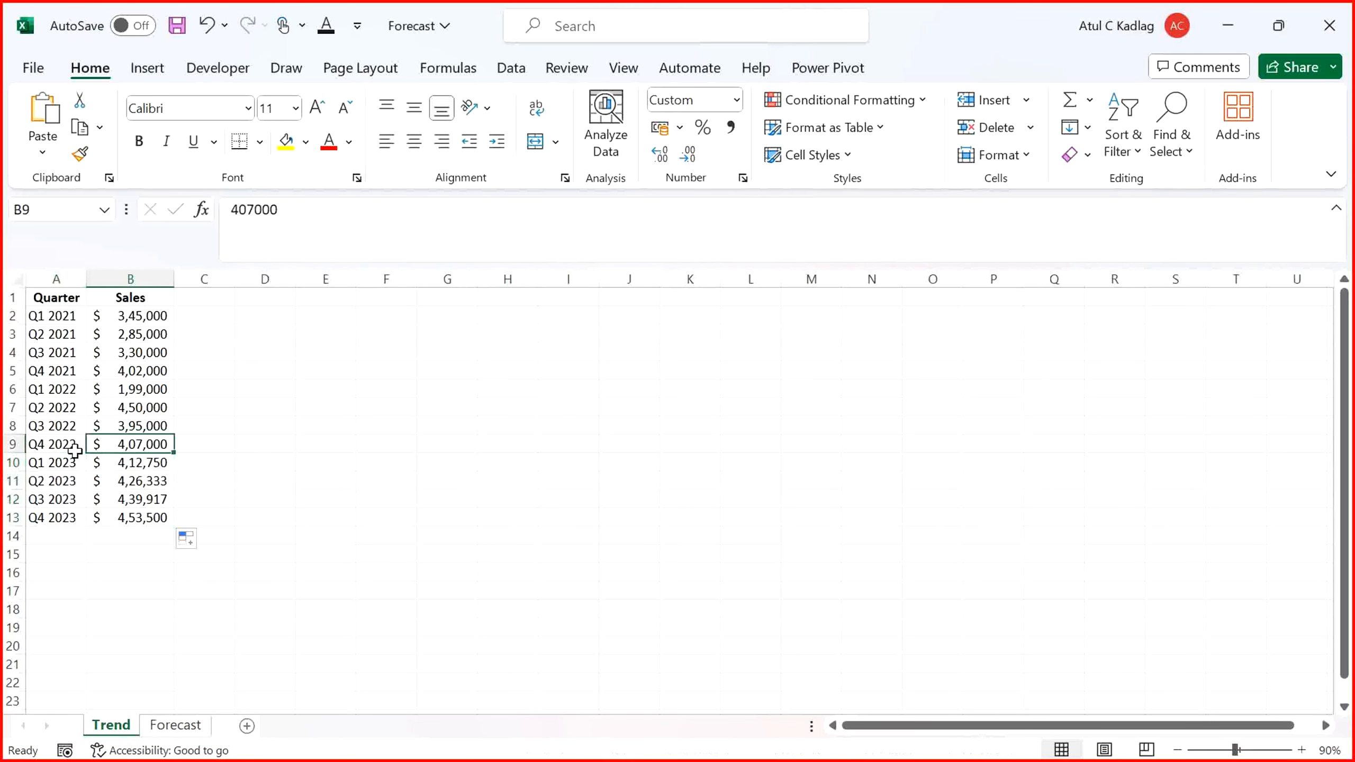
key(Up)
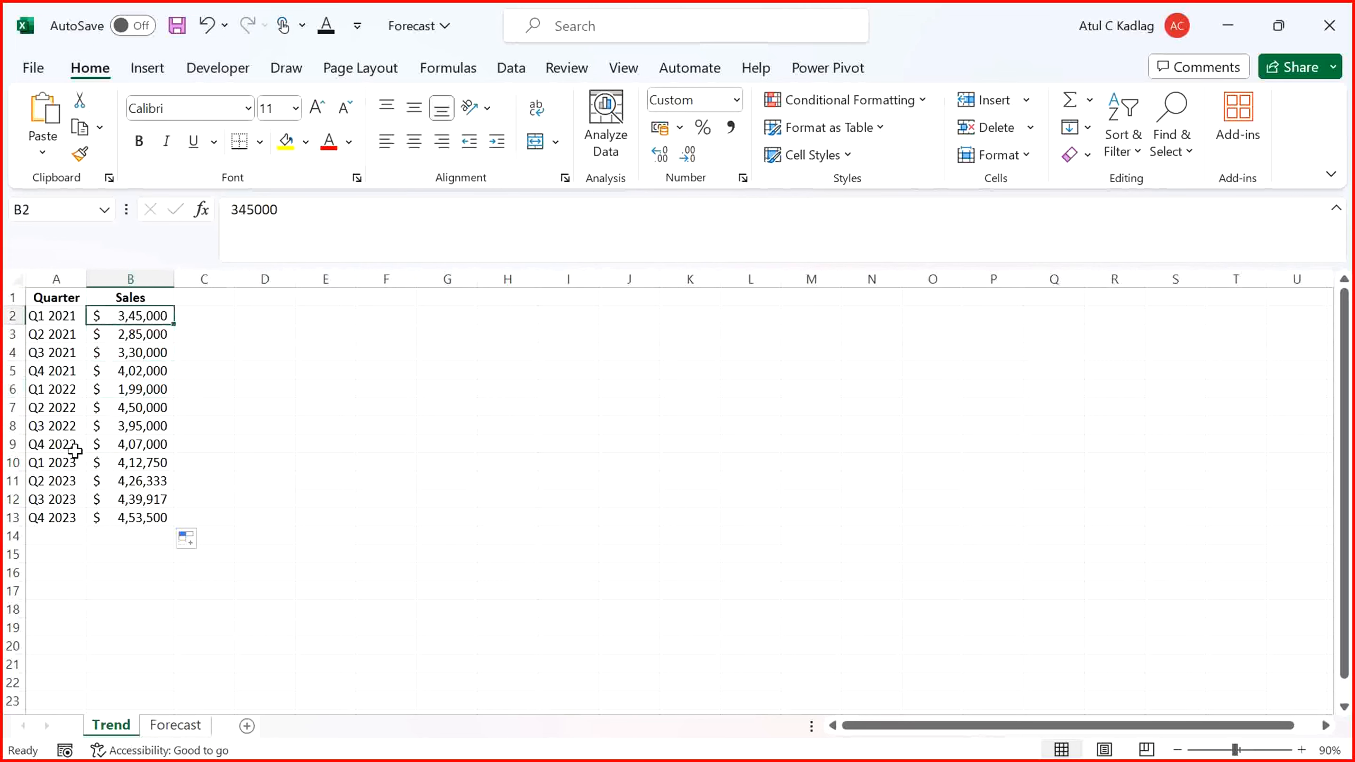
key(Down)
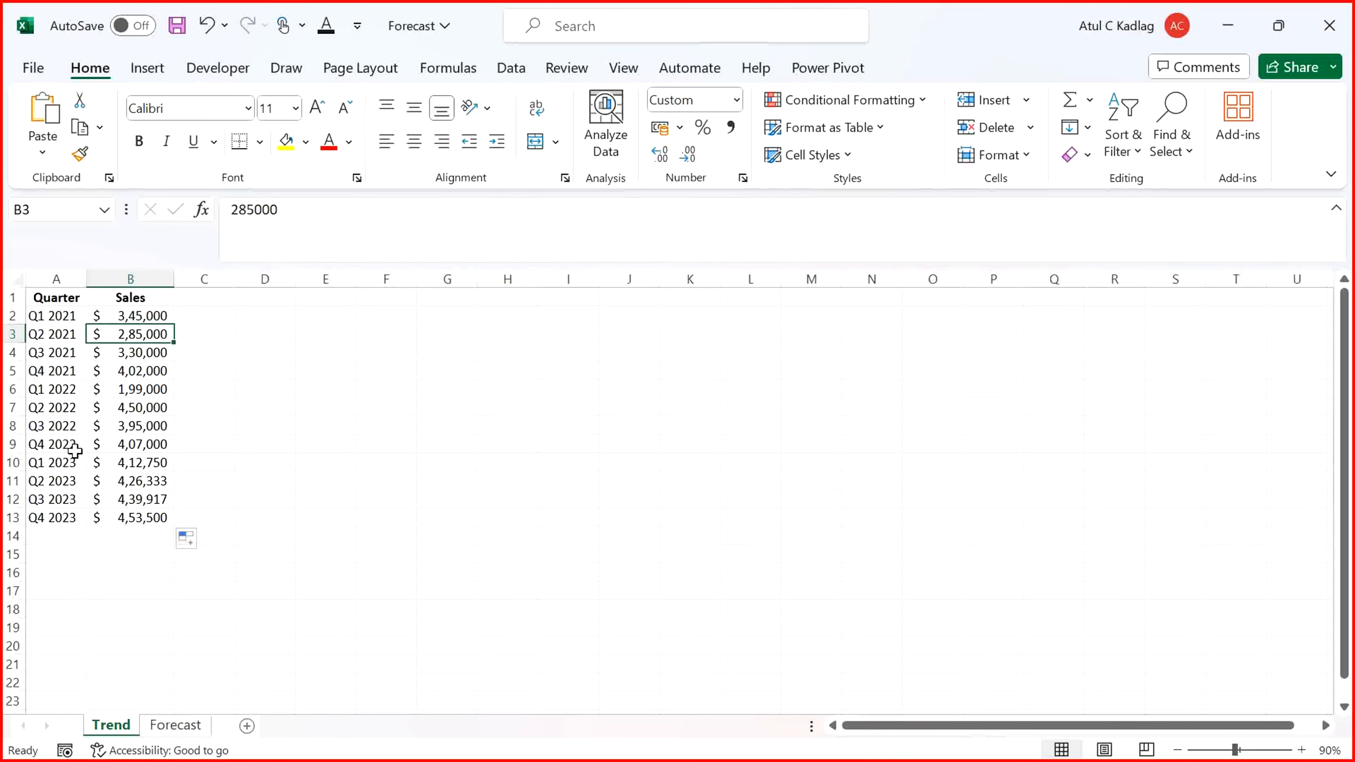
key(Down)
key(Down)
key(Down)
key(Down)
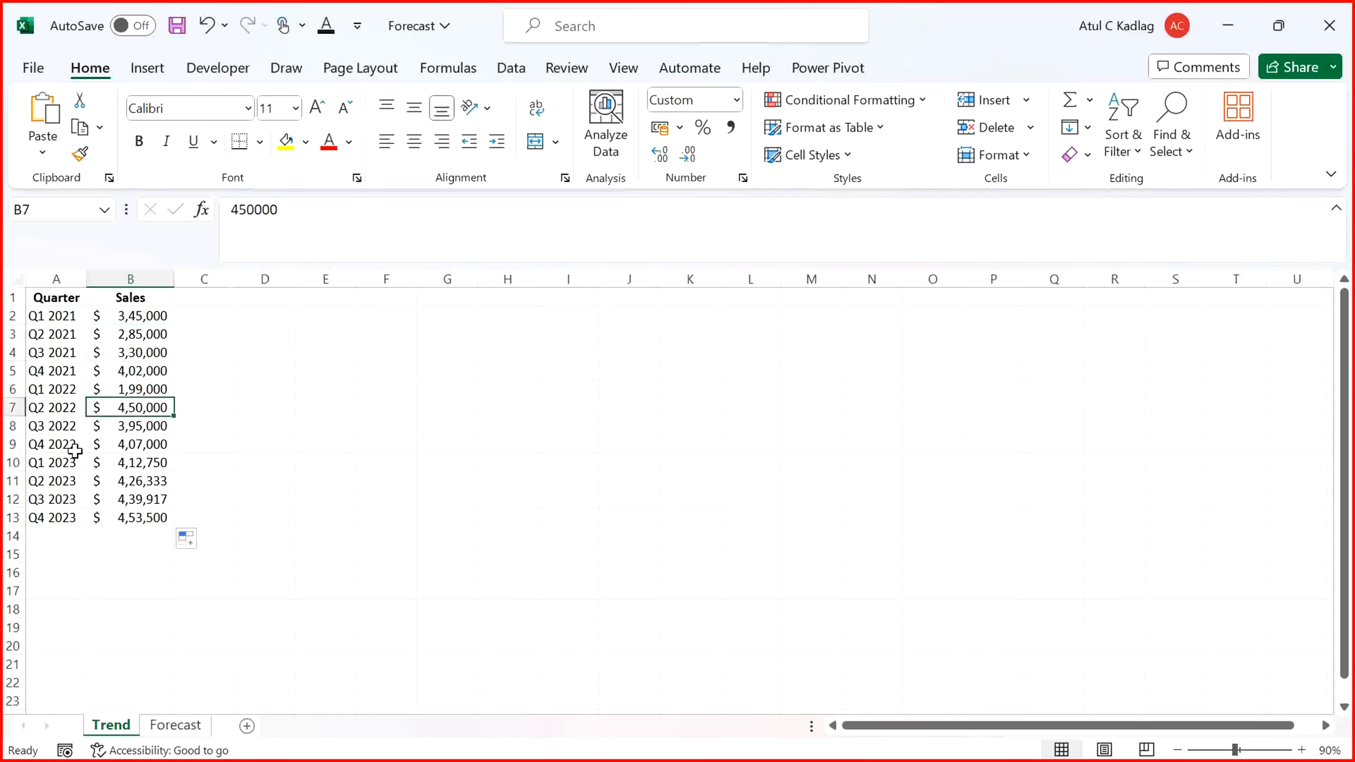
key(Down)
key(Down)
key(Down)
key(Down)
key(Down)
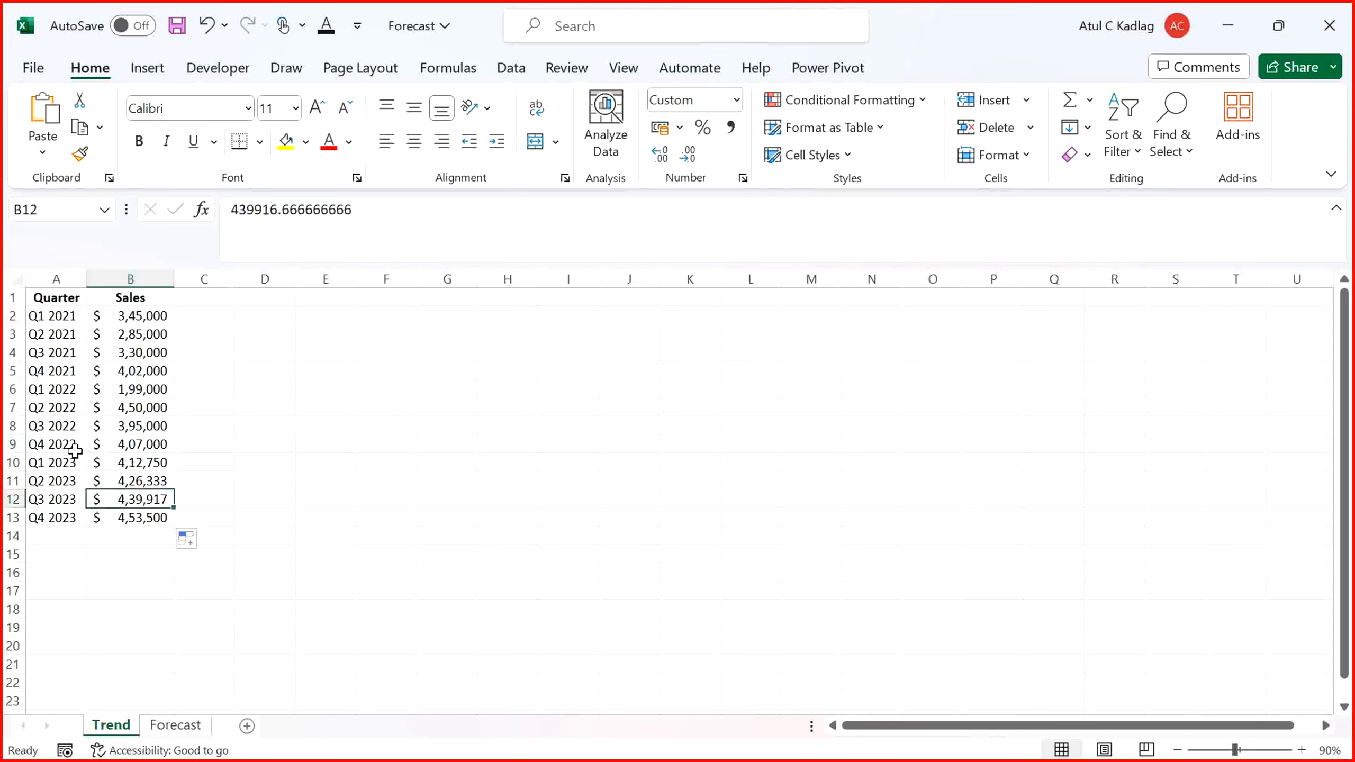
key(Up)
key(shift+Down)
key(shift+Down)
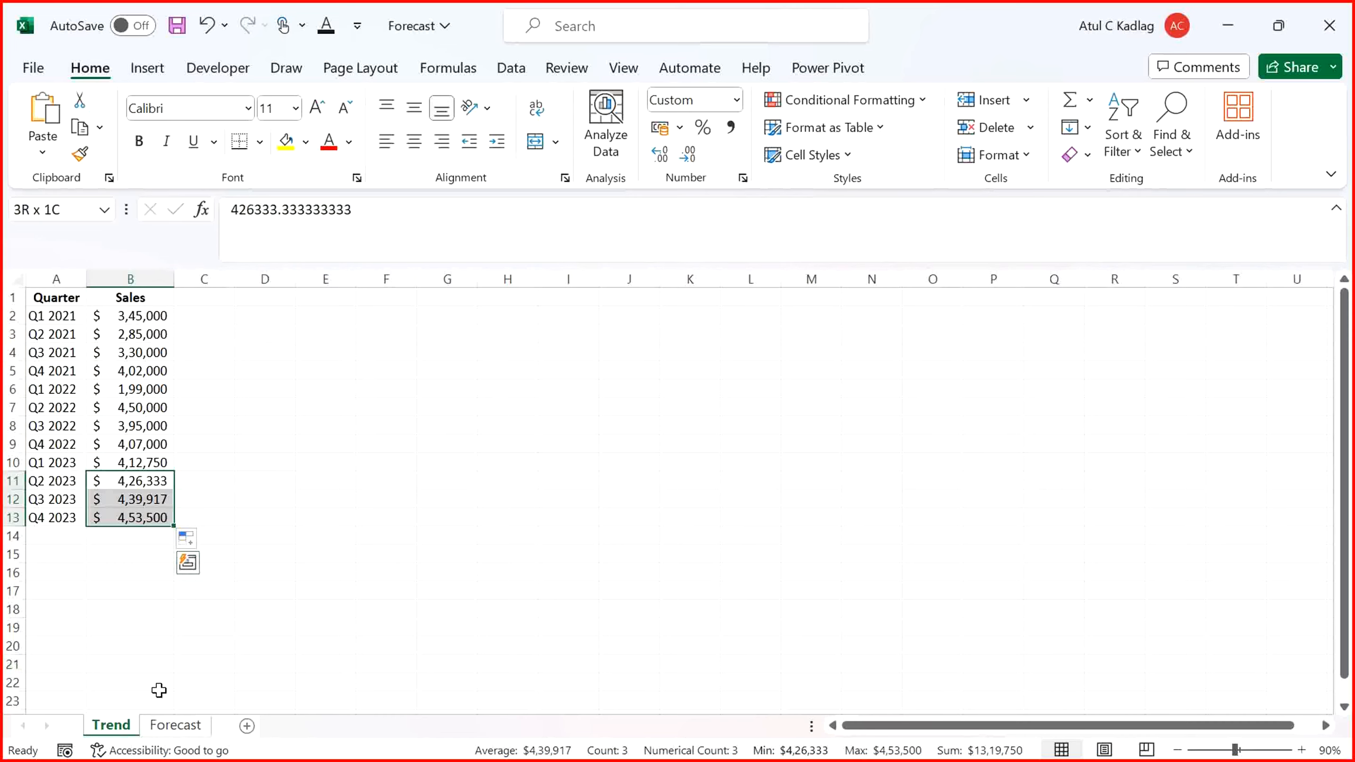
Open the Forecast sheet and examine the Distance and Amount Spent data in columns A and B
click(176, 725)
click(333, 550)
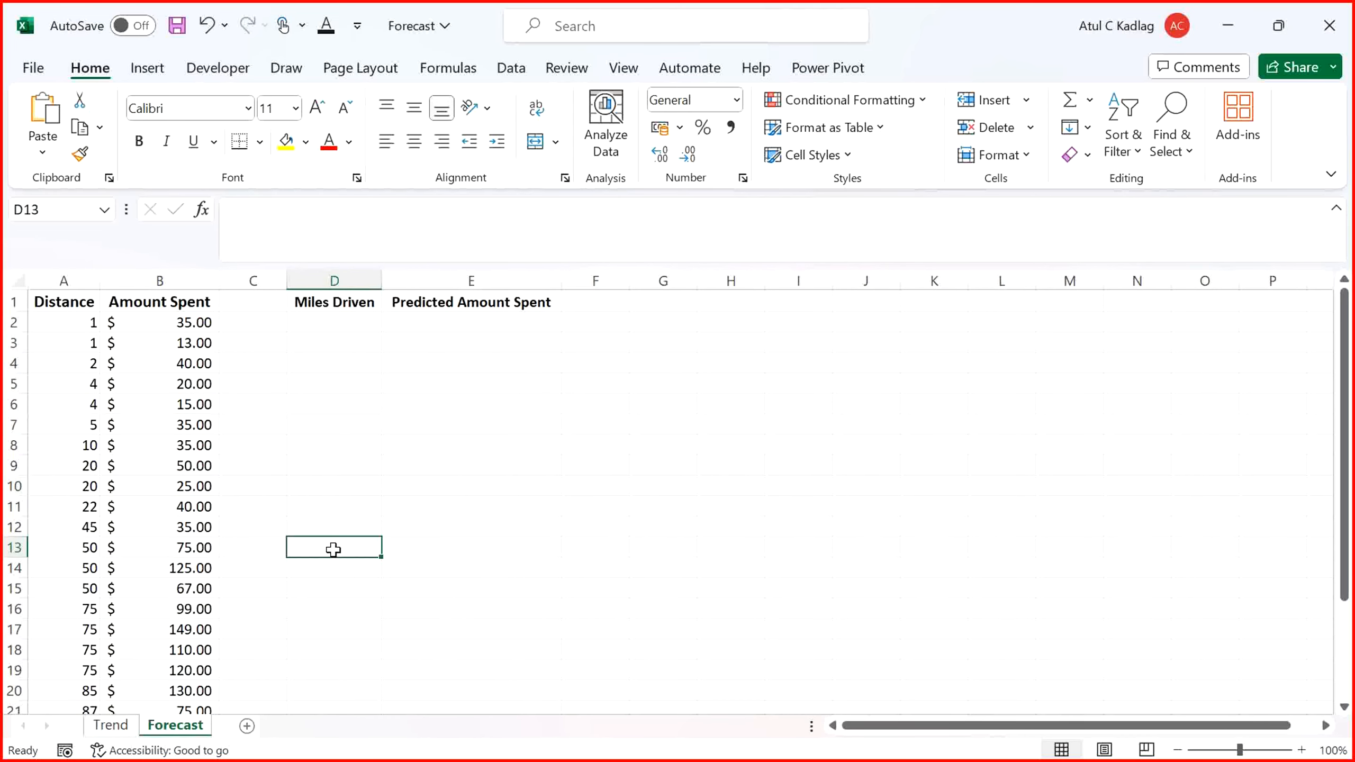
click(354, 348)
click(115, 343)
key(Left)
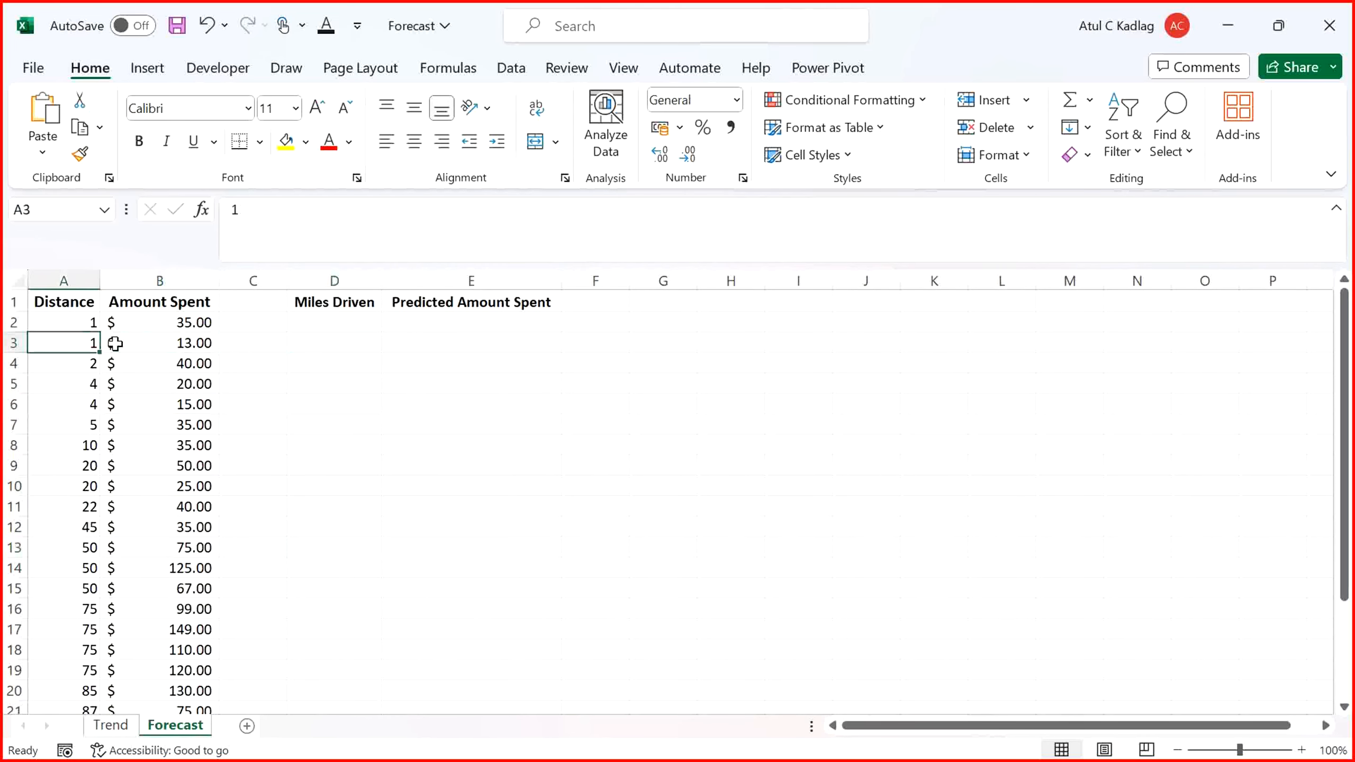
key(Up)
key(Up)
key(Down)
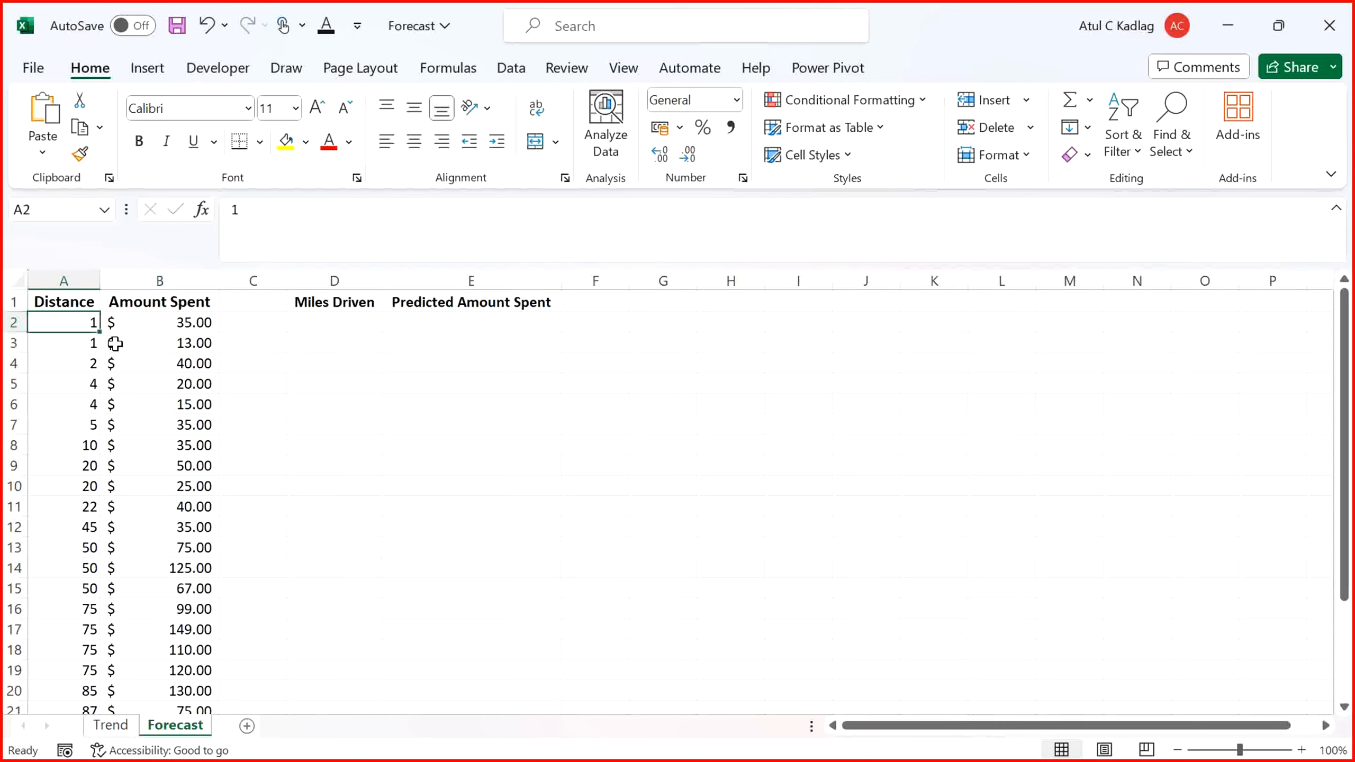
key(shift+Right)
key(shift+Down)
key(shift+Down)
key(shift+Down)
key(shift+Down)
key(shift+Down)
key(shift+Down)
key(shift+Down)
key(shift+Down)
key(shift+Down)
key(shift+Down)
key(shift+Down)
key(shift+Down)
key(shift+Down)
key(shift+Down)
key(shift+Down)
key(shift+Down)
key(shift+Down)
key(shift+Down)
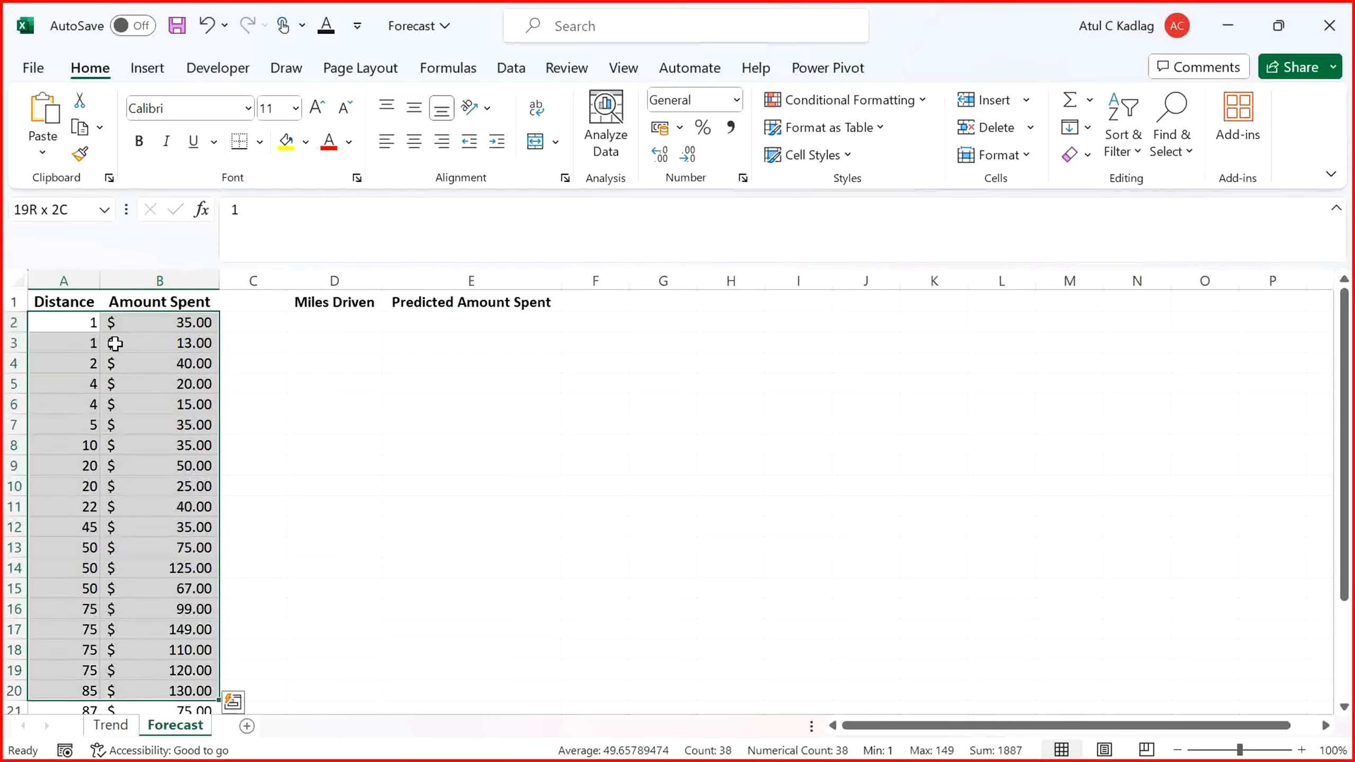
key(shift+Down)
key(Up)
key(Down)
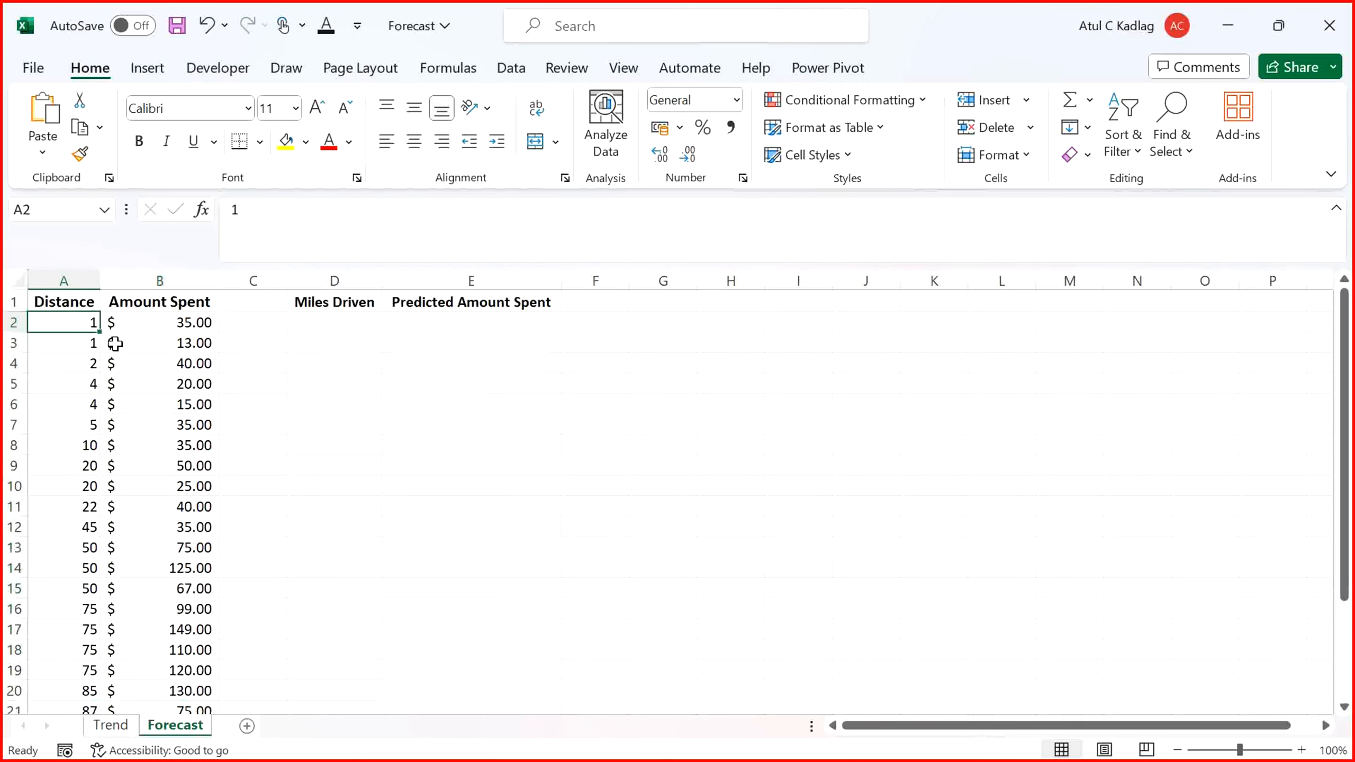
Compare the first Distance value in A2 with its Amount Spent in B2, ending at the Miles Driven column
key(Right)
key(Left)
key(shift+Right)
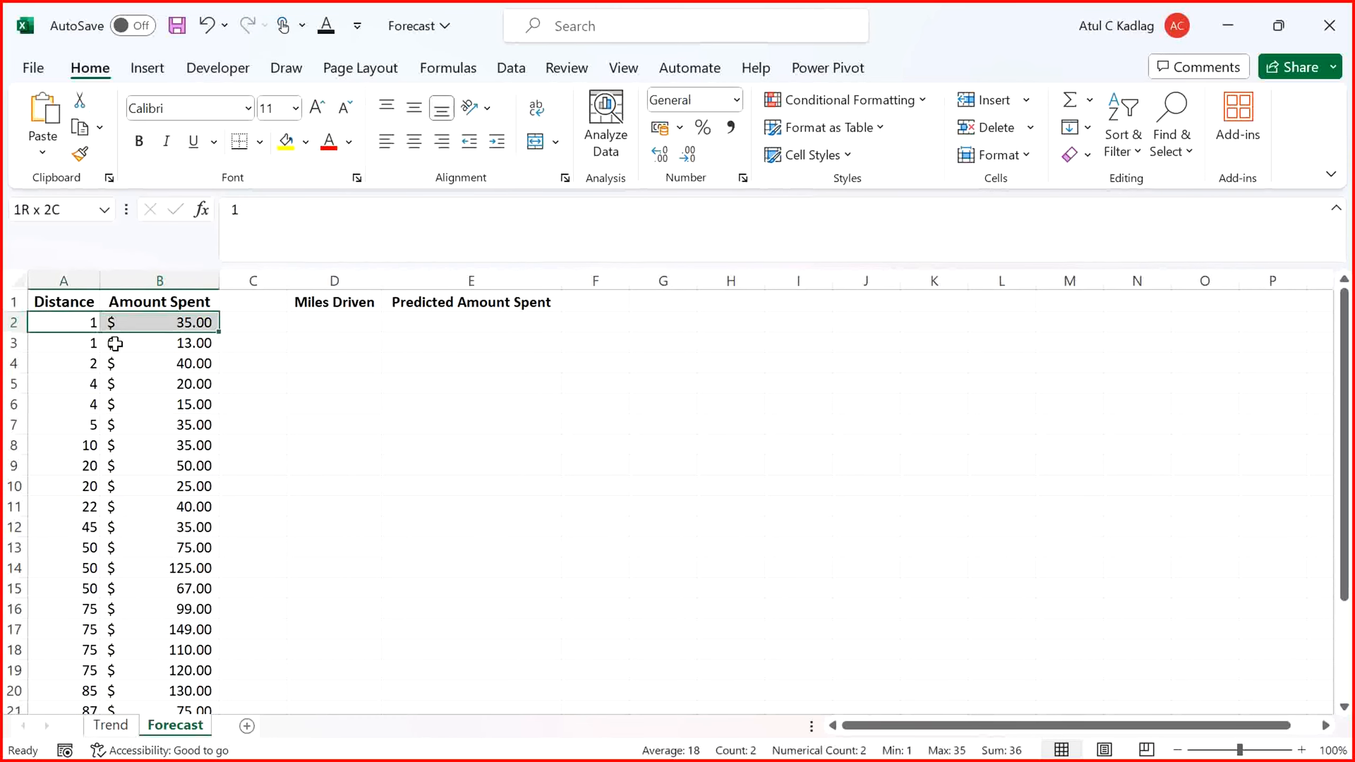
key(Right)
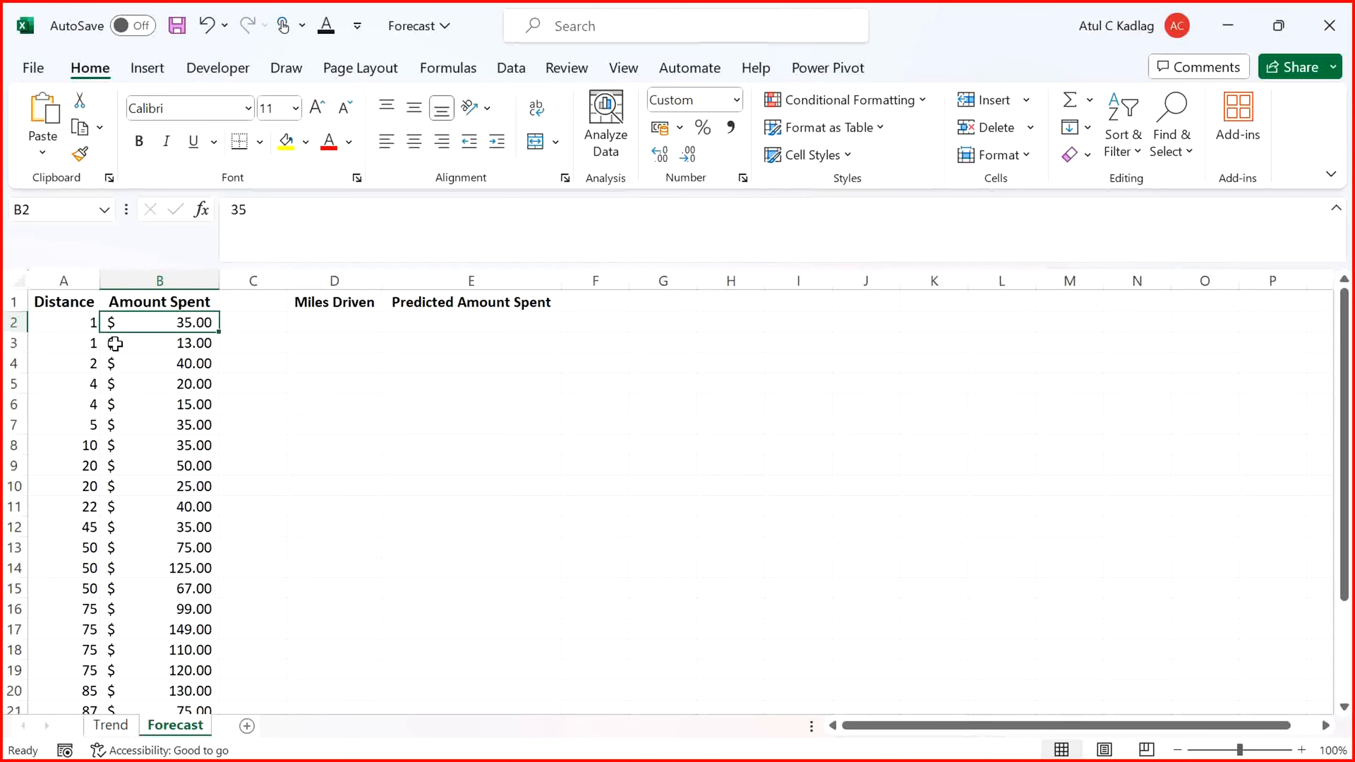
key(Left)
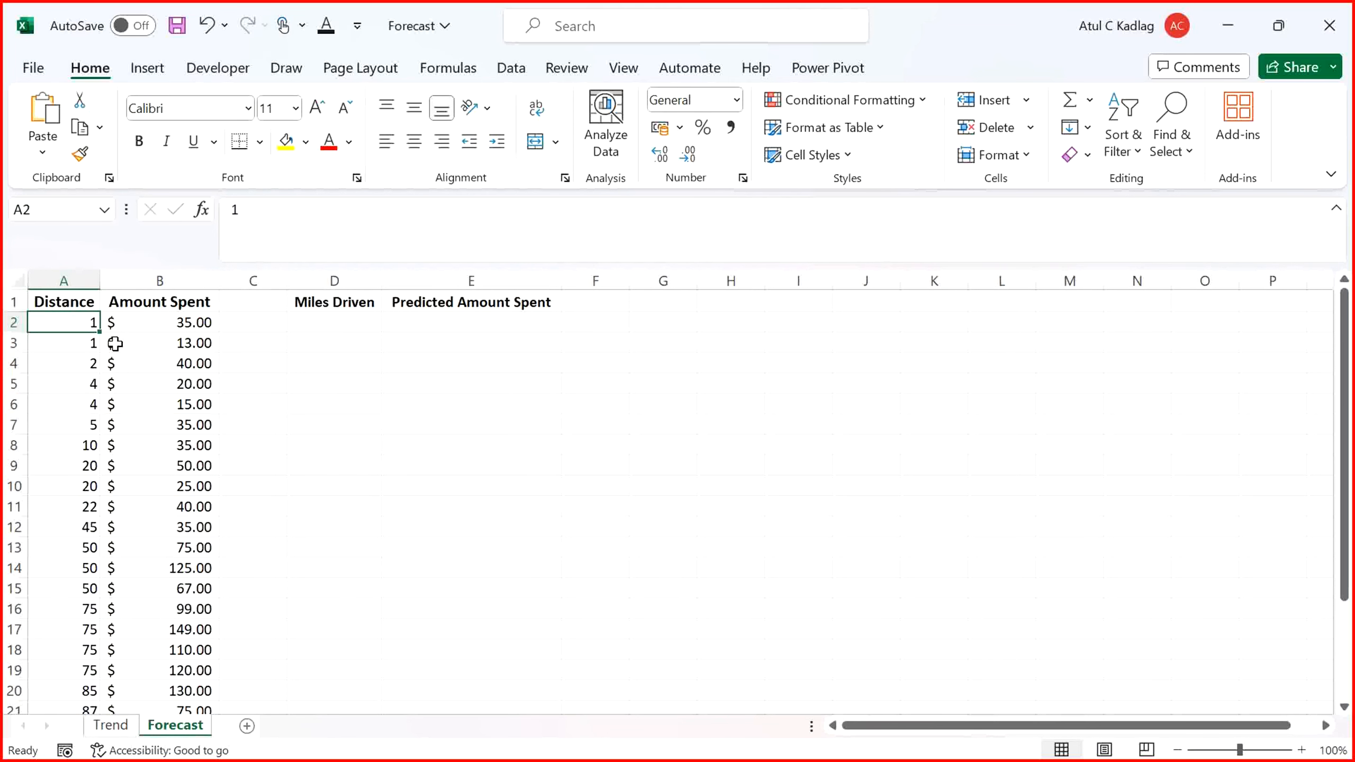
key(Right)
key(Right)
key(Right)
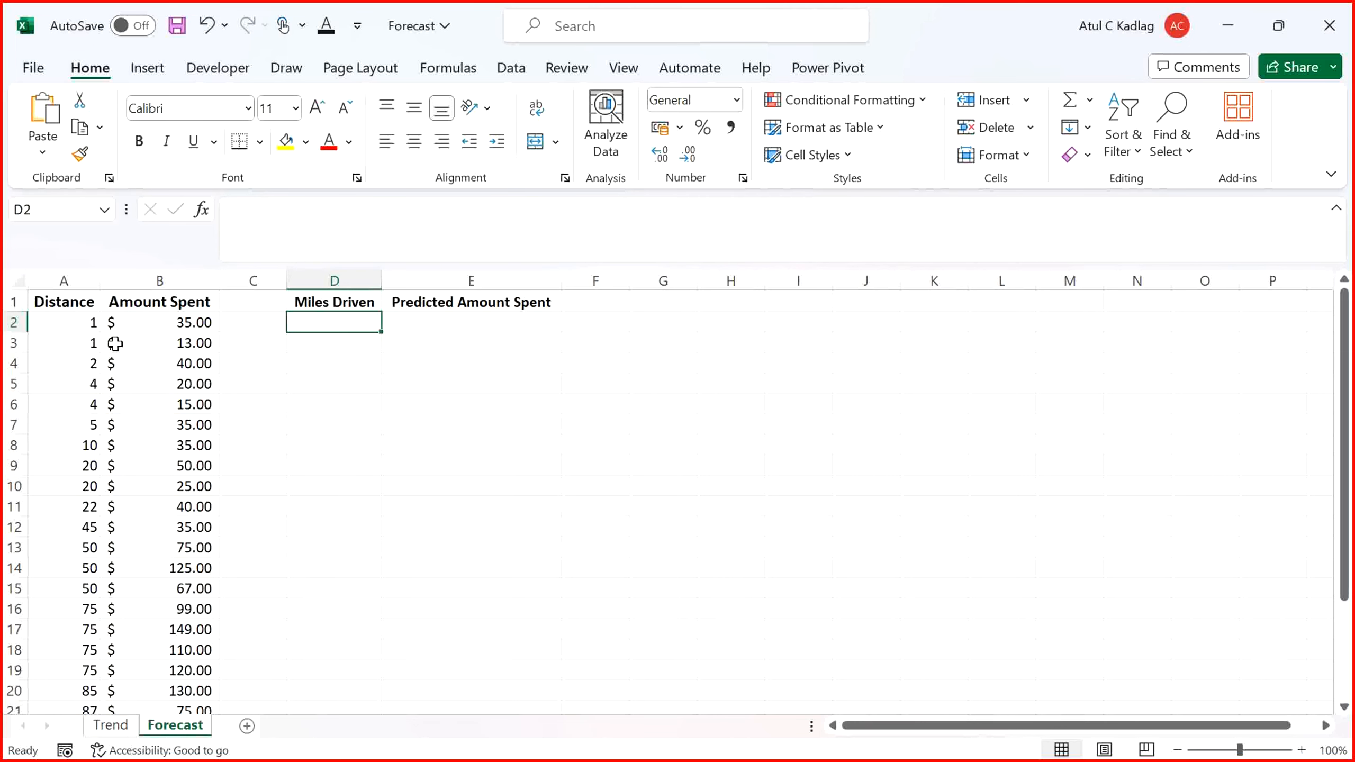
key(Right)
text(=FOREC)
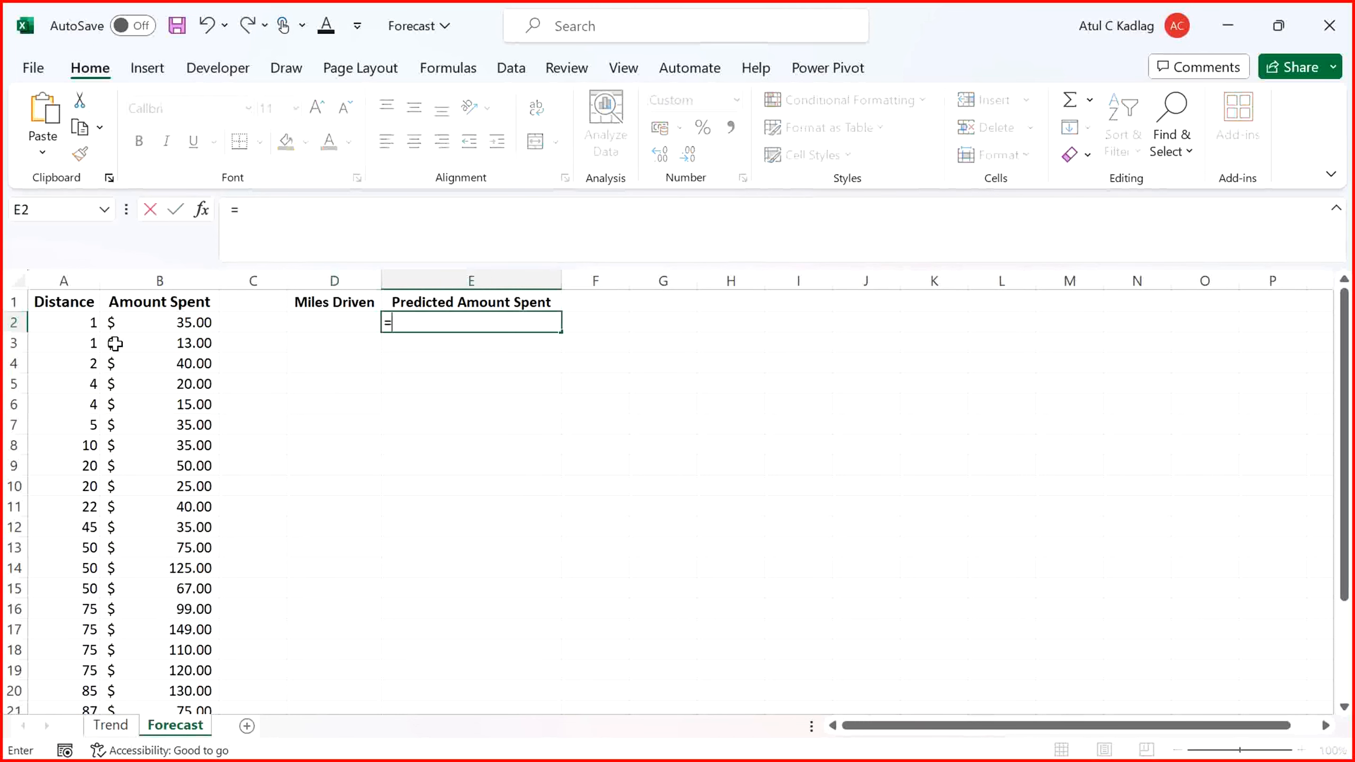
key(Down)
key(Down)
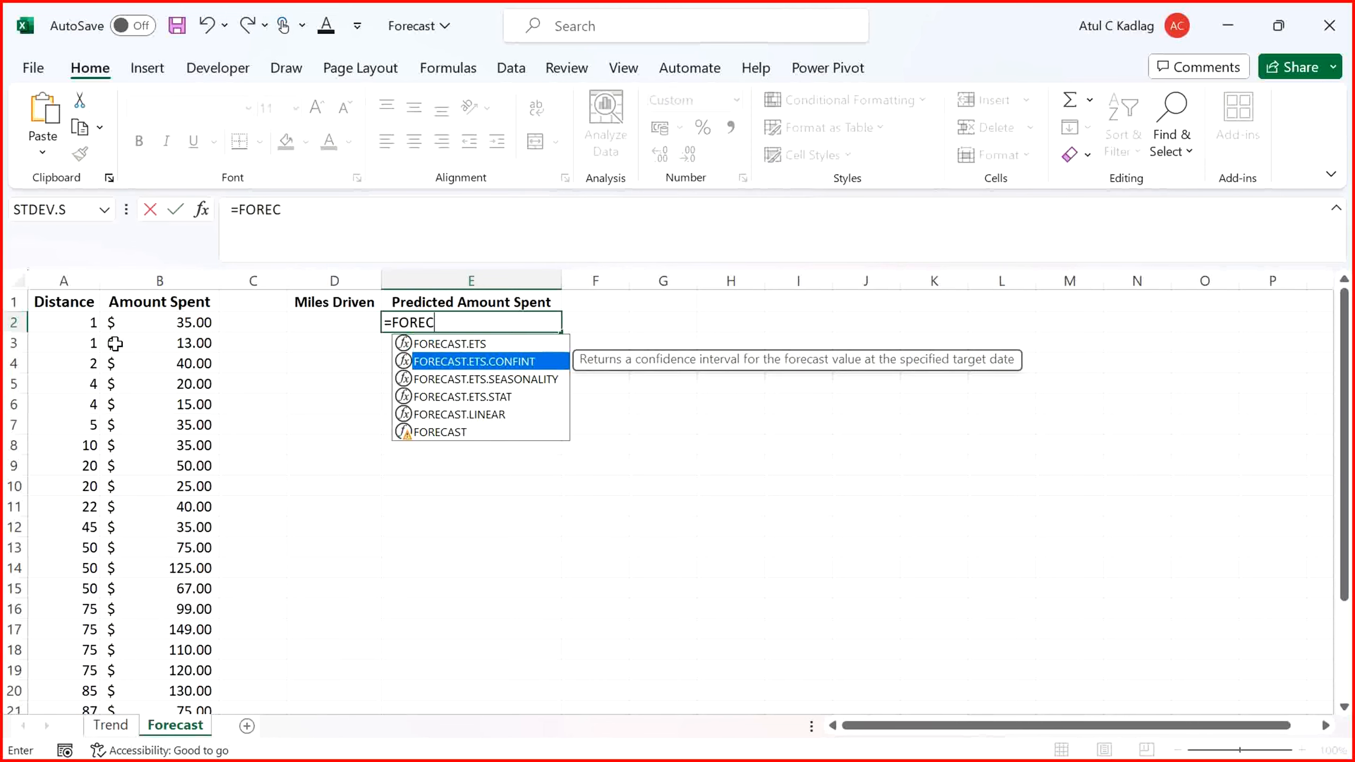
key(Up)
key(Down)
key(Down)
key(Down)
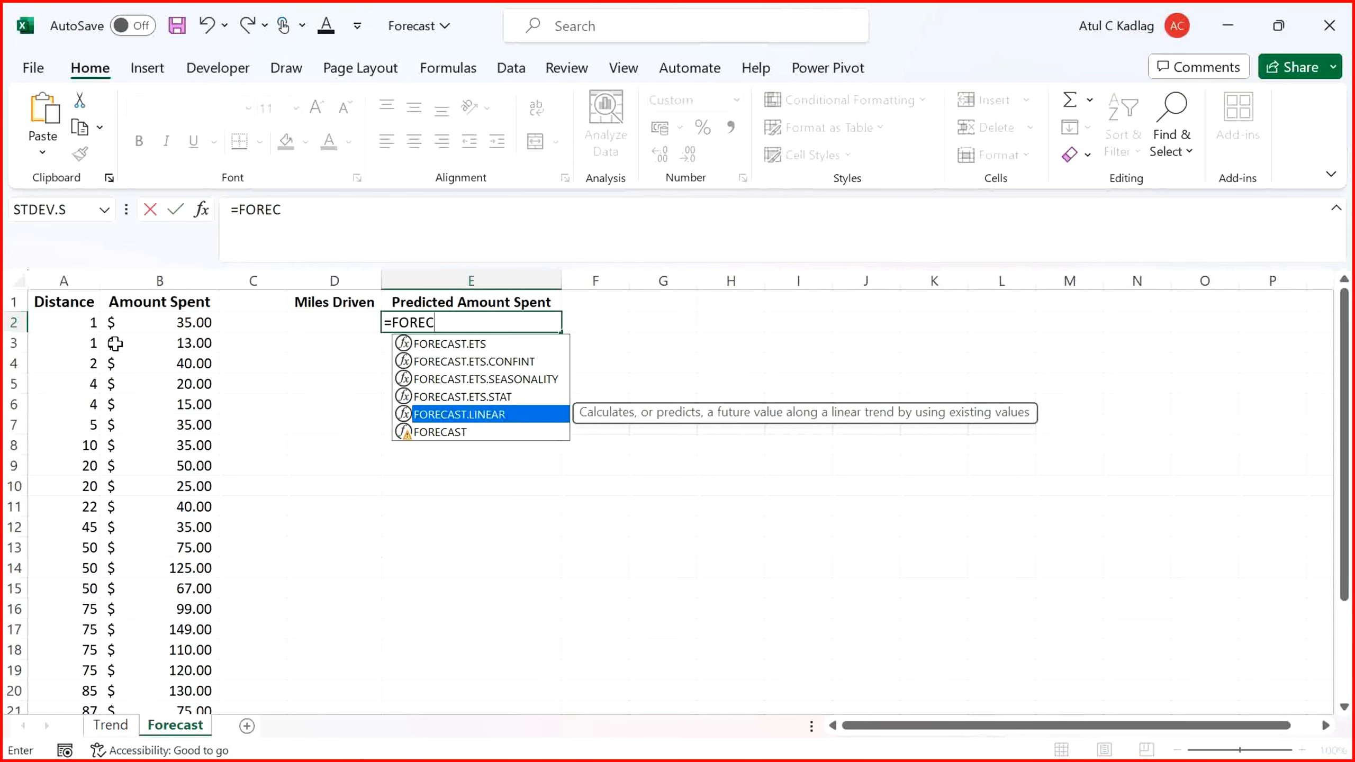
key(Tab)
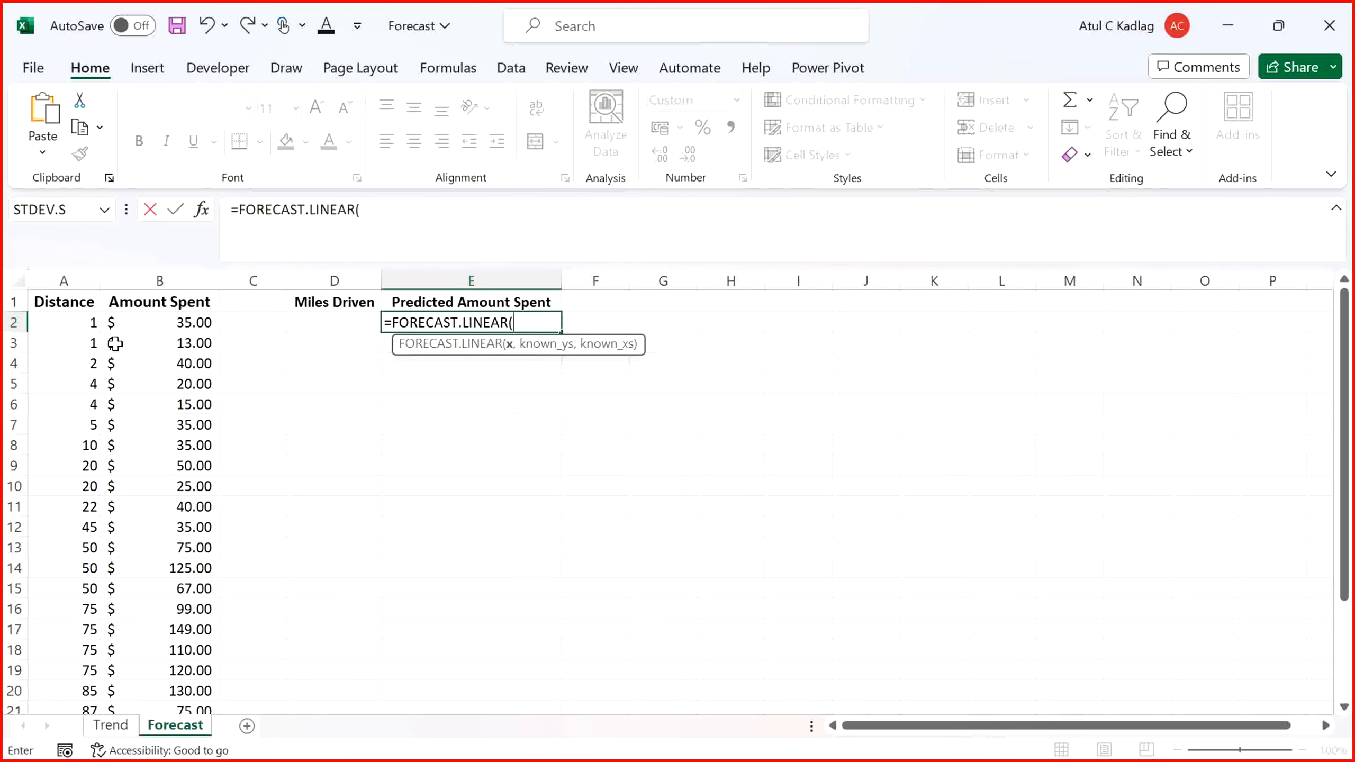
key(Escape)
Enter 30 as the Miles Driven value in D2
key(Left)
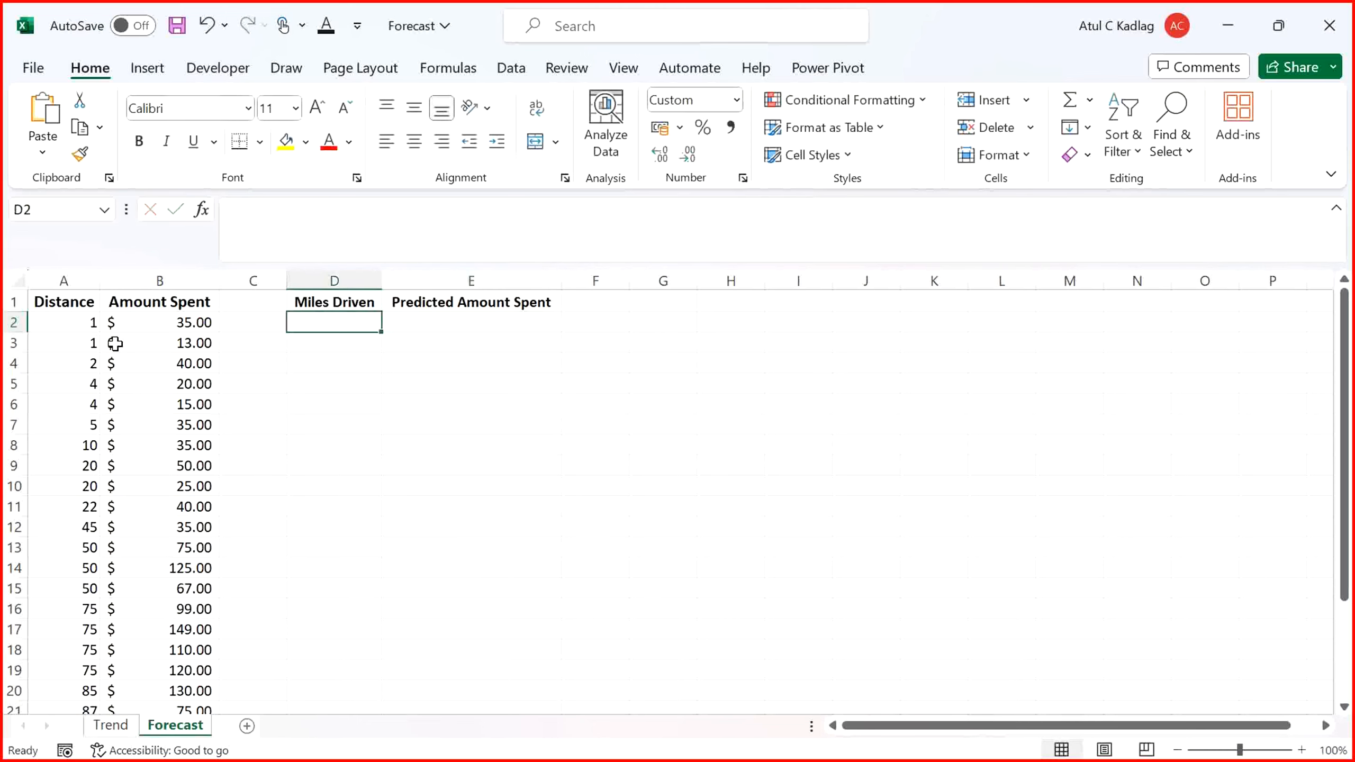
text(30)
key(Return)
Start a FORECAST.LINEAR formula in E2 under Predicted Amount Spent, with D2 as the x argument
key(Up)
key(Right)
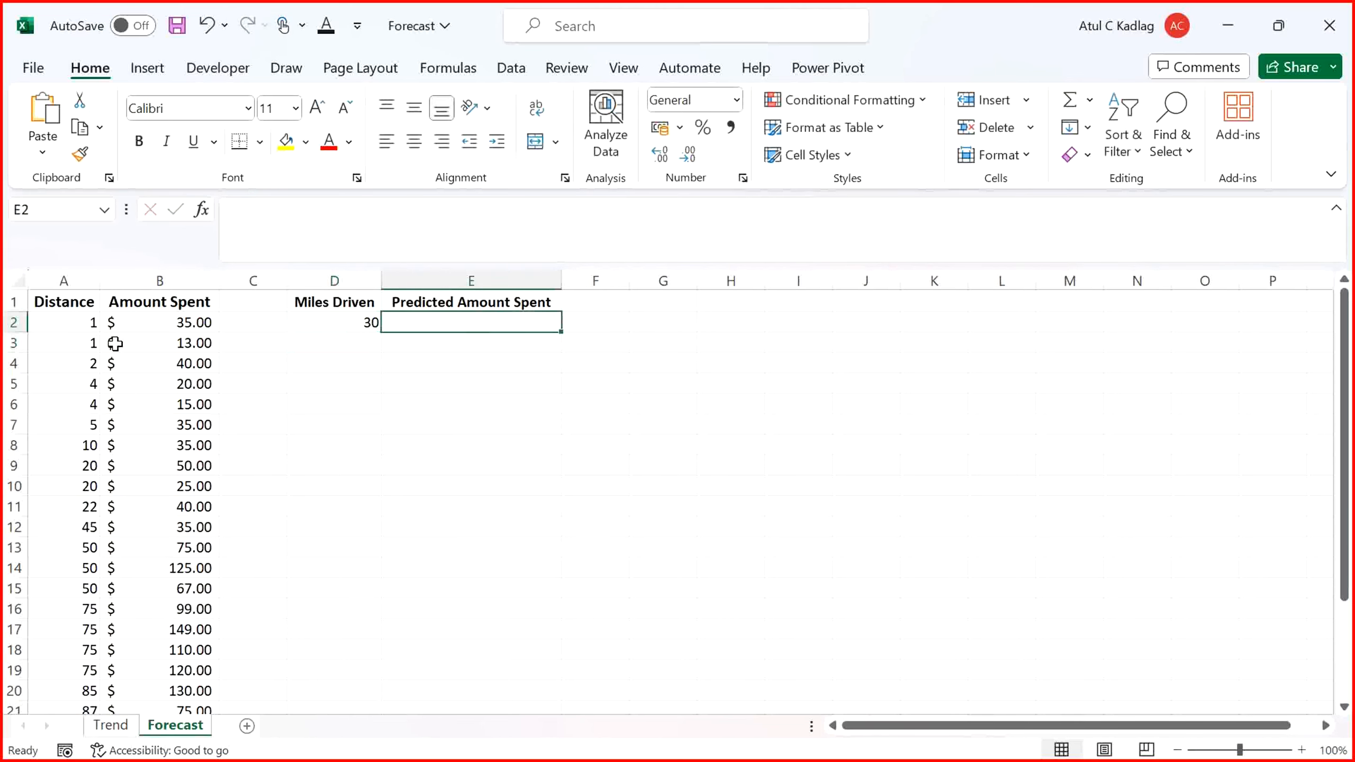
text(FOR)
key(BackSpace)
key(BackSpace)
key(BackSpace)
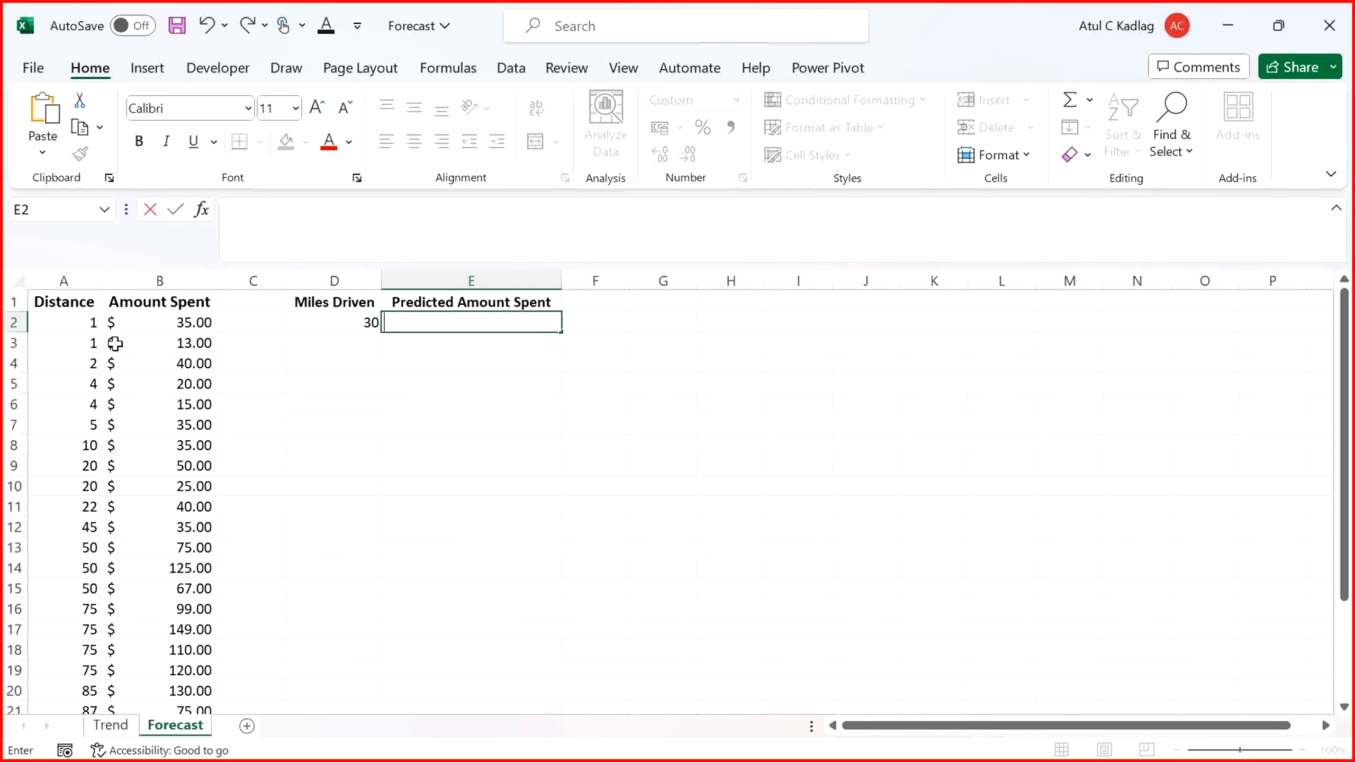
text(=FORE)
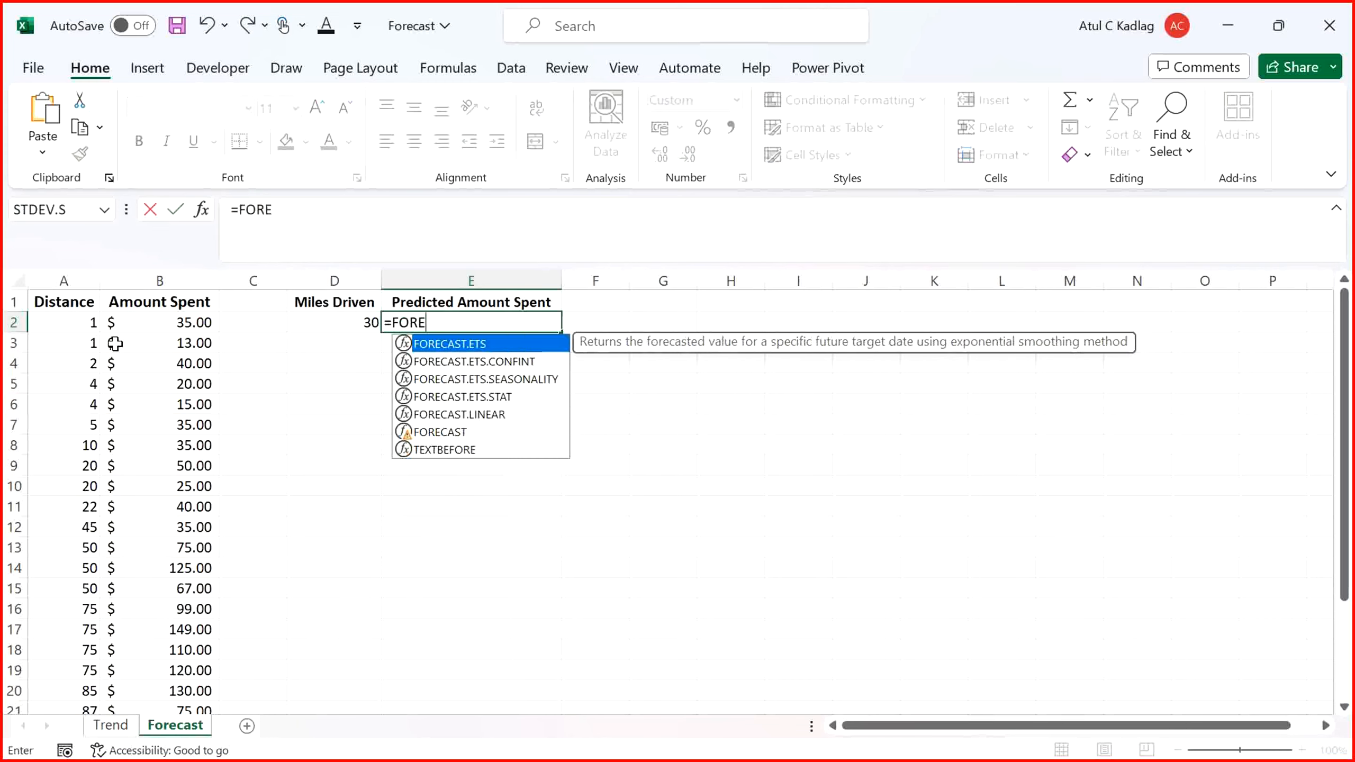
key(Down)
key(Down)
key(Down)
key(Down)
key(Tab)
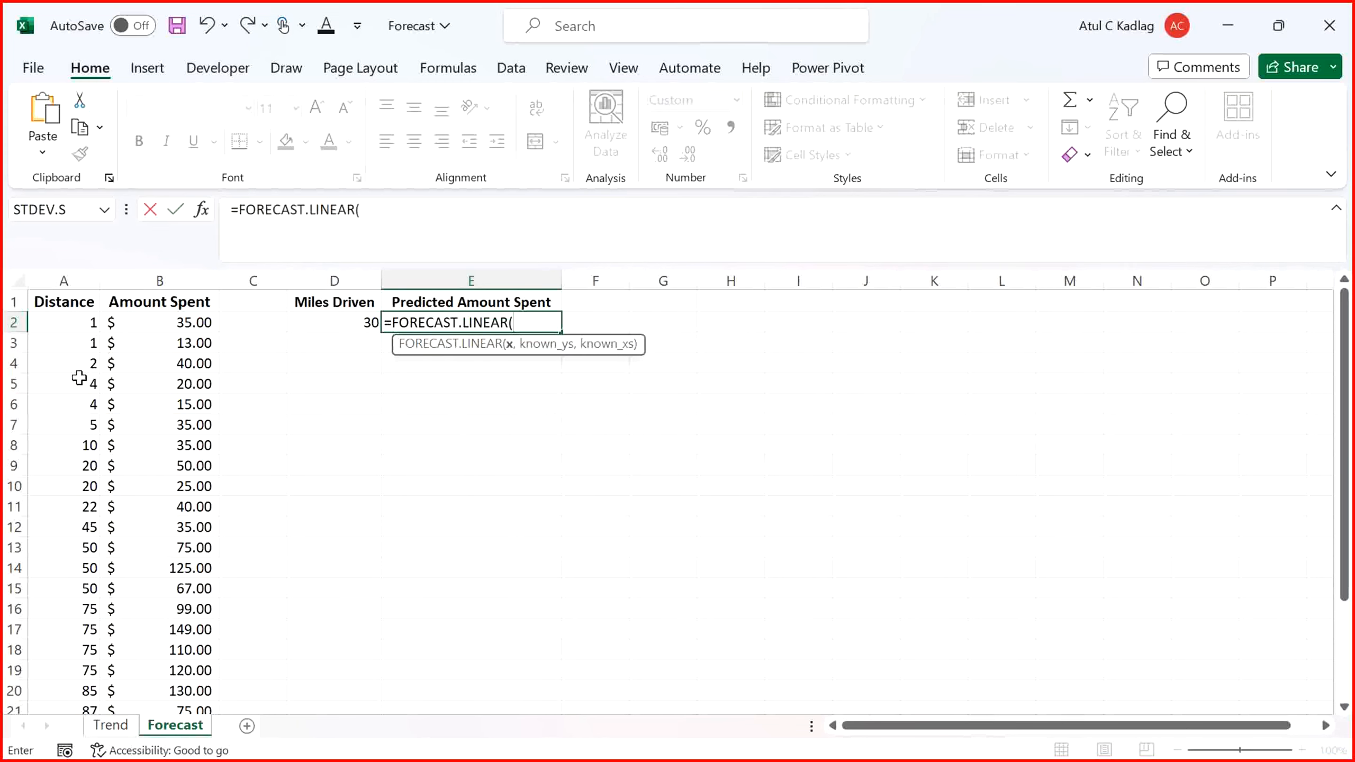
click(355, 321)
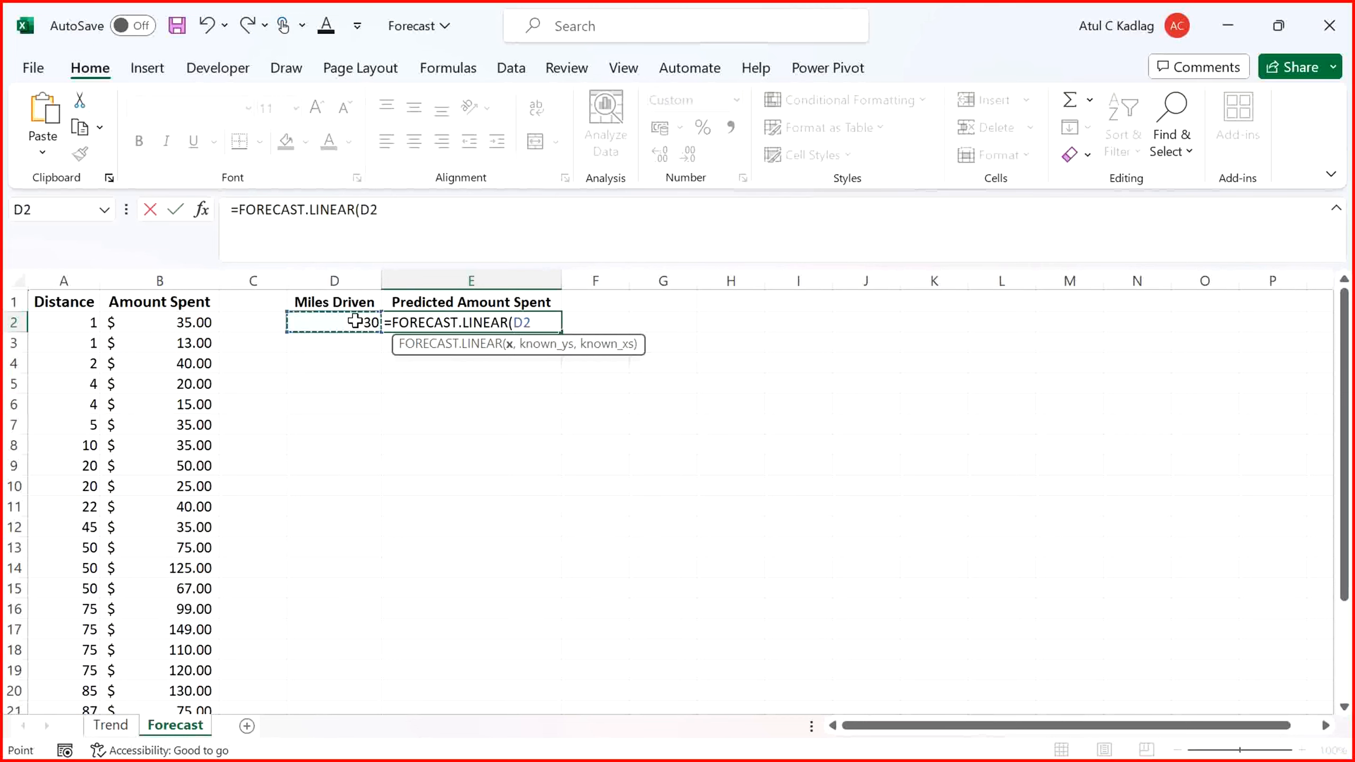
text(,)
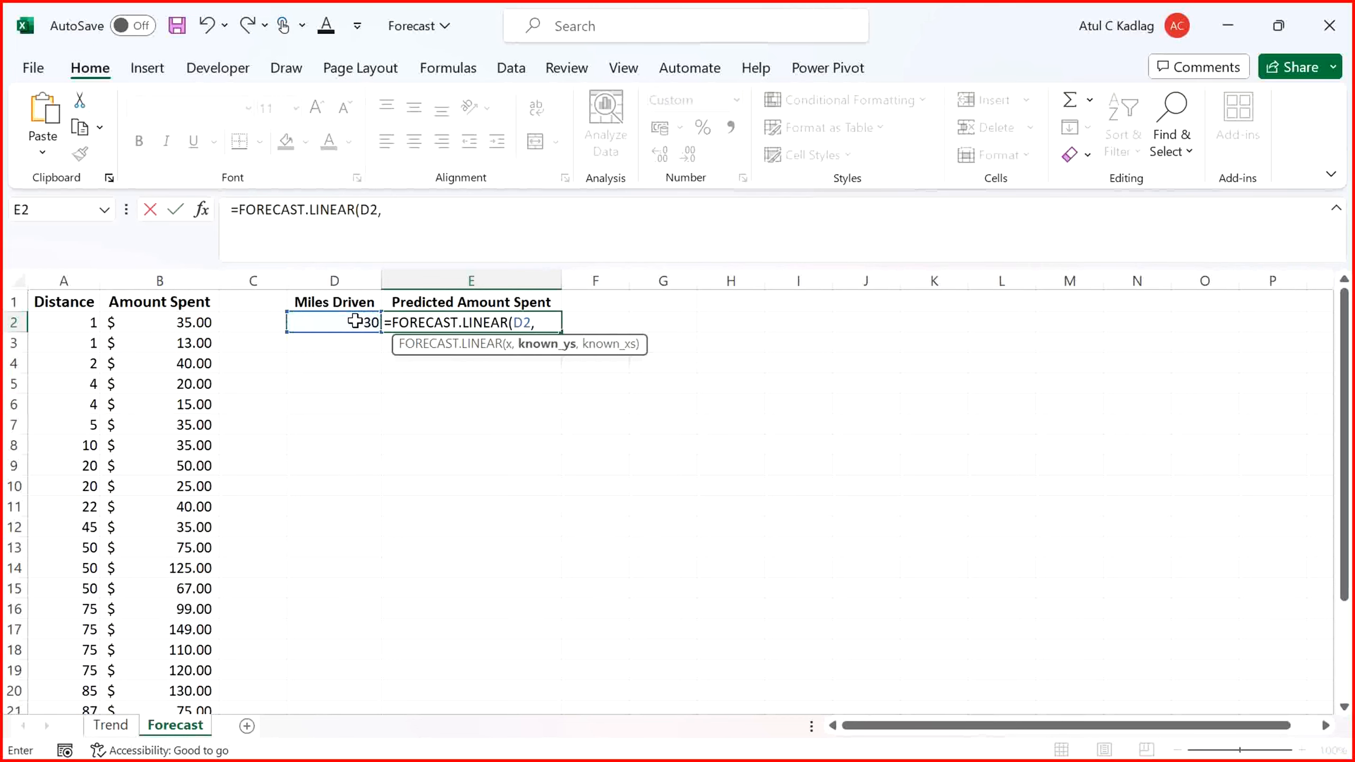
Supply the Amount Spent range B2:B27 as the formula's known_ys argument and proceed to known_xs
click(164, 323)
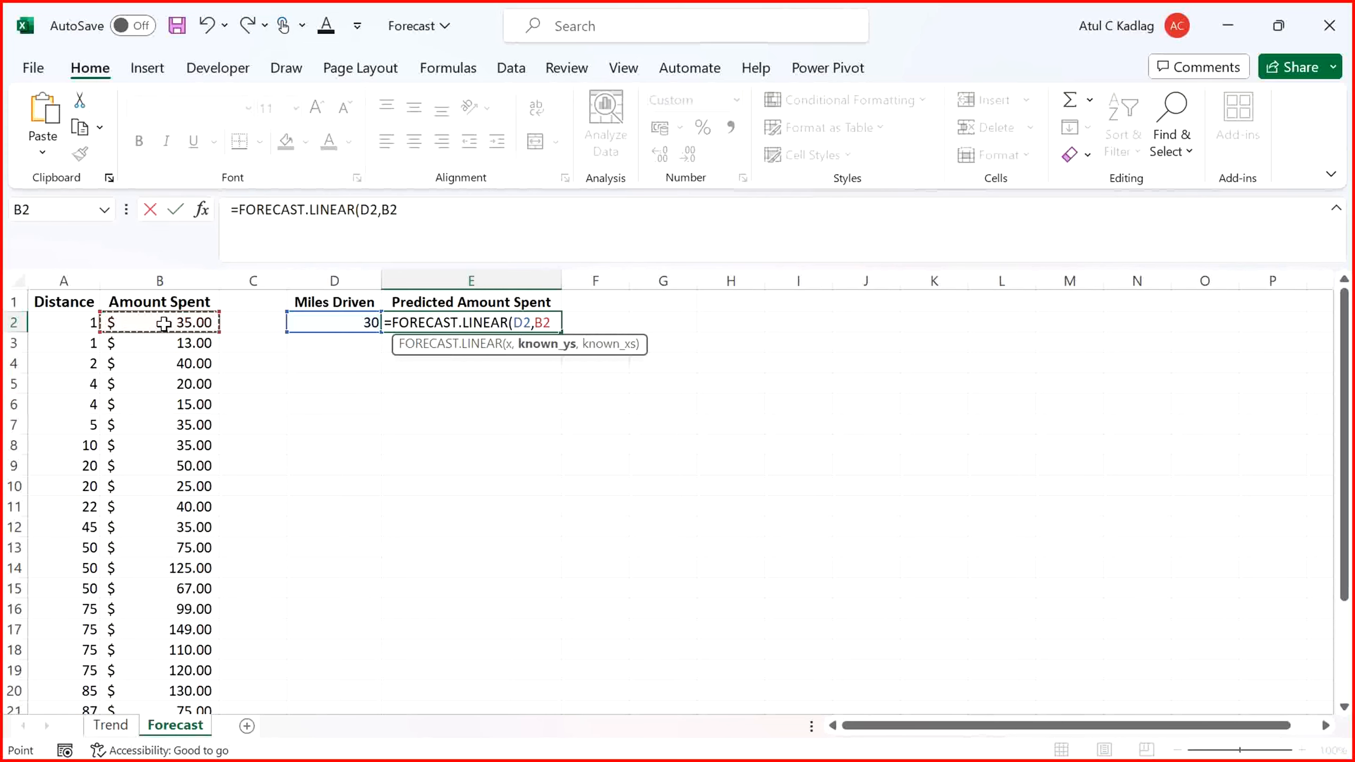
drag(163, 323, 164, 691)
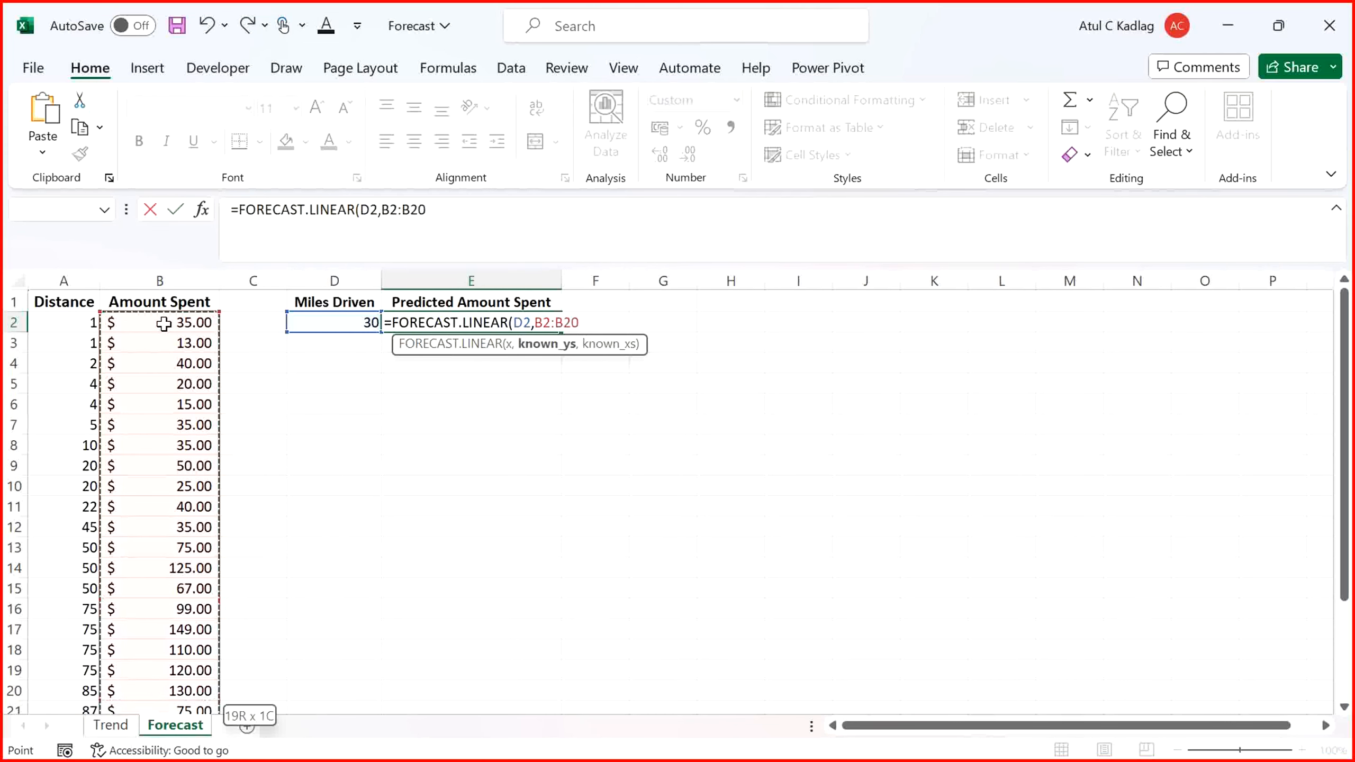
key(shift+Down)
key(shift+Down)
key(shift+Down)
key(shift+Down)
key(shift+Down)
key(shift+Down)
key(shift+Down)
key(shift+Down)
key(shift+Down)
key(shift+Down)
key(shift+Up)
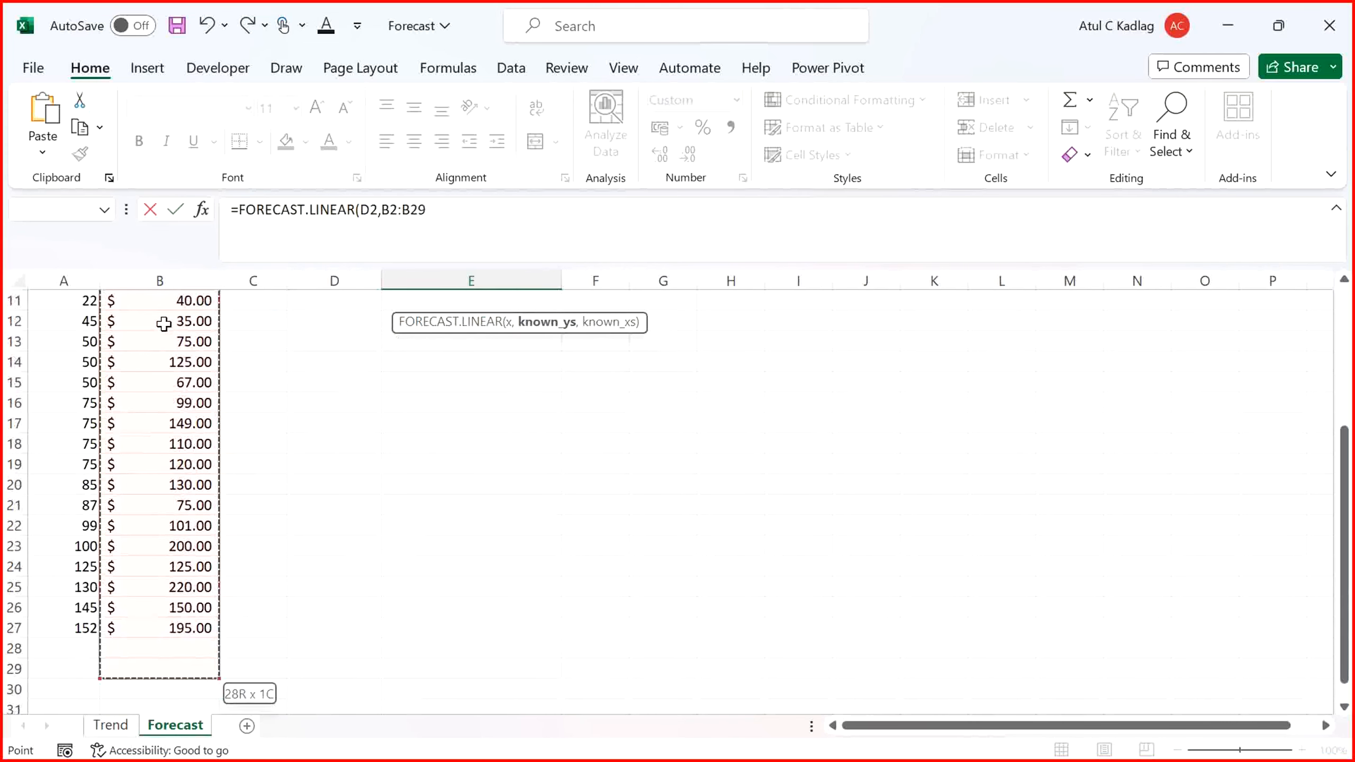
key(shift+Up)
key(shift+Up)
key(shift+Up)
key(shift+Down)
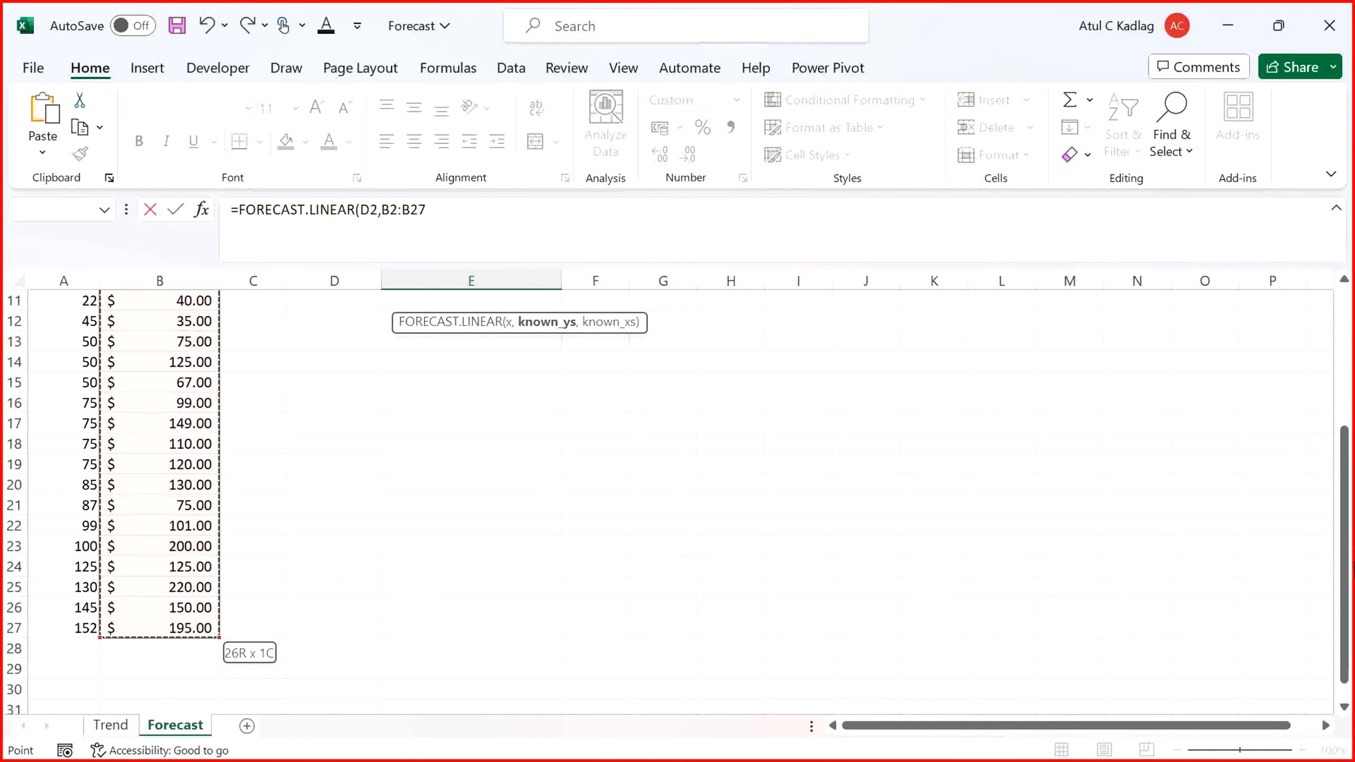
drag(1349, 555, 1349, 380)
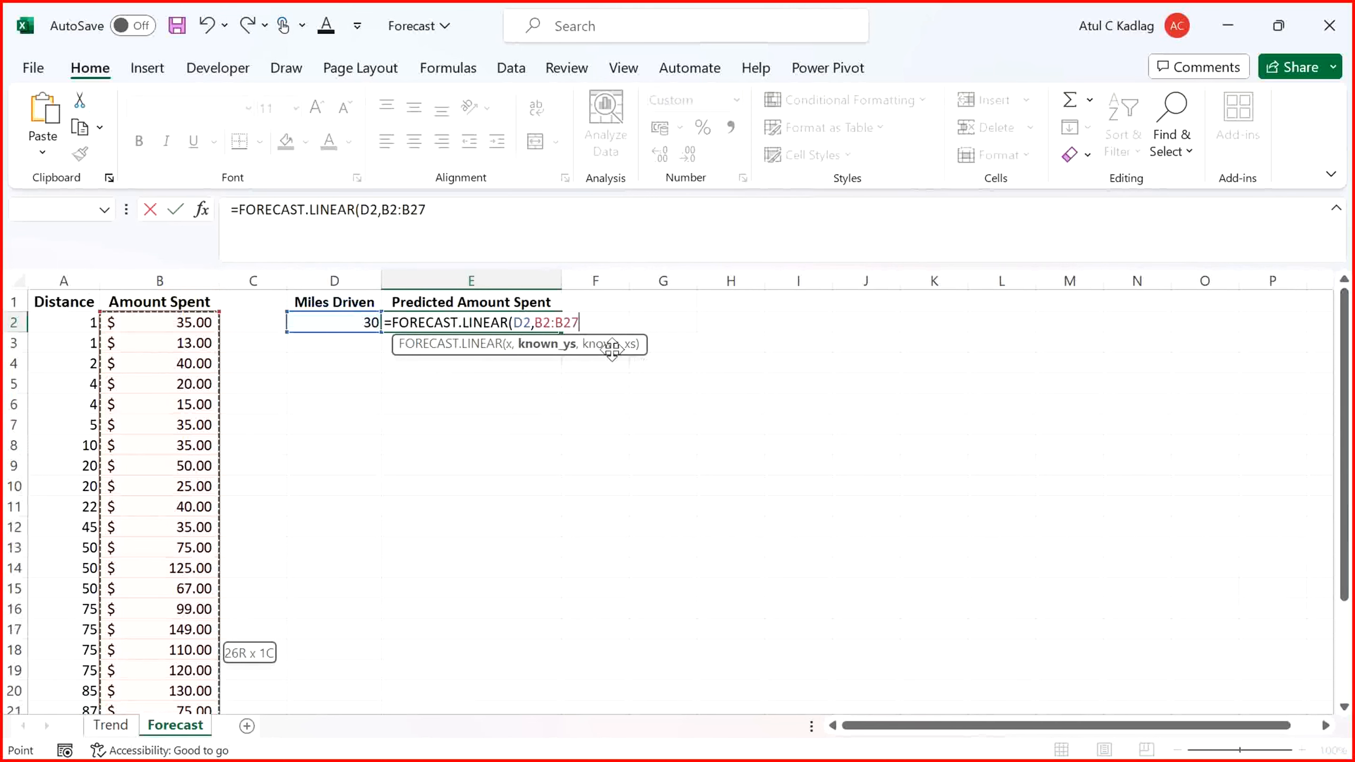
text(,)
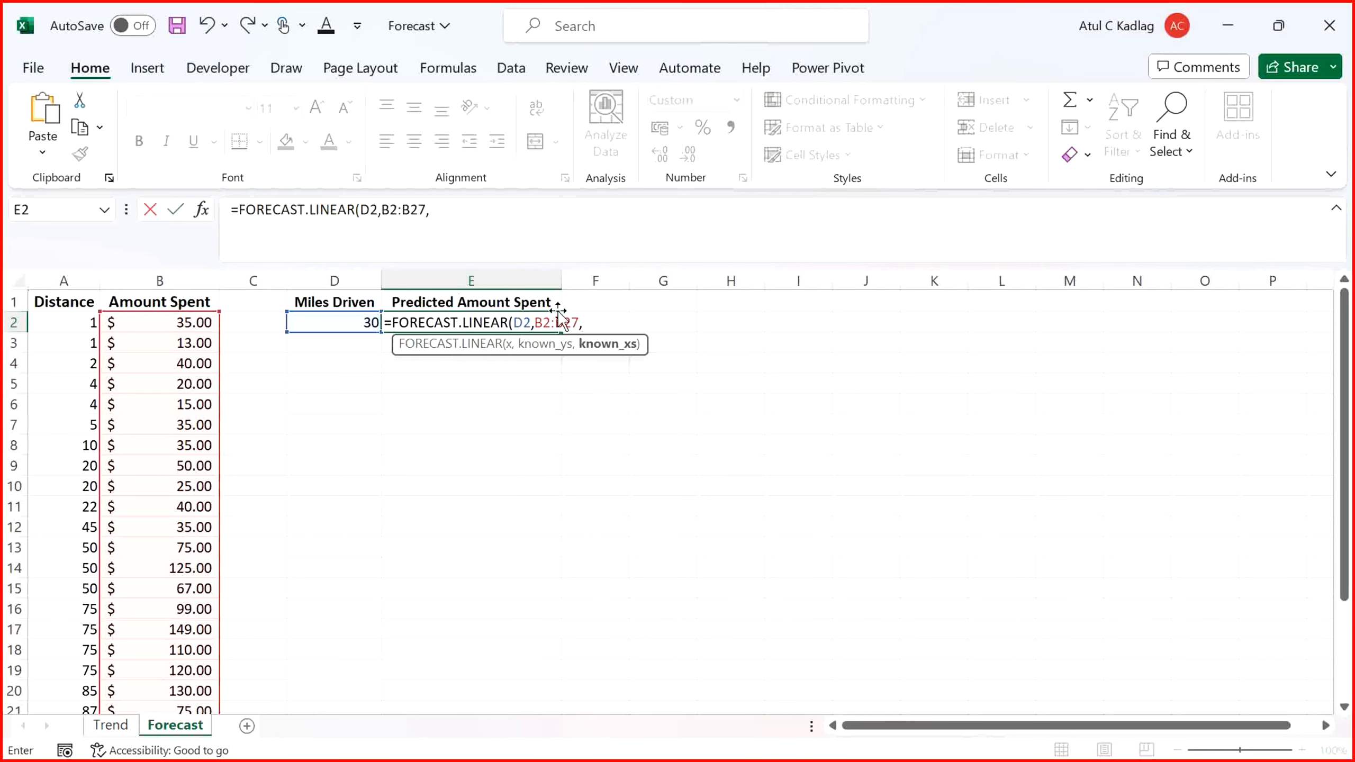
Complete the FORECAST.LINEAR formula in E2 with the Distance range A2:A27 as the known_xs argument
text(A3)
key(BackSpace)
text(2:A27)
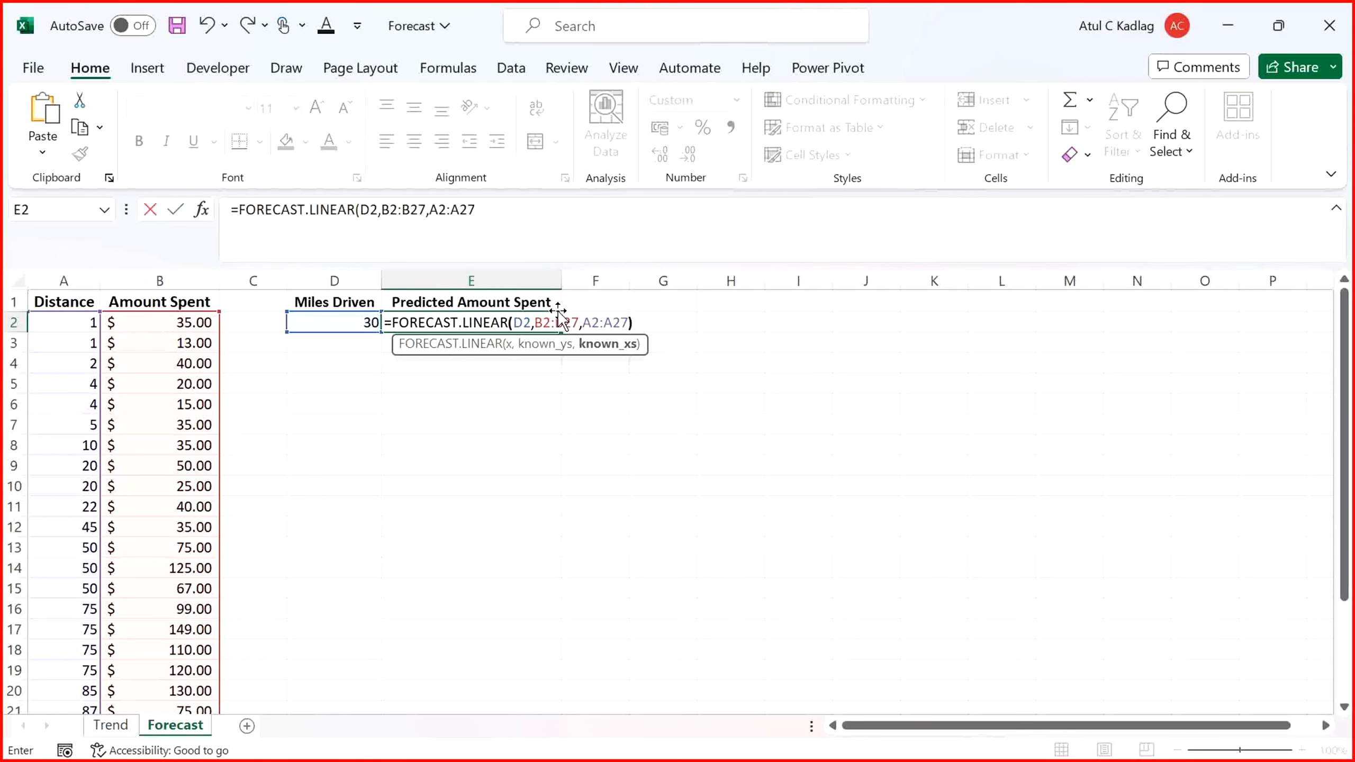
text())
key(Return)
key(Up)
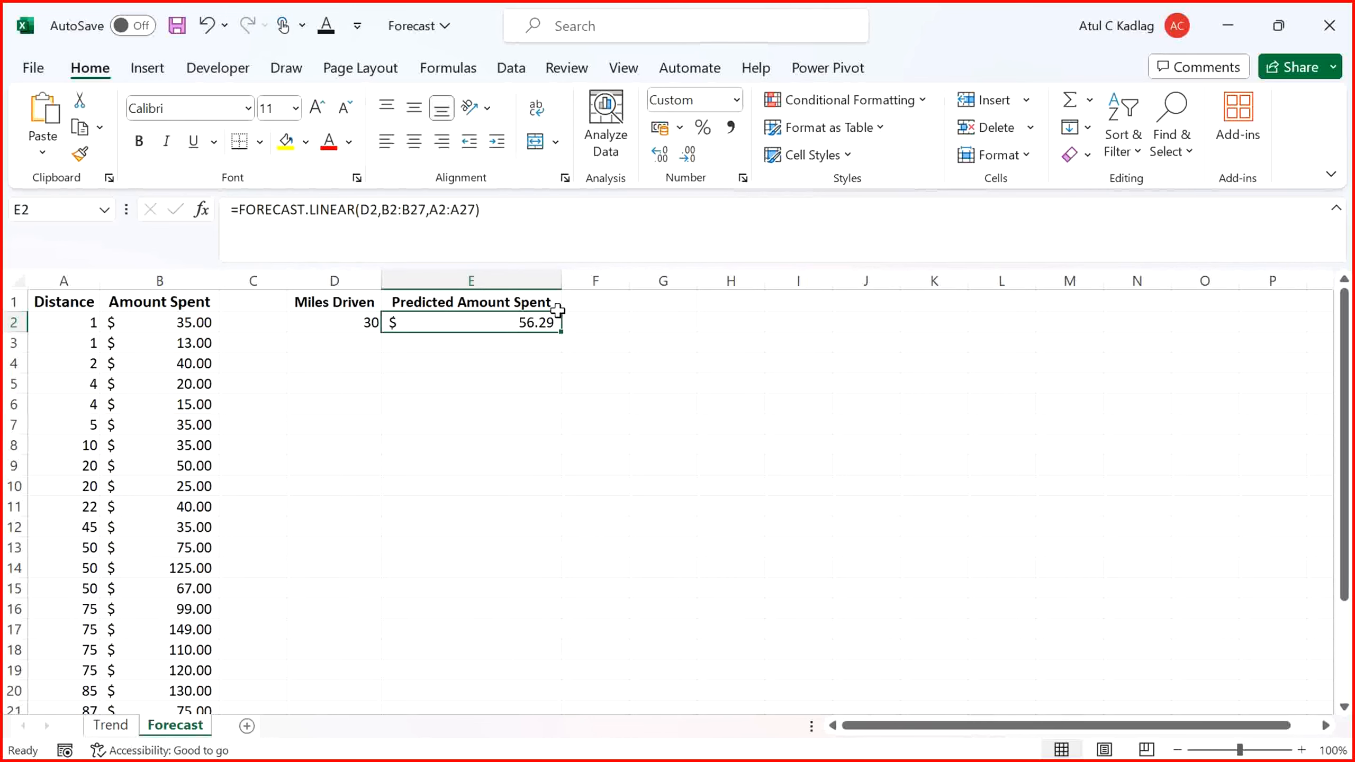
Compare the predicted amount in E2 with the Miles Driven input in D2 and the Amount Spent data in column B
key(Left)
key(Left)
key(Left)
key(Right)
key(Right)
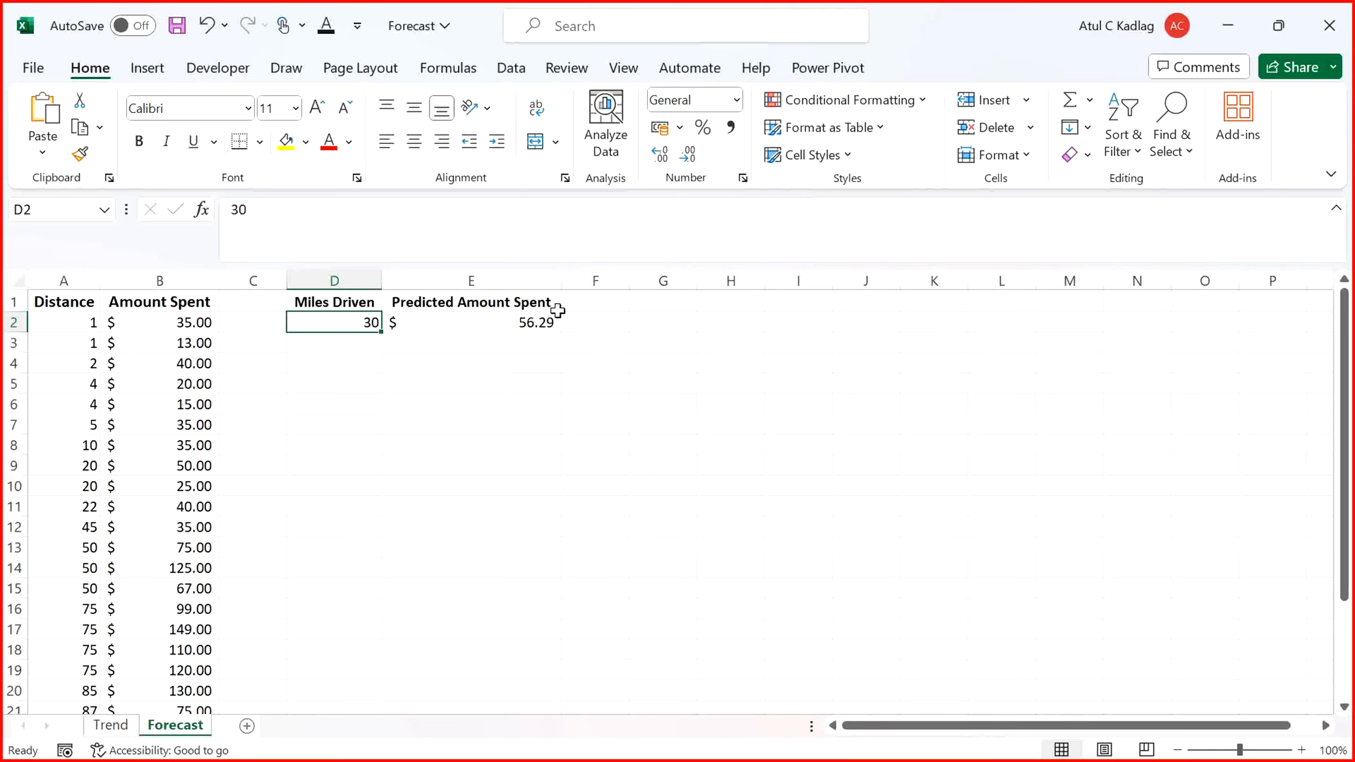
key(Right)
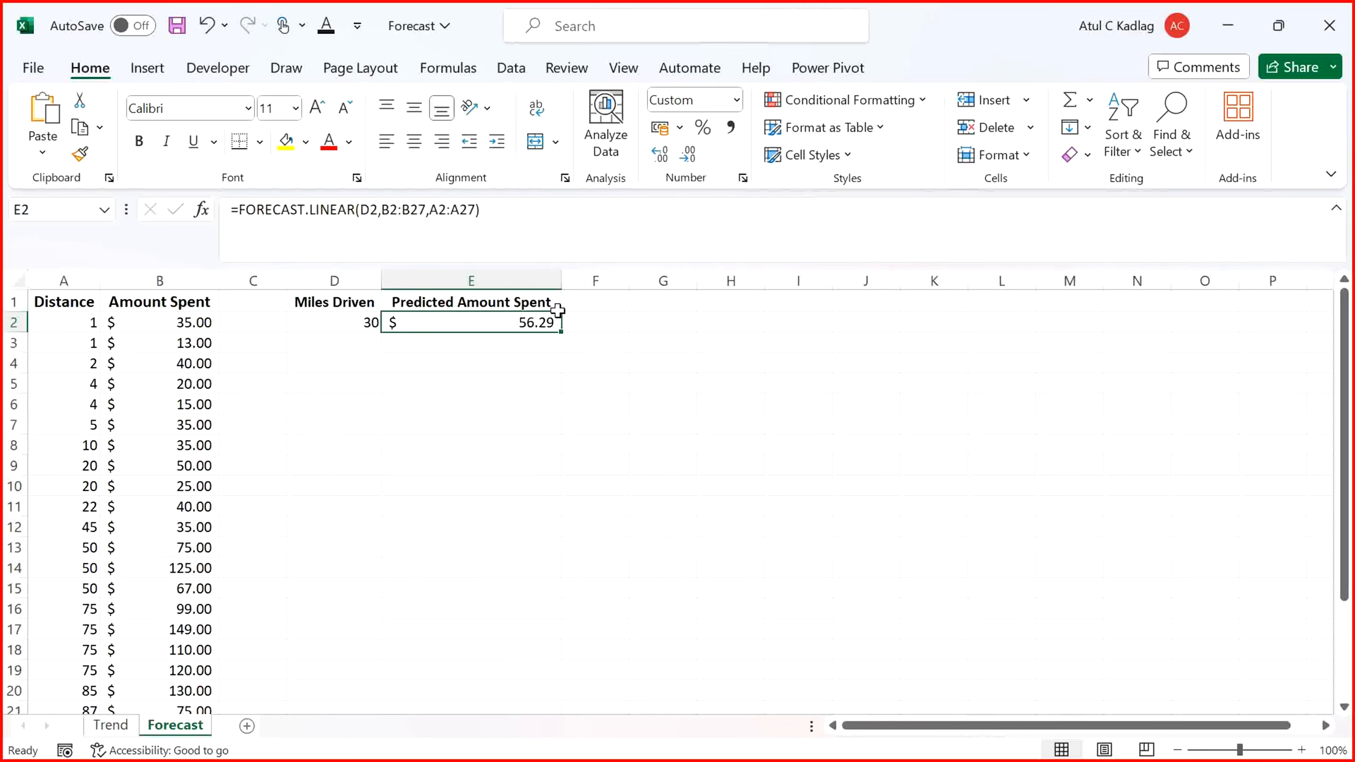
key(Left)
key(Left)
key(Left)
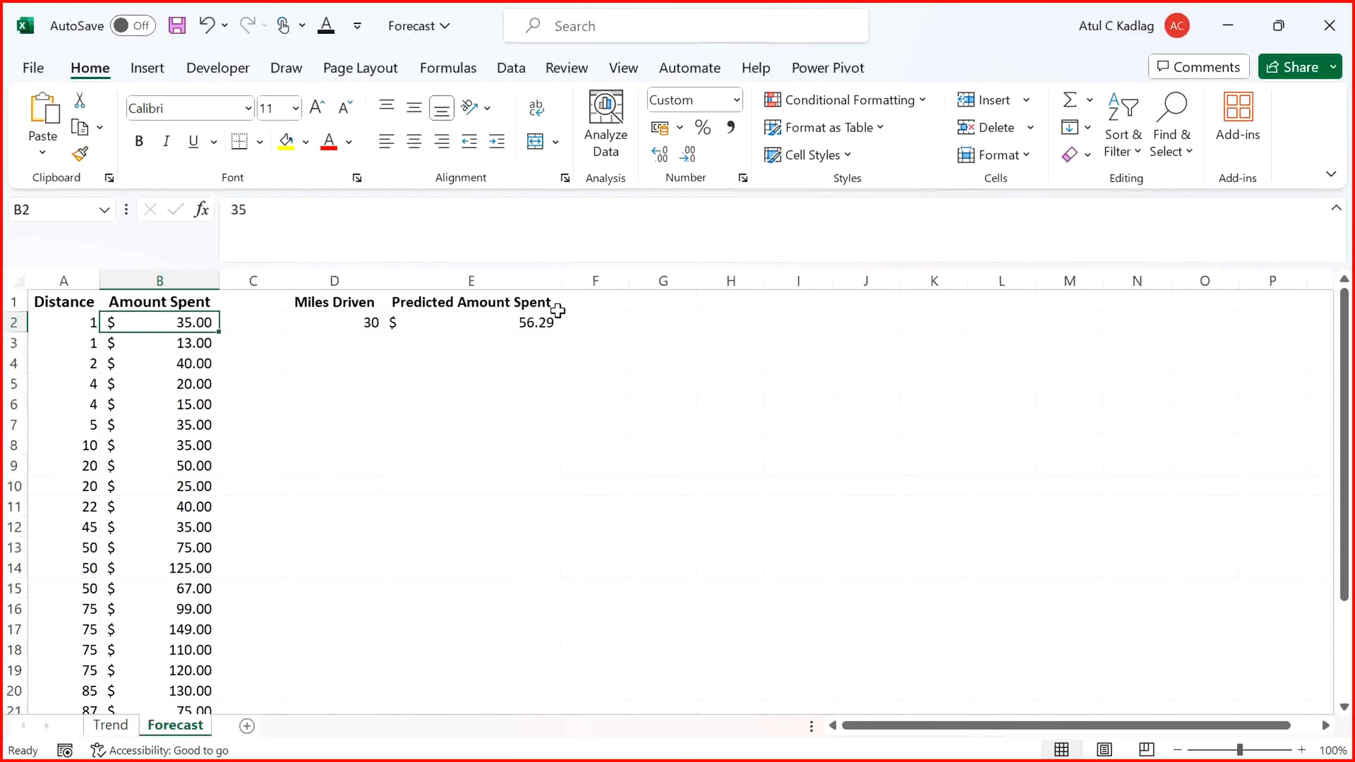
key(Right)
key(Right)
key(Right)
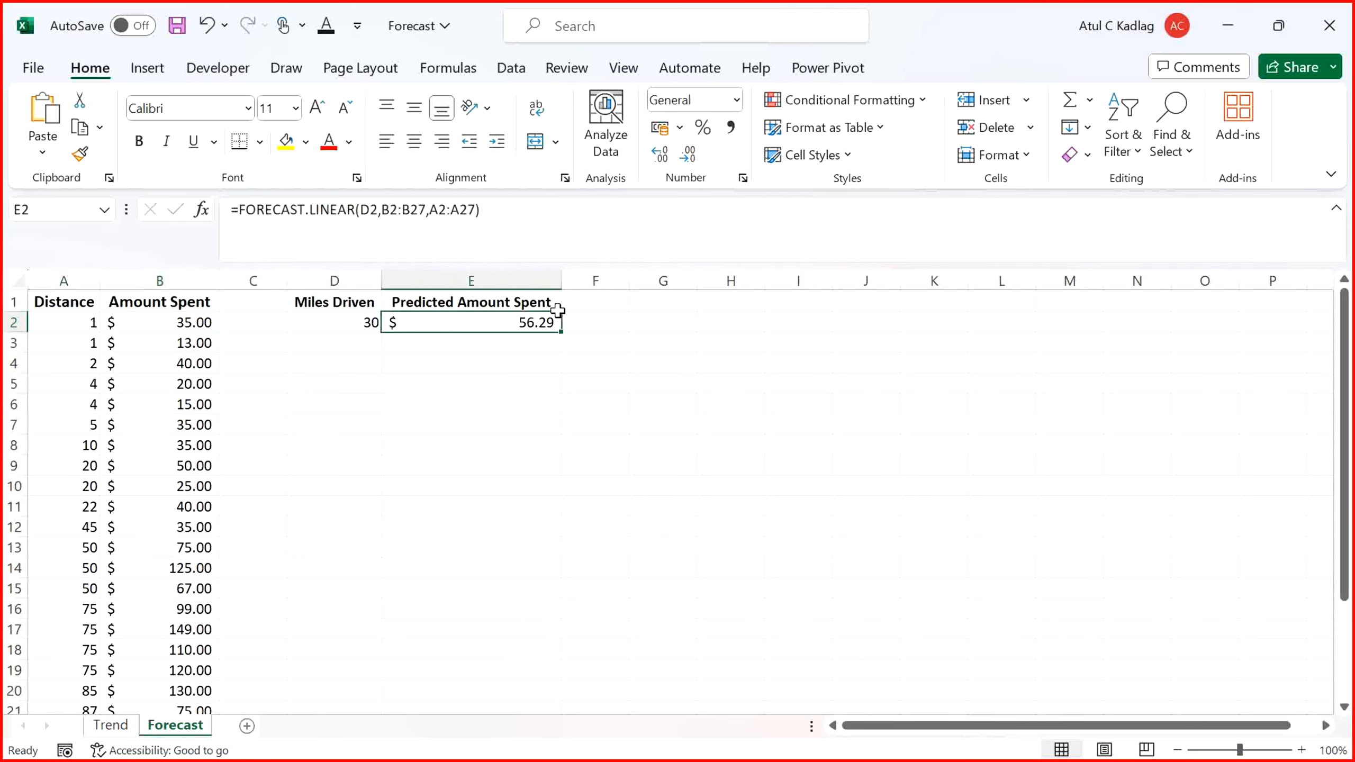
key(Left)
key(Left)
key(Left)
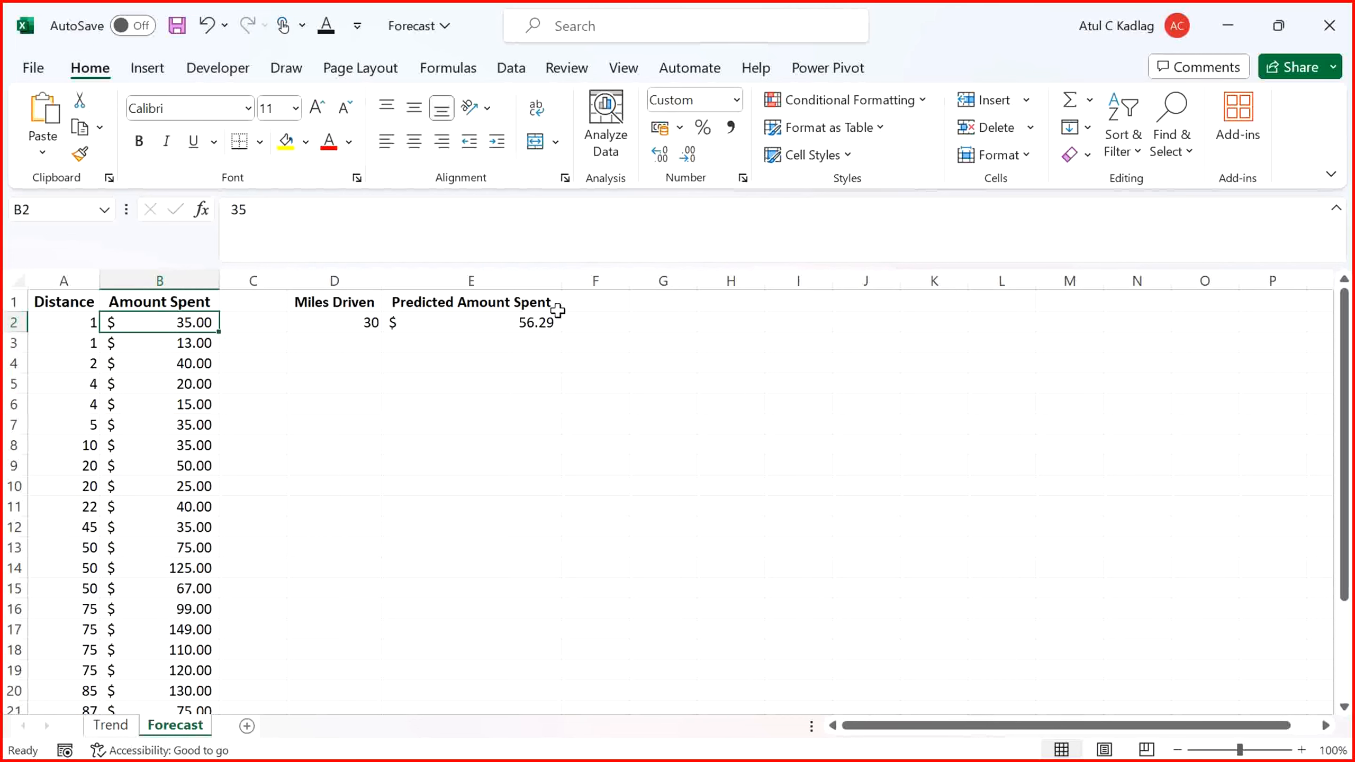
key(Right)
key(Right)
key(Right)
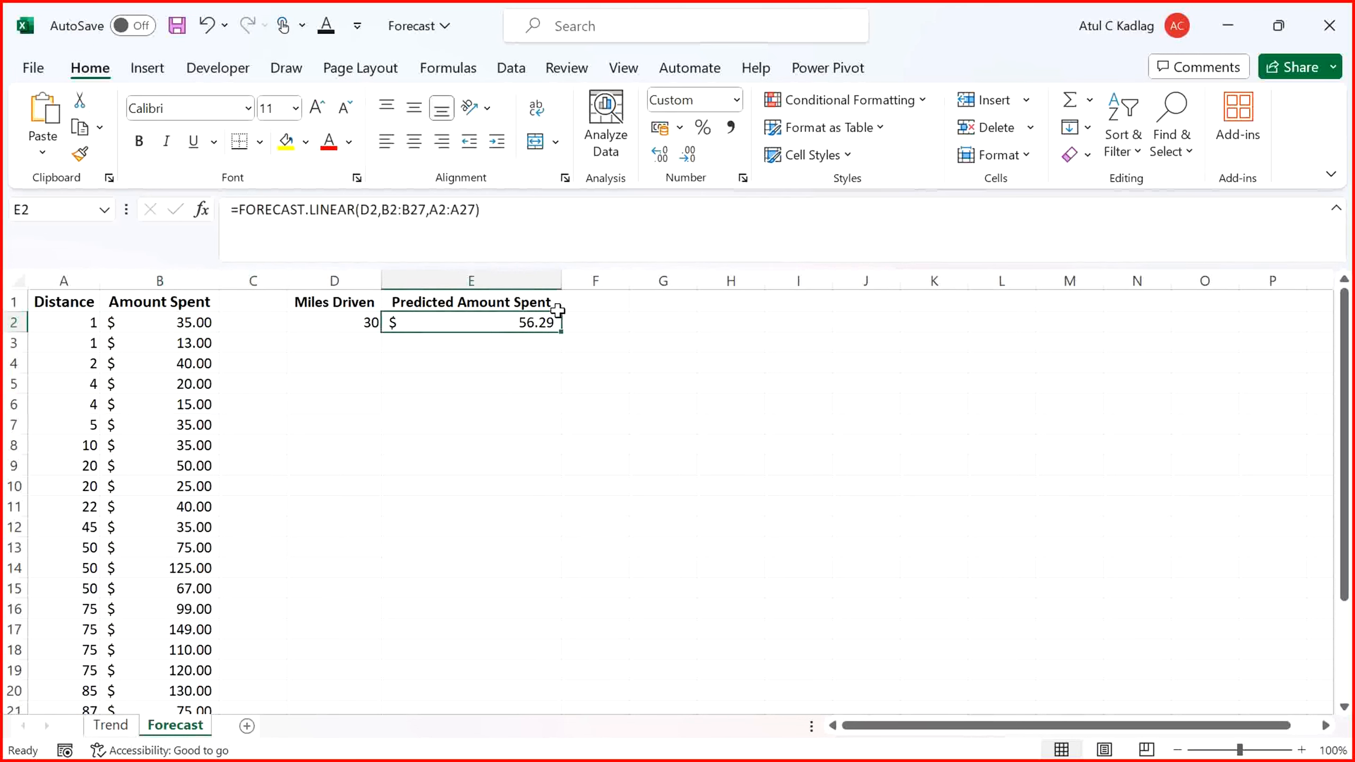
Set the Miles Driven value in D2 to 300
key(Left)
text(0)
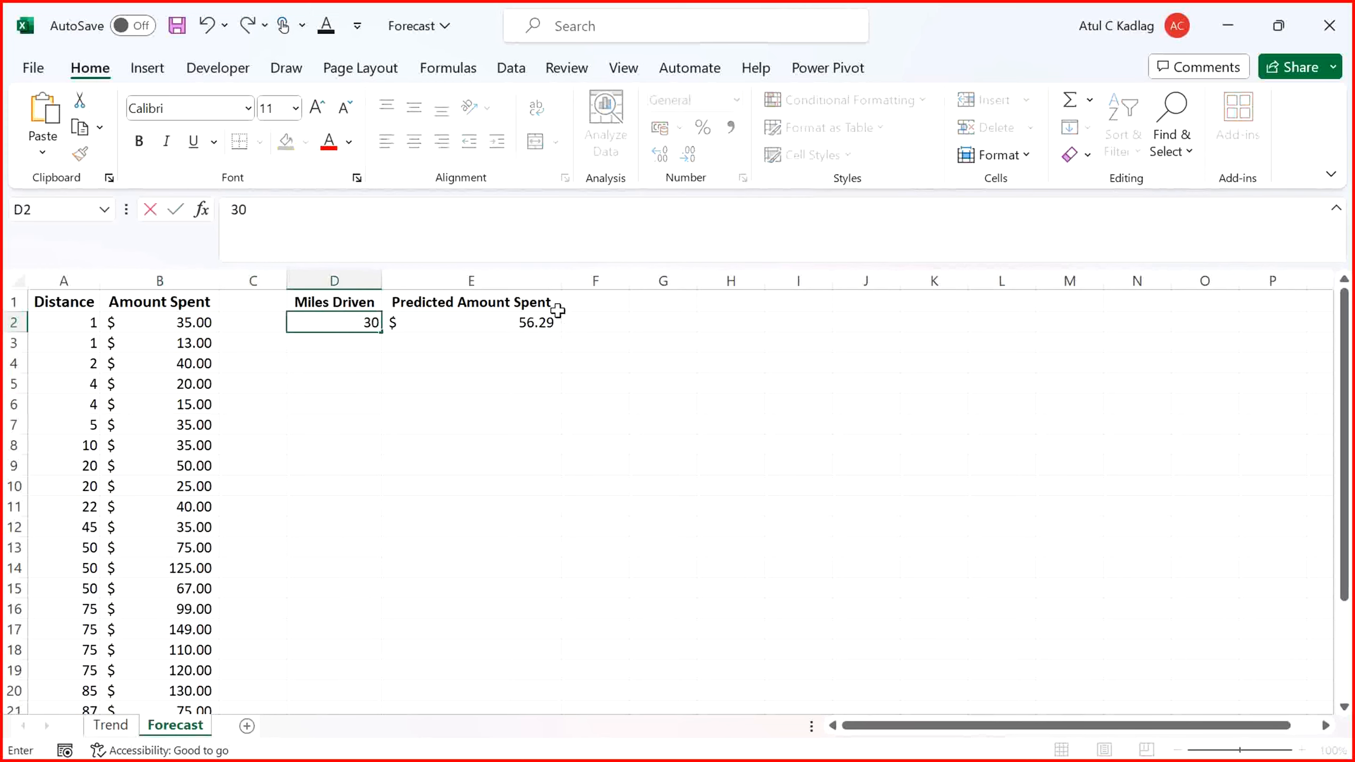
text(0)
key(Return)
key(Up)
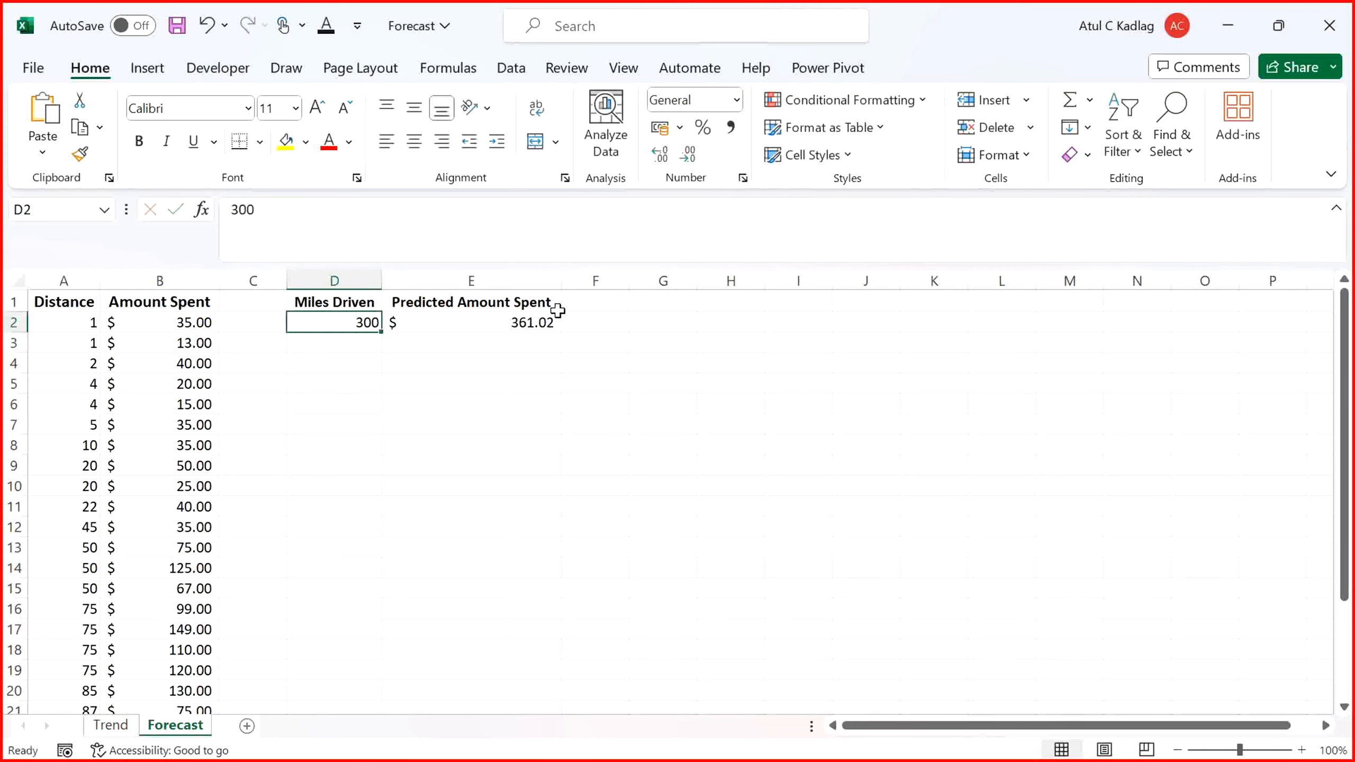
Examine the last Distance and Amount Spent record in row 27 and compare it with the prediction in D2:E2
key(Right)
key(Left)
key(Left)
key(Left)
key(Left)
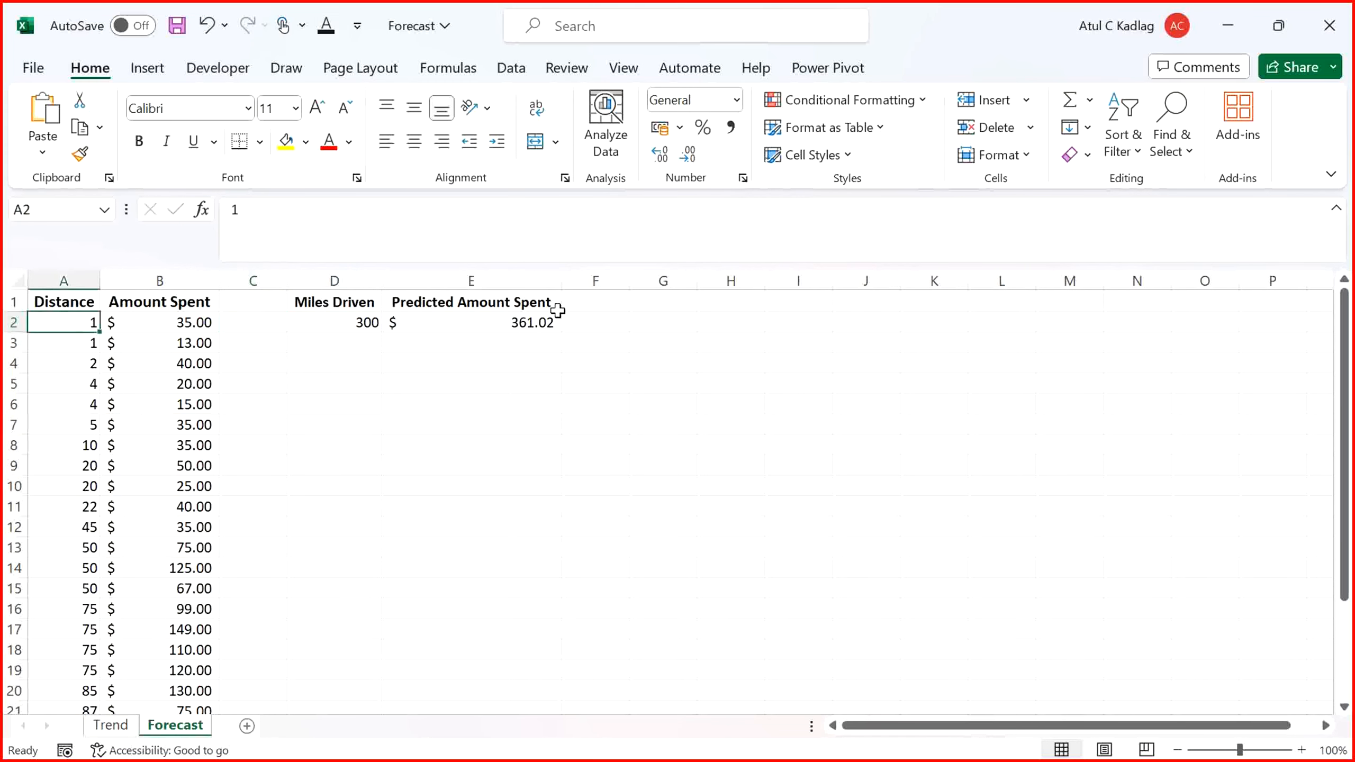
key(Page_Down)
key(Down)
key(Down)
key(Down)
key(Down)
key(Down)
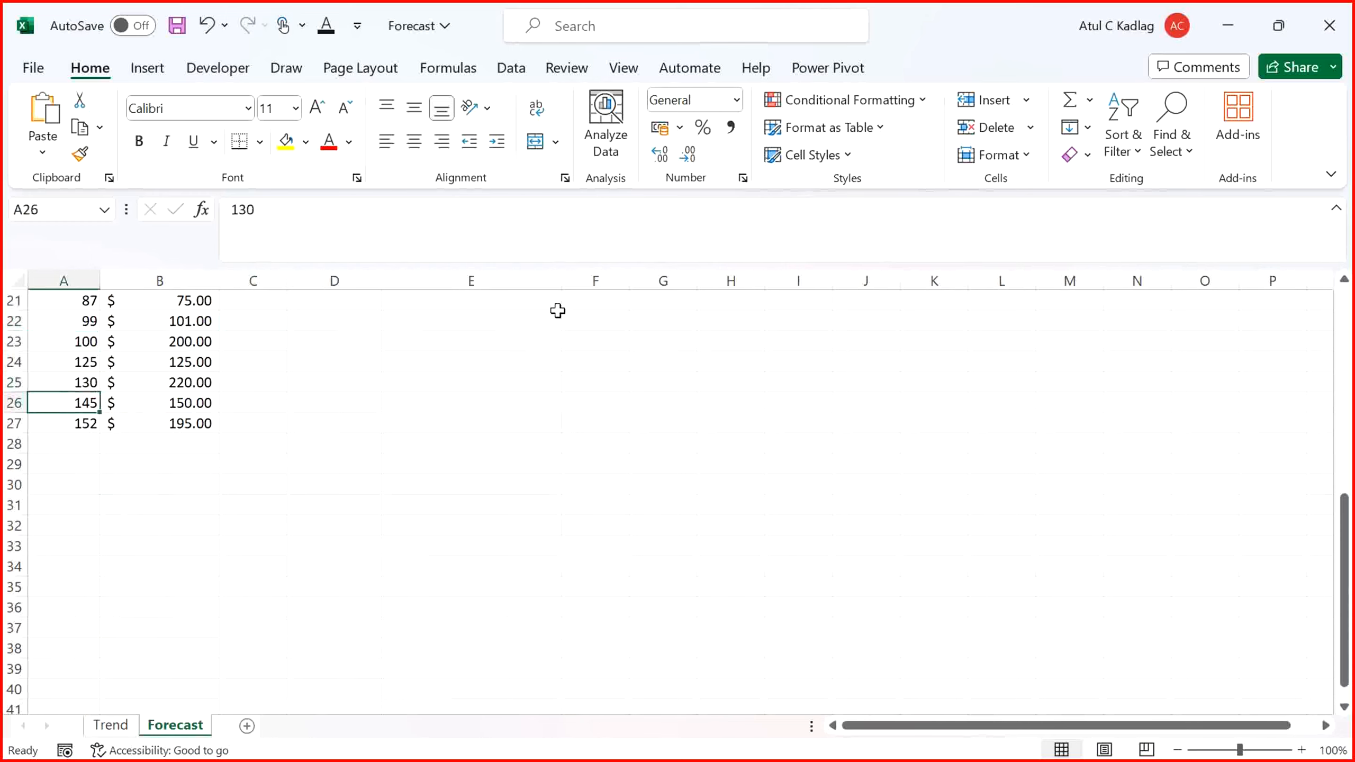
key(shift+Right)
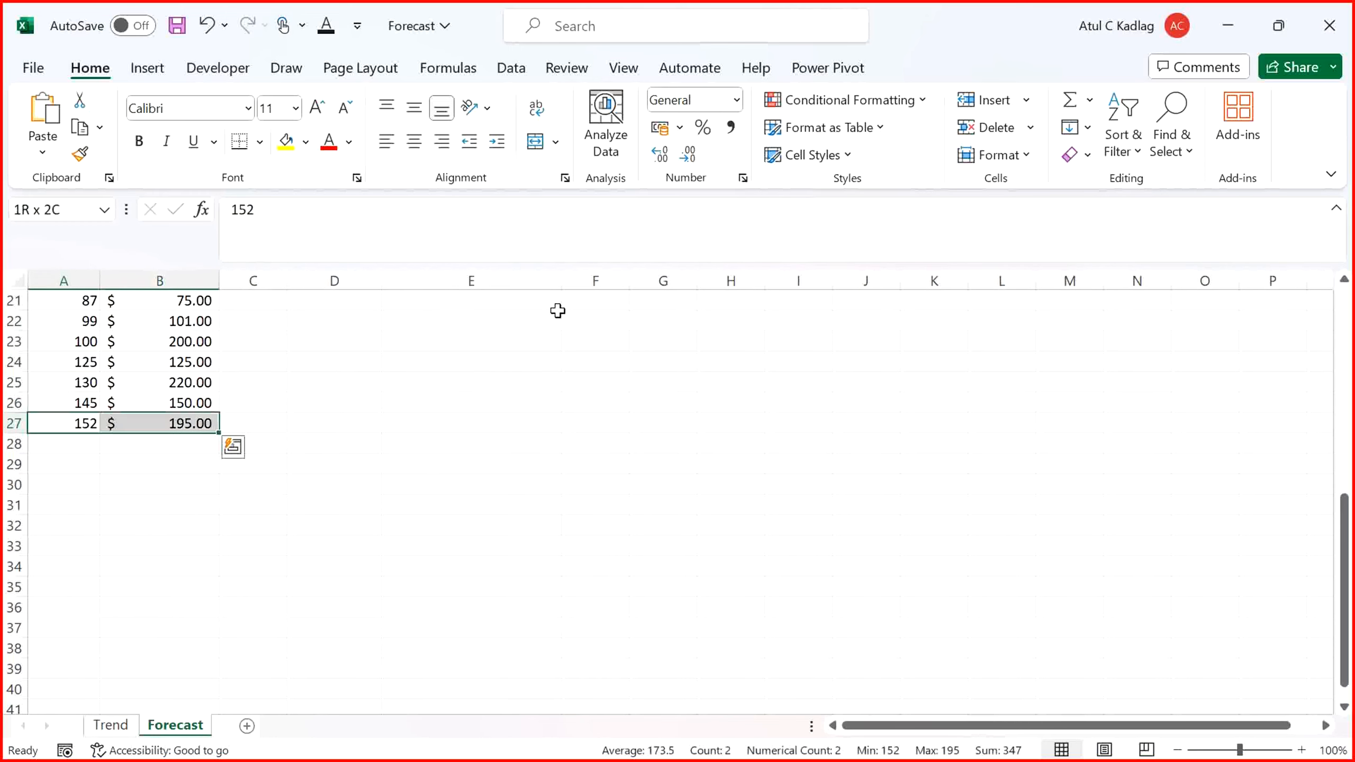
key(Right)
key(Left)
key(Right)
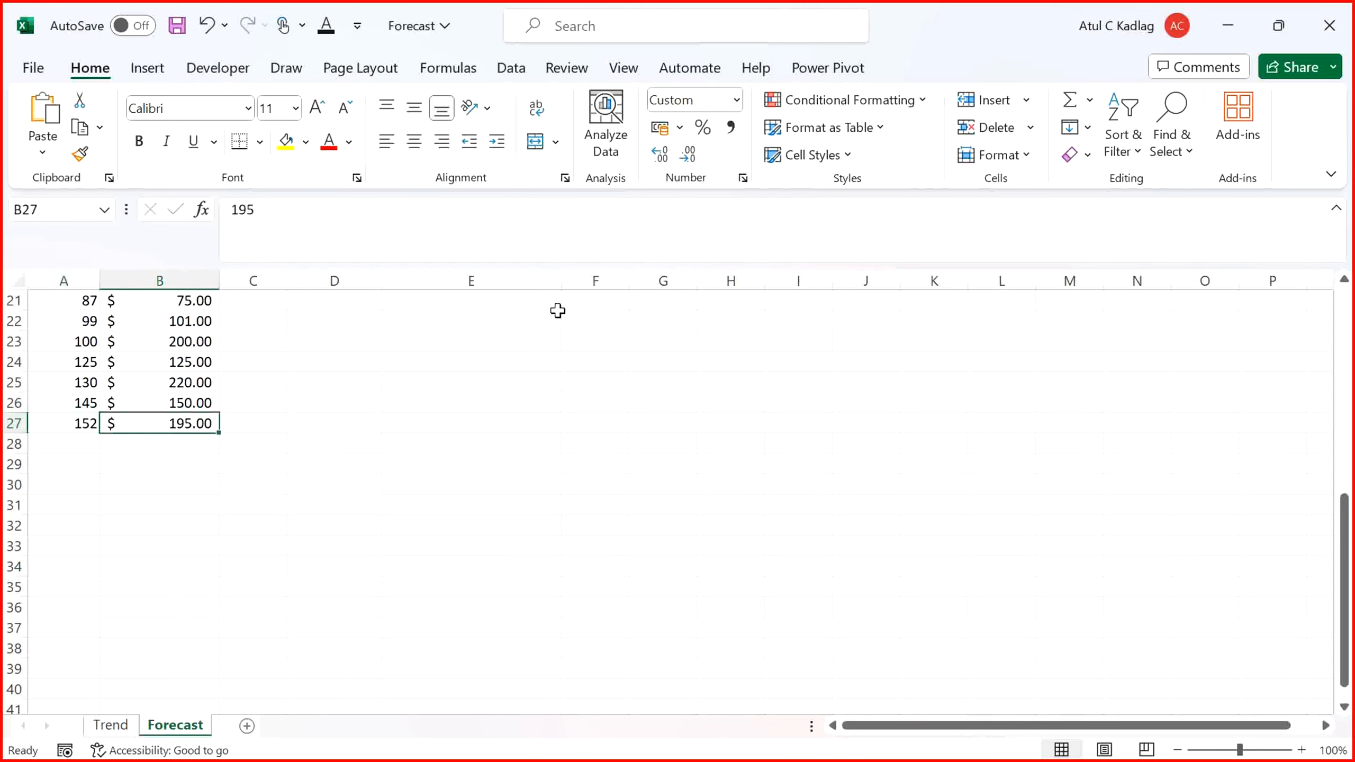
key(Left)
key(Right)
key(Left)
key(Page_Up)
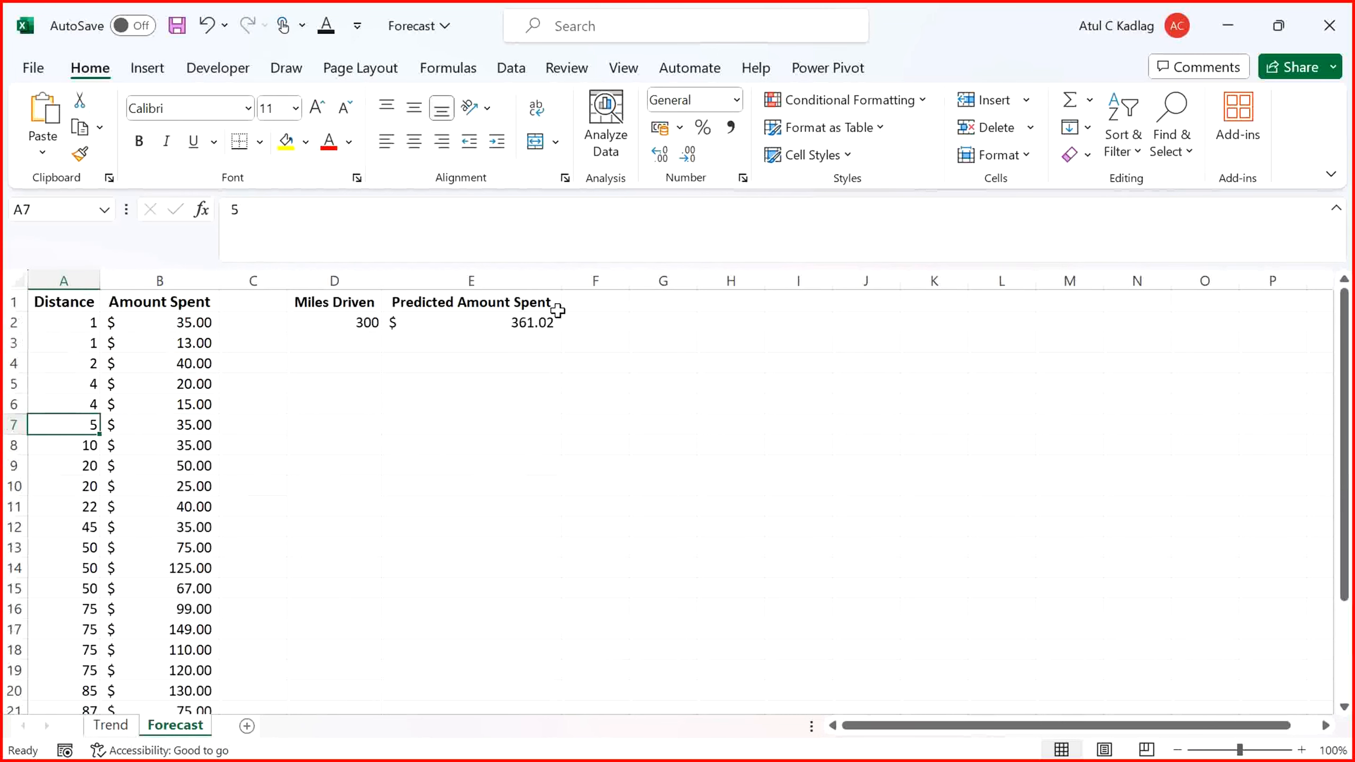
click(498, 320)
key(Left)
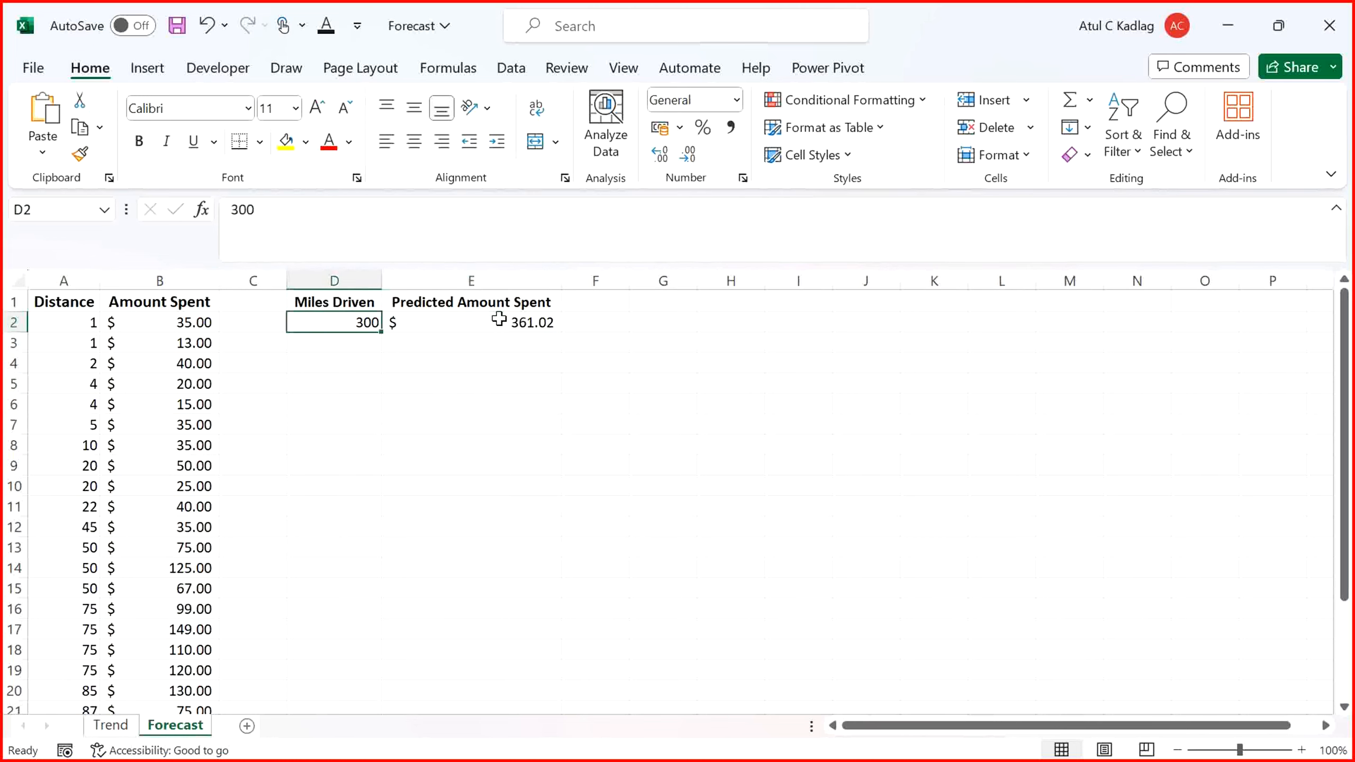
shift+click(499, 319)
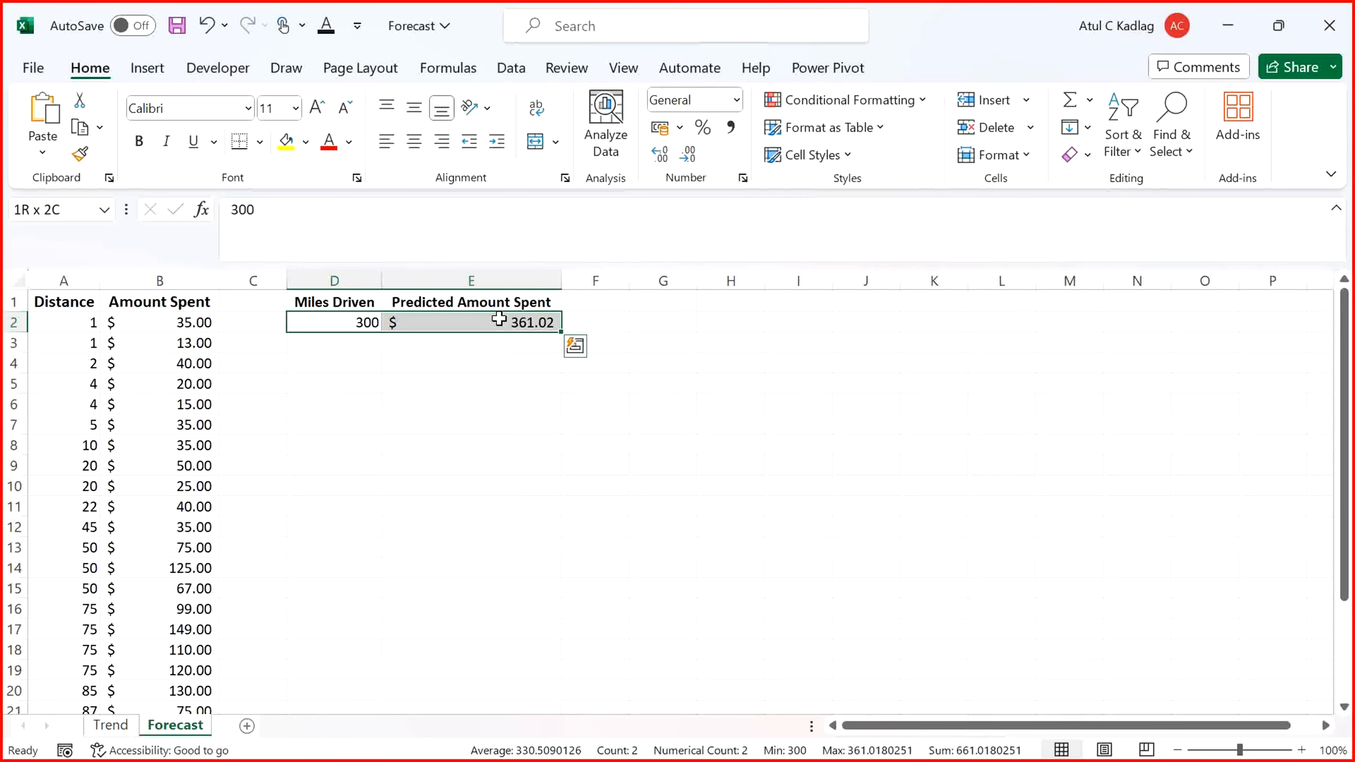
Set the Miles Driven value in D2 to 100 and review it alongside the predicted amount in E2
click(361, 323)
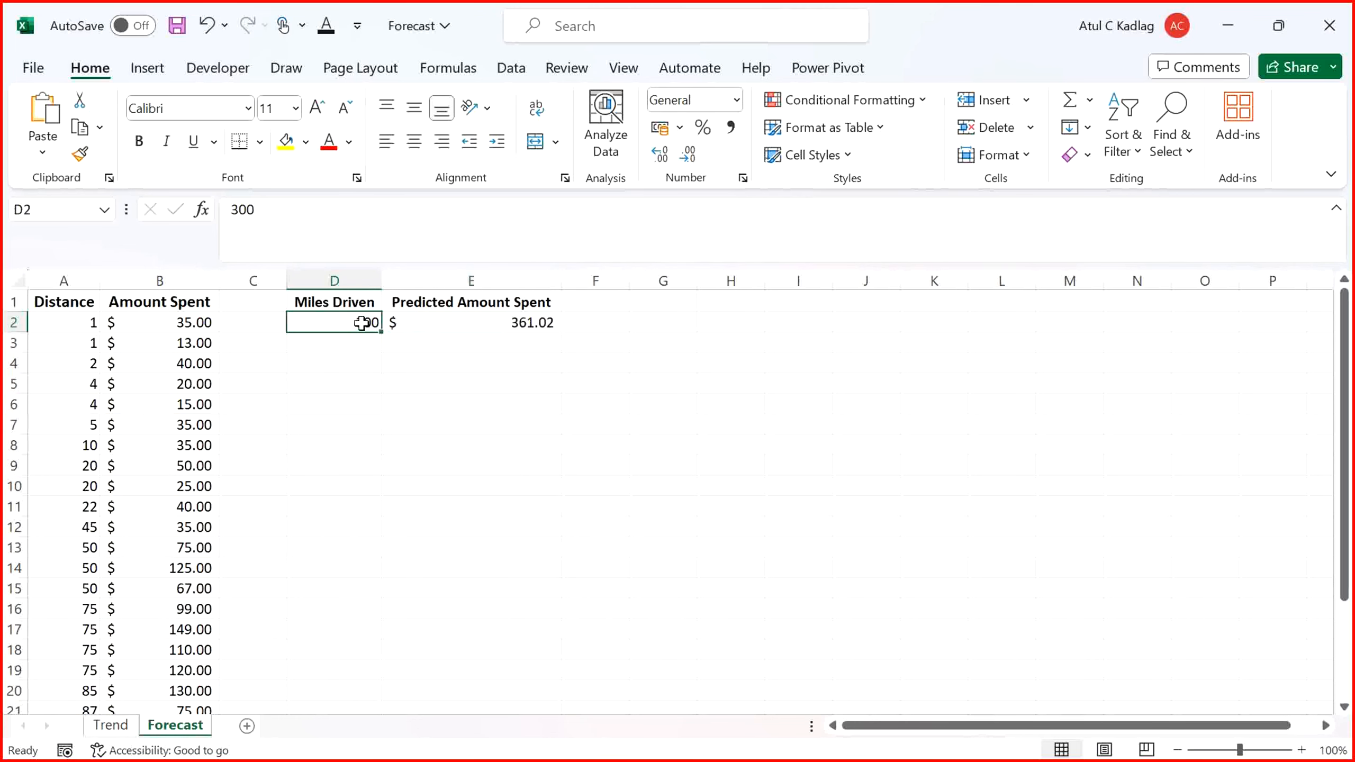
text(100)
key(Return)
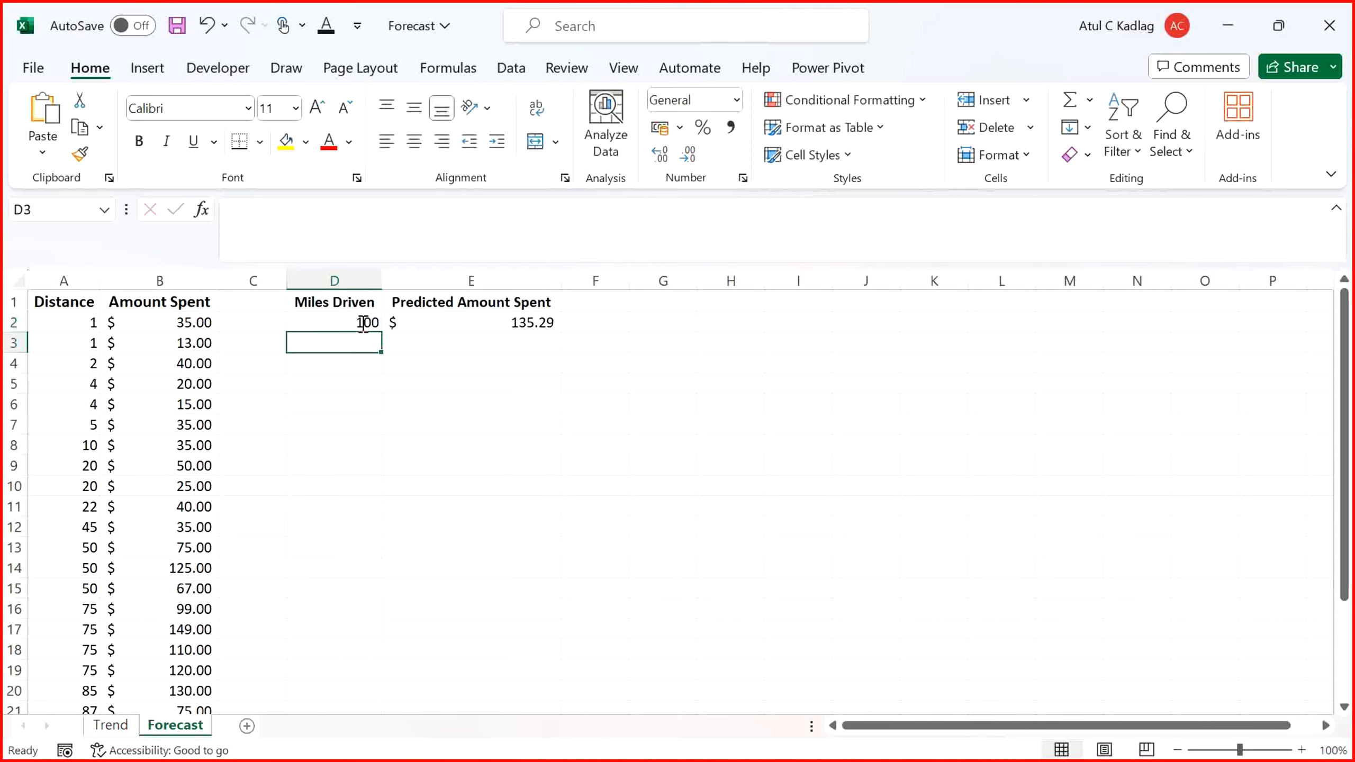
click(362, 323)
key(Right)
key(Left)
key(shift+Right)
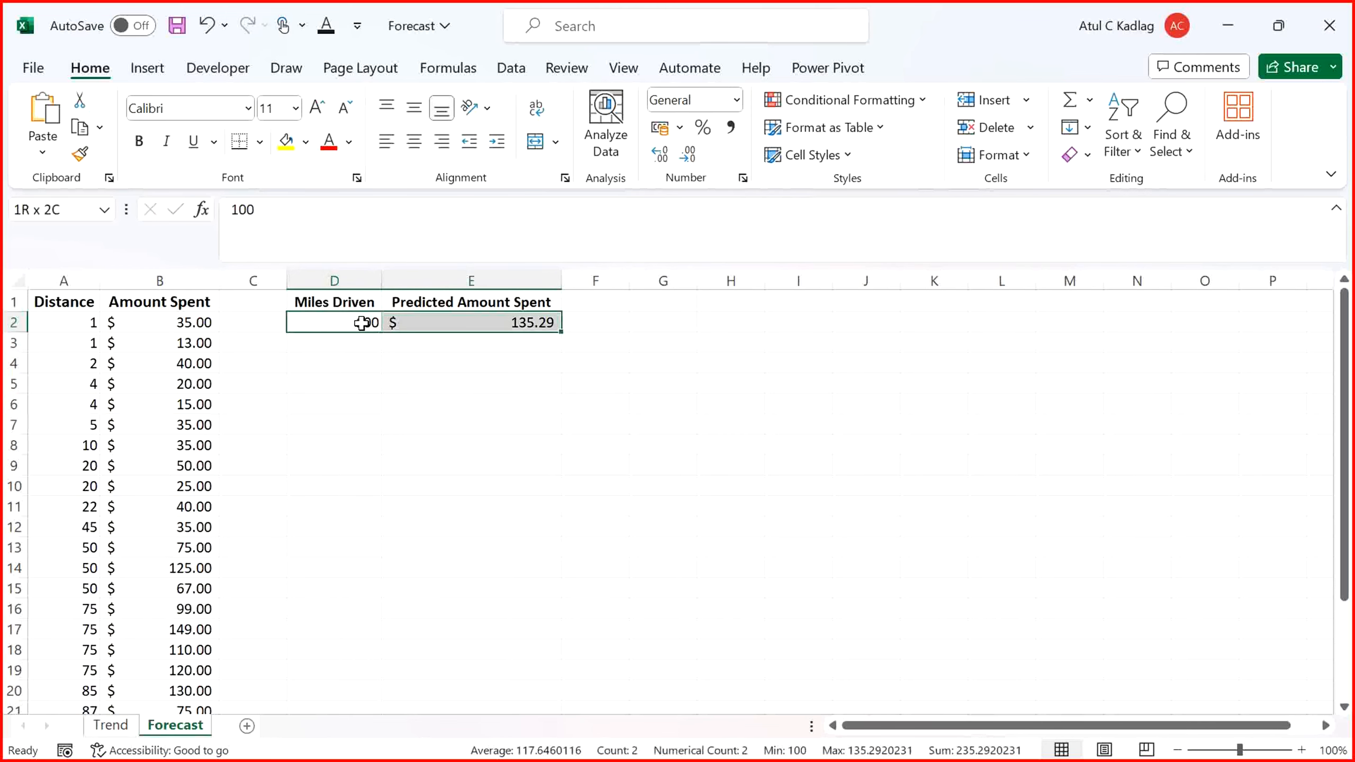
key(Left)
key(Right)
key(shift+Right)
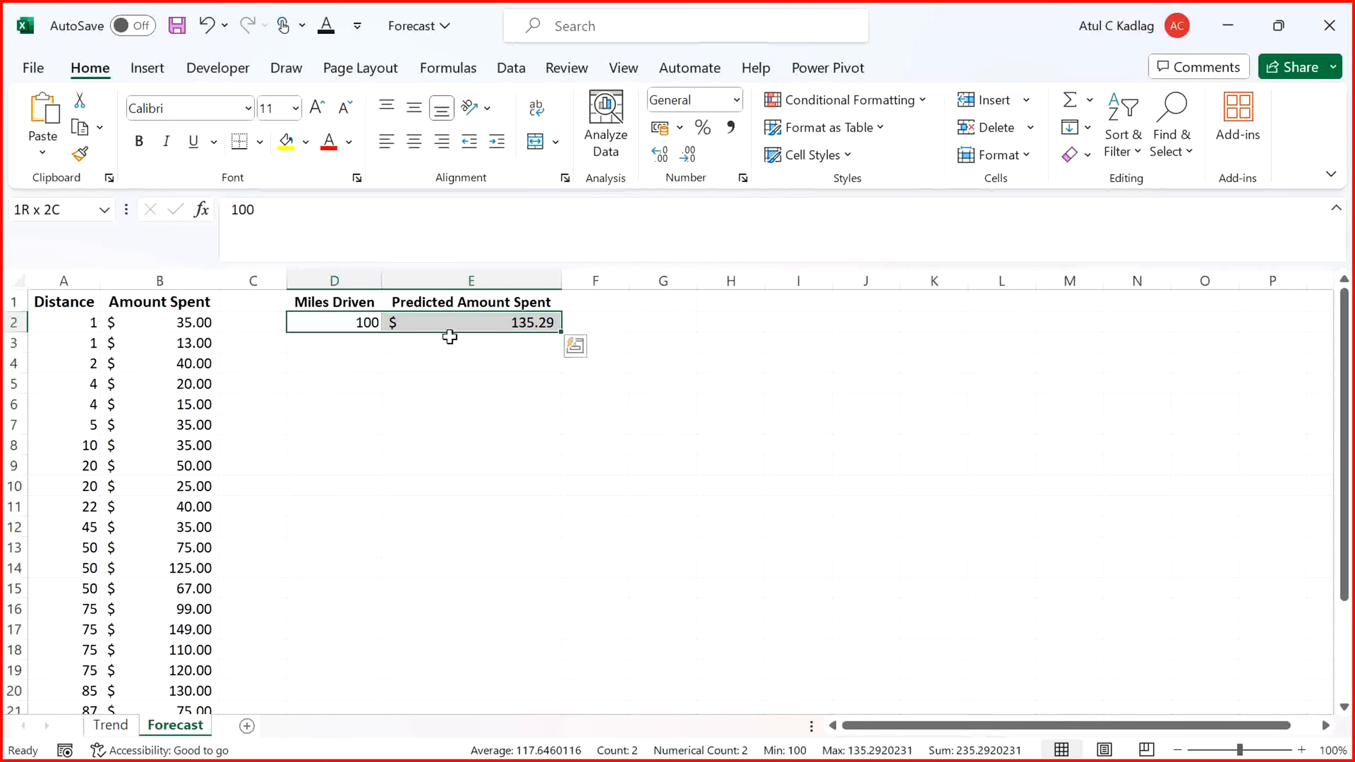
click(579, 417)
key(Return)
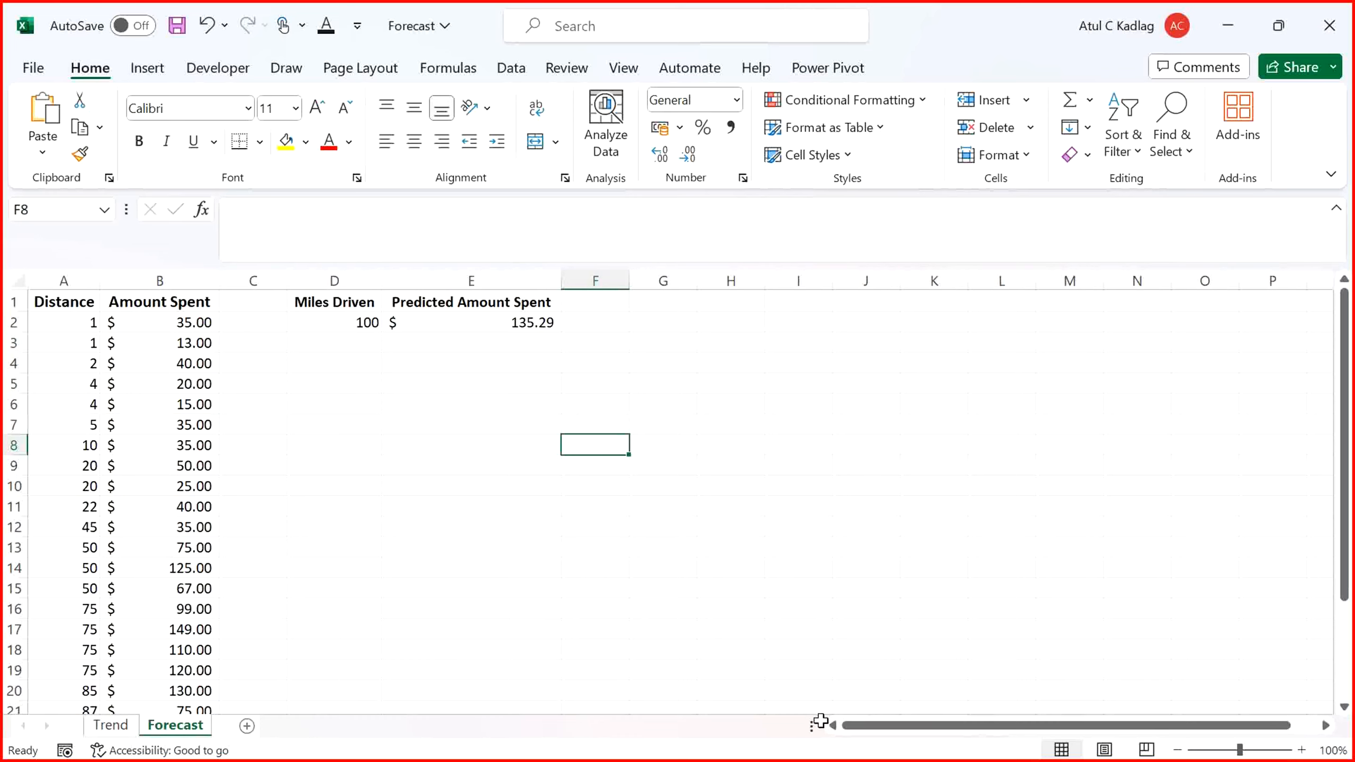
Switch to the RunningAverage workbook, showing its Running Calculation sheet
key(alt+Tab)
key(alt+Tab)
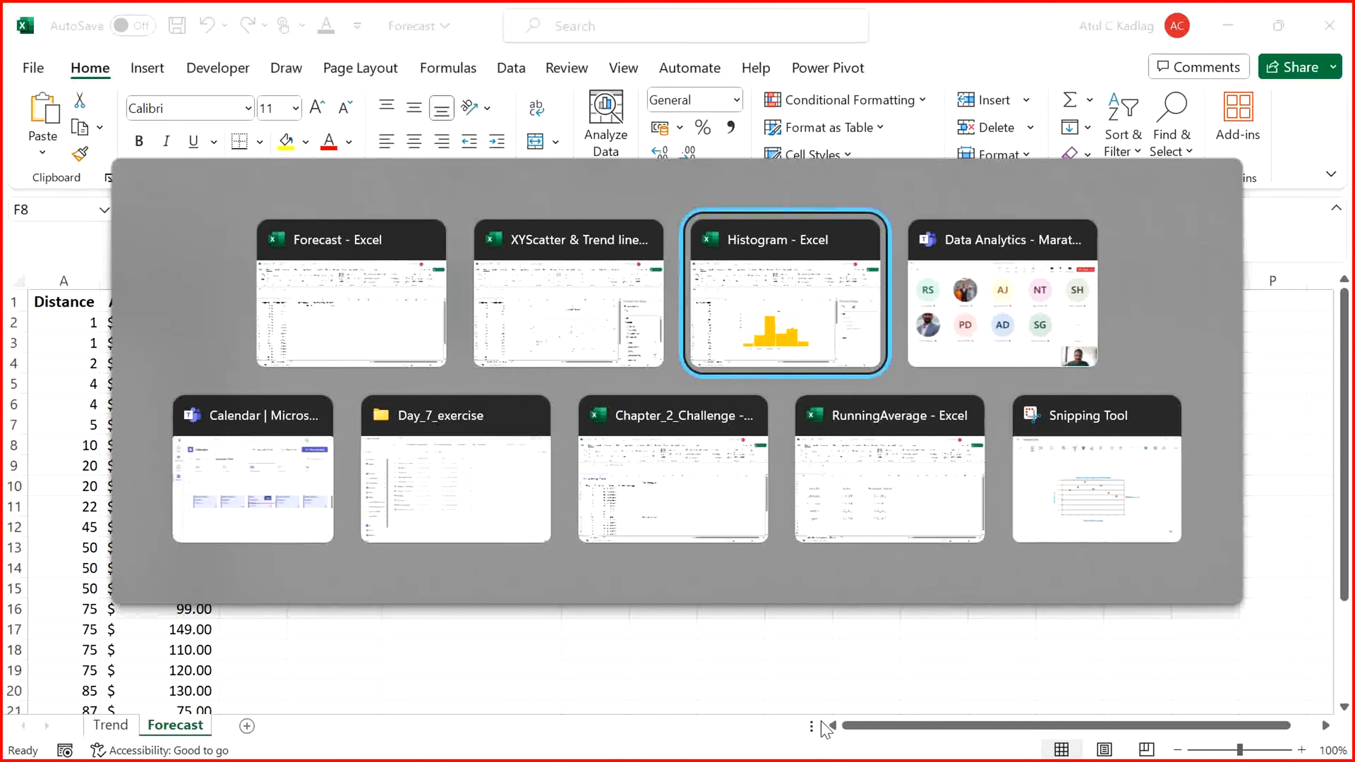
key(alt+Tab)
key(alt+shift+Tab)
key(alt+shift+Tab)
key(alt+shift+Tab)
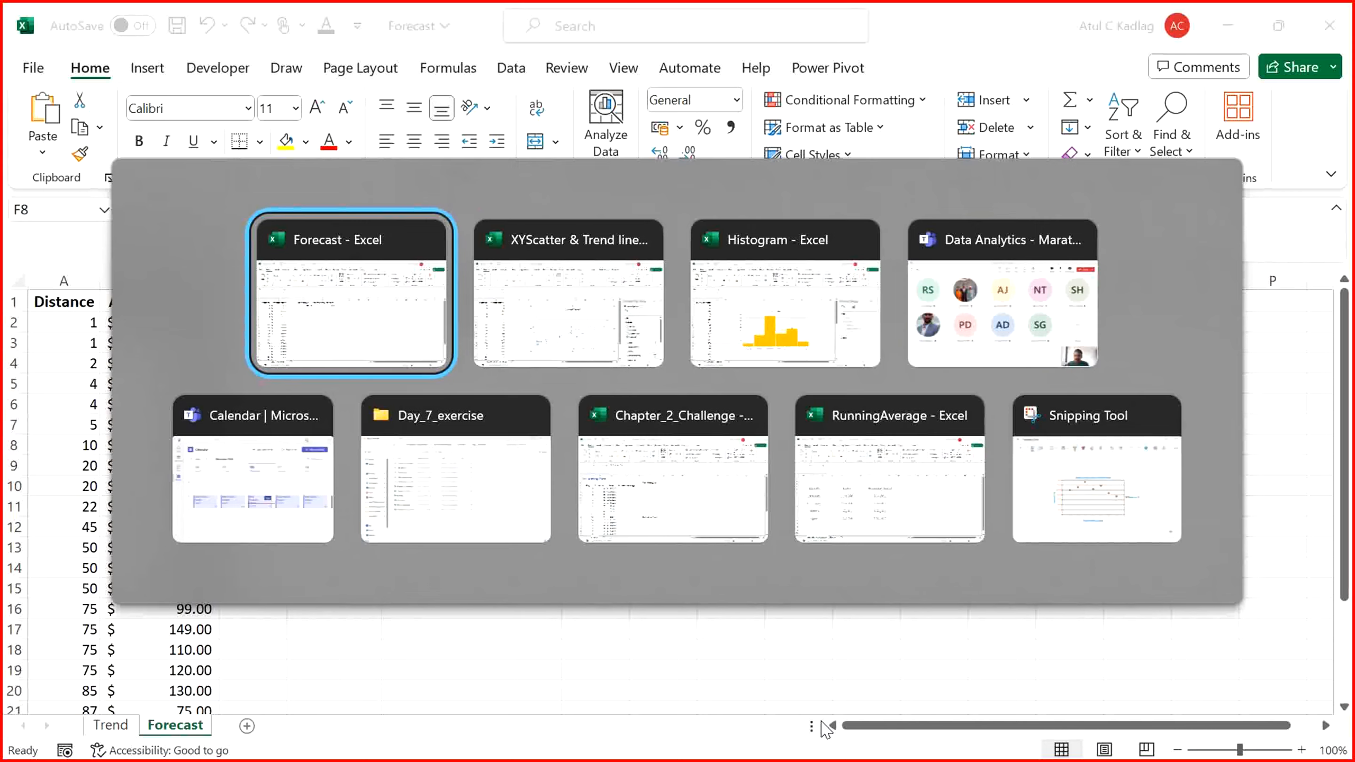
key(alt+Tab)
key(alt+Tab)
key(alt+Tab)
key(alt+Tab)
key(alt+Tab)
key(alt+Tab)
key(alt+Tab)
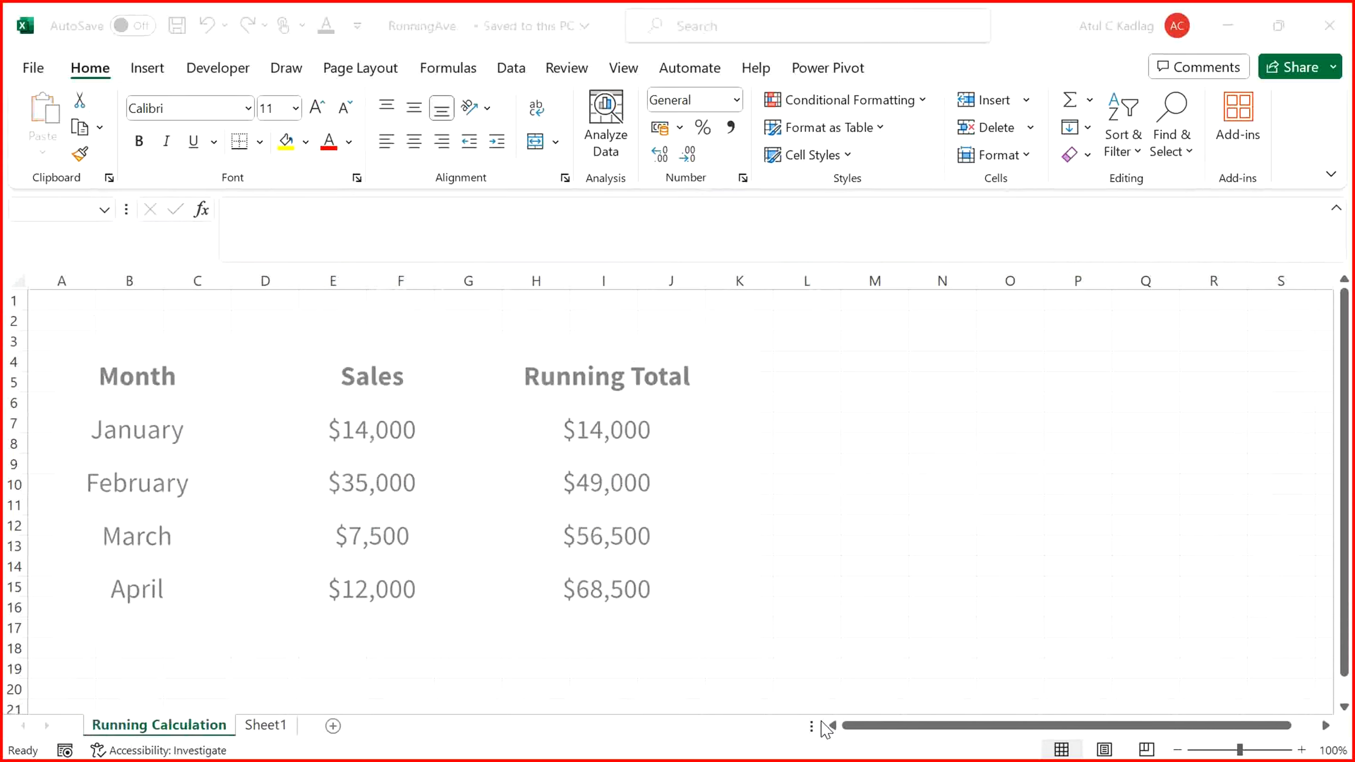
click(901, 488)
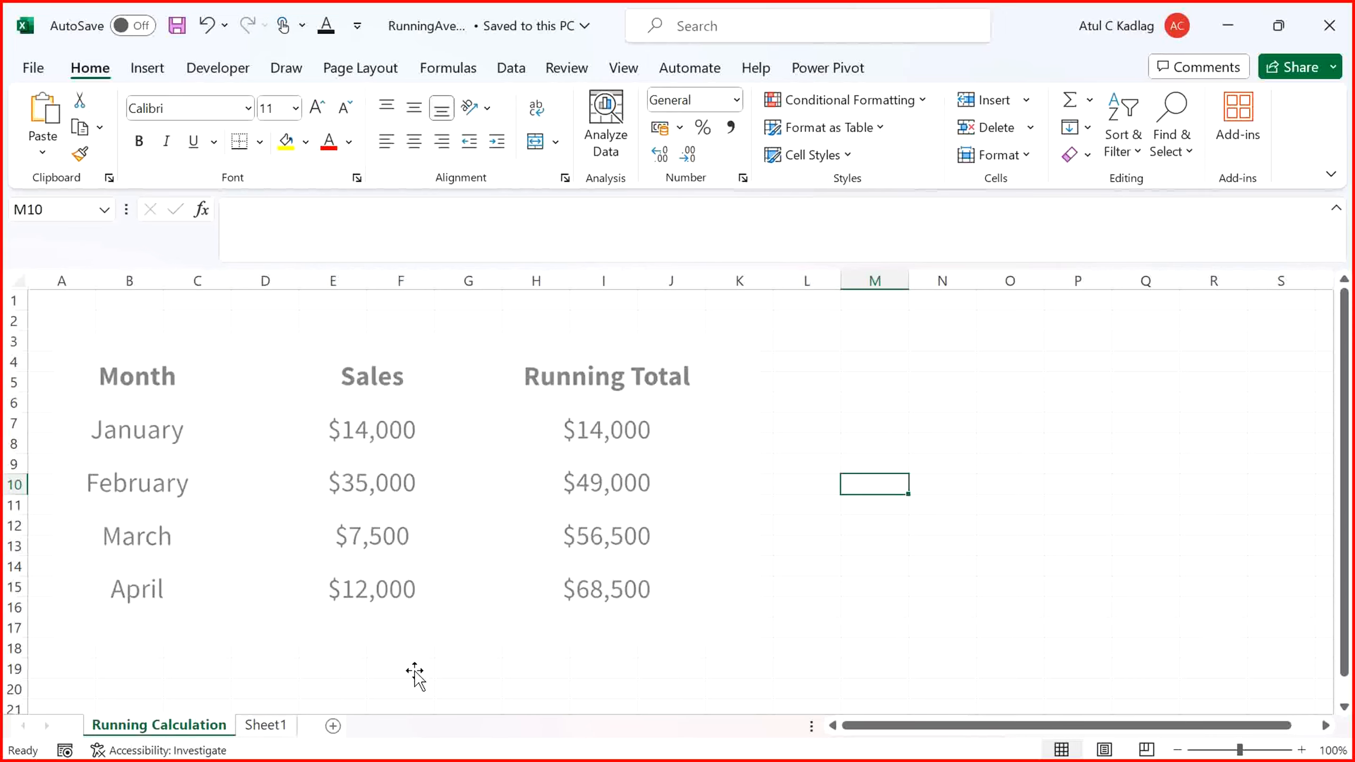
Check the Data Analytics meeting window in Microsoft Teams and return to the RunningAverage workbook
key(alt+Tab)
key(alt+Tab)
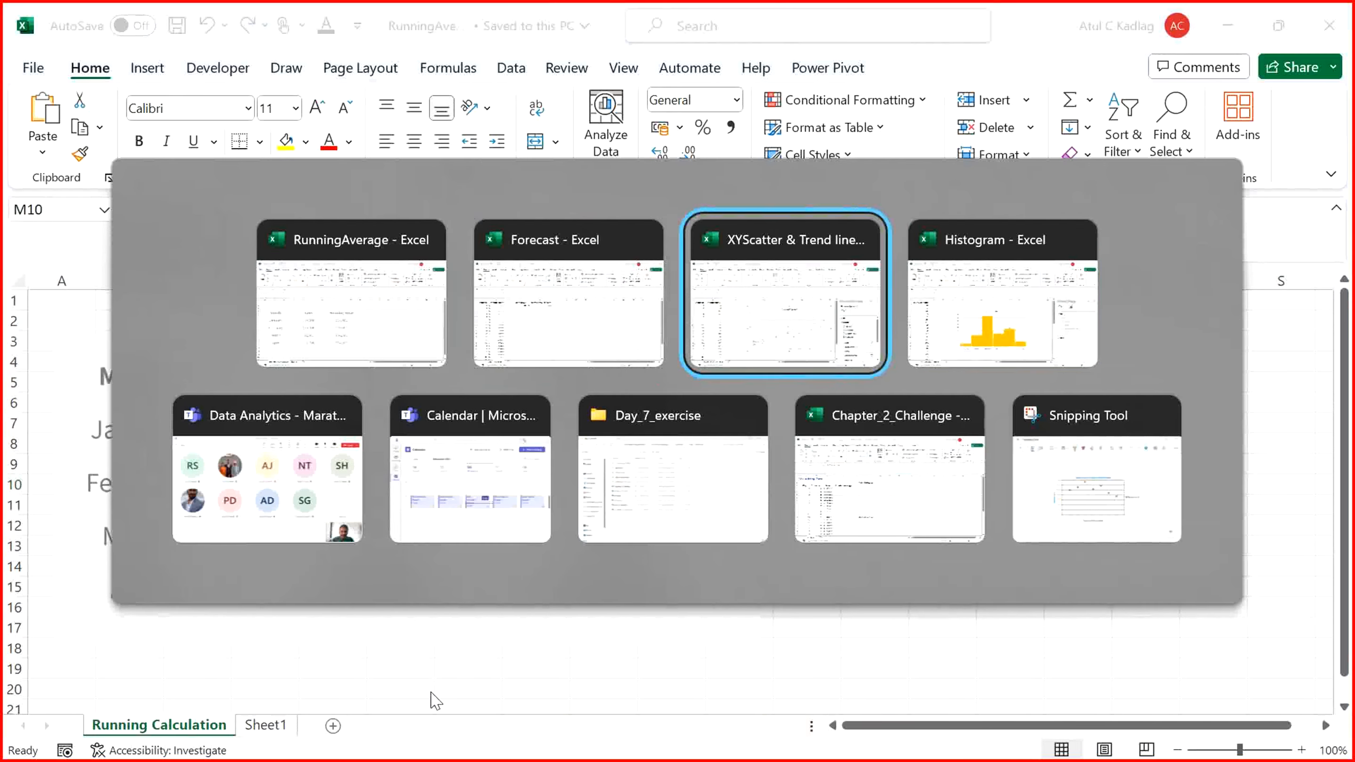
key(alt+Tab)
key(alt+Tab)
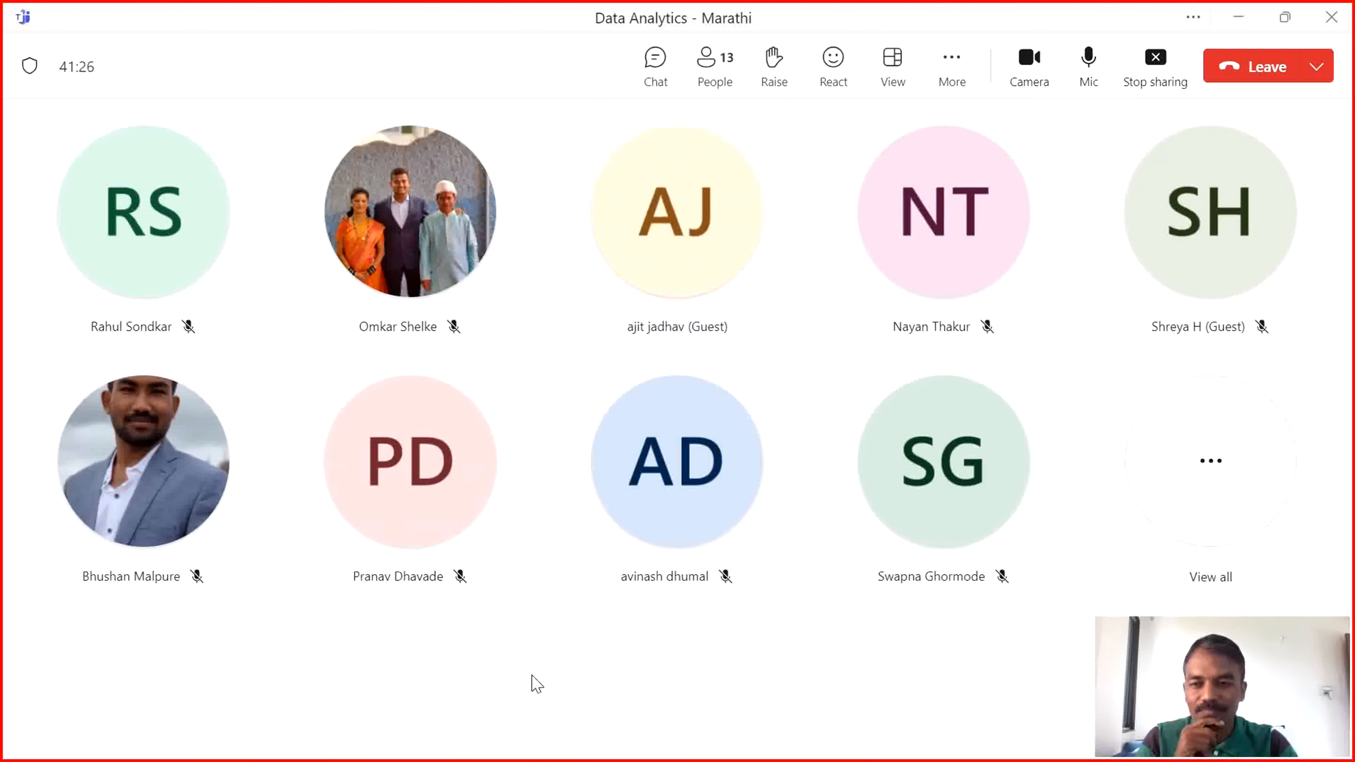
mouse_move(453, 595)
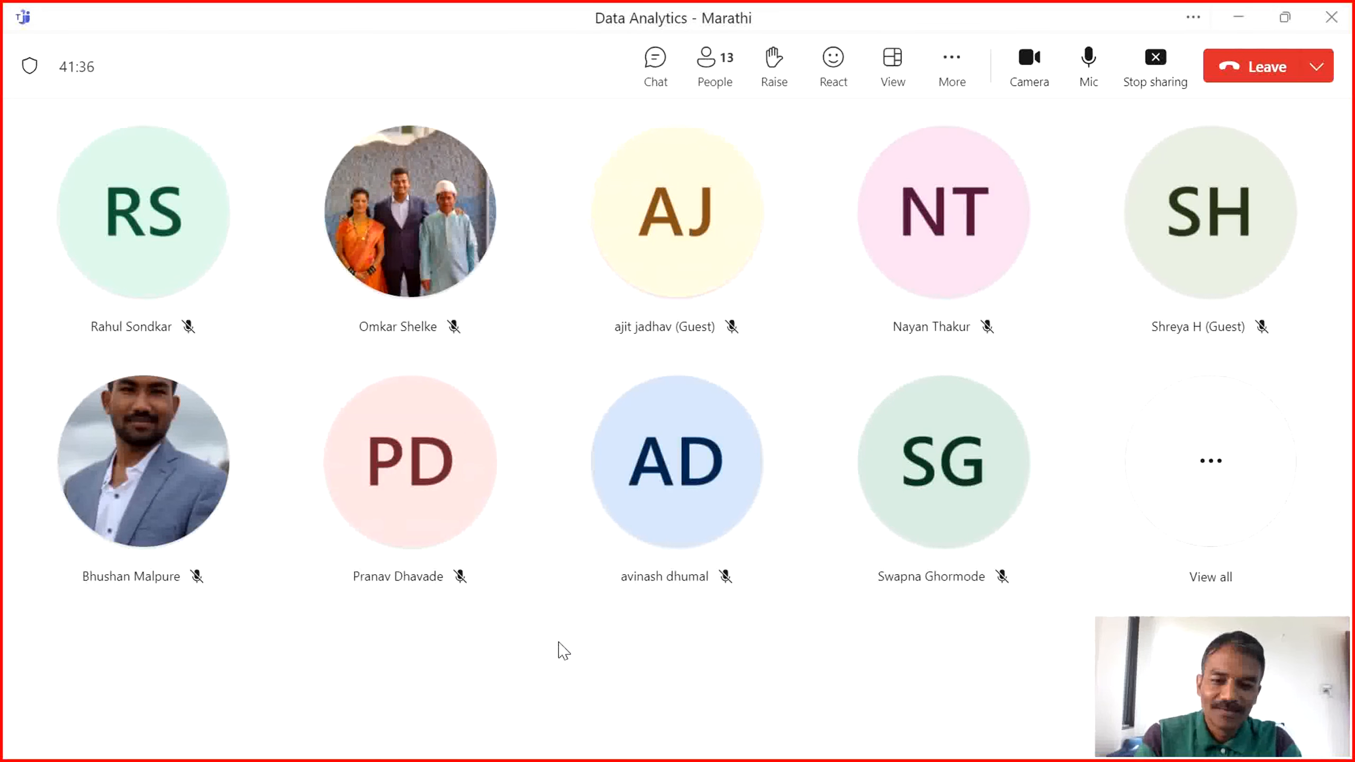
key(alt+Tab)
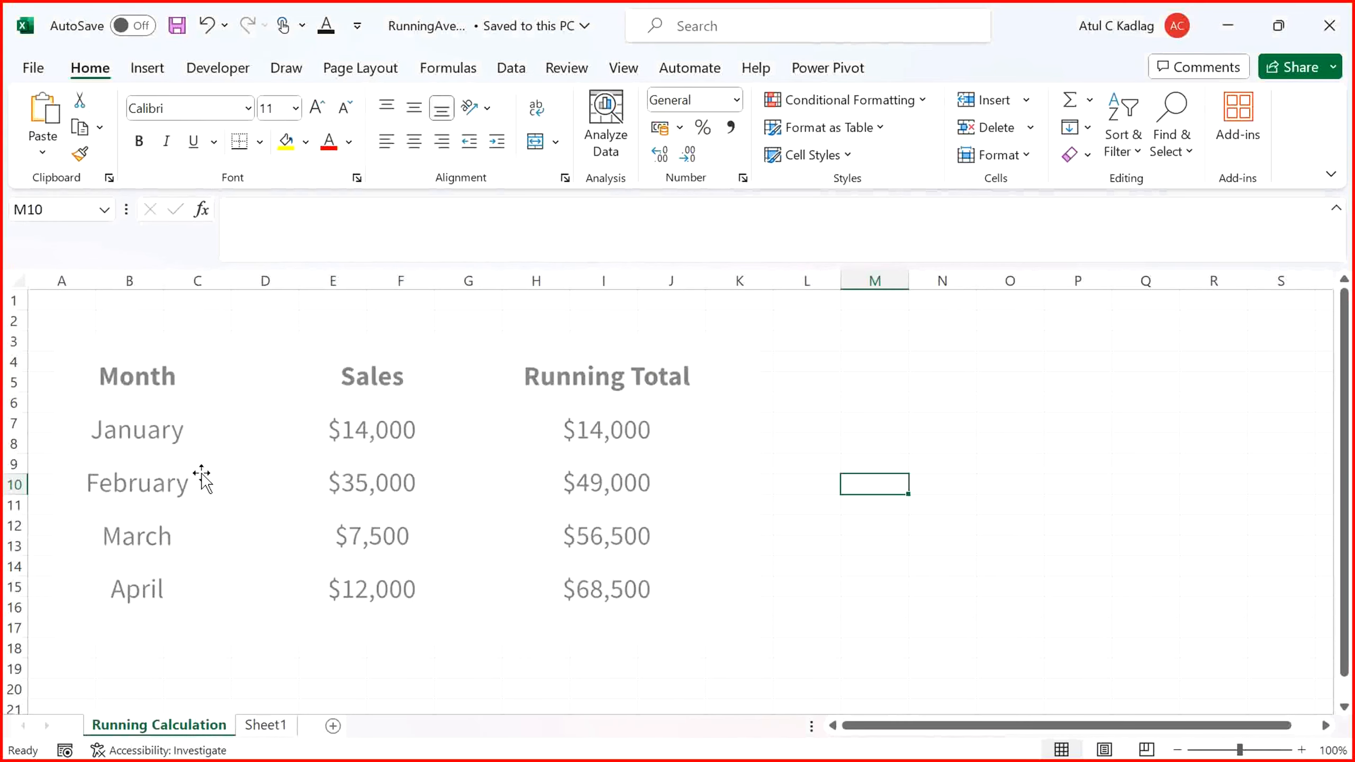
Open Sheet1 containing the monthly Customers data and the empty running calculation columns
click(151, 451)
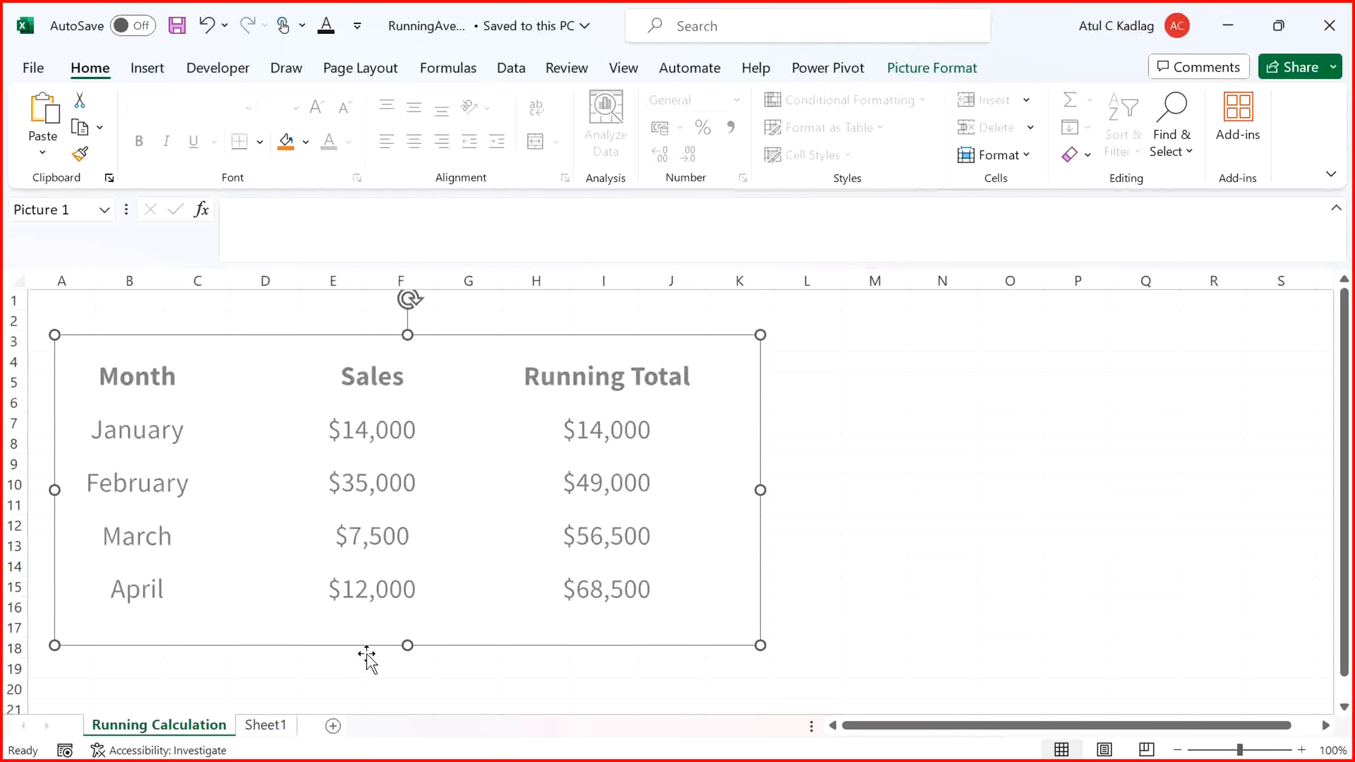
click(274, 725)
click(258, 405)
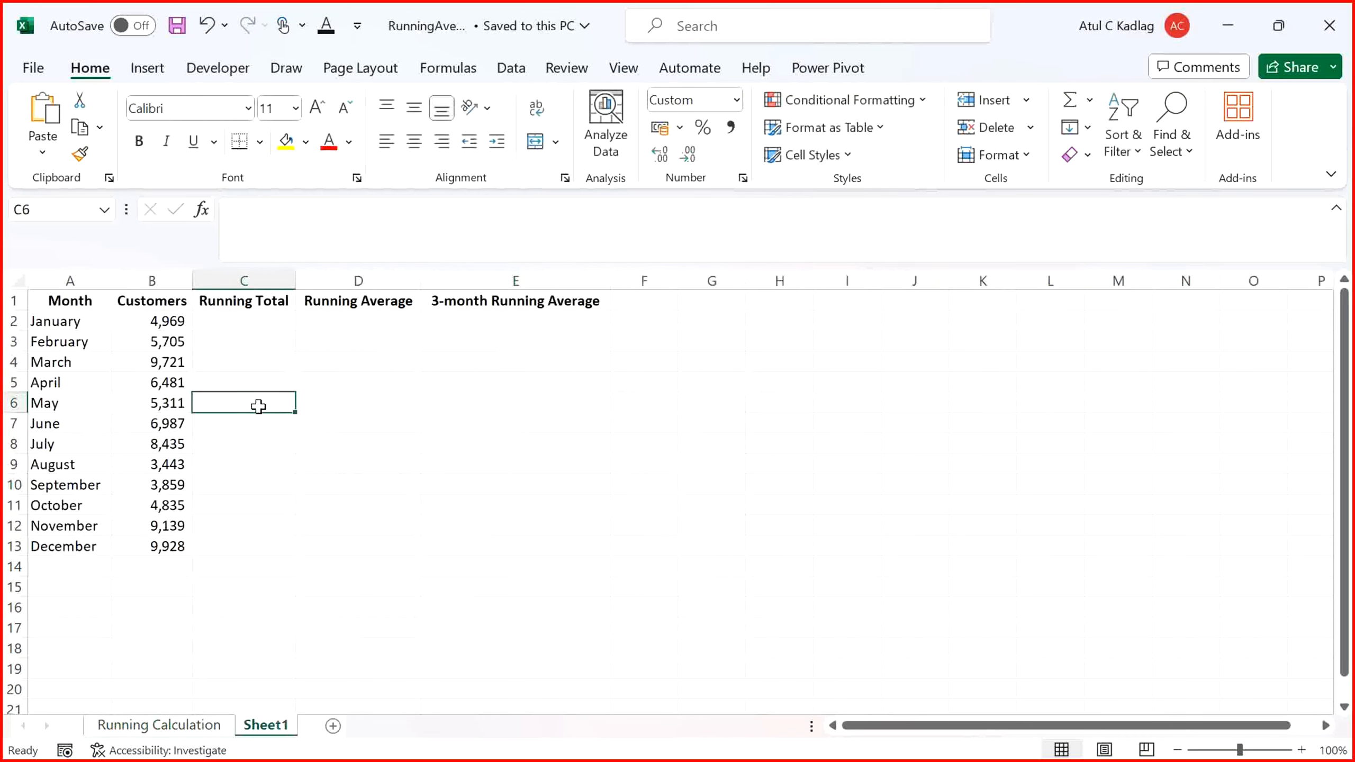
Enter the formula =SUM($B$2:B2) in C2 to start the Running Total for January
drag(80, 323, 85, 545)
click(176, 321)
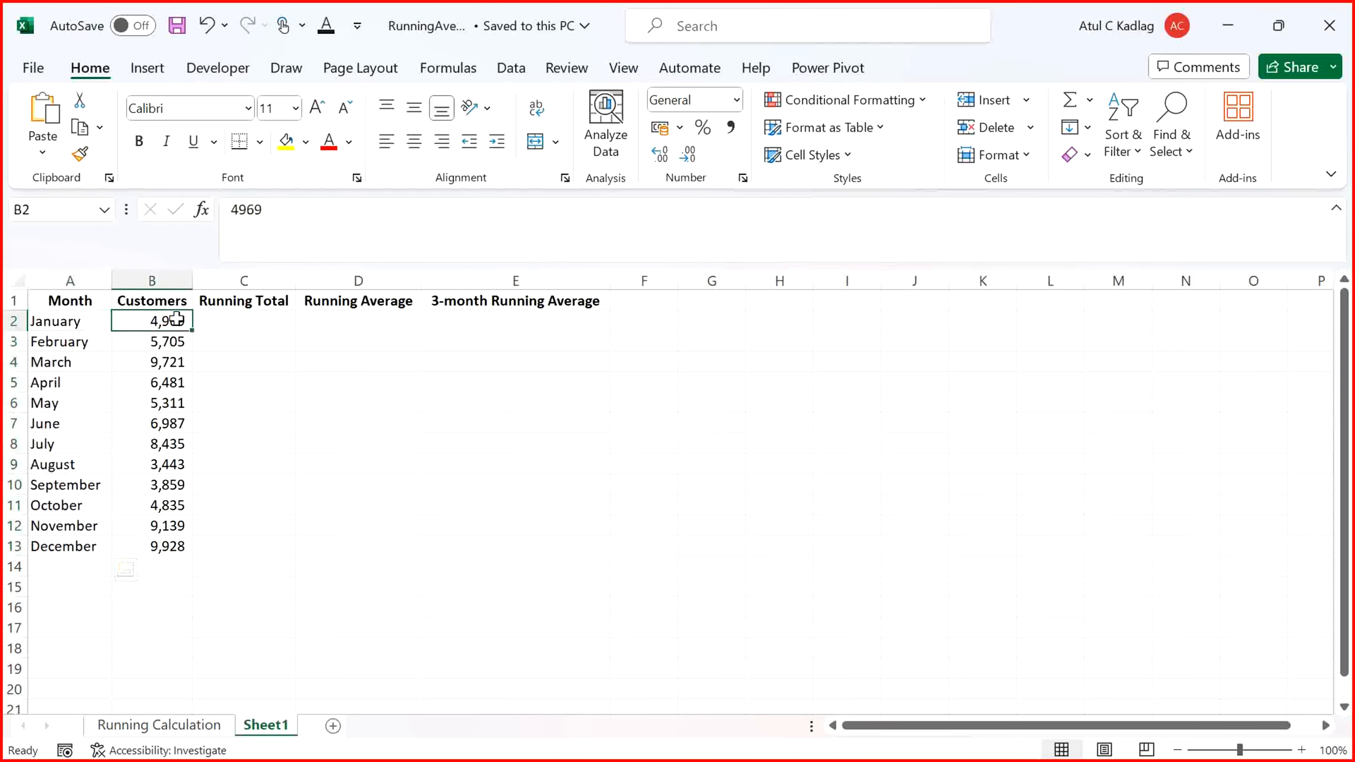
click(174, 341)
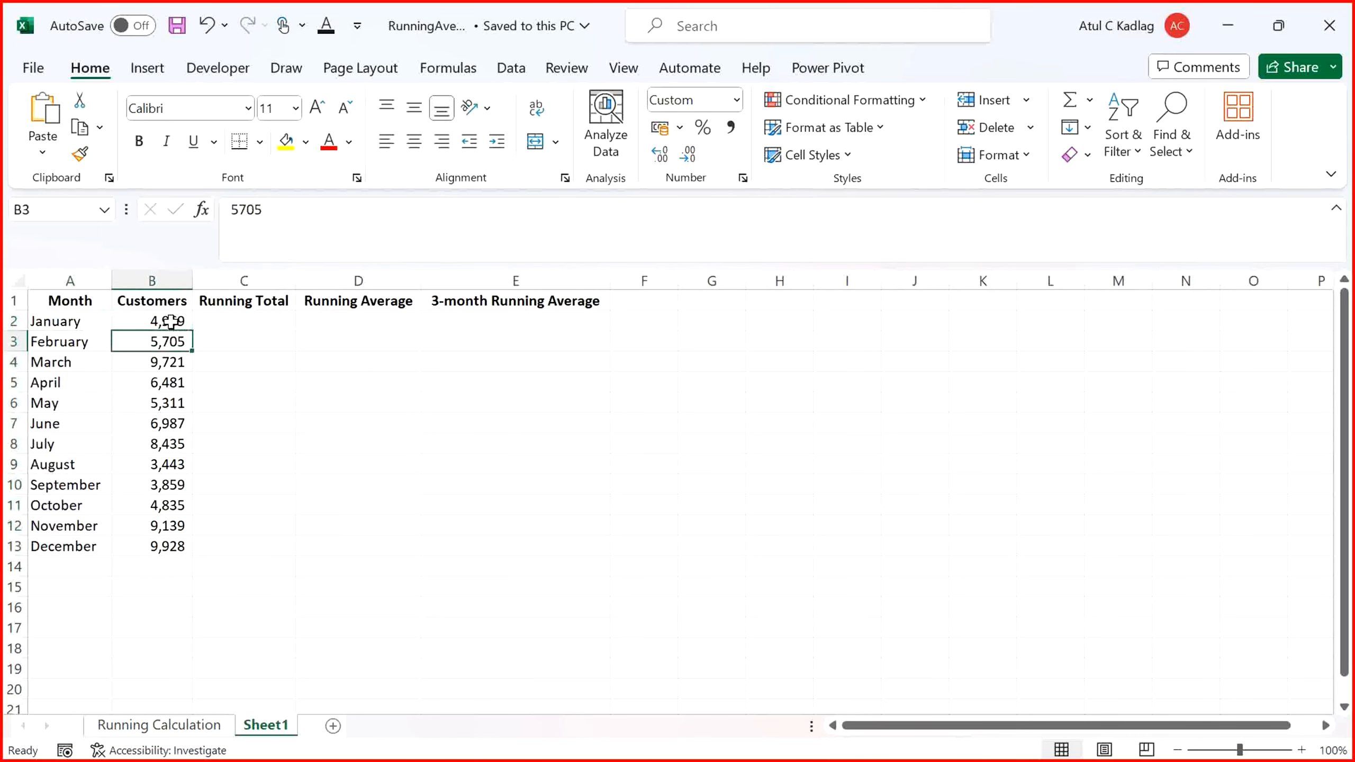
click(172, 322)
click(228, 321)
text(=)
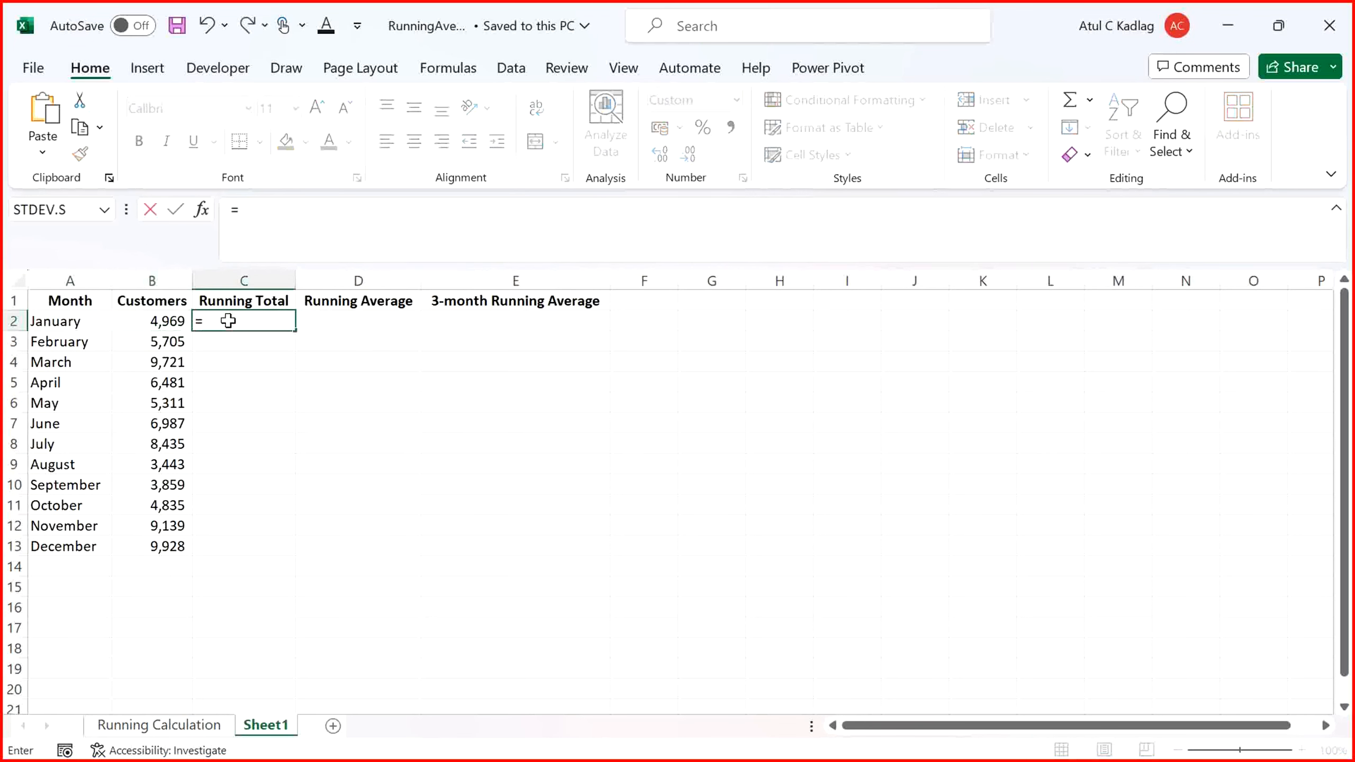
text(SUM()
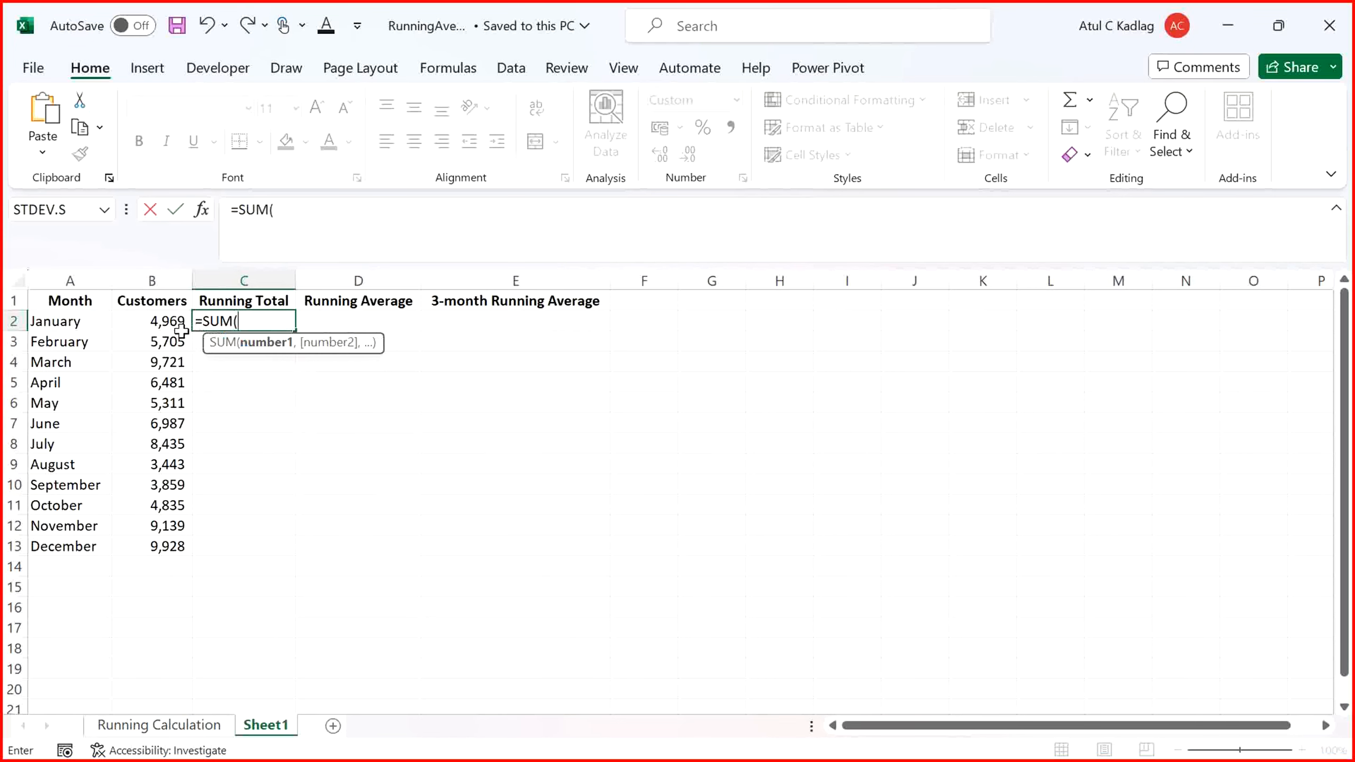
click(166, 318)
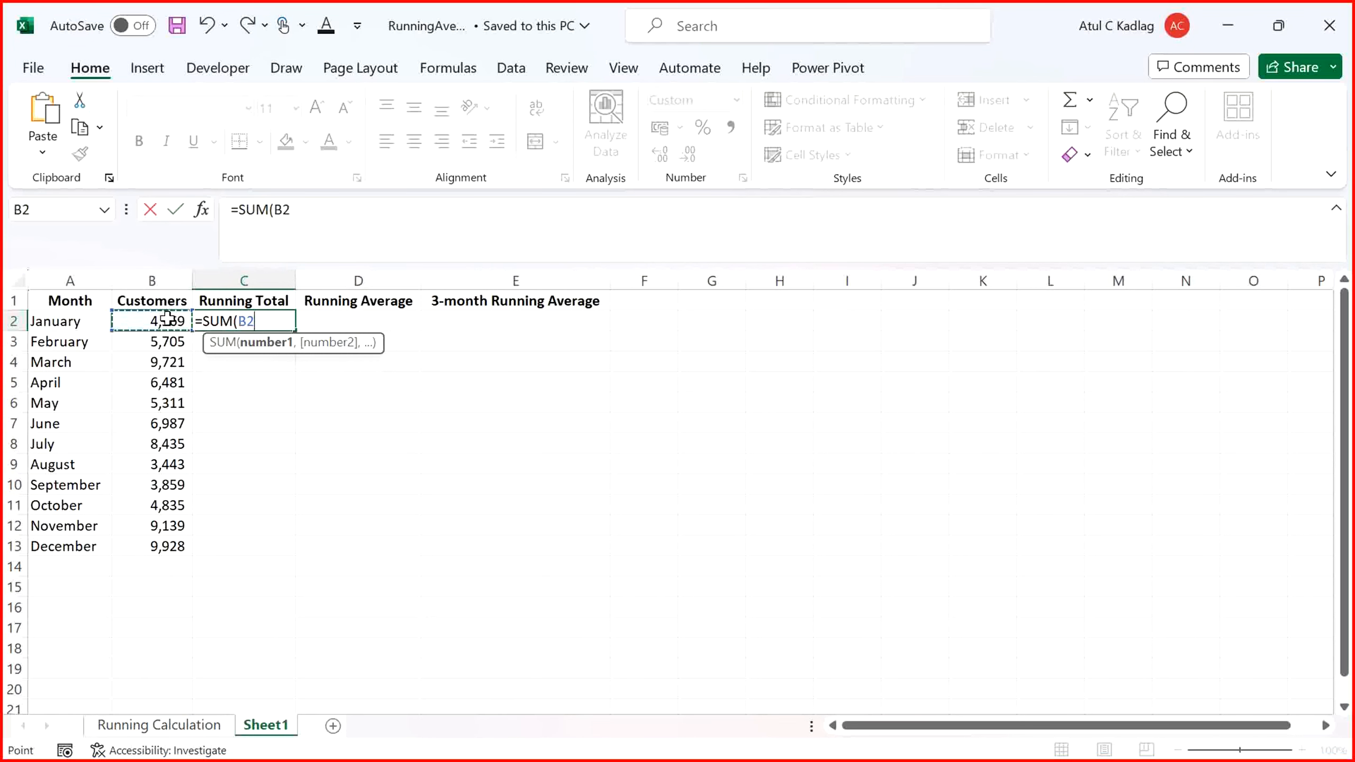
key(F4)
key(F8)
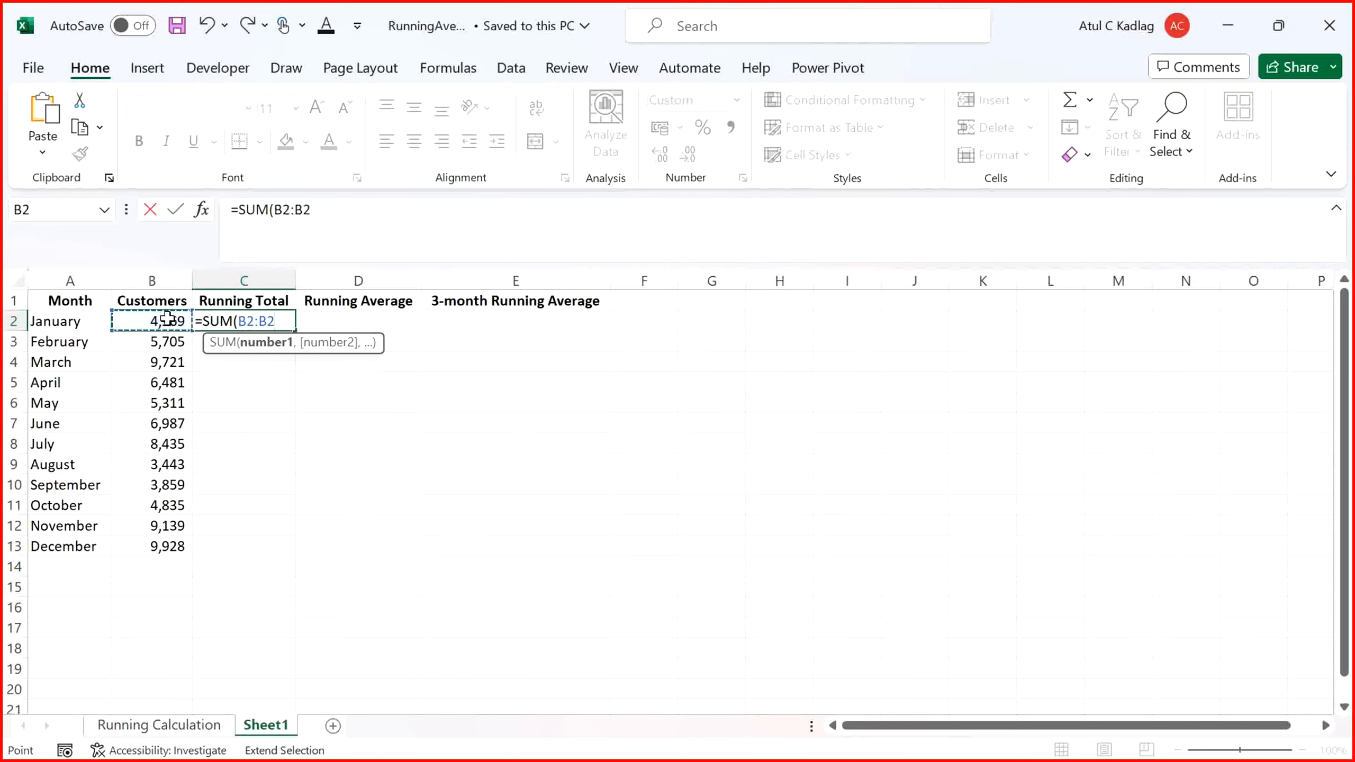
key(BackSpace)
key(BackSpace)
key(BackSpace)
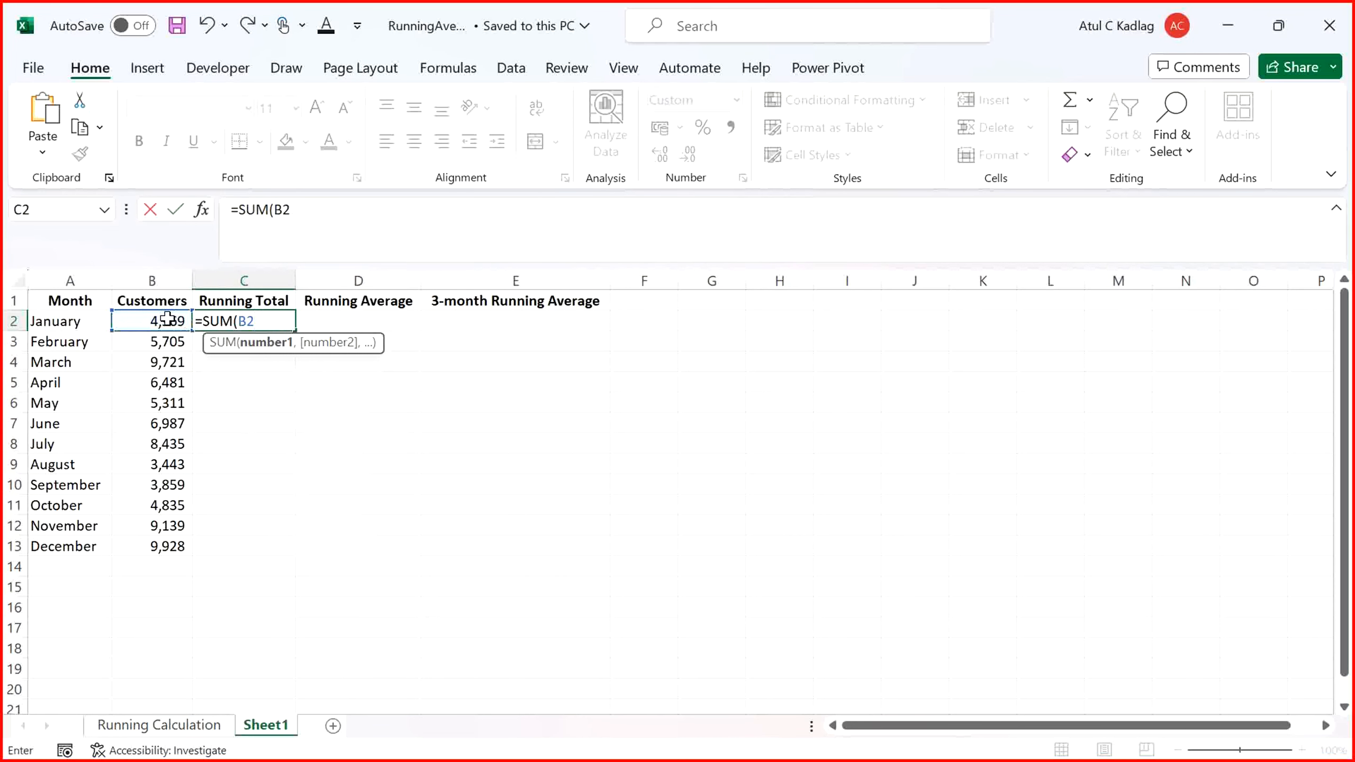
key(F4)
text(:B2))
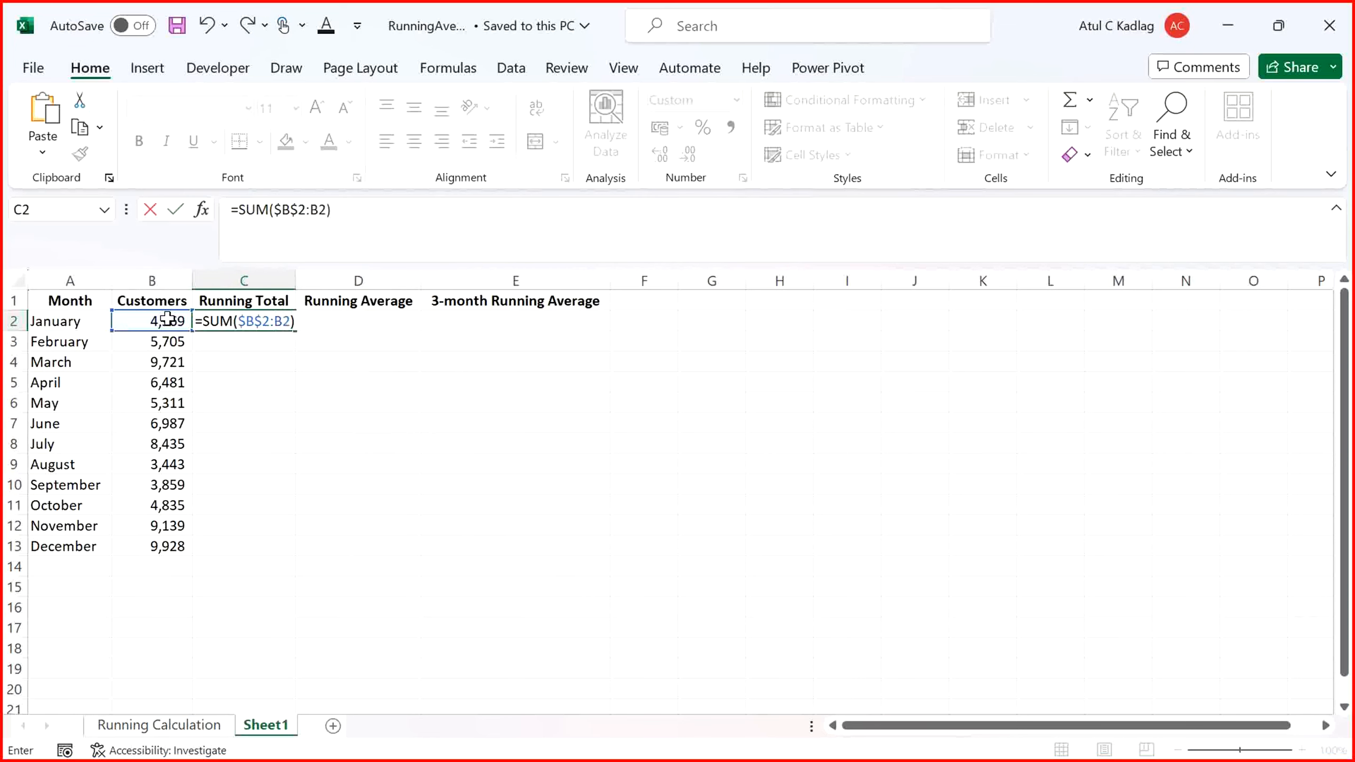
key(Return)
Fill the Running Total formula from C2 down to December in C13
click(277, 322)
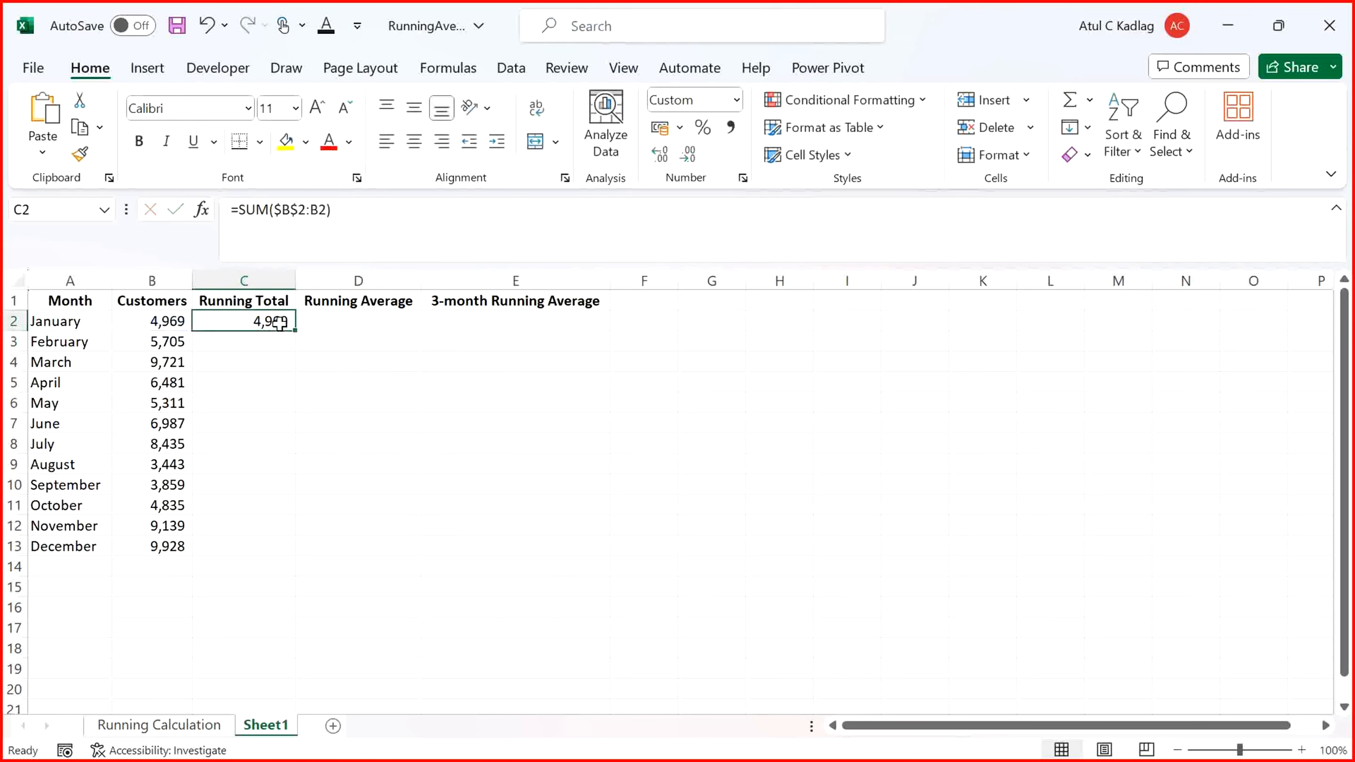
click(161, 322)
click(212, 324)
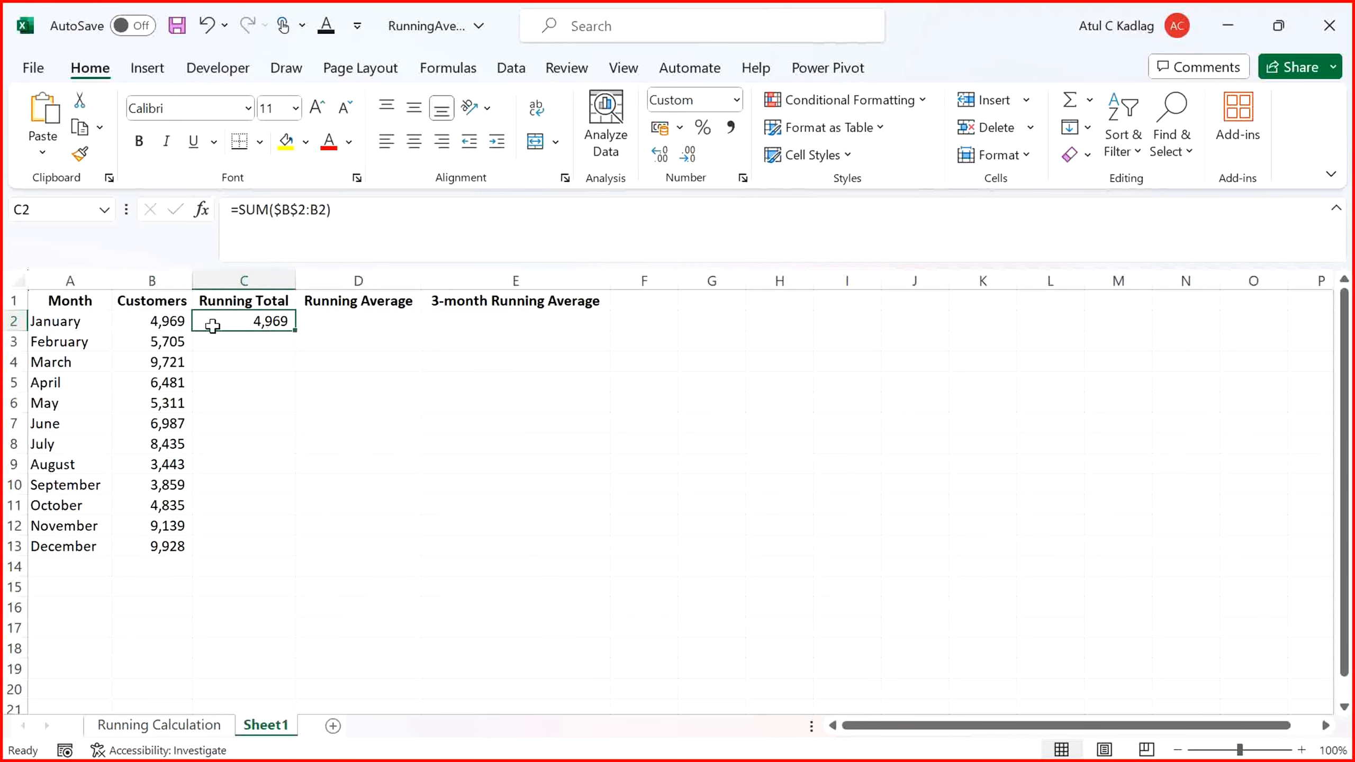
click(172, 326)
click(240, 323)
drag(294, 330, 274, 550)
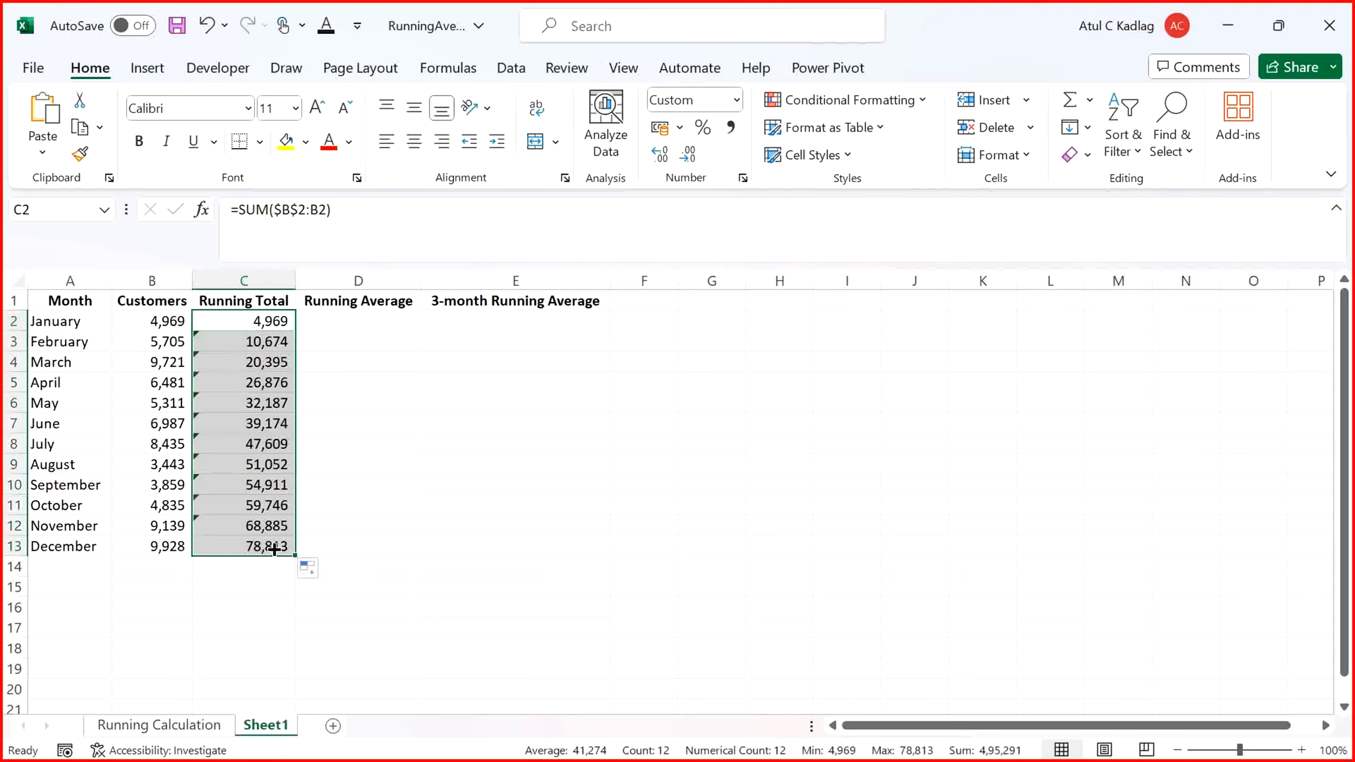
Compare the Running Total formulas for January through April with the matching Customers values
click(237, 342)
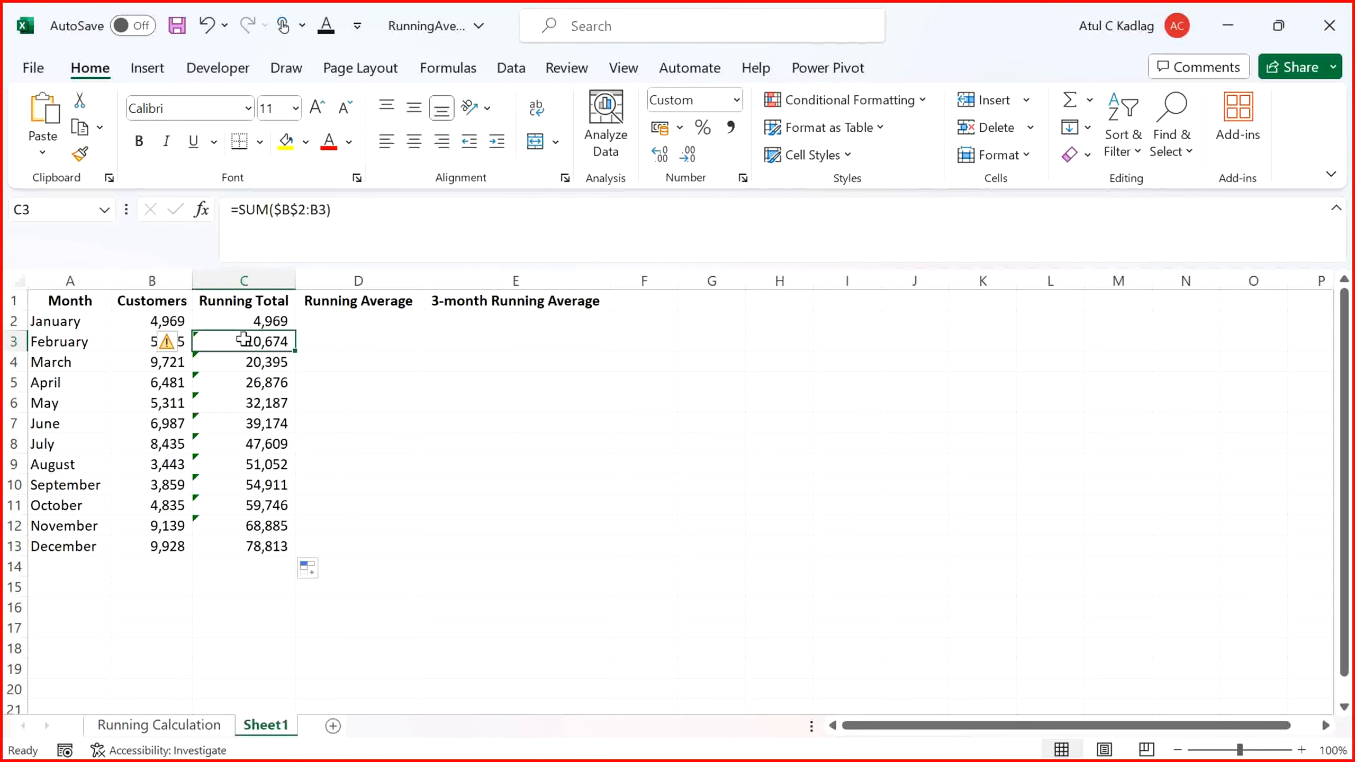
click(133, 337)
click(242, 323)
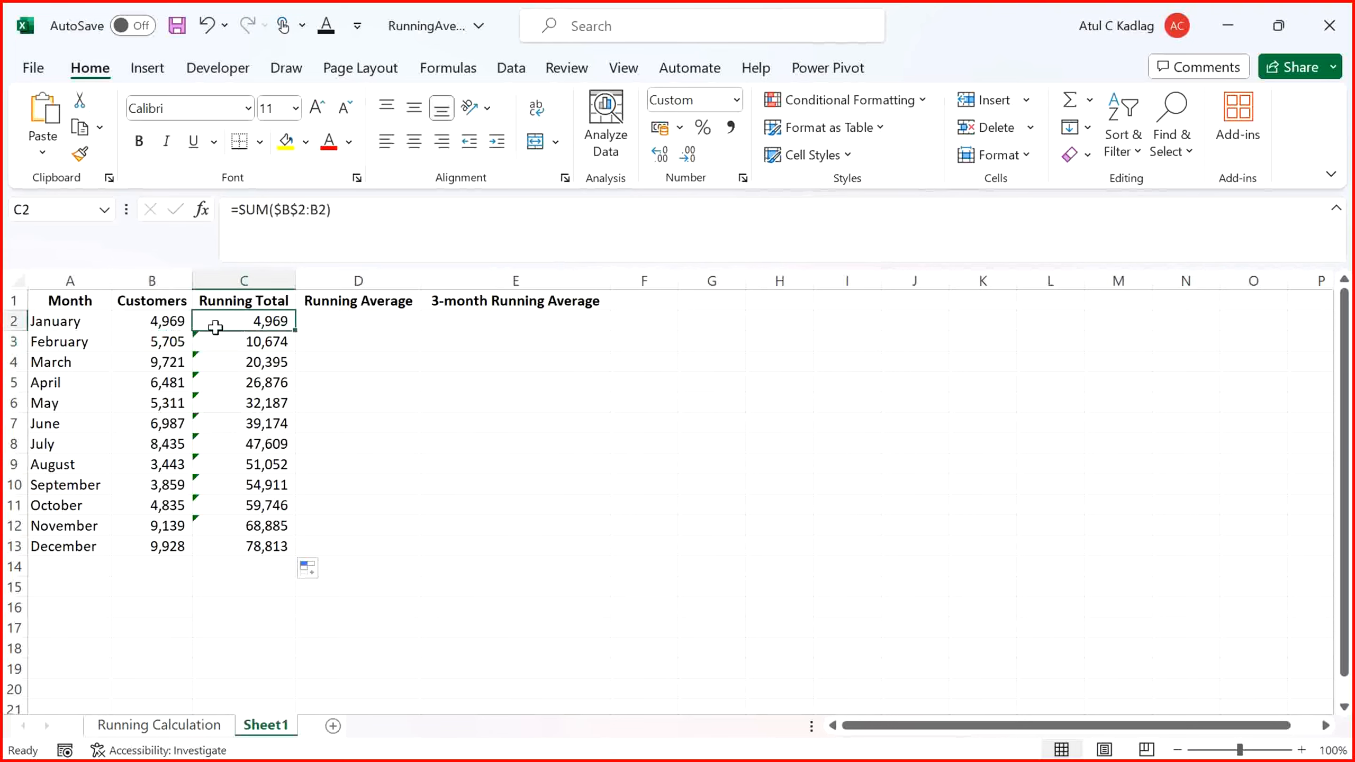
click(158, 341)
click(237, 342)
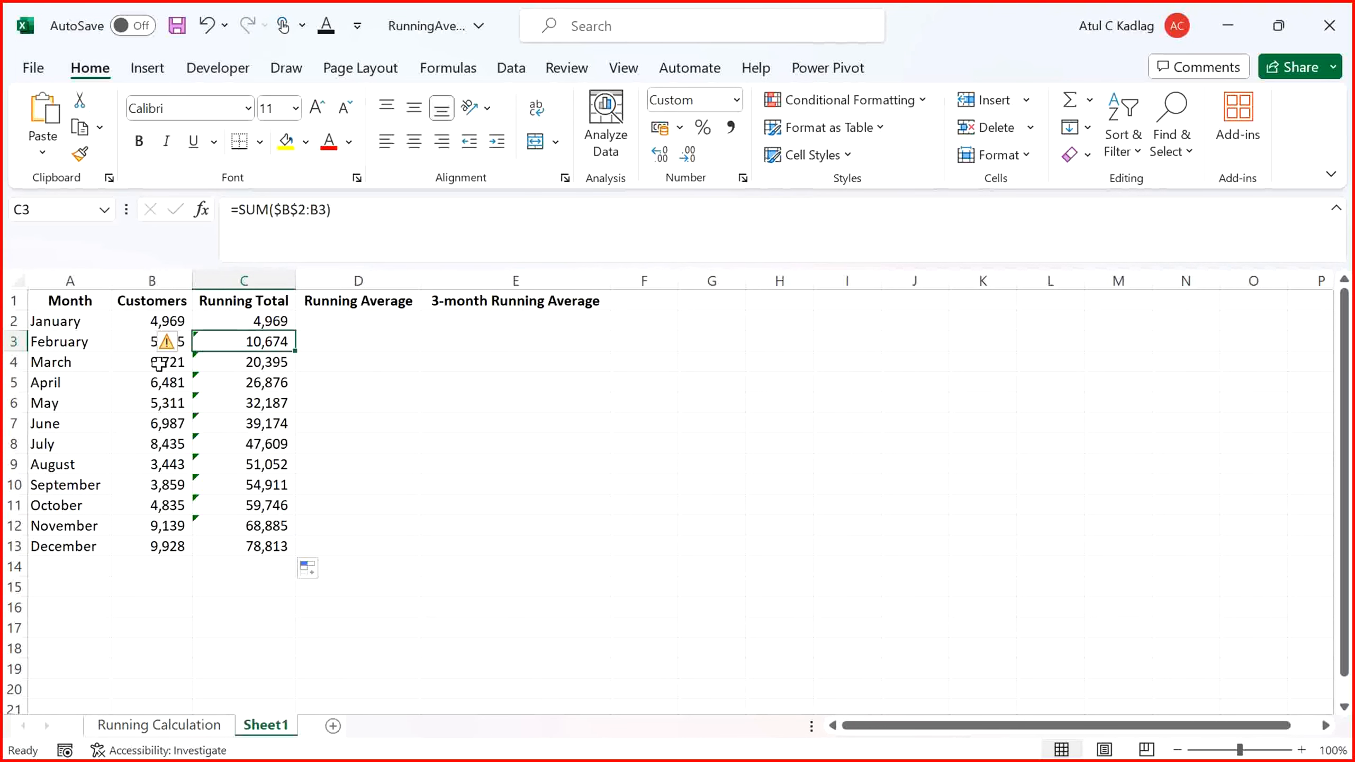
click(250, 364)
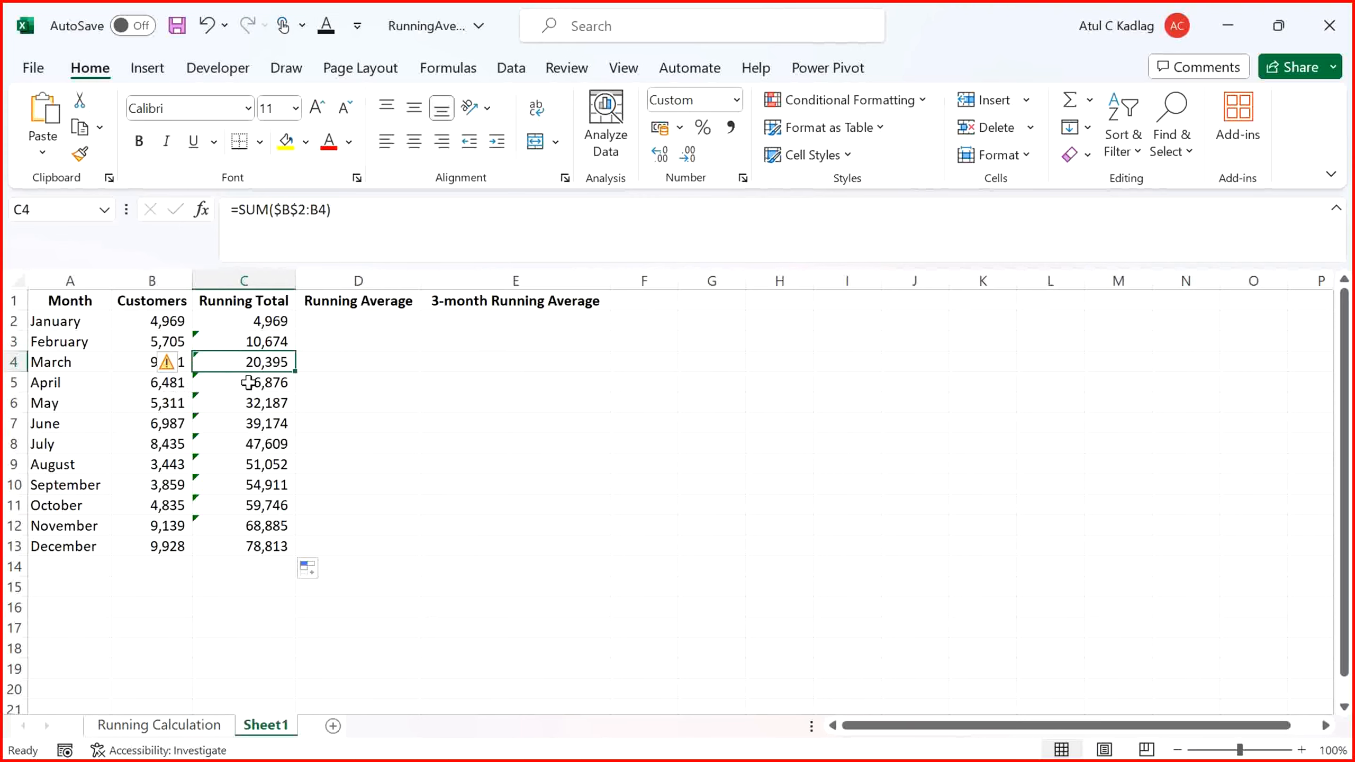
click(246, 383)
click(261, 333)
Review the Running Total range C2:C13 and check the December formula in C13
key(Up)
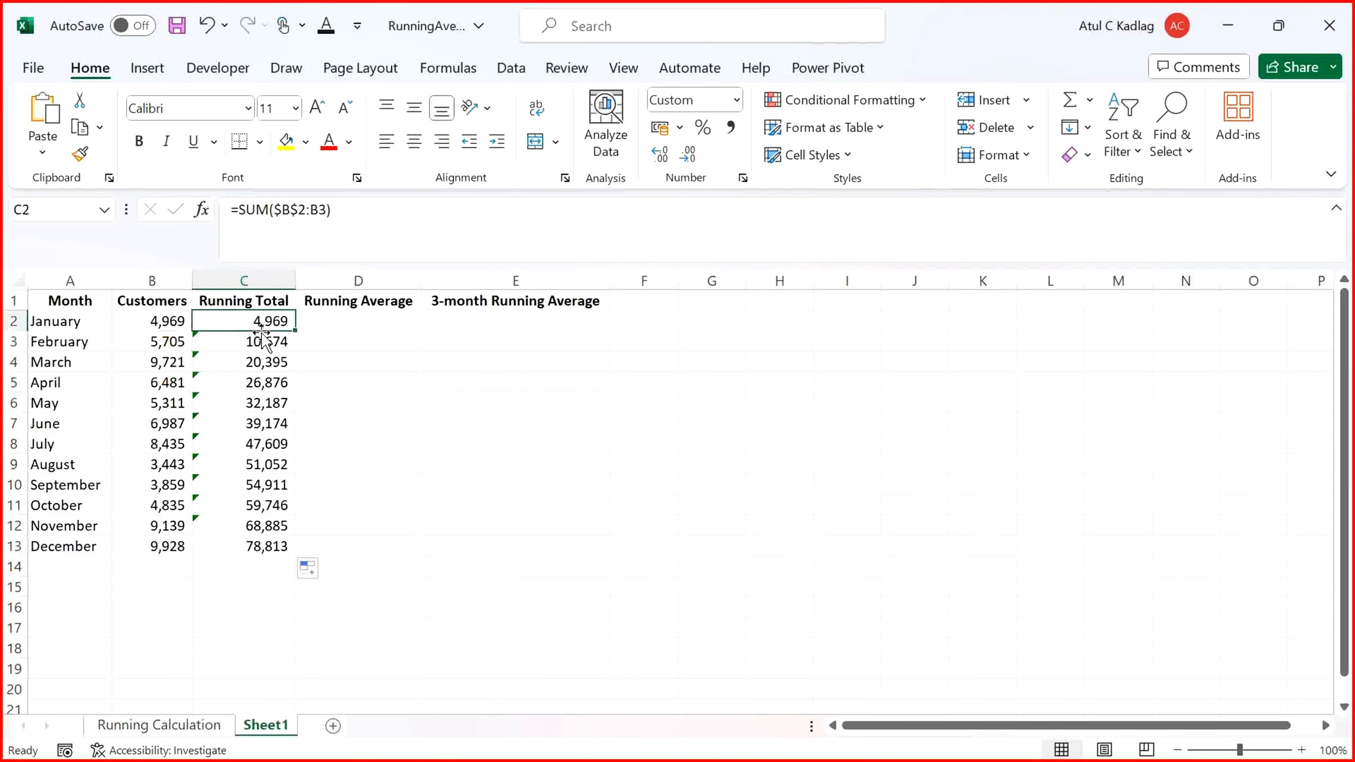
key(shift+Down)
key(shift+Down)
key(shift+Down)
key(shift+Down)
key(shift+Down)
key(shift+Down)
key(shift+Down)
key(shift+Down)
key(shift+Down)
key(shift+Down)
key(shift+Down)
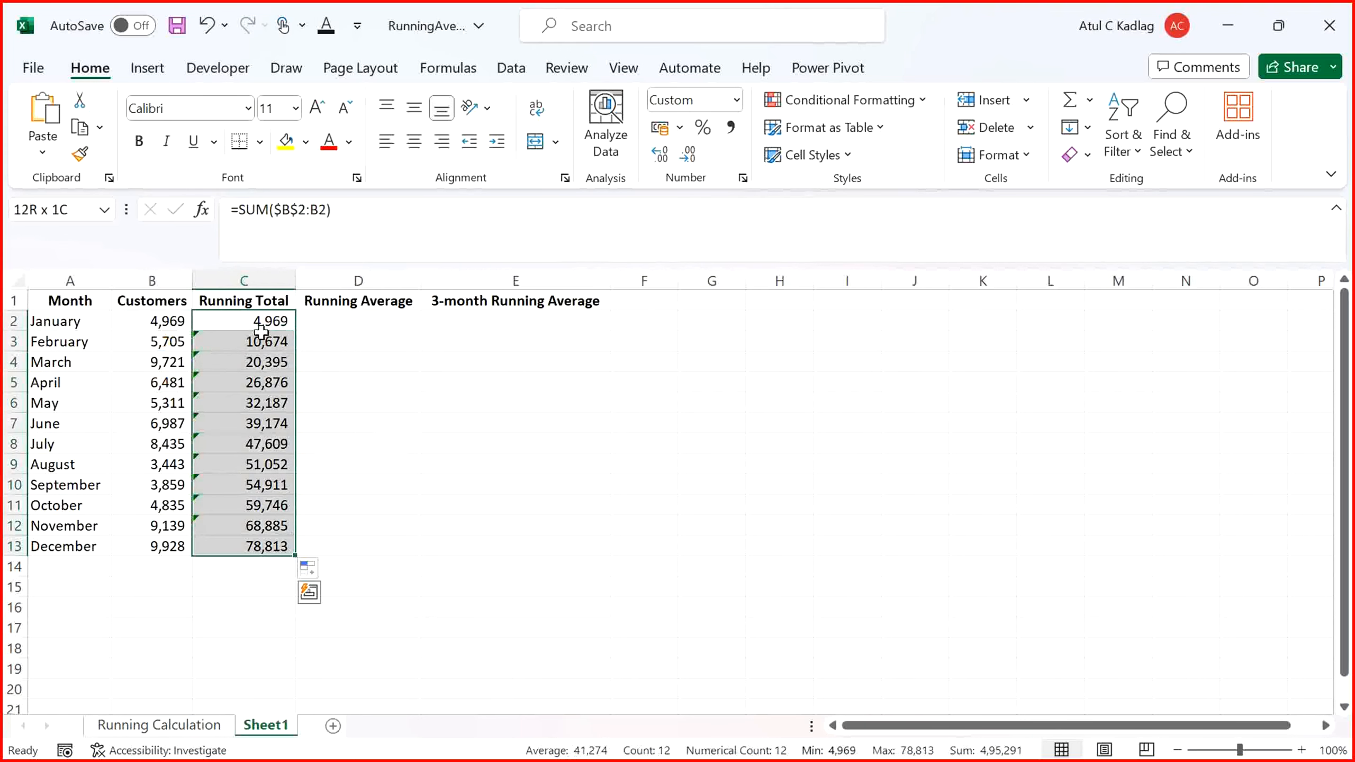
click(261, 334)
click(275, 559)
key(Up)
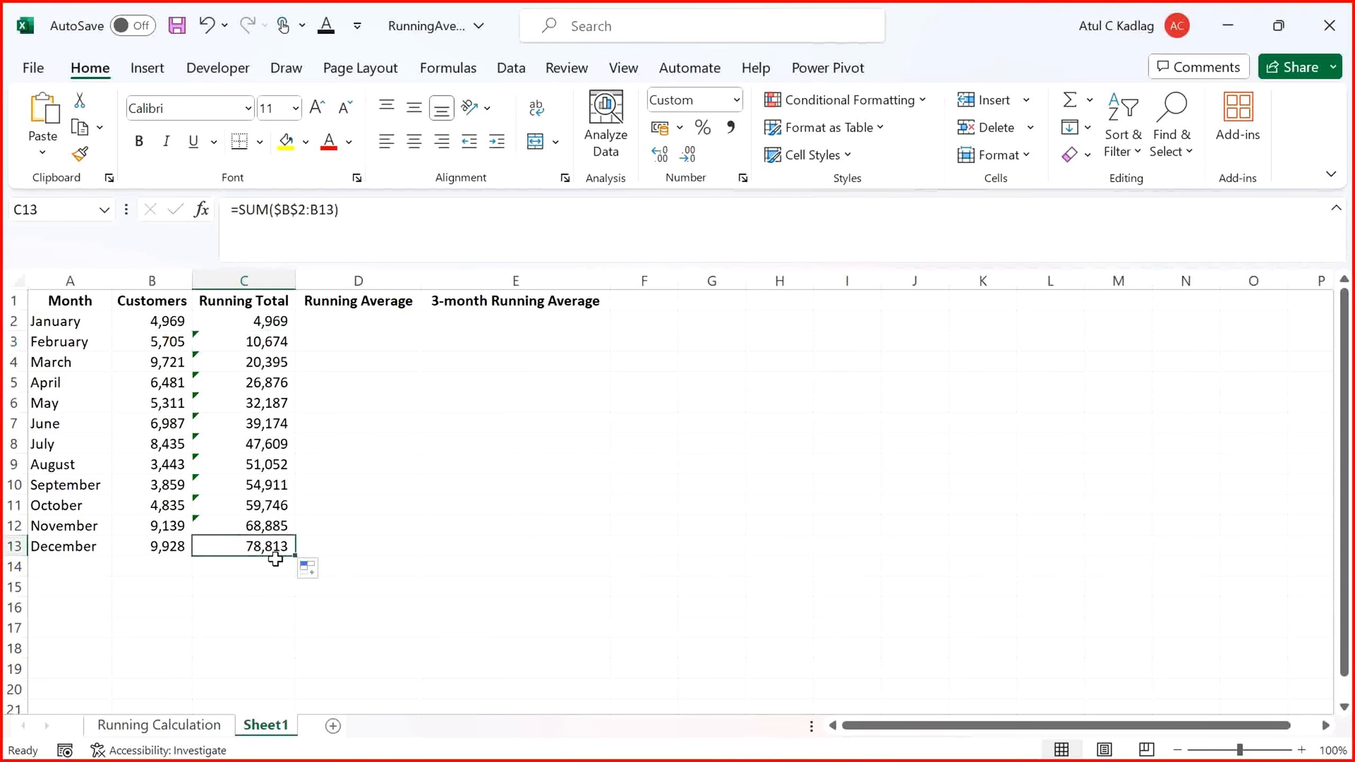
Total all the monthly Customers values in B15 with =SUM(B2:B13)
key(Left)
key(shift+Up)
key(shift+Up)
key(shift+Up)
key(shift+Up)
key(shift+Up)
key(shift+Up)
key(shift+Up)
key(shift+Up)
key(shift+Up)
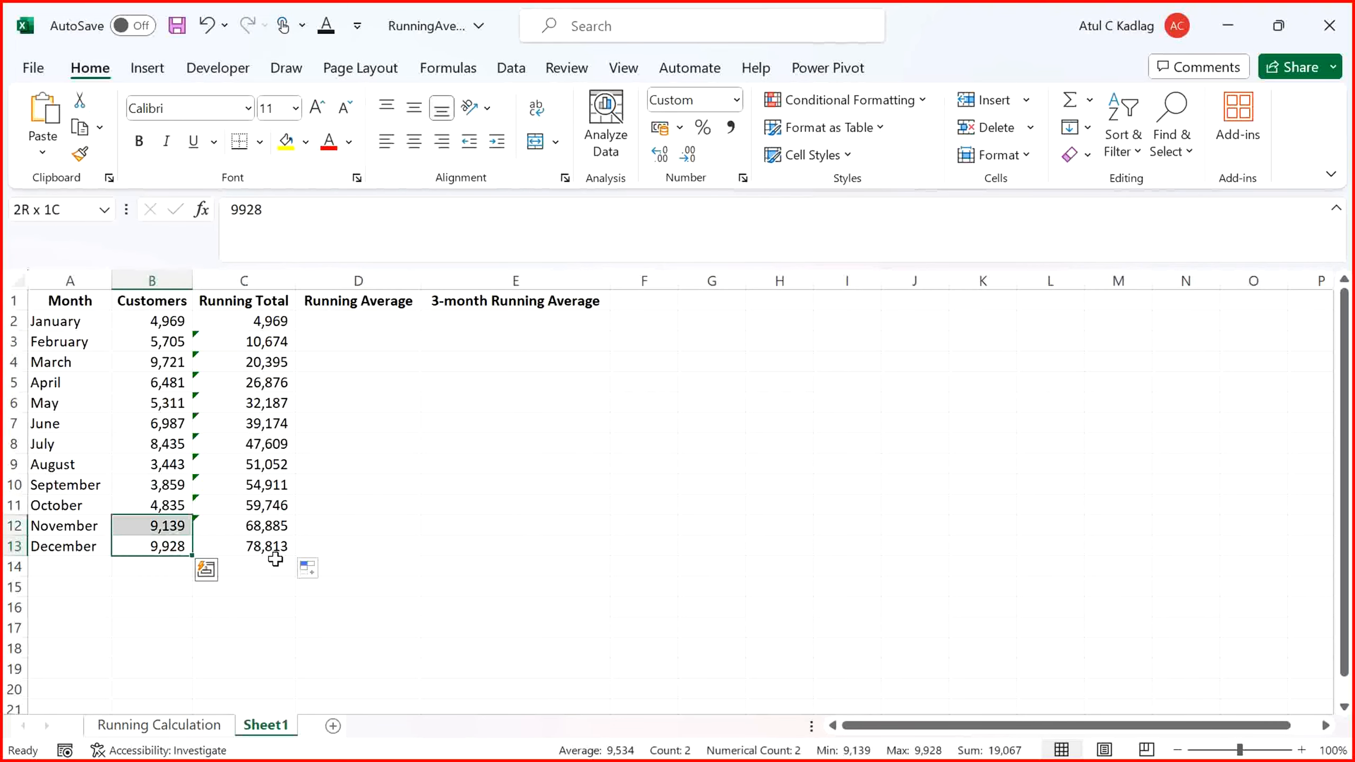
key(Down)
key(Down)
key(Up)
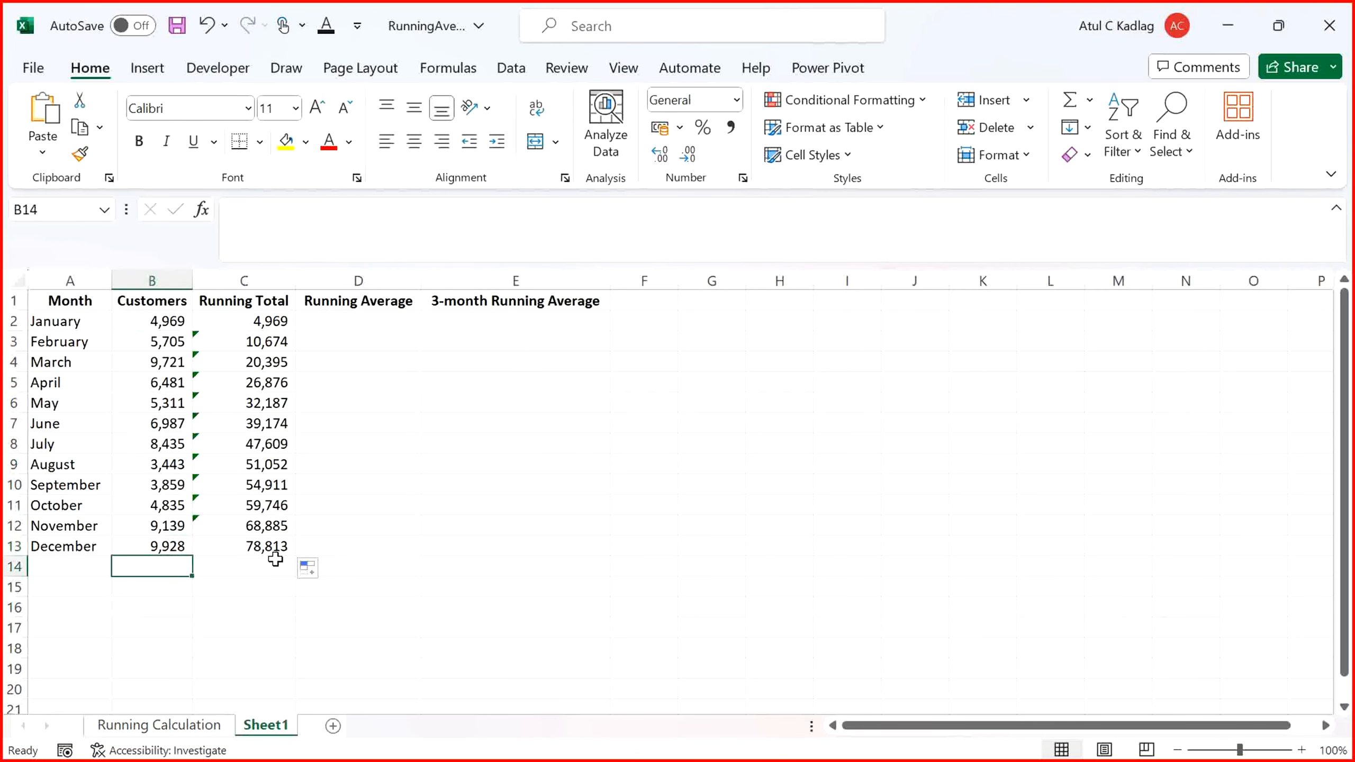
key(Down)
text(=SUM()
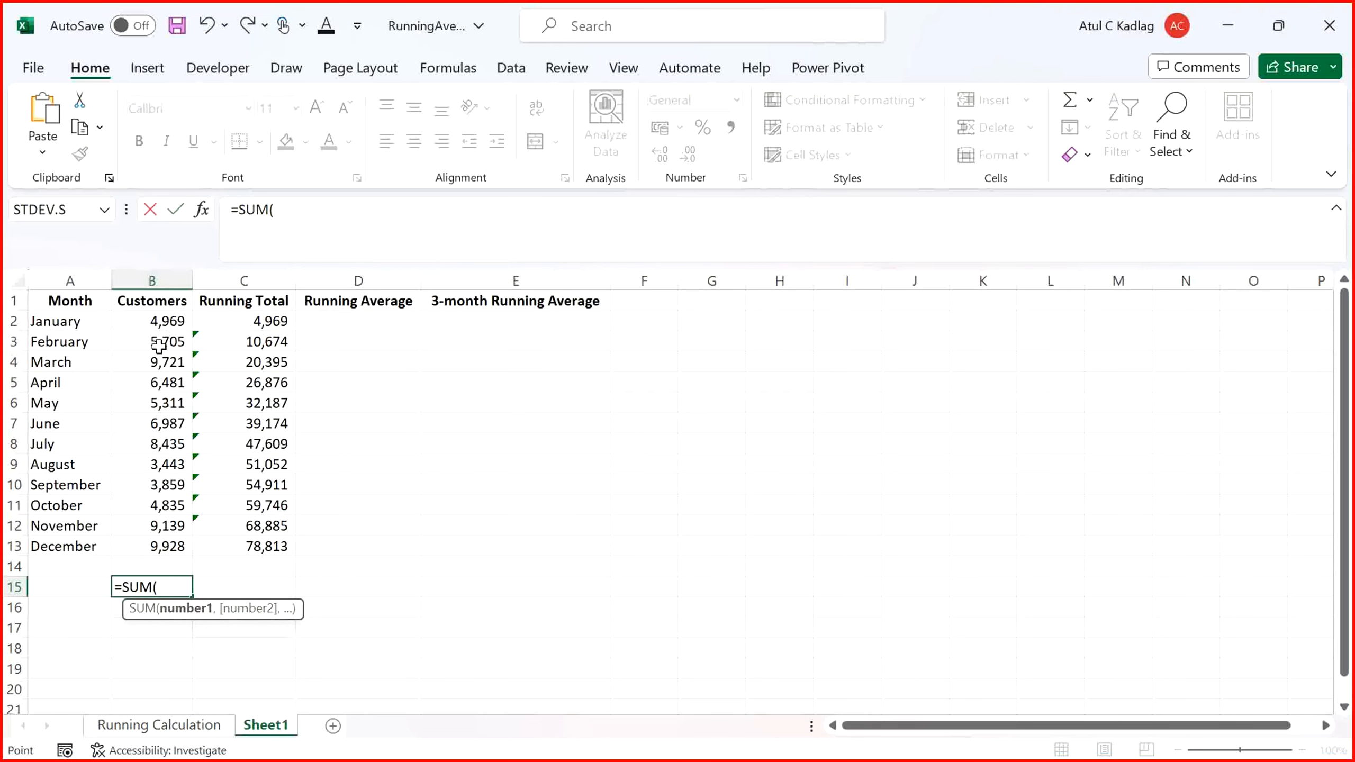
drag(160, 323, 155, 541)
key(Return)
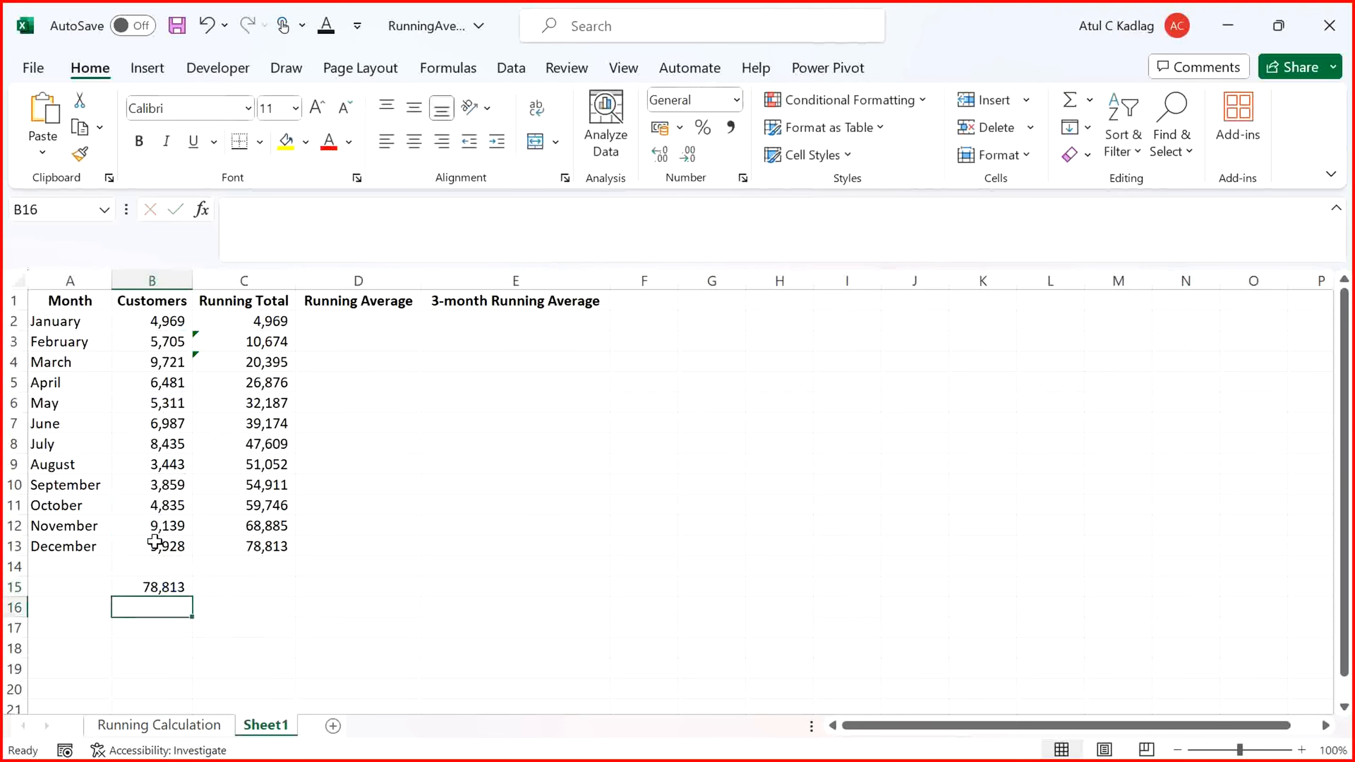
Compare the Customers total in B15 with December's Running Total, and examine the cumulative values for January through March
key(Up)
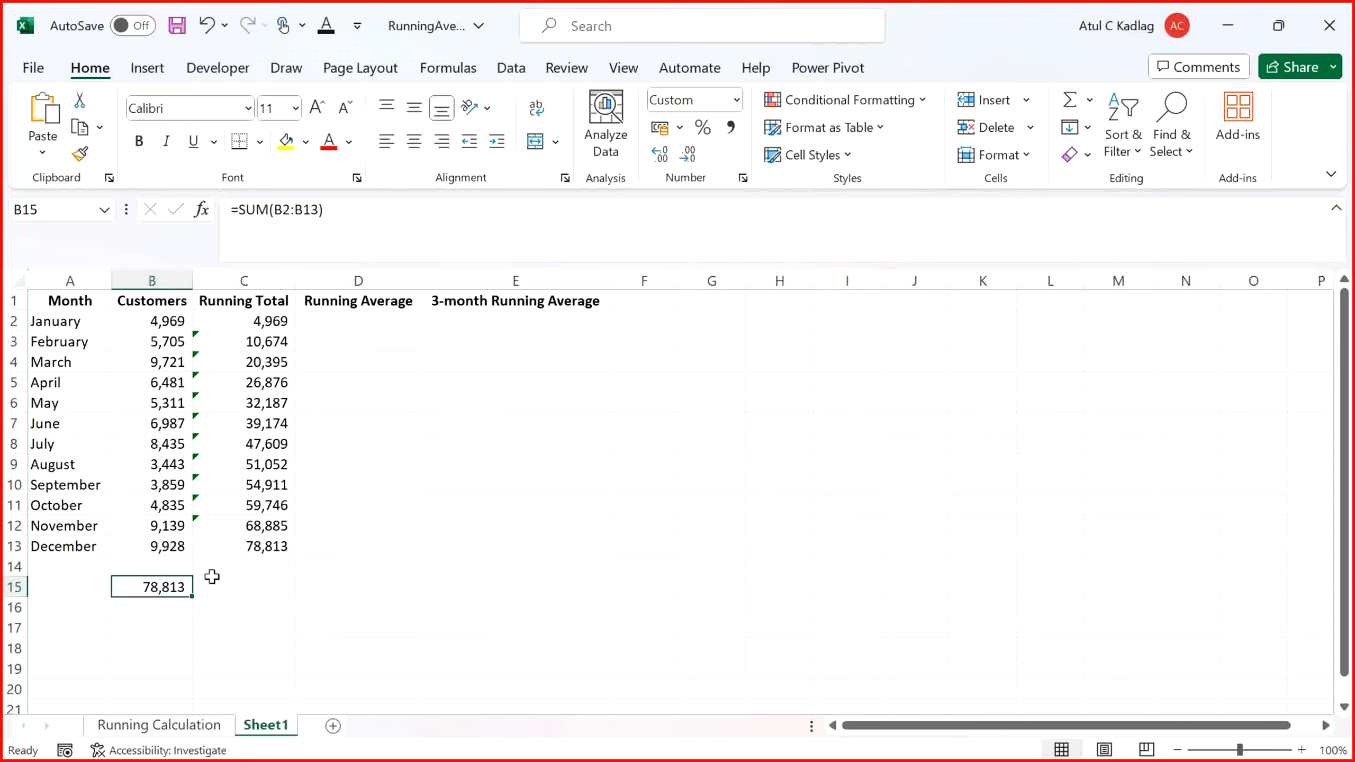
click(264, 546)
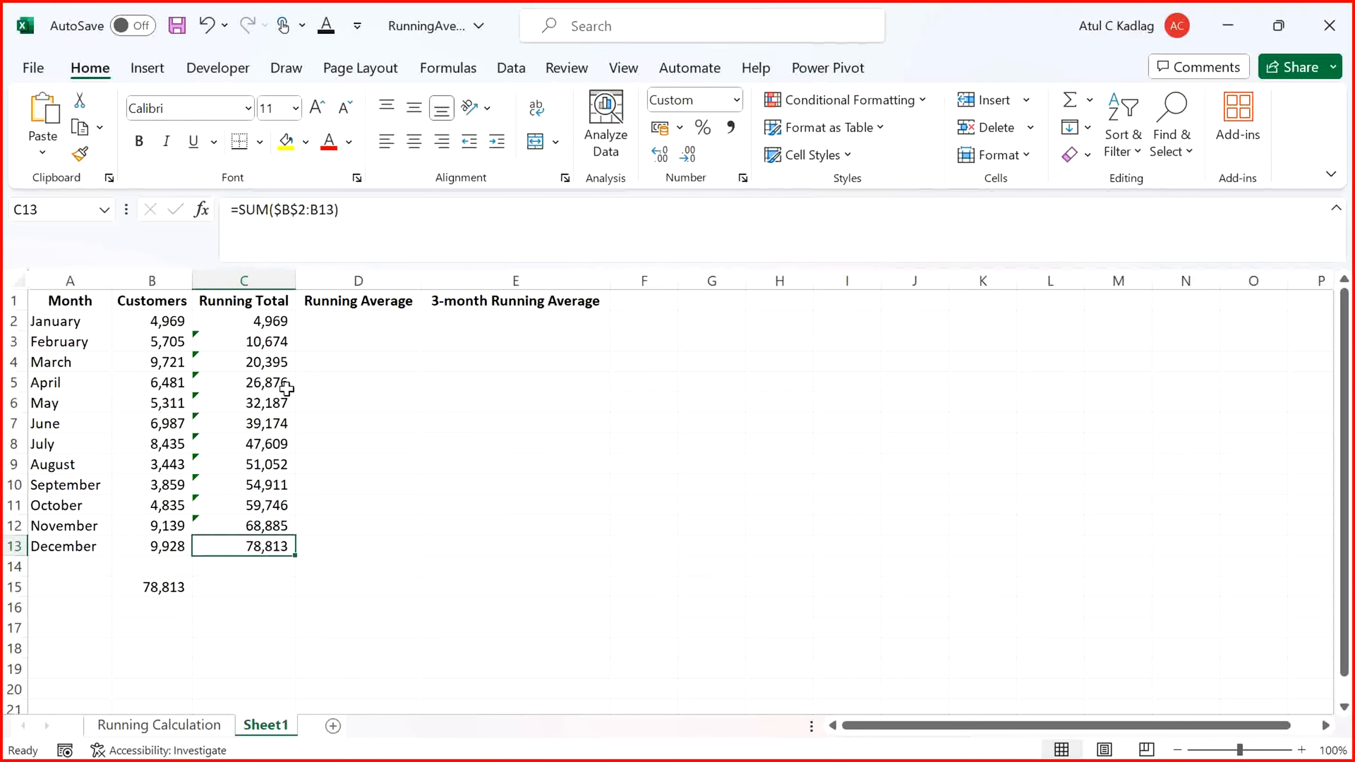
drag(273, 322, 269, 546)
click(364, 457)
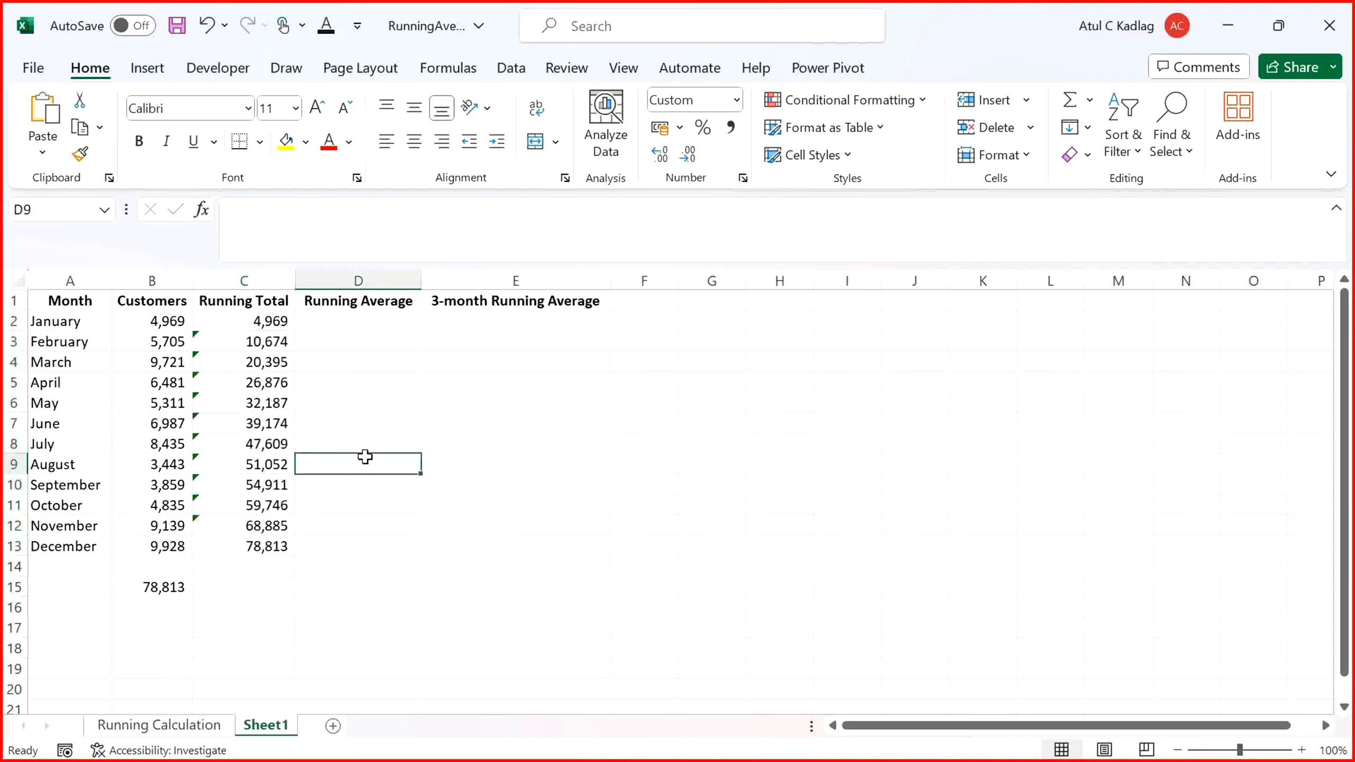
drag(265, 322, 265, 340)
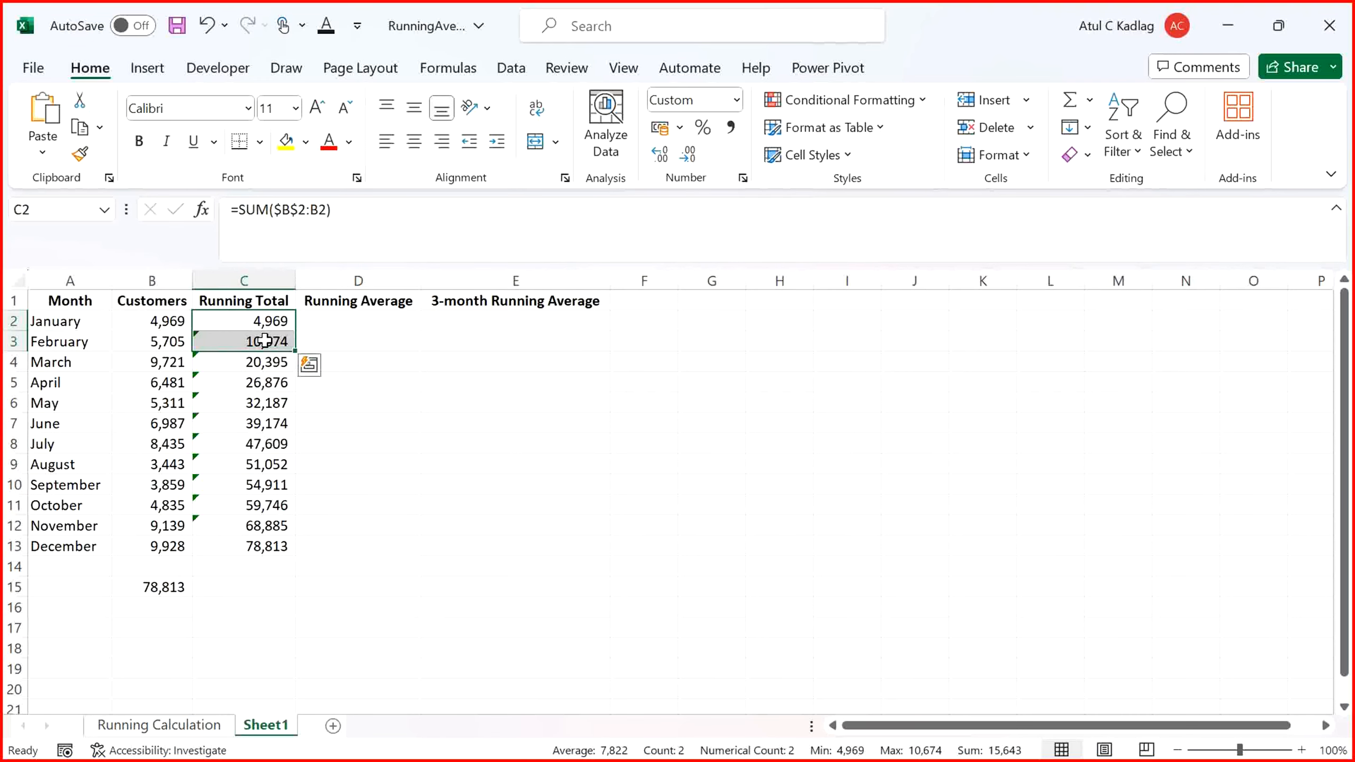
click(266, 341)
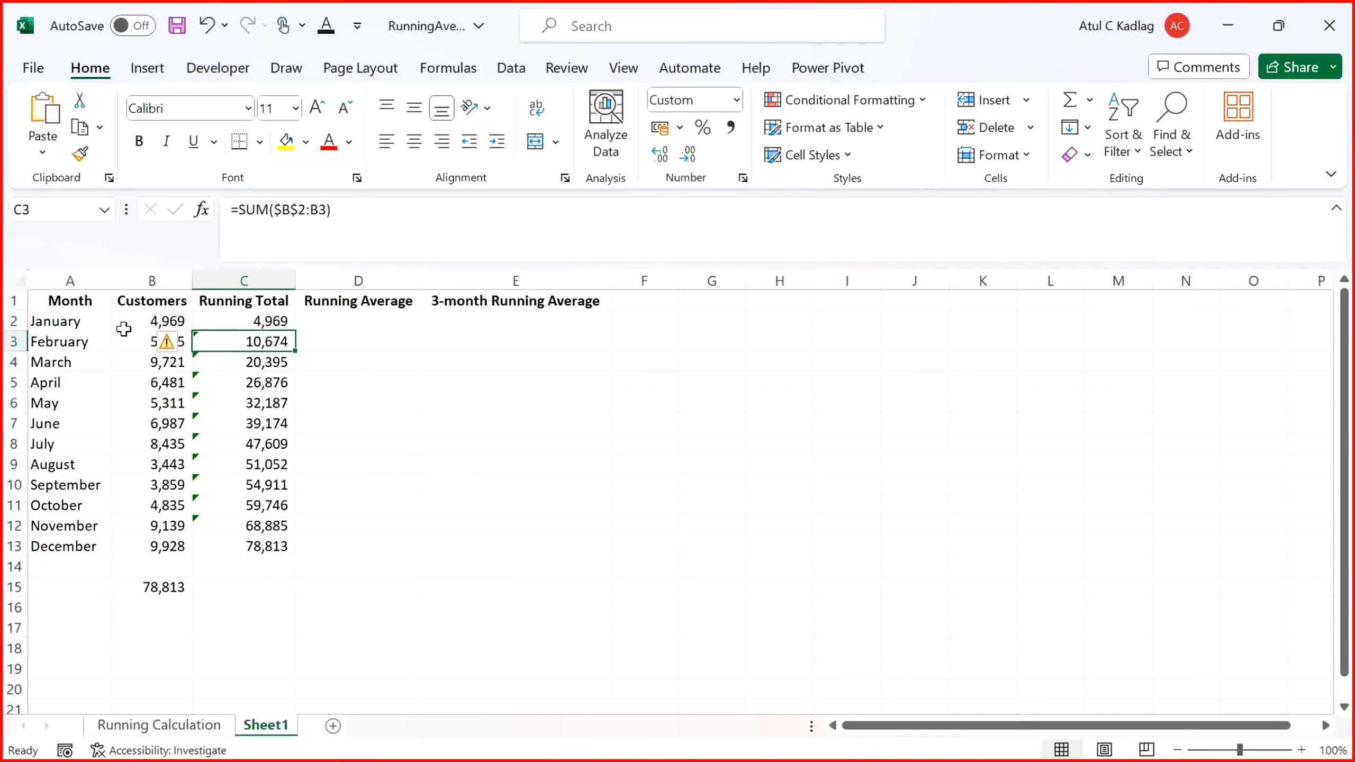
click(76, 355)
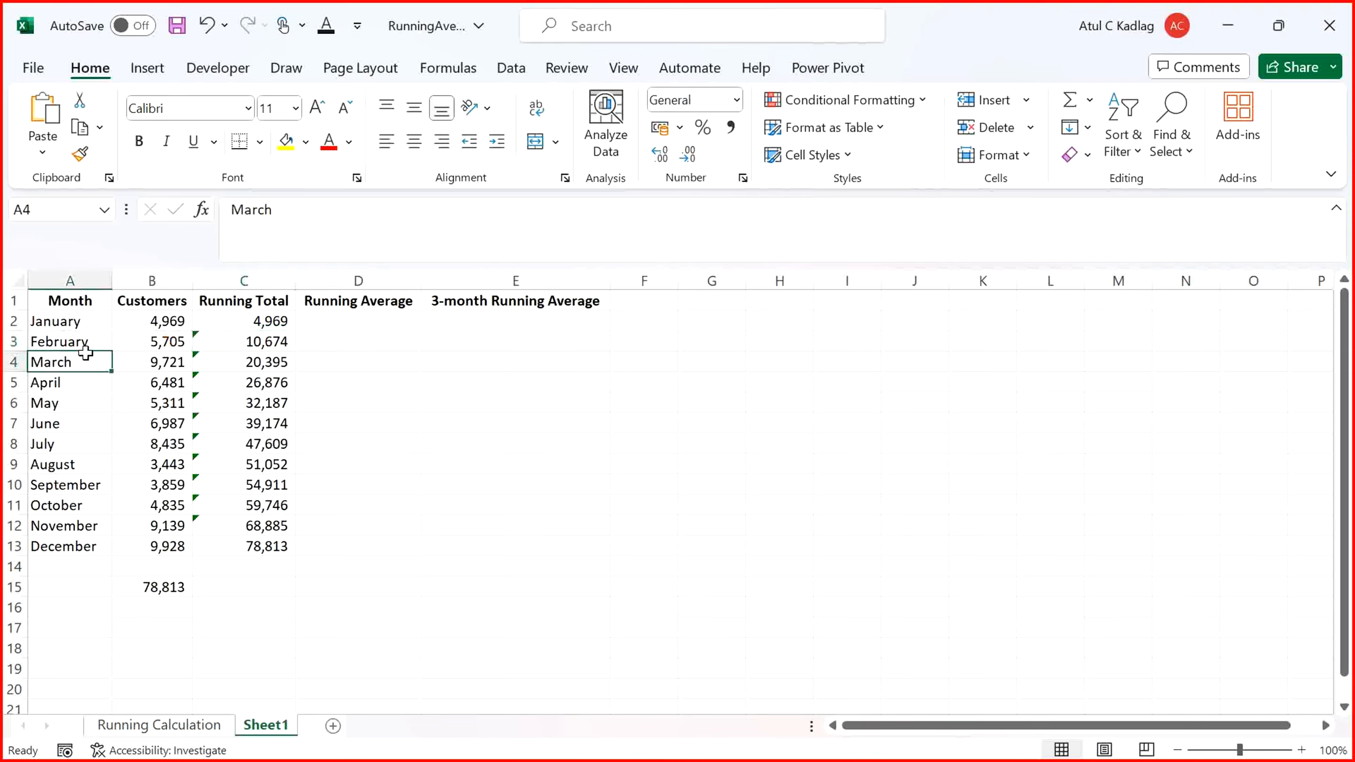
click(240, 357)
click(82, 343)
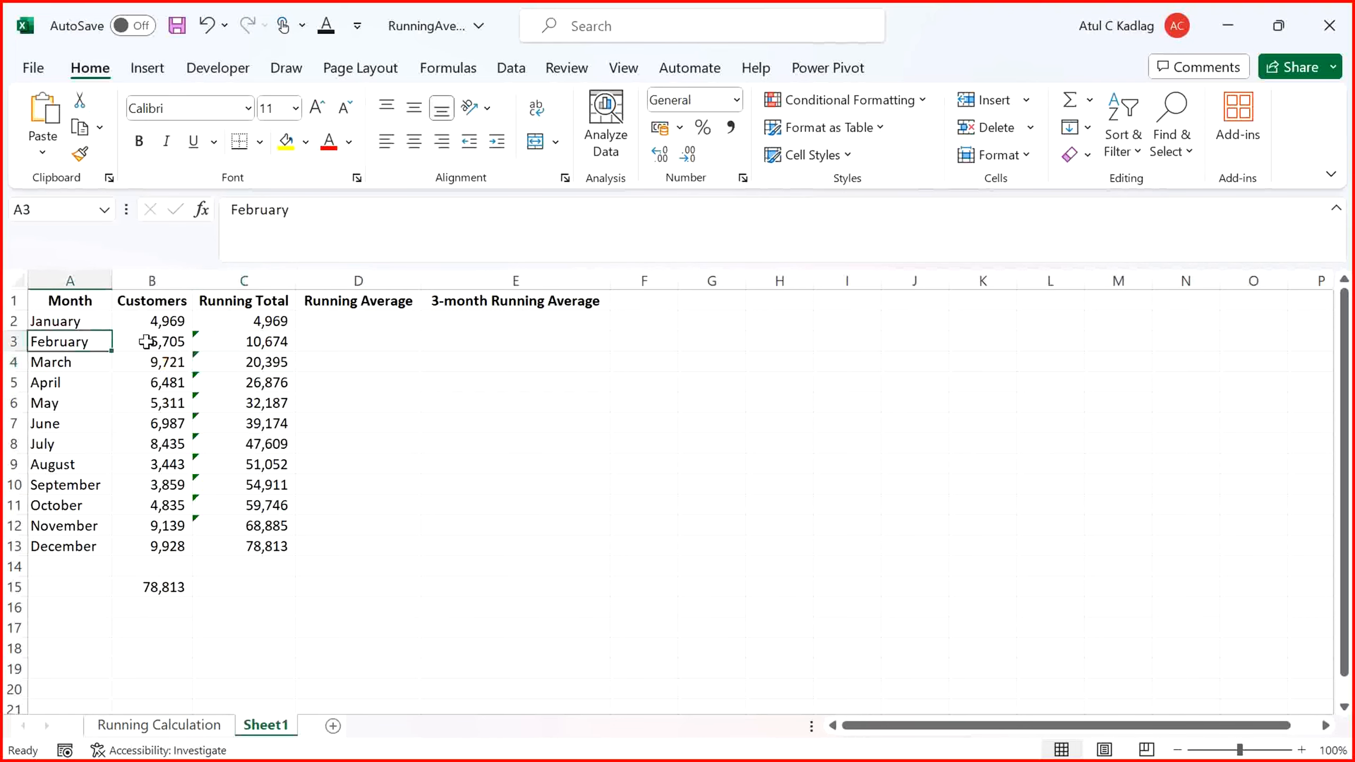
click(235, 342)
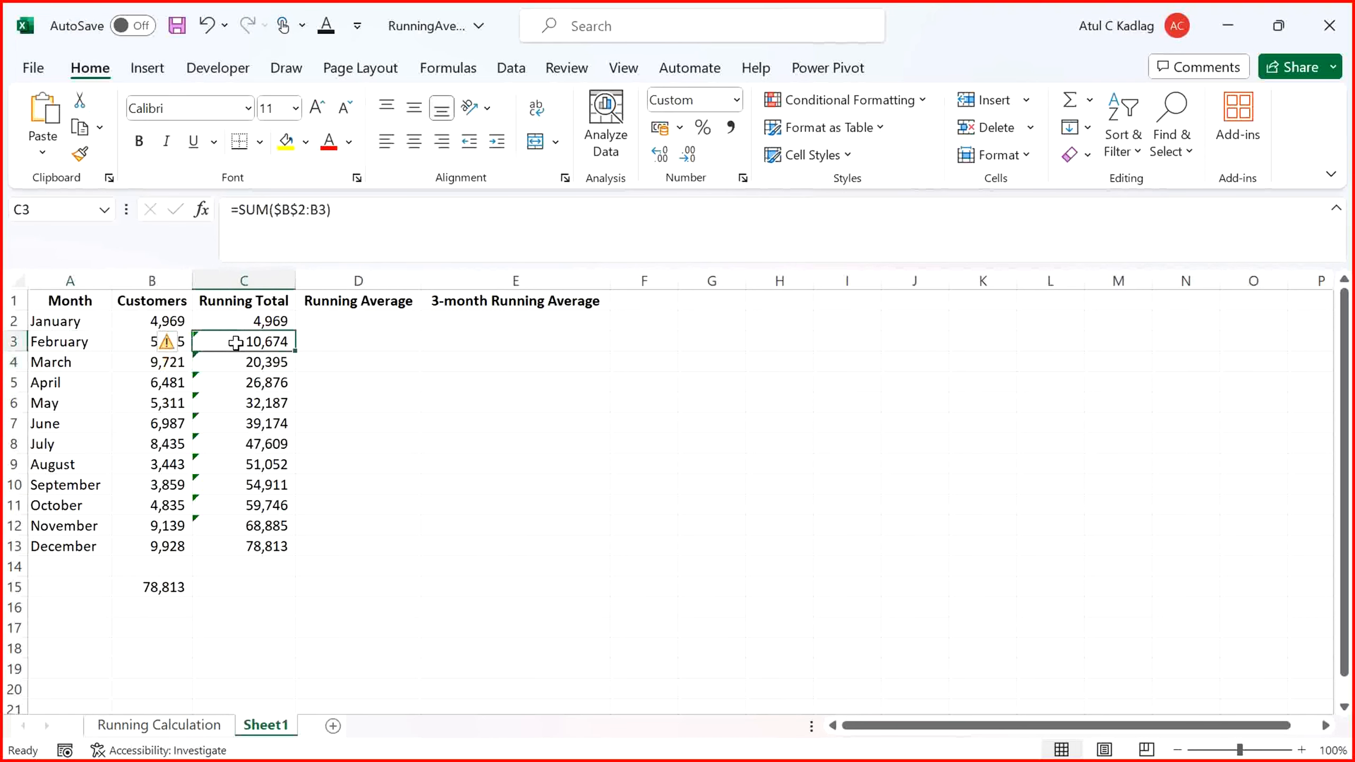
click(50, 367)
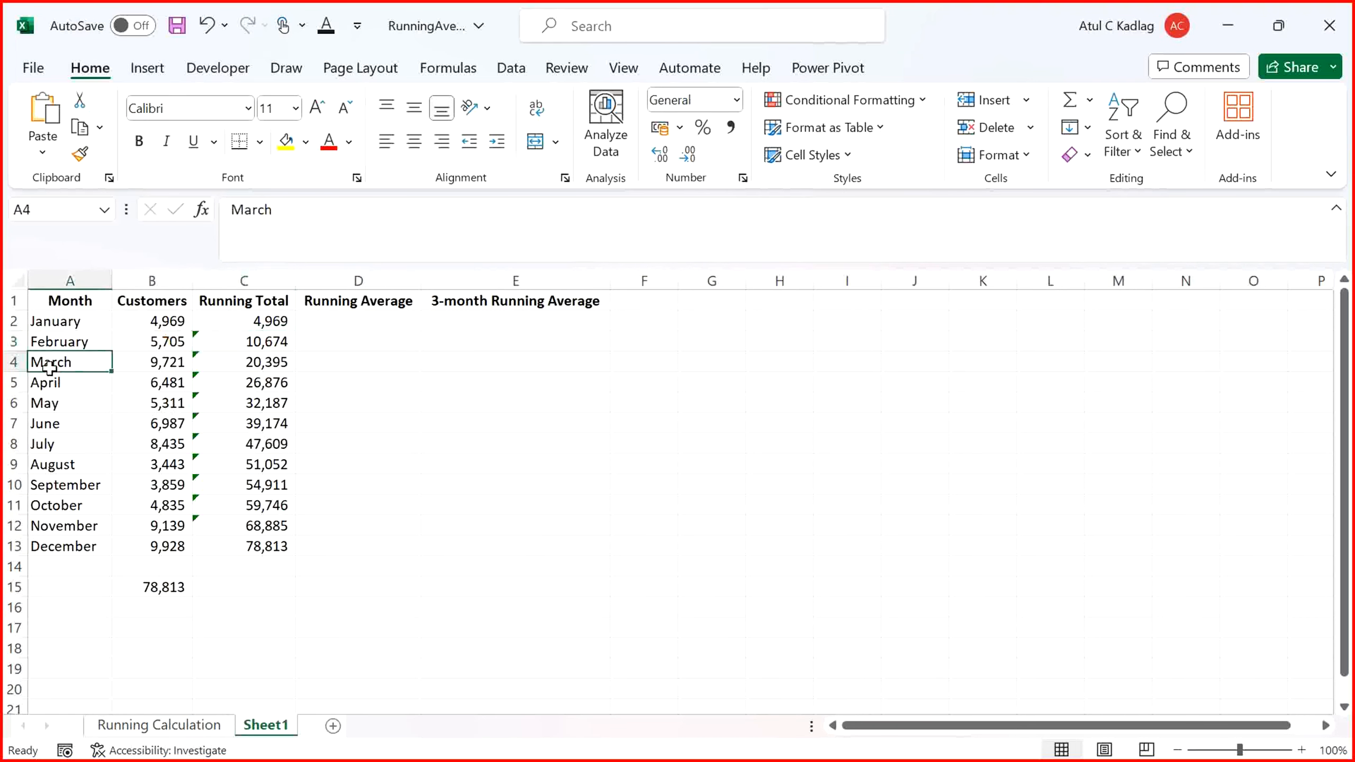
Highlight March's Running Total in C4 with a yellow fill
key(Up)
key(Up)
key(Right)
key(Right)
key(Right)
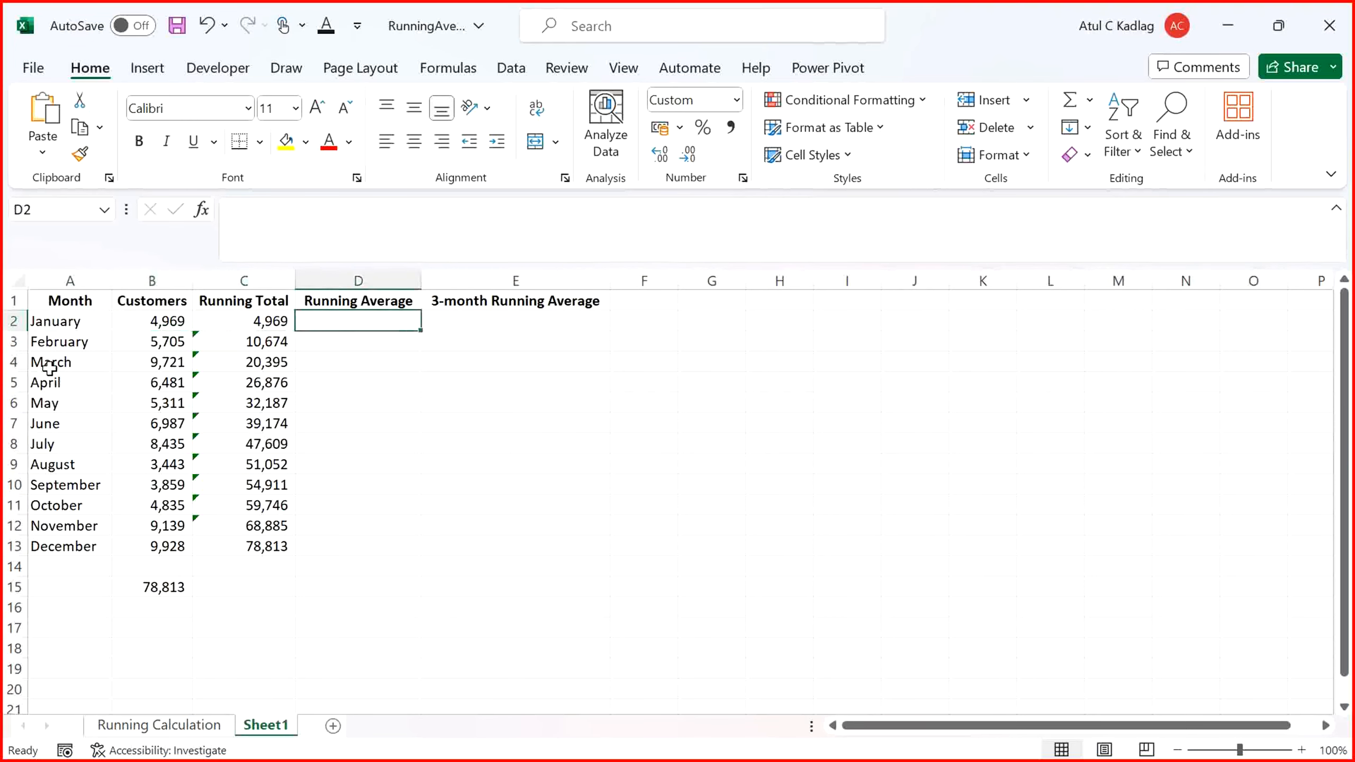
key(Left)
key(shift+Down)
key(shift+Down)
key(shift+Down)
key(Down)
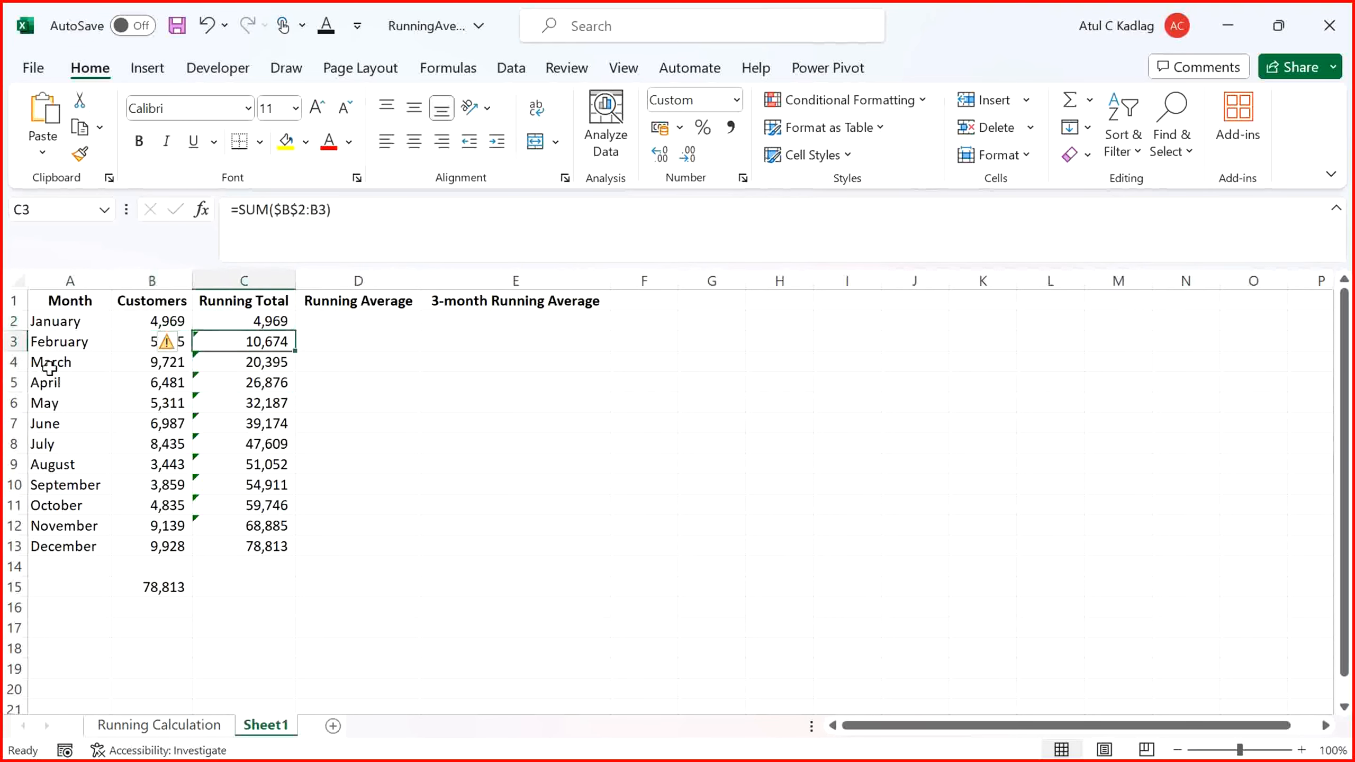
key(Down)
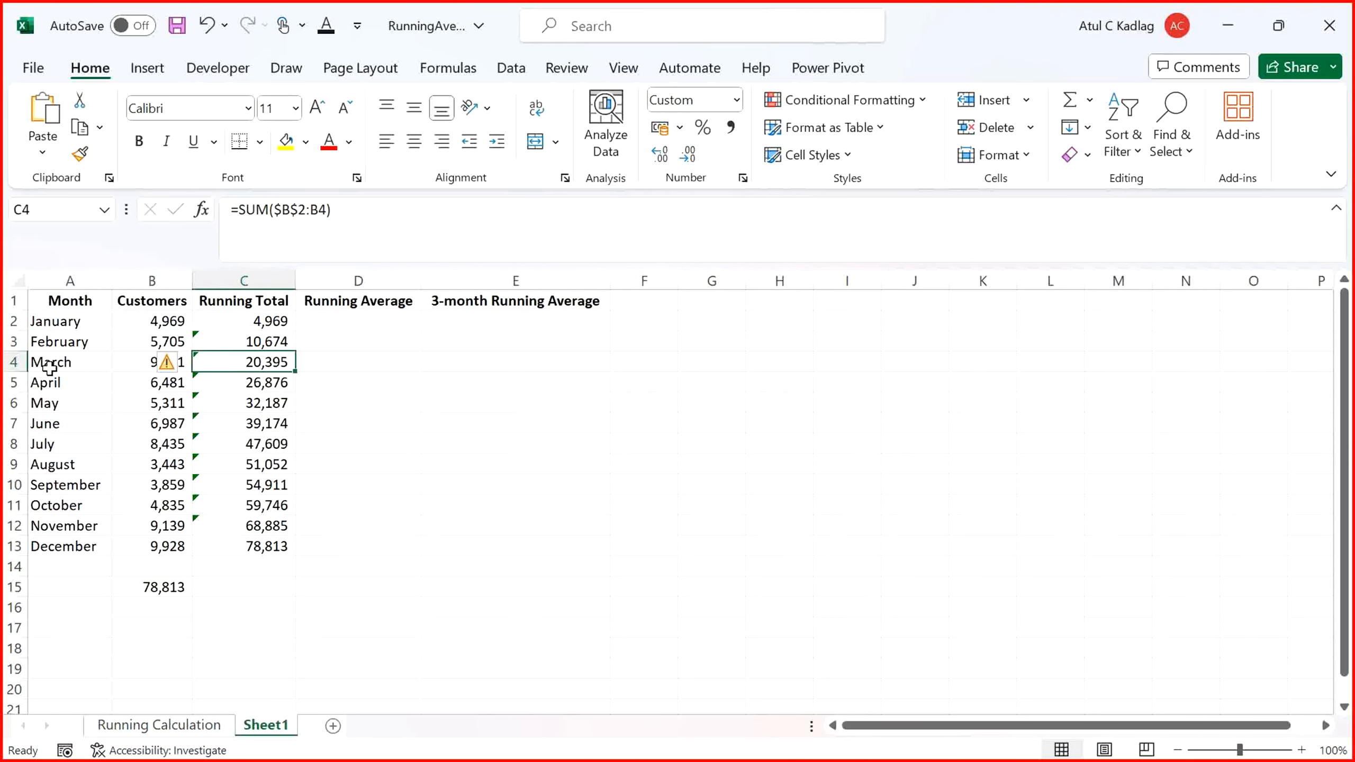
click(286, 141)
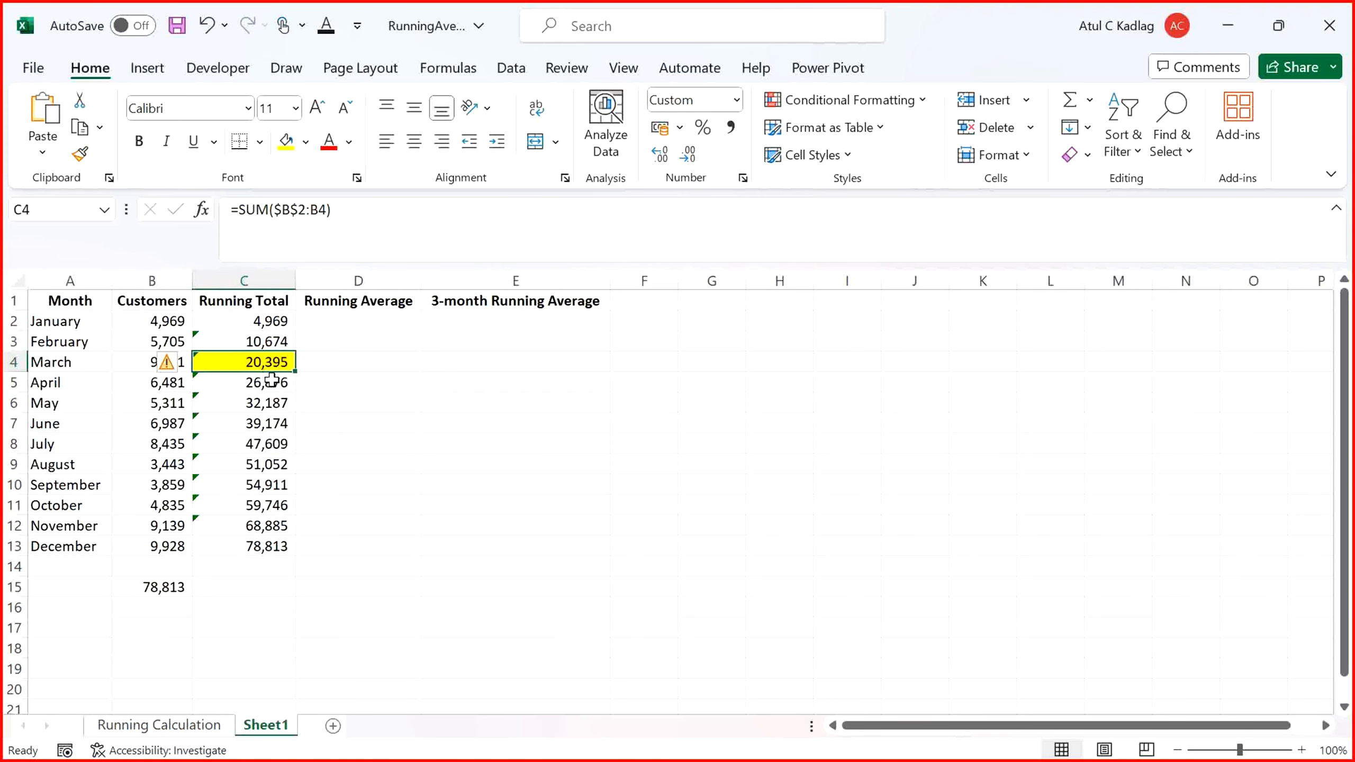
Highlight the June, September and December Running Total cells C7, C10 and C13 with a yellow fill
click(267, 422)
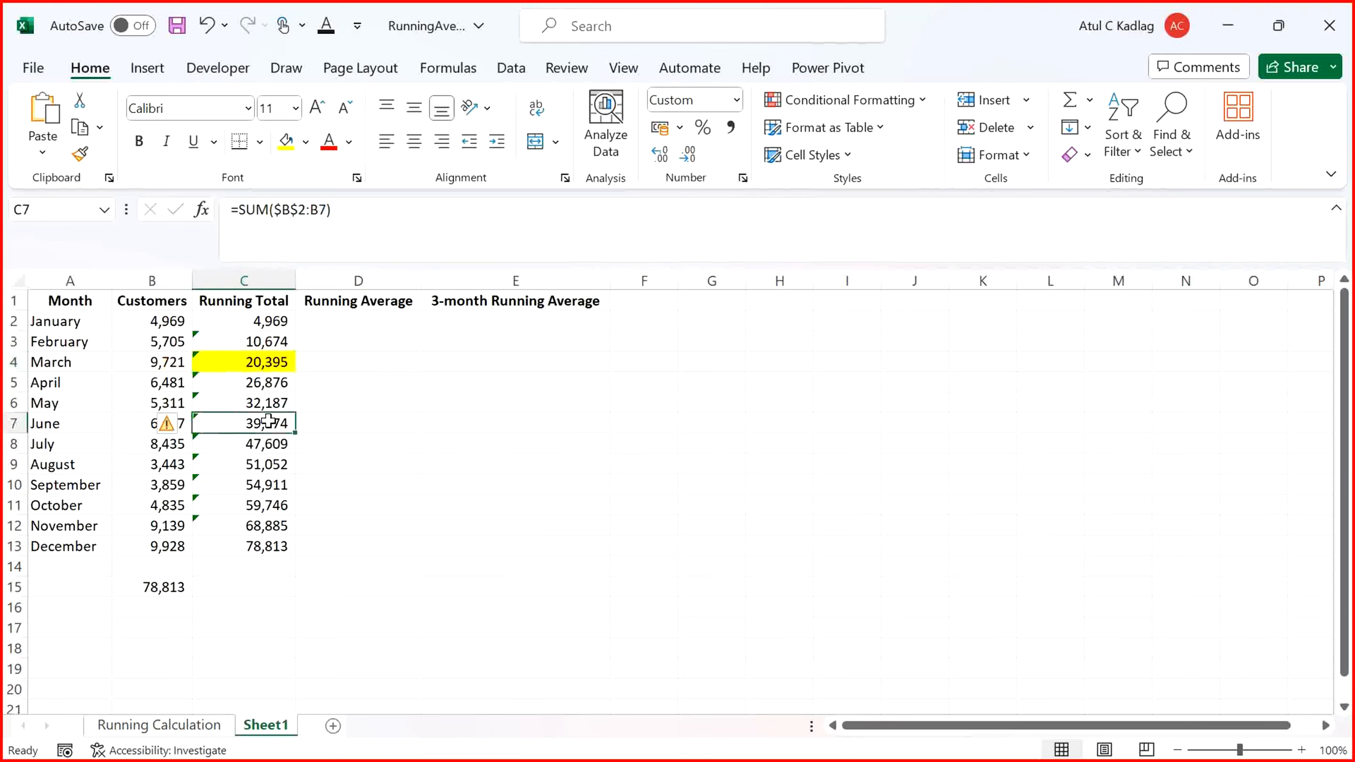
click(286, 141)
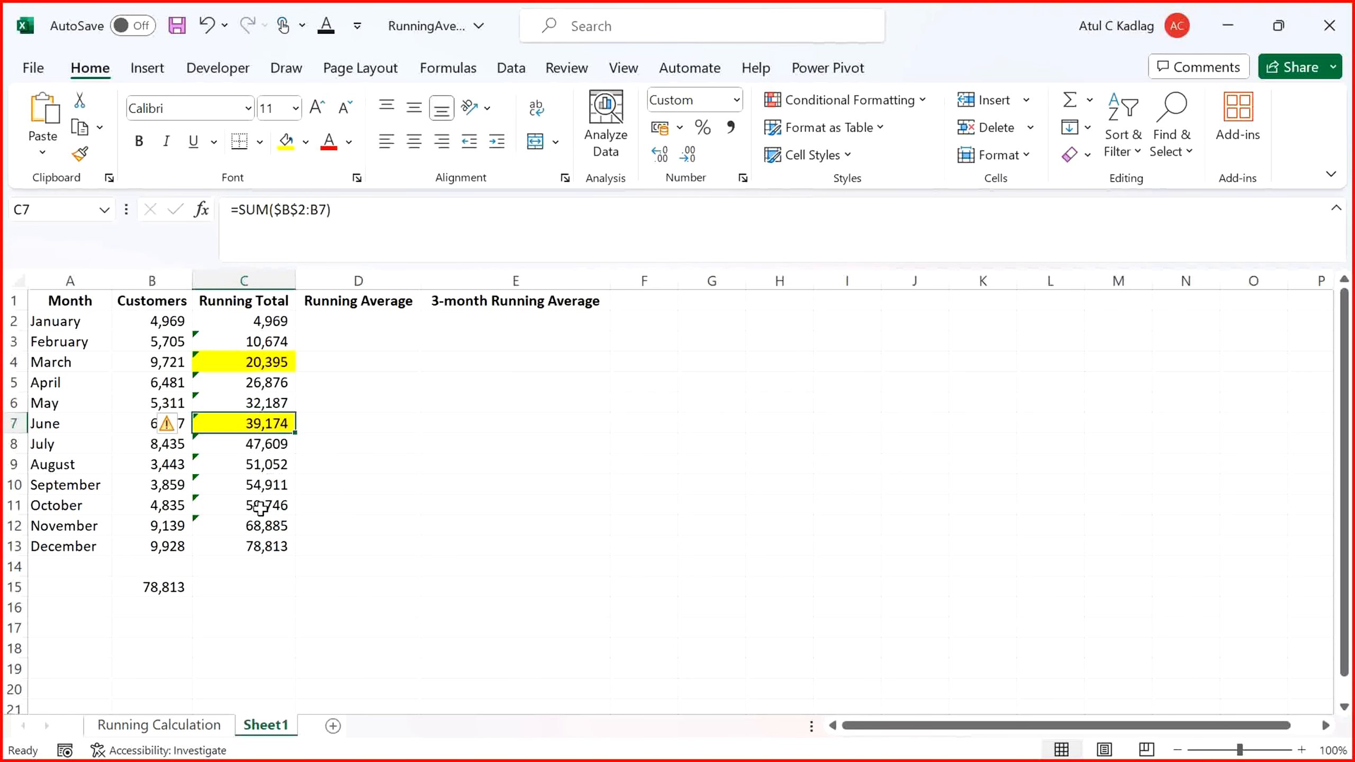
click(256, 487)
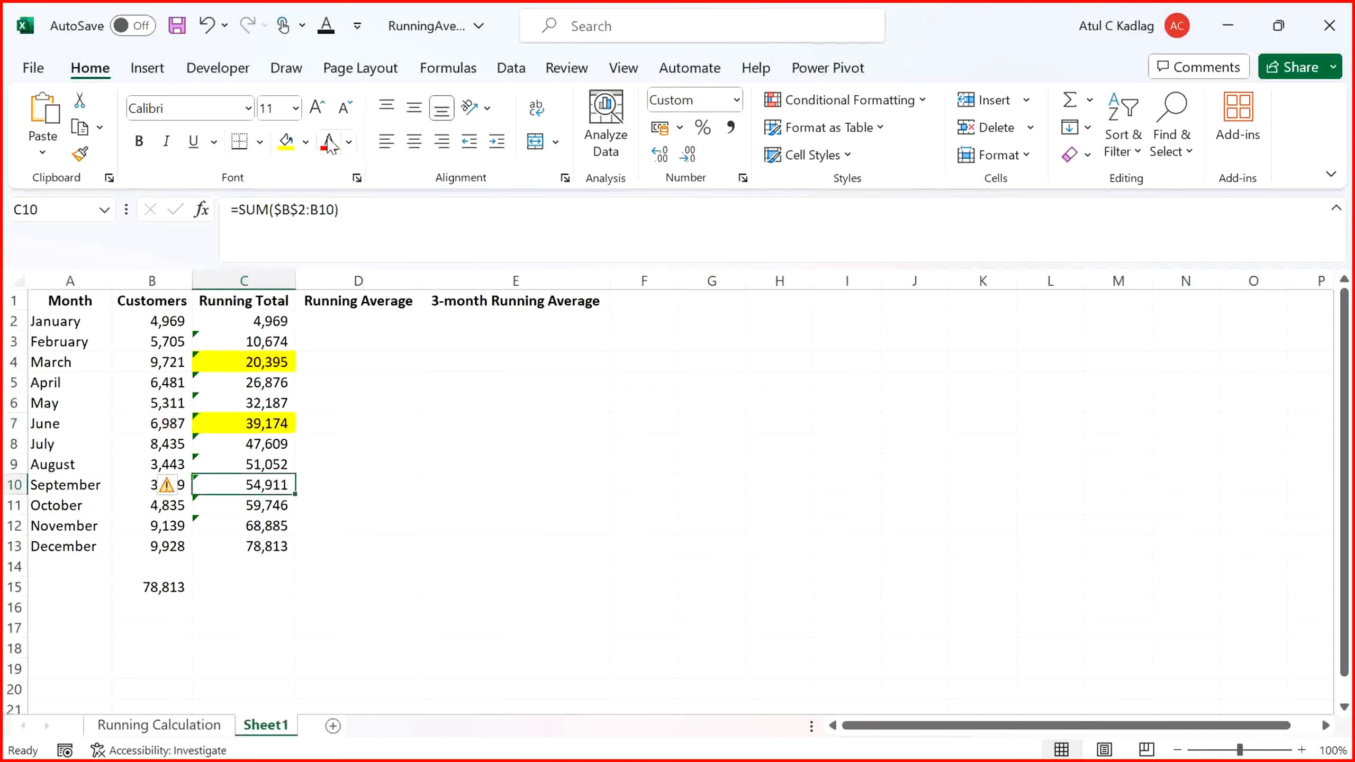
click(285, 141)
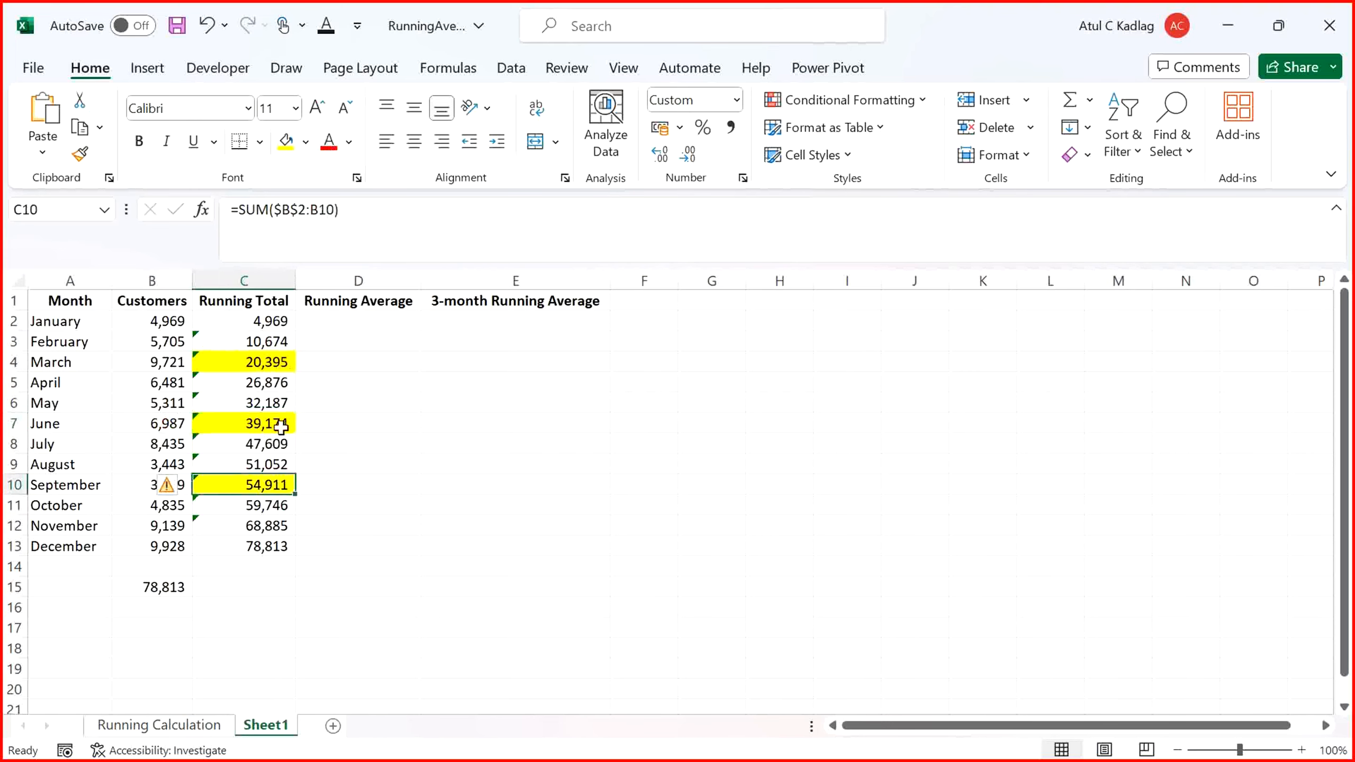
click(266, 545)
click(285, 141)
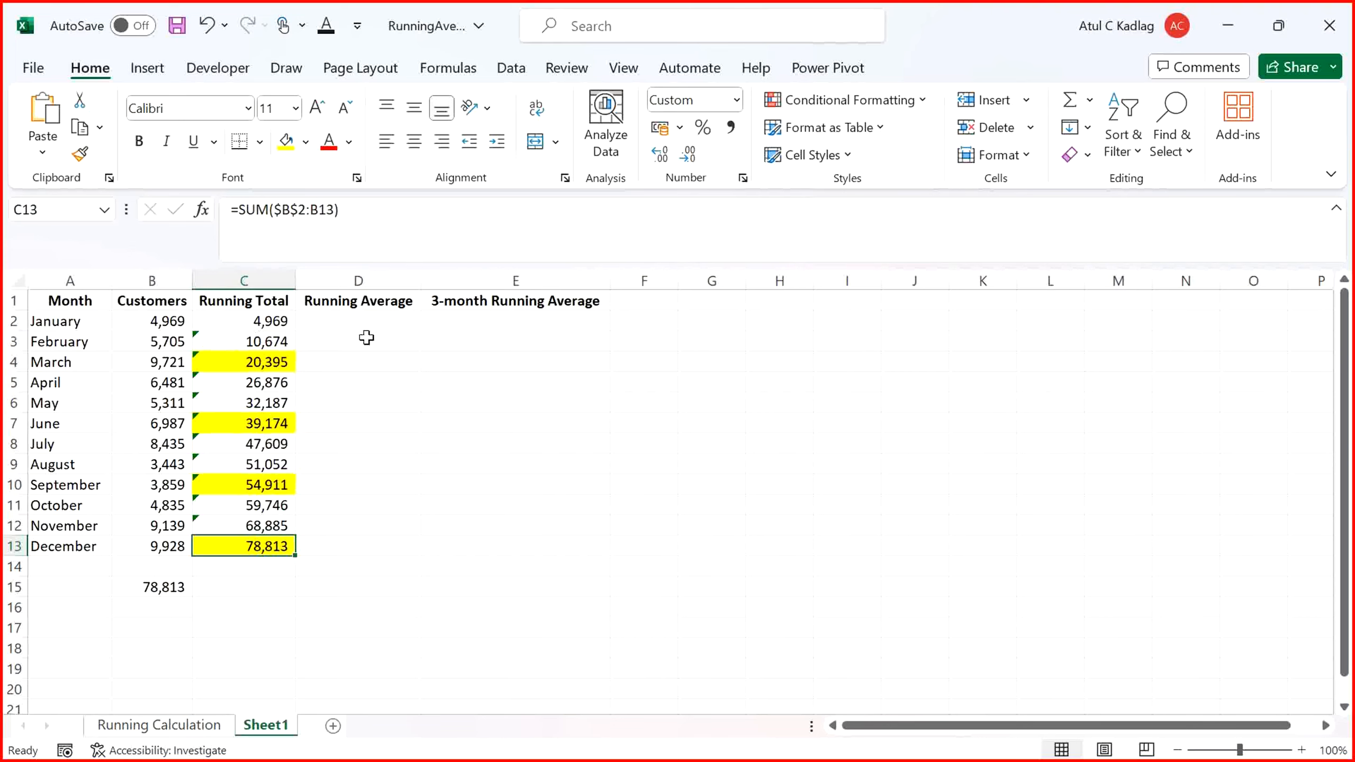
Calculate January's Running Average in D2 with =AVERAGE($B$2:B2), anchoring the start of the Customers range
click(279, 319)
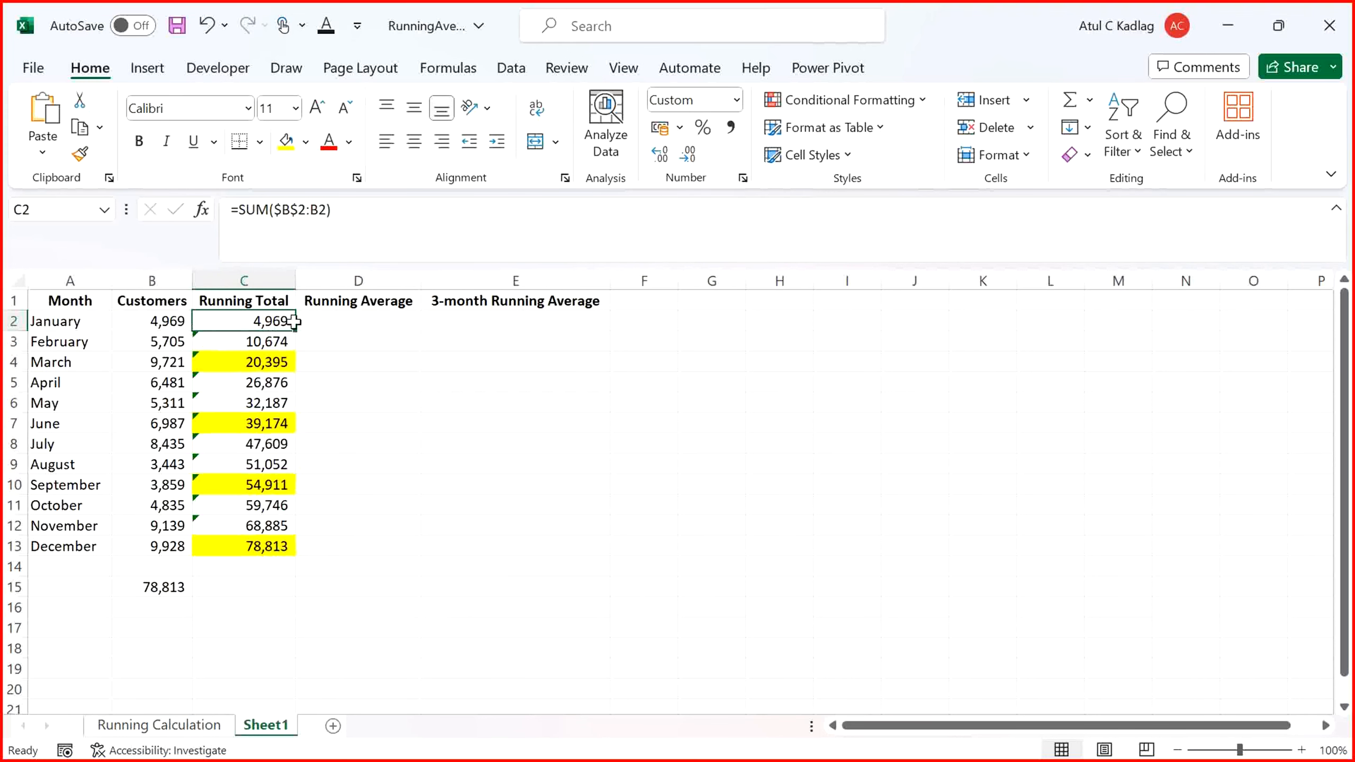
click(325, 321)
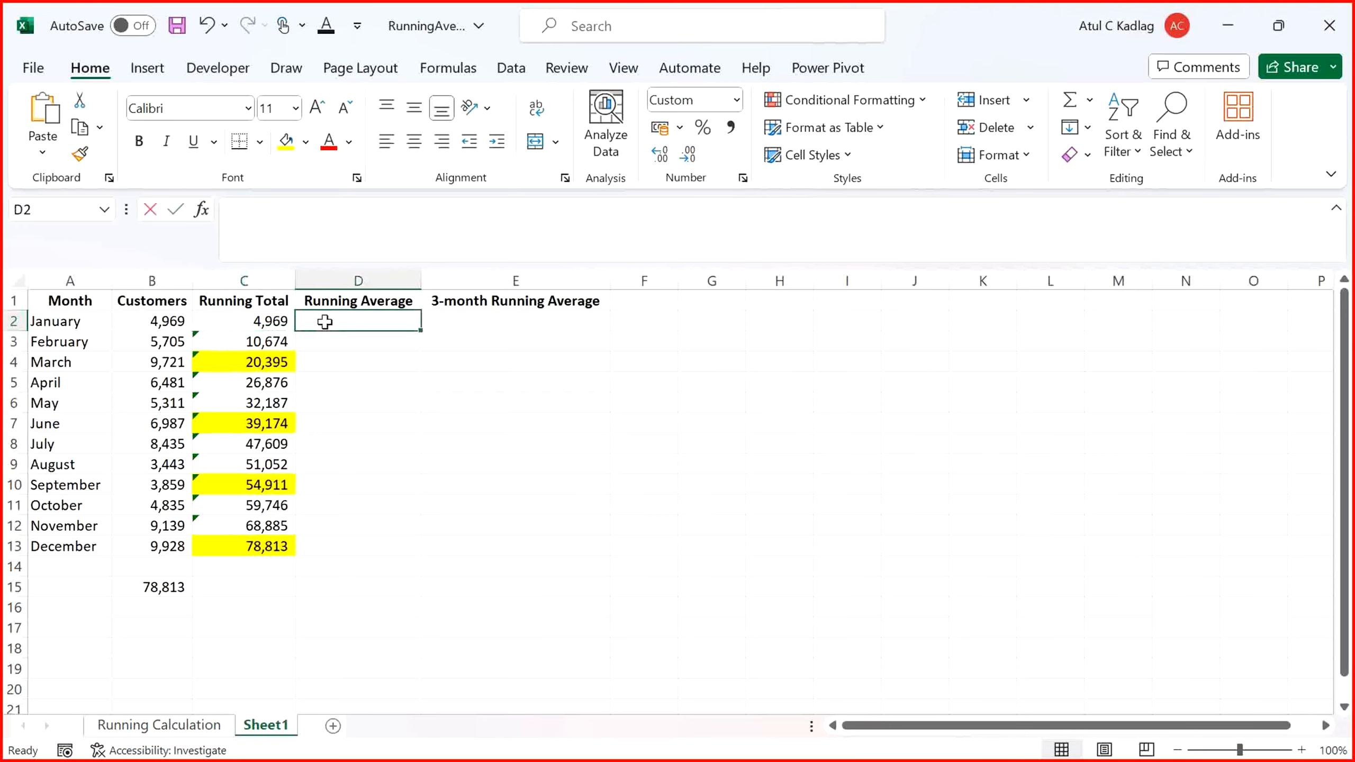
text(=AVER)
key(Tab)
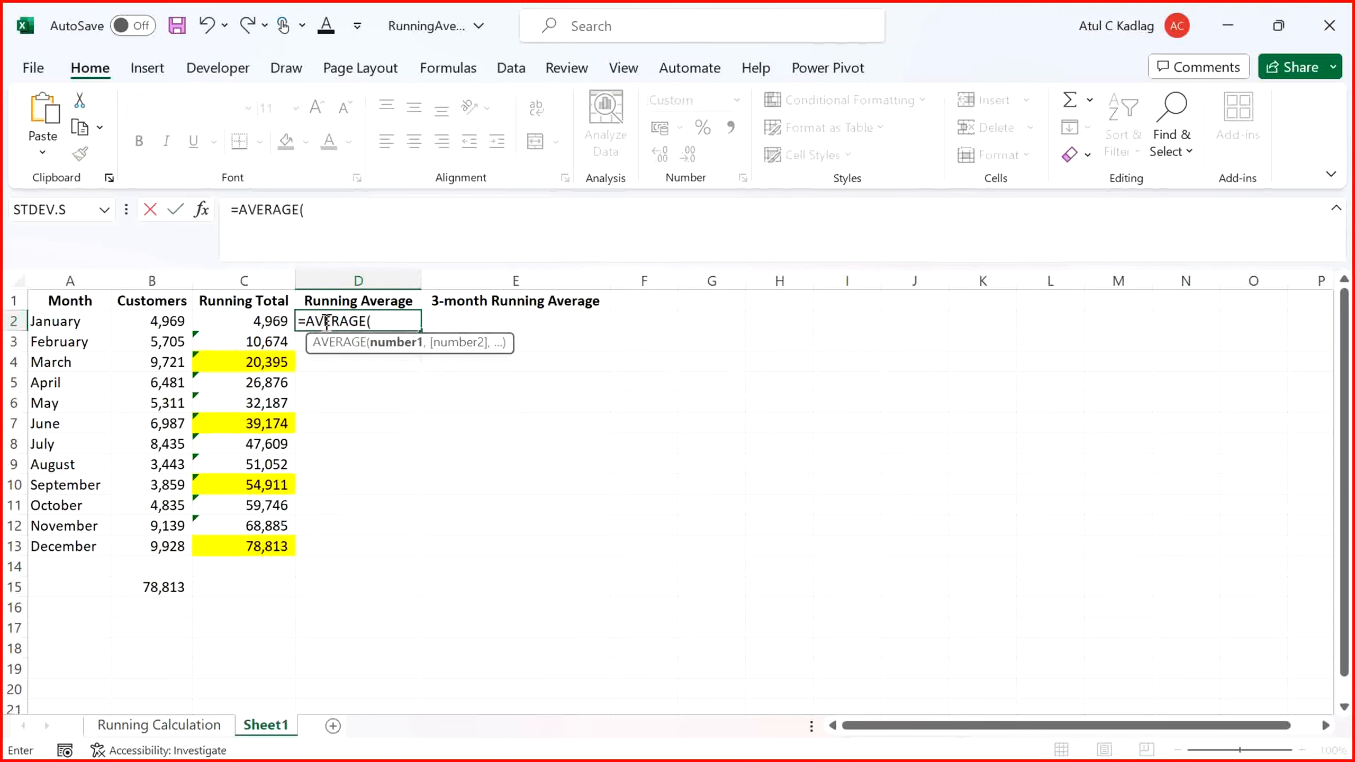
click(174, 323)
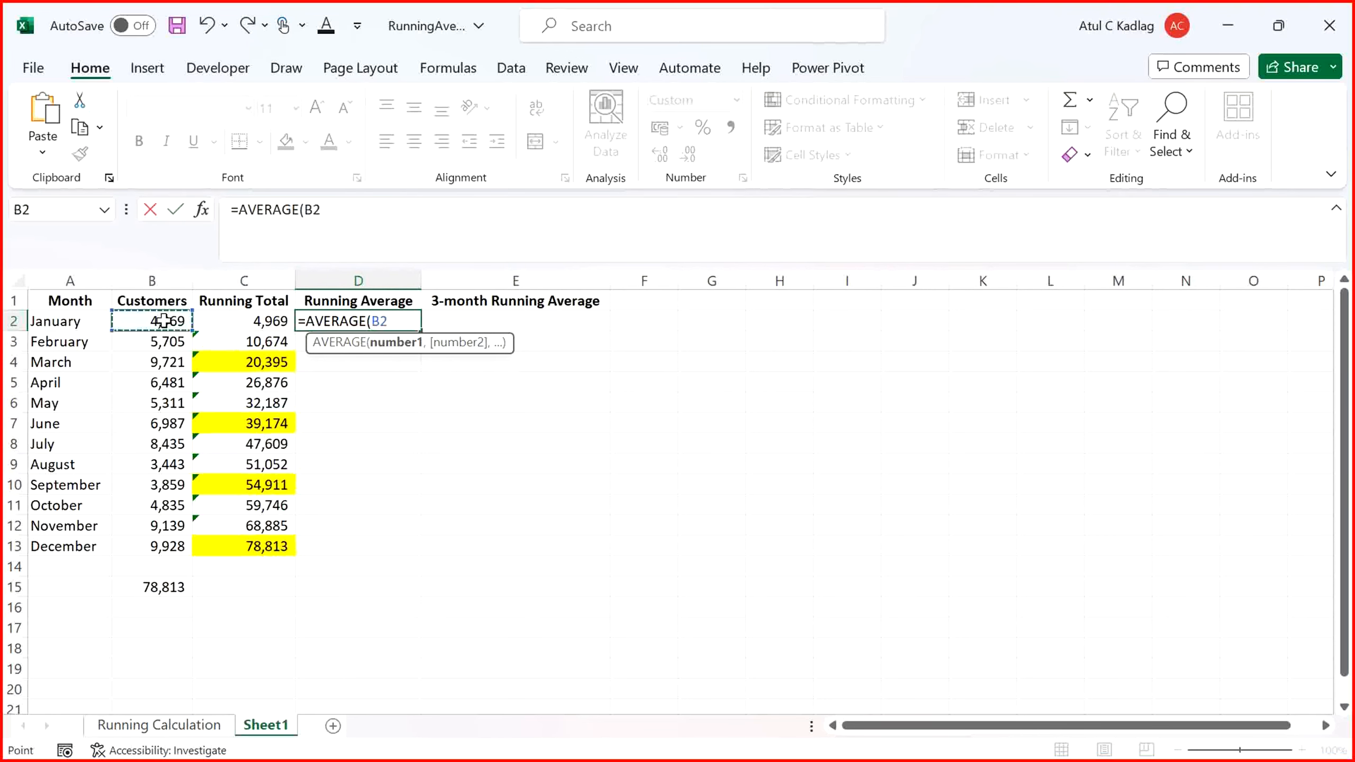
key(F4)
key(F8)
key(BackSpace)
key(BackSpace)
key(BackSpace)
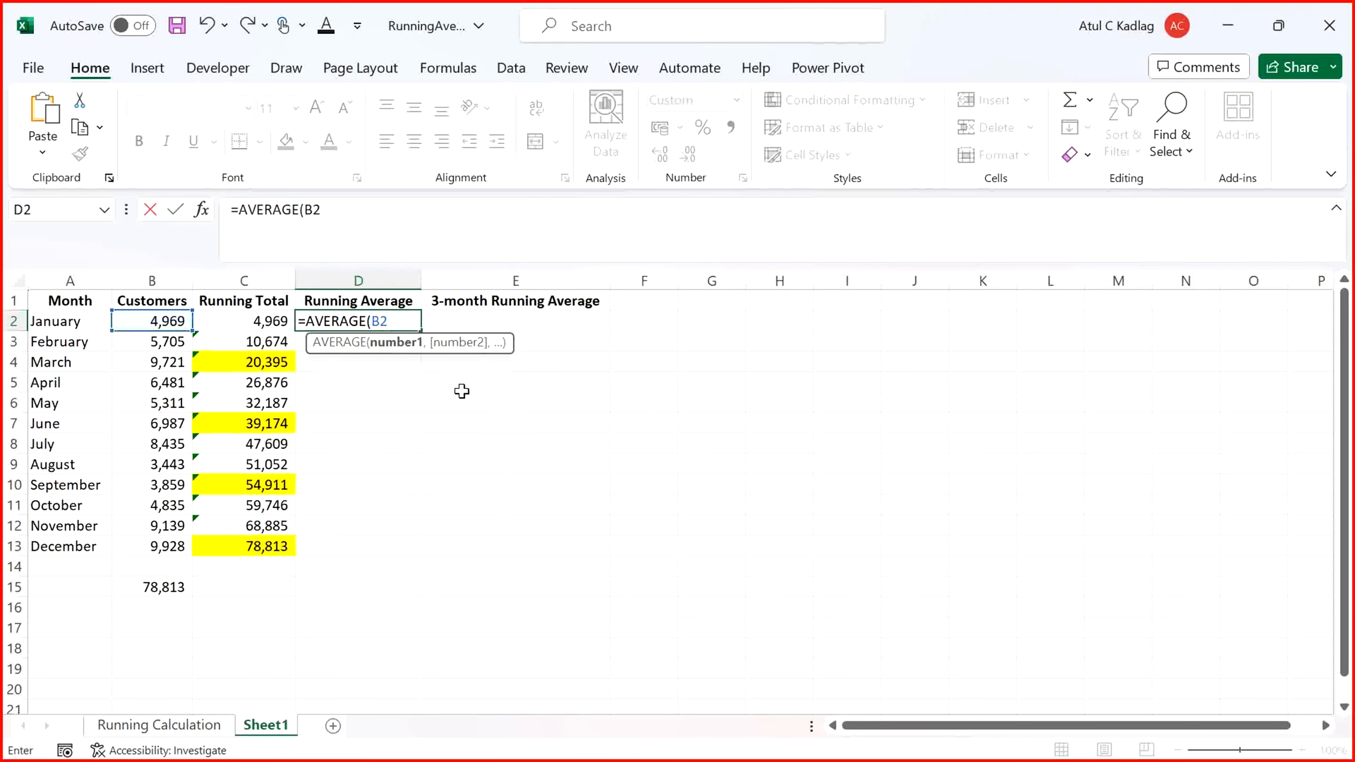
key(F4)
text(:B2)
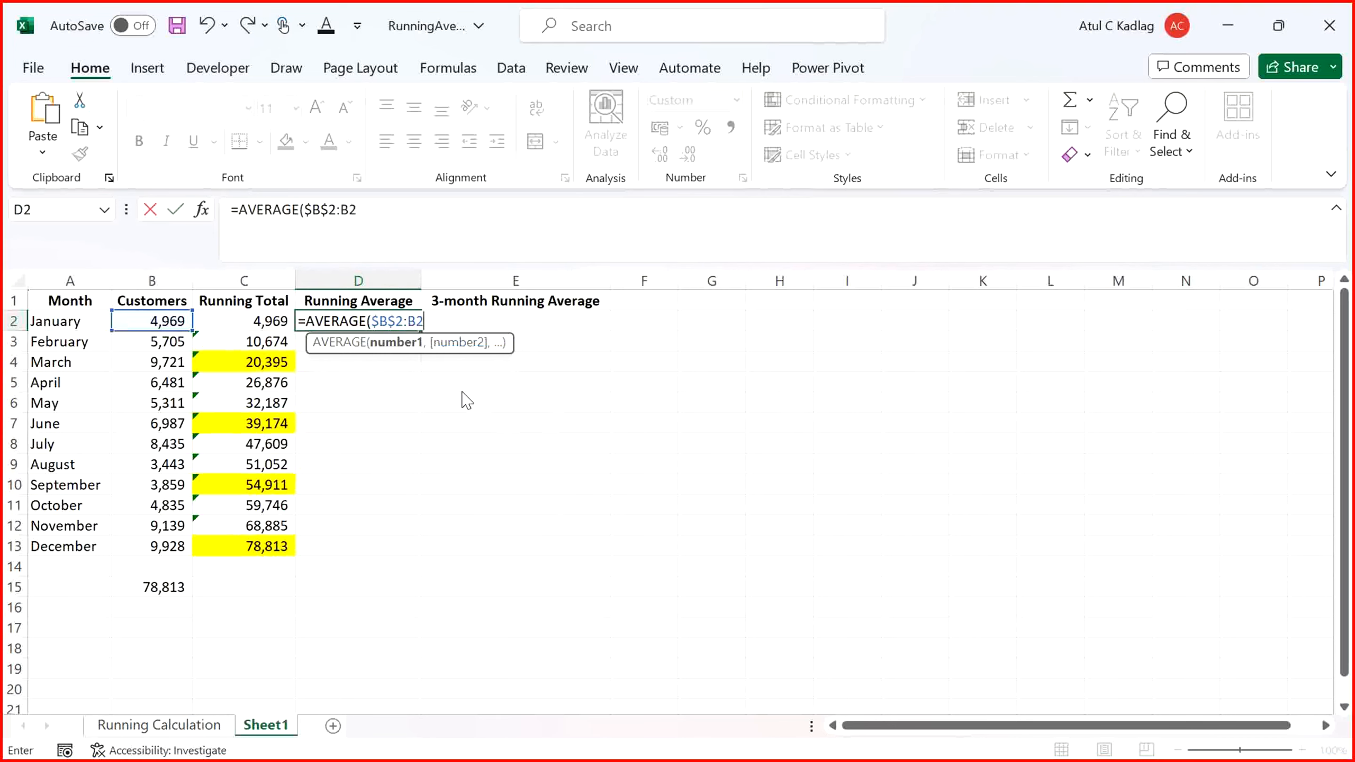
text())
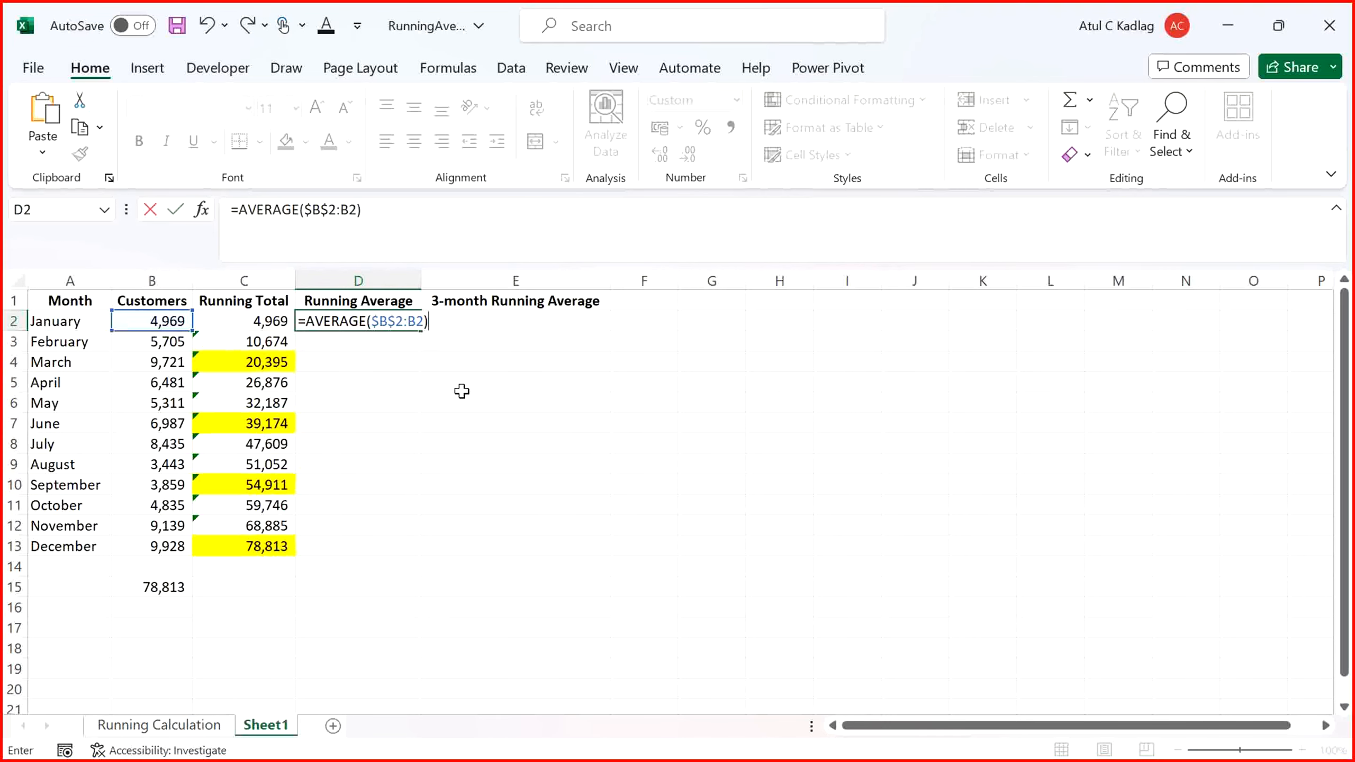
key(Return)
Copy the Running Average formula from D2 down through December in D13
click(397, 323)
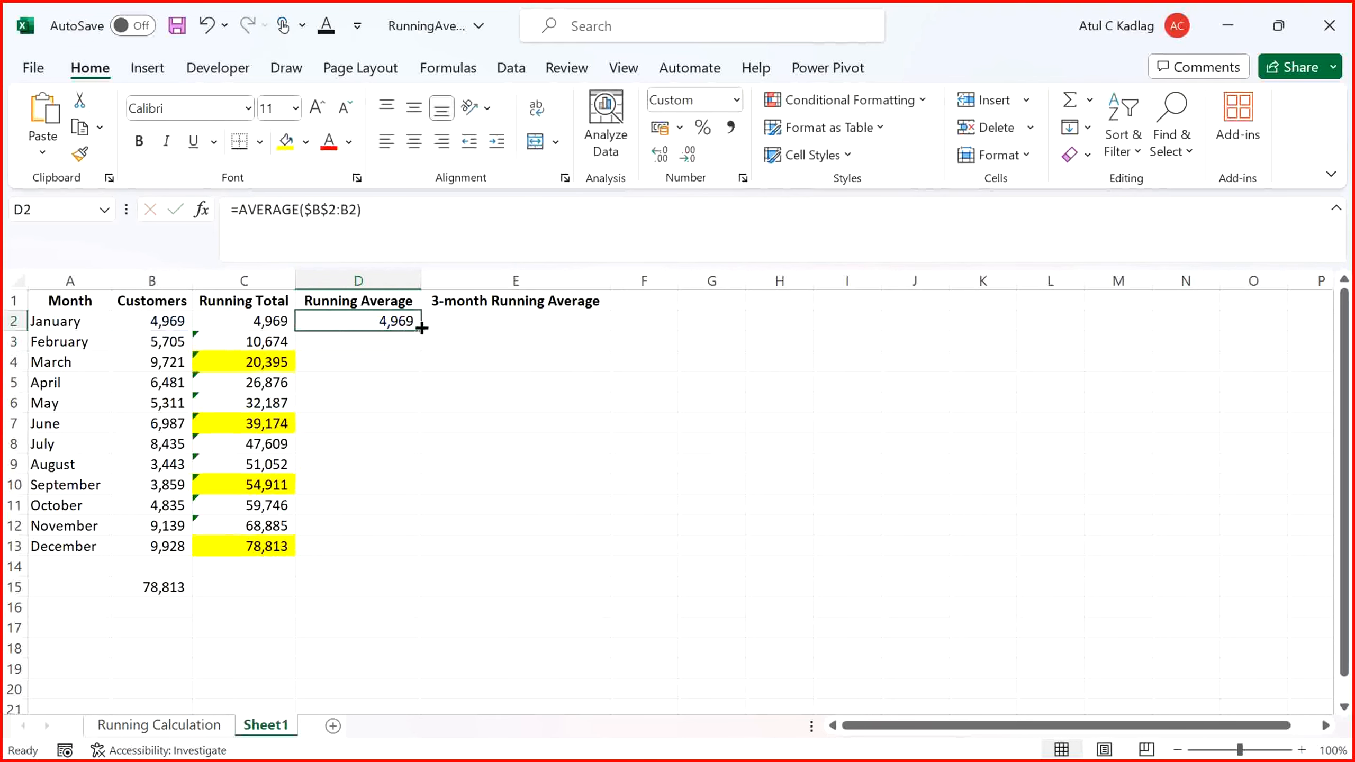
drag(421, 328, 410, 545)
click(376, 423)
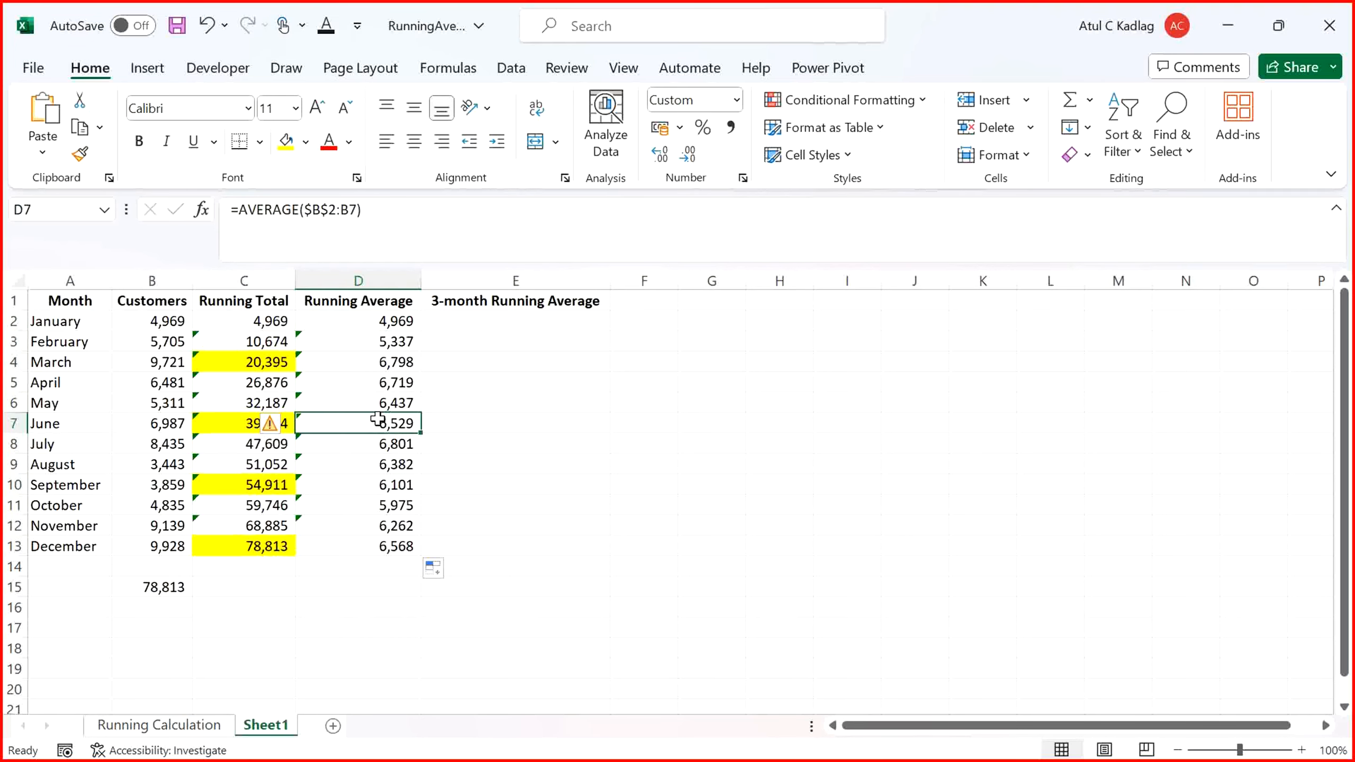
Review the Running Average formulas month by month in column D to check how the range expands from $B$2
click(381, 342)
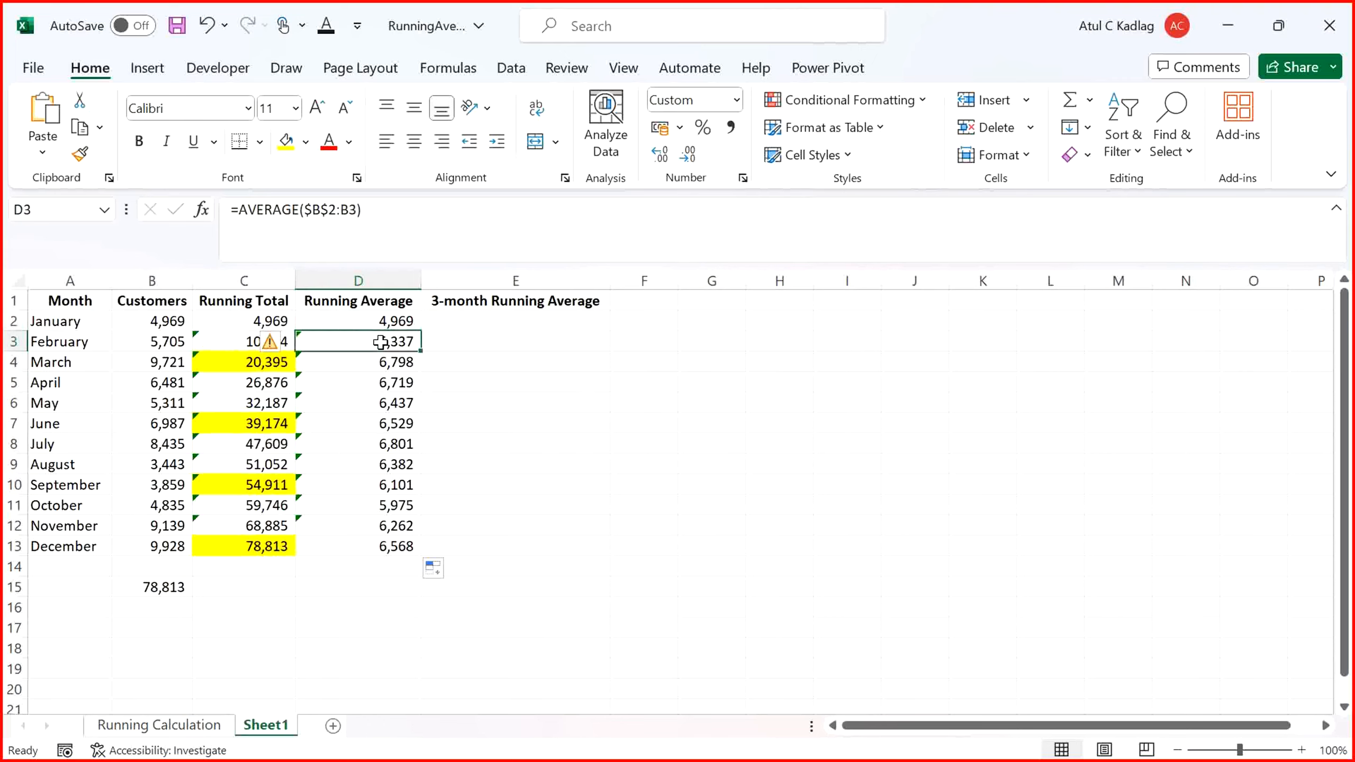
key(Down)
key(Down)
key(Down)
key(Down)
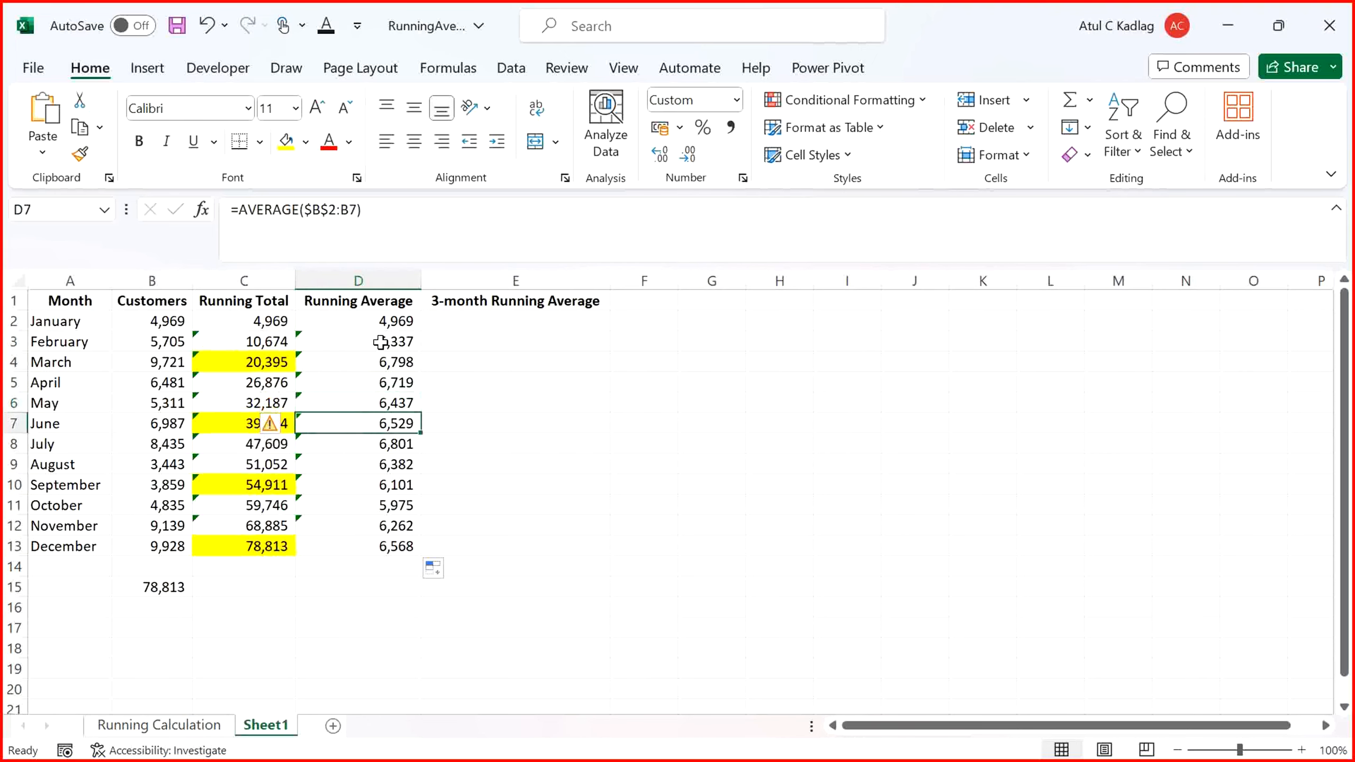
key(Down)
key(Down)
key(Down)
key(Down)
key(Down)
key(Down)
key(Up)
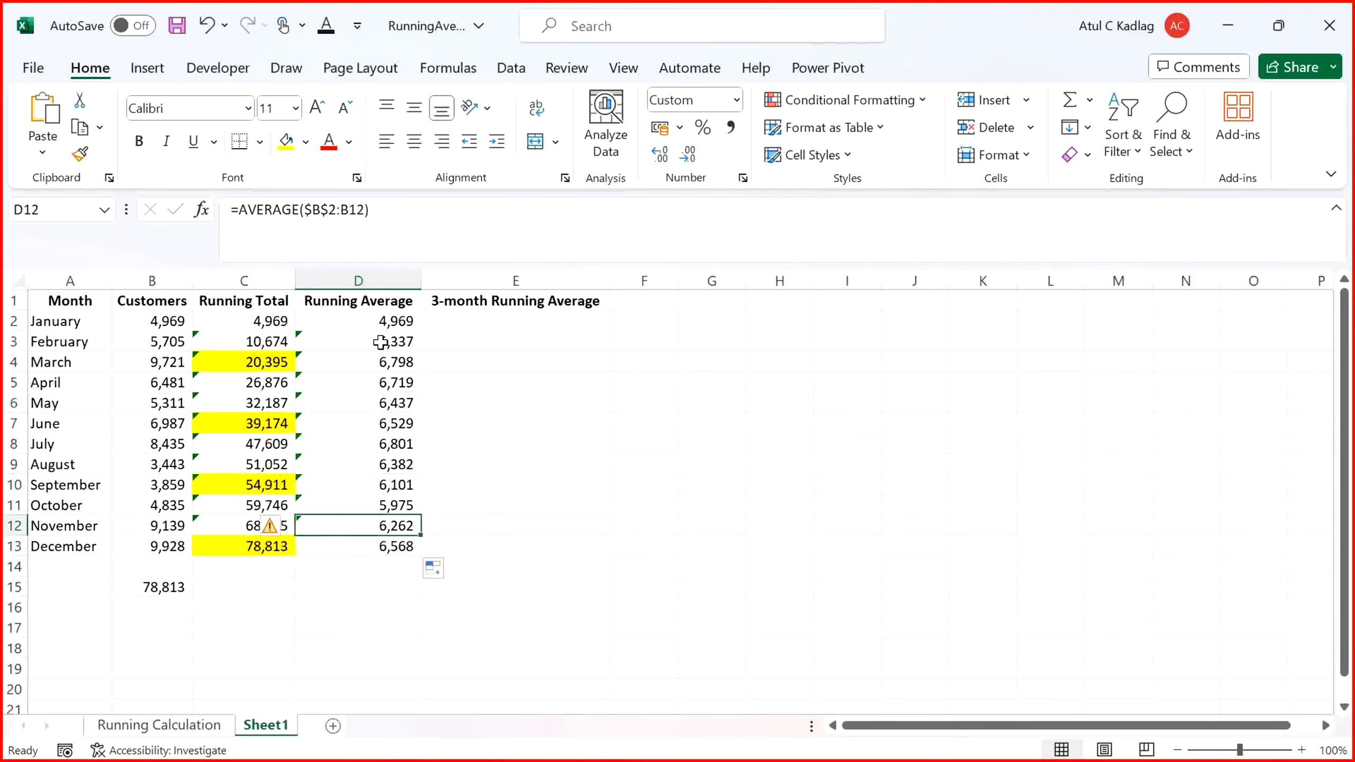
key(Up)
key(Up)
key(Up)
key(Up)
key(Up)
key(Up)
key(Up)
key(Up)
key(Up)
key(Up)
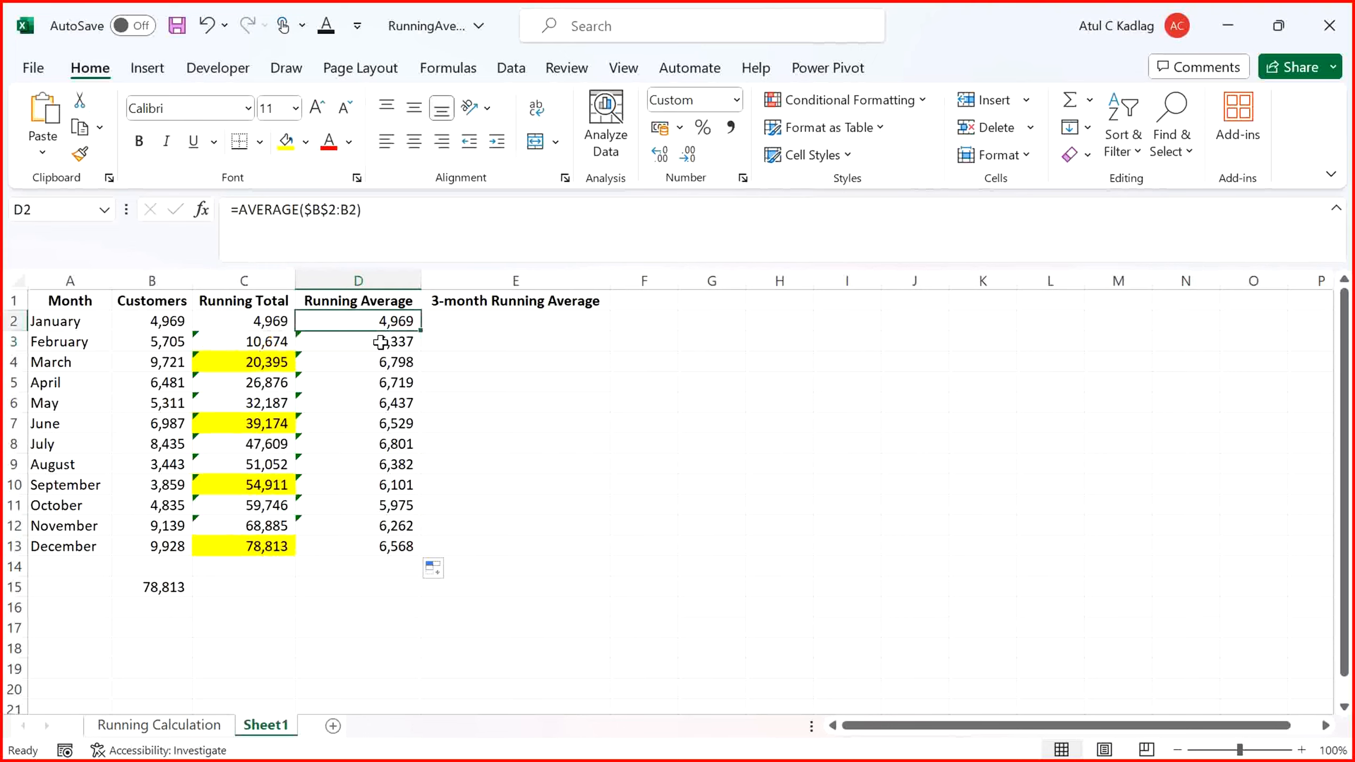
Examine the January to March Customers values in B2:B4 as the first three-month window
key(Left)
key(Right)
key(Right)
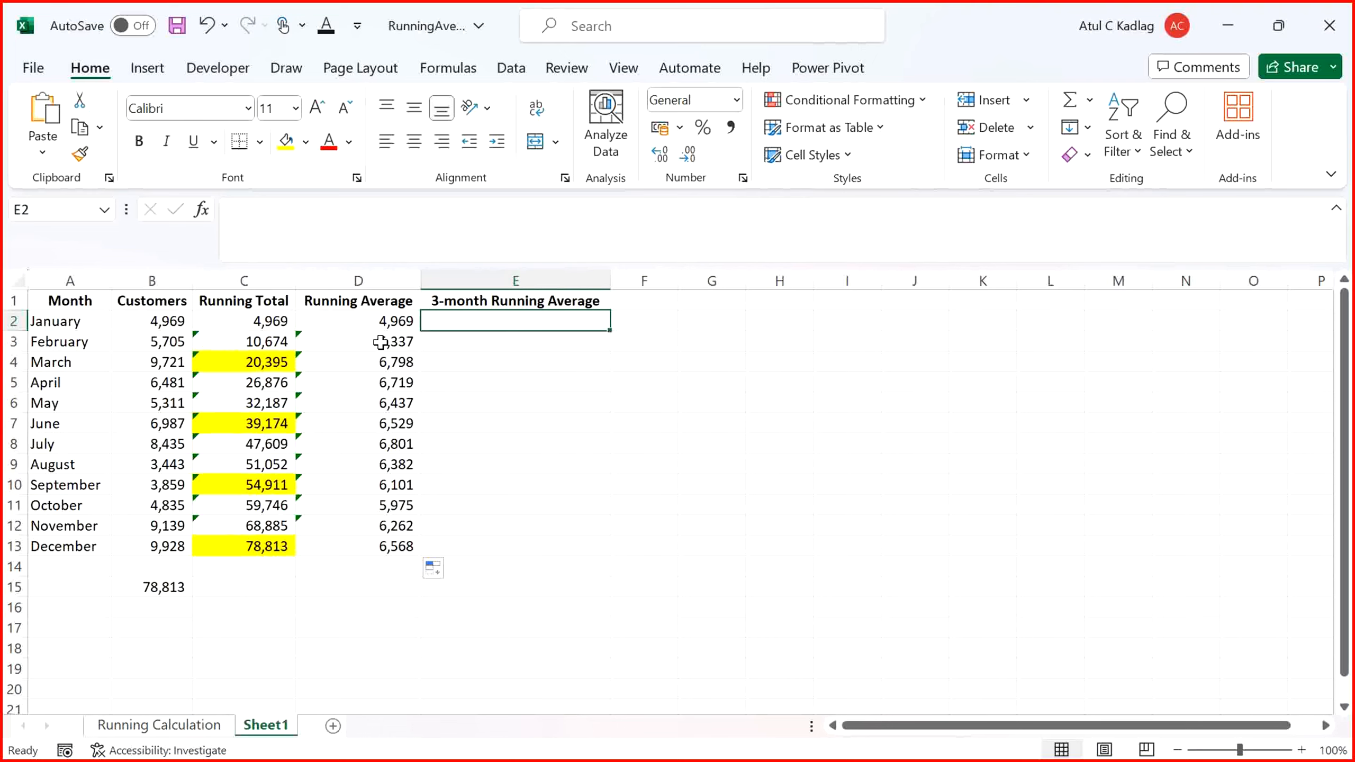
key(Left)
key(Left)
key(Left)
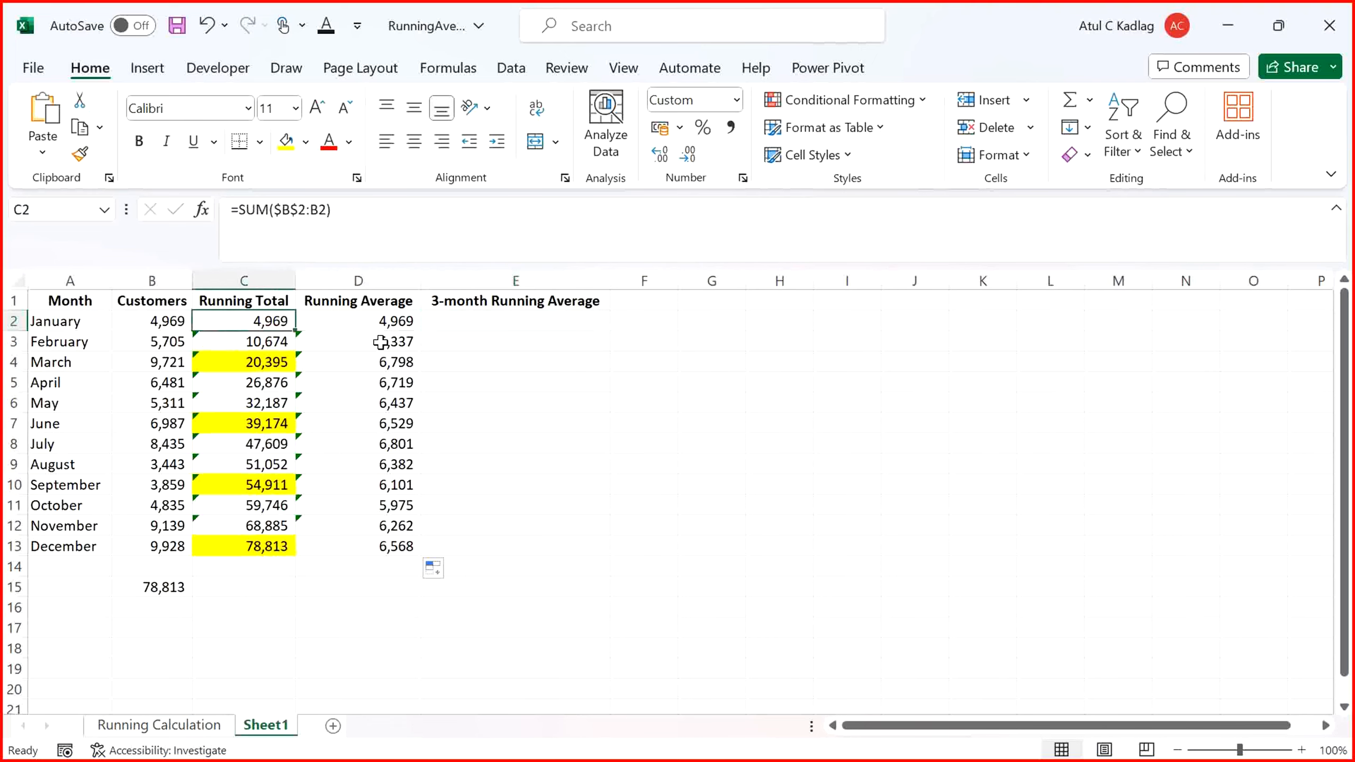
key(shift+Down)
key(shift+Down)
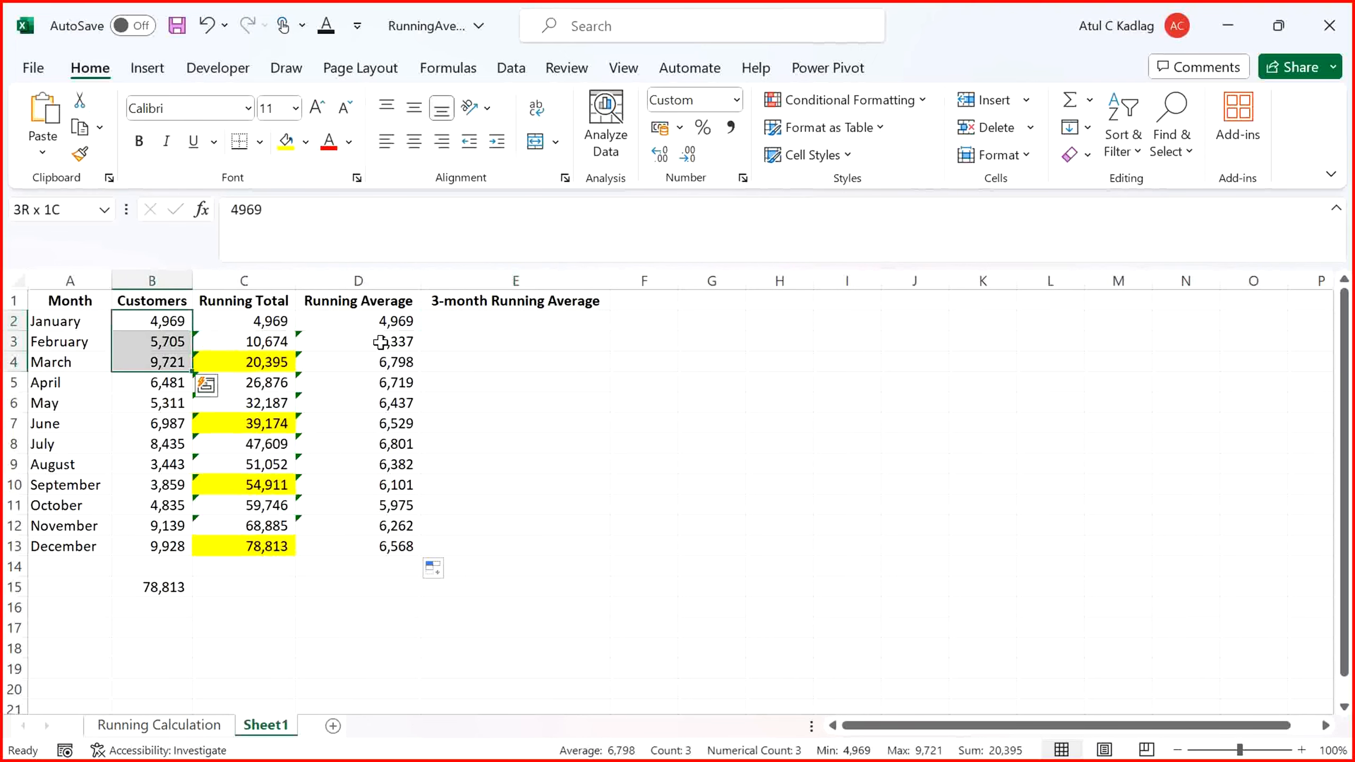
Enter =SUM(B2:B4) in E4 for March under 3-month Running Average
key(Right)
key(Right)
key(Down)
key(Down)
key(Right)
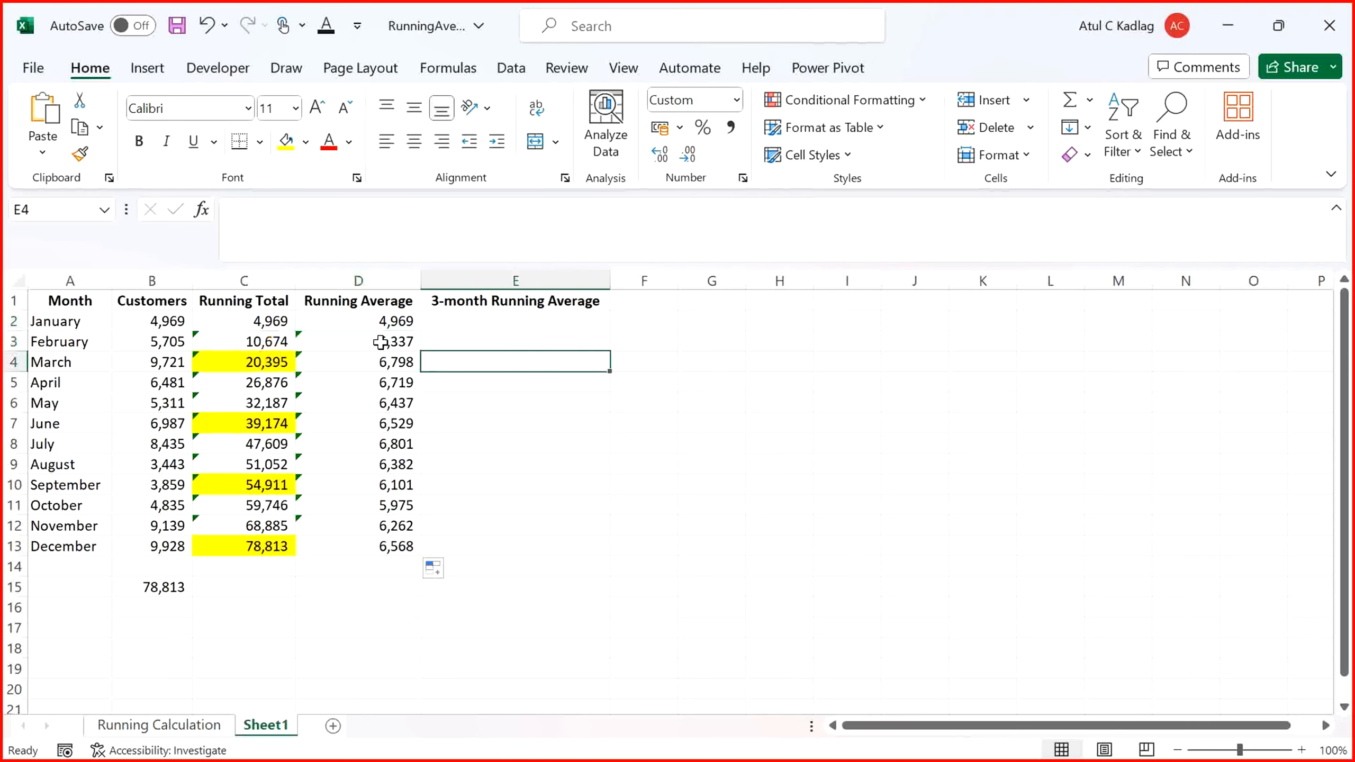
text(=SUM()
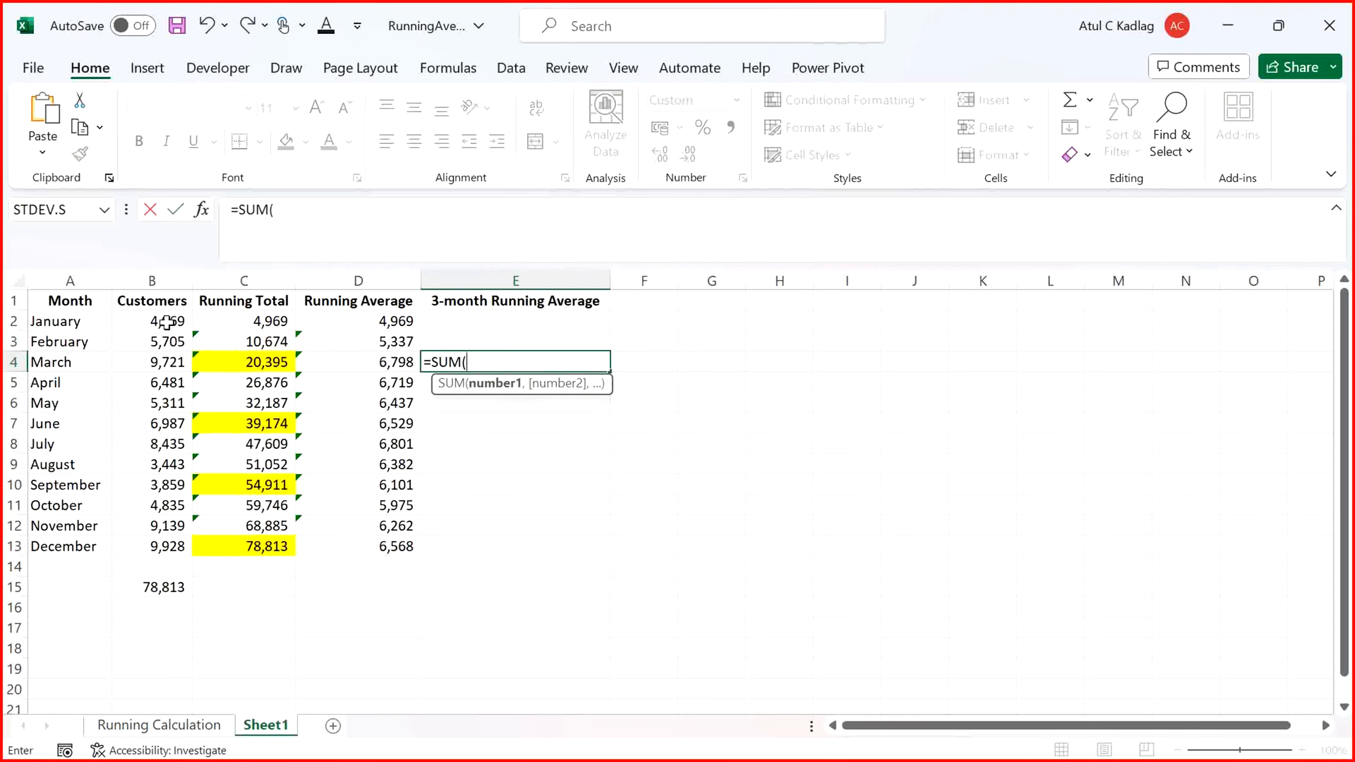
drag(167, 323, 167, 363)
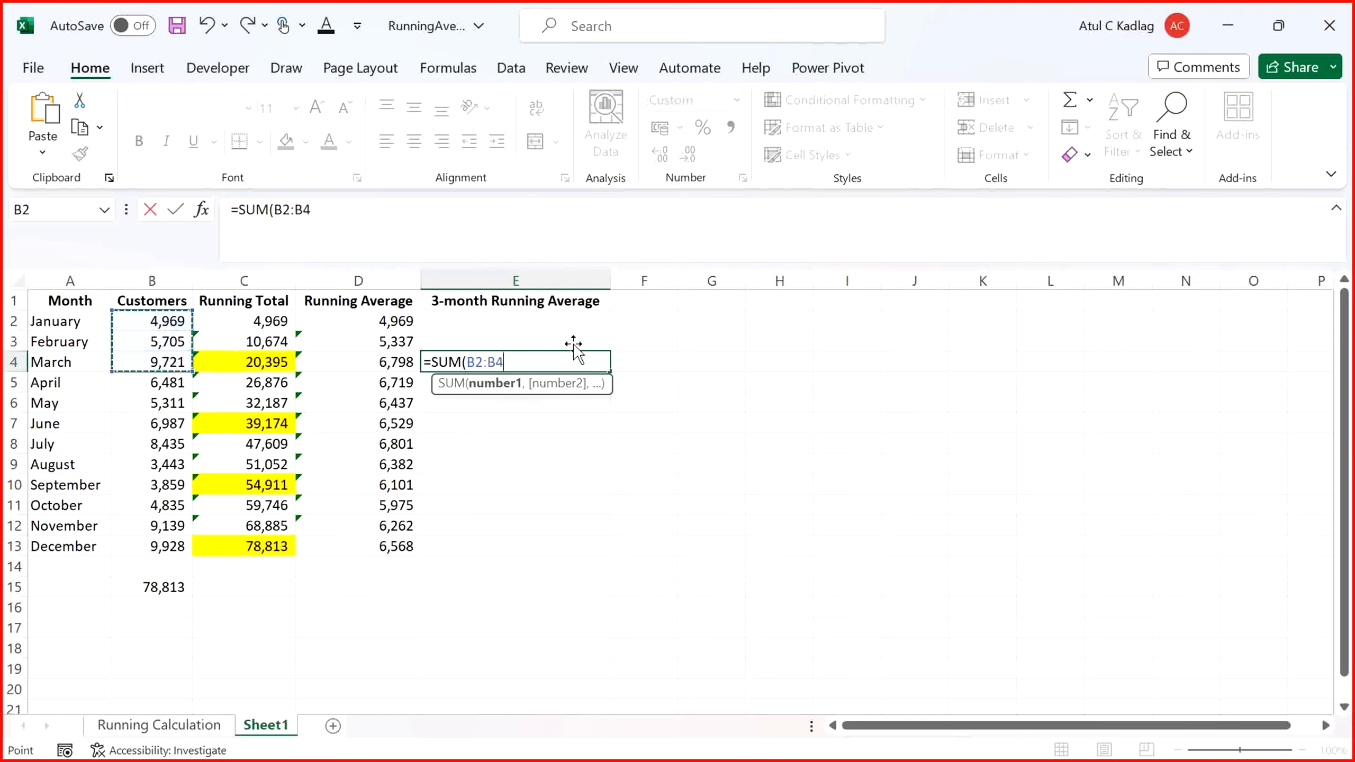
text())
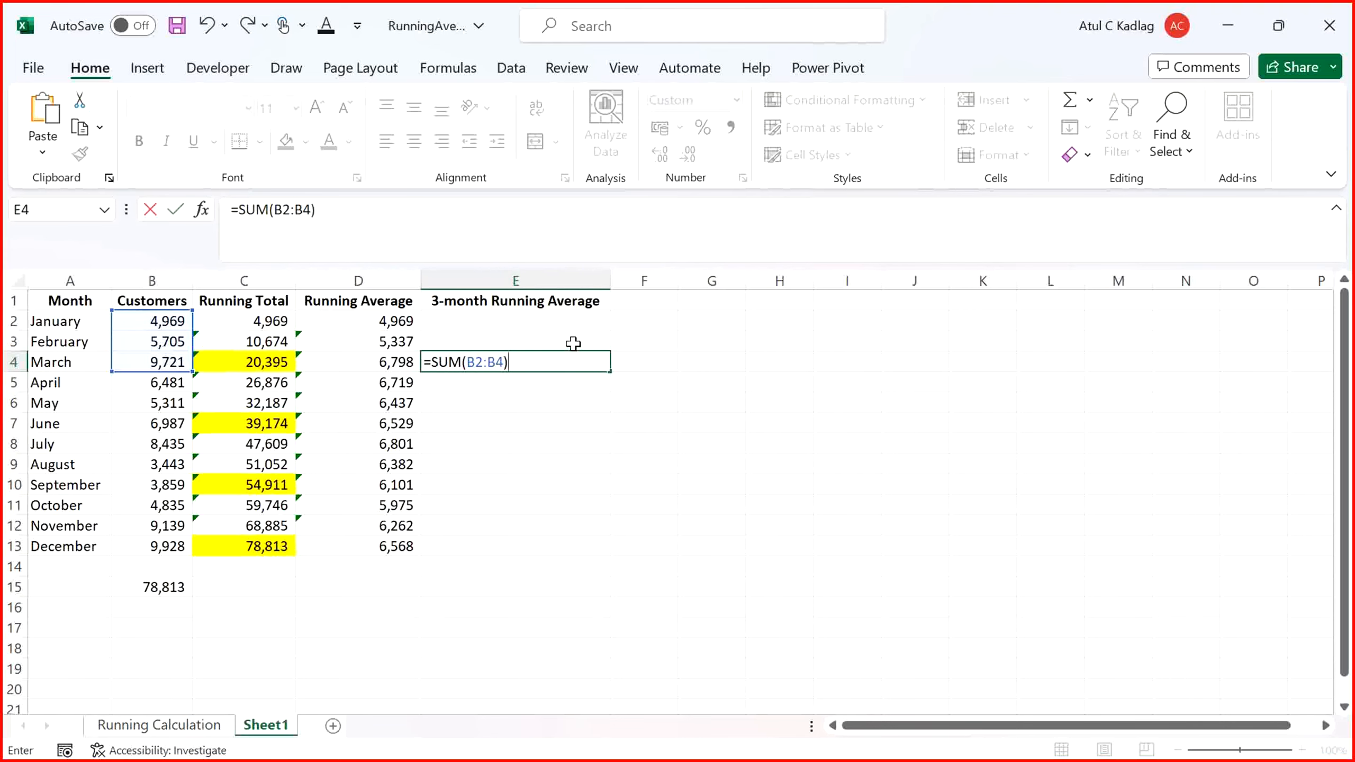
key(Return)
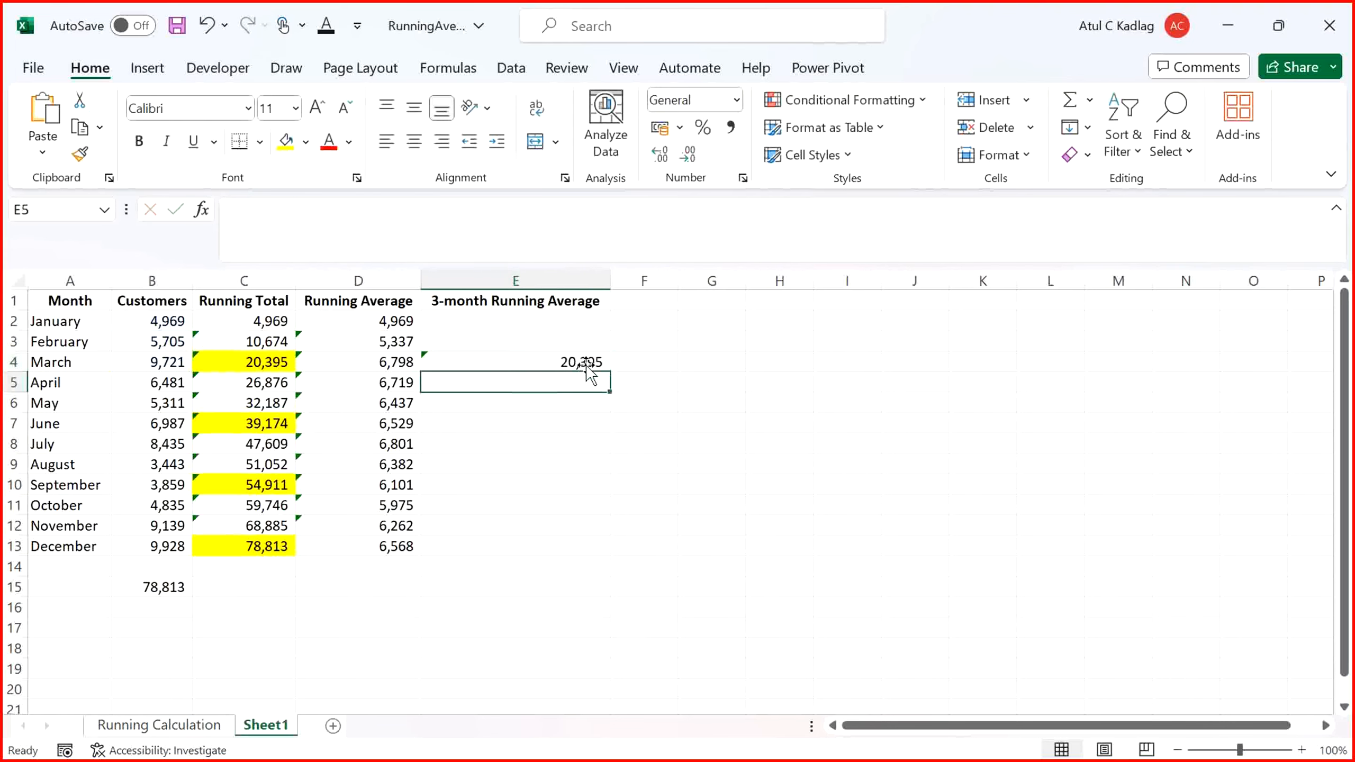
Copy the three-month formula from E4 down through December in E13
click(586, 366)
drag(608, 370, 595, 556)
click(585, 441)
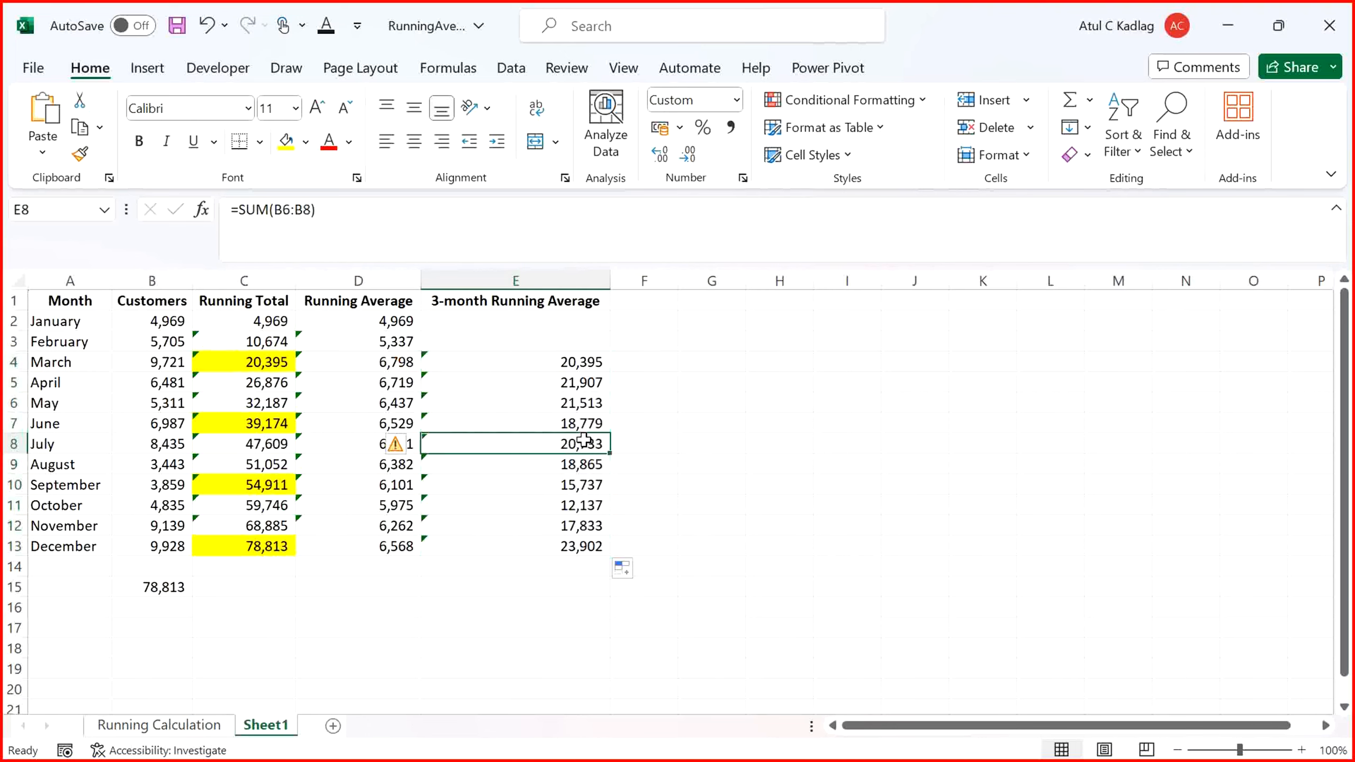
Check the three-month formulas in E5 and E4 against the Customers values, including the February to April range B3:B5
click(579, 380)
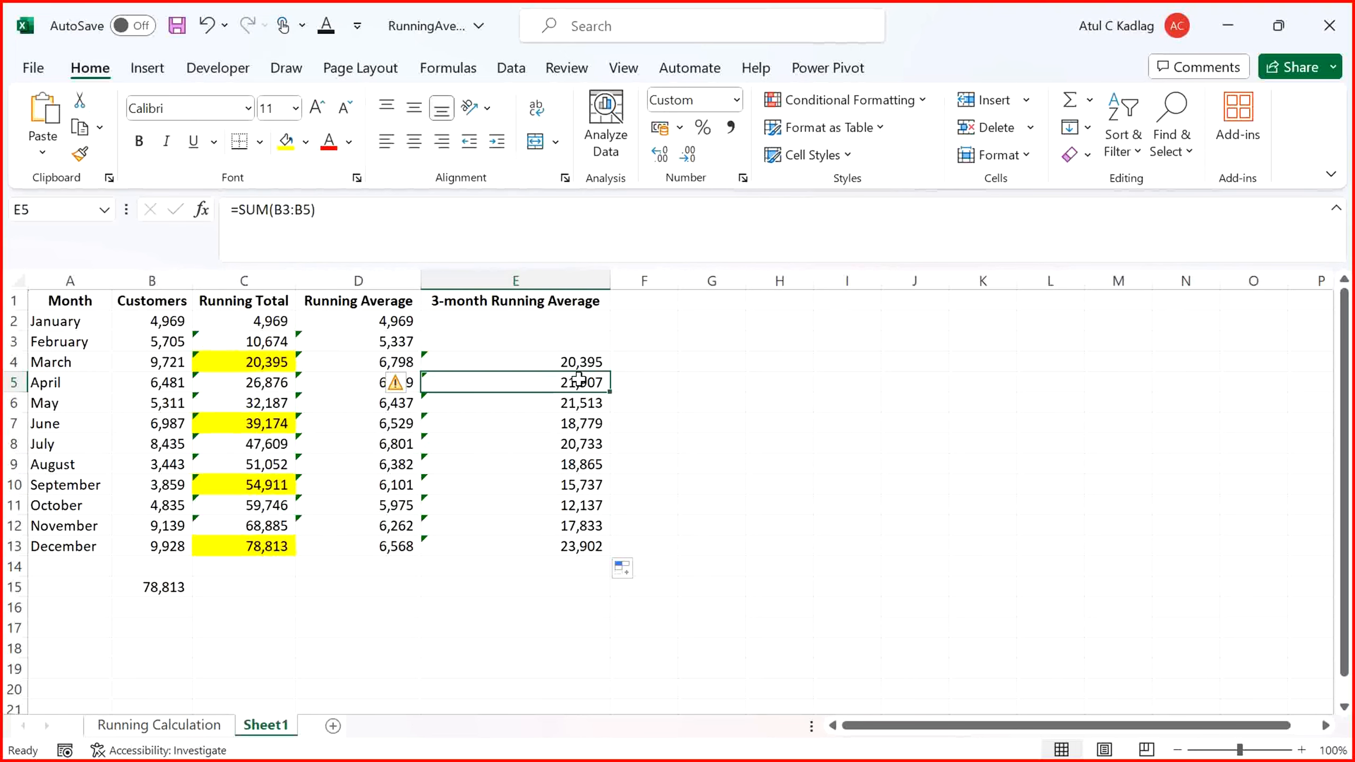
click(541, 357)
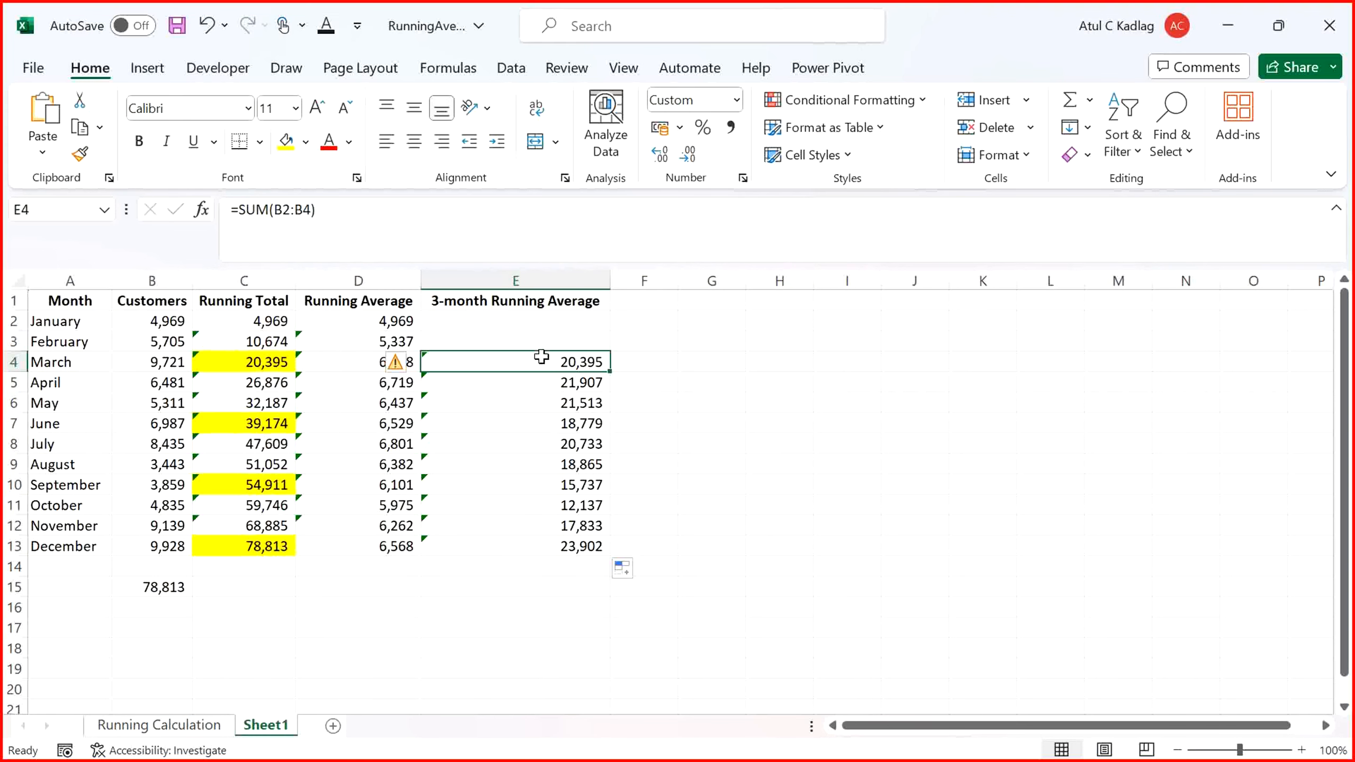
click(146, 357)
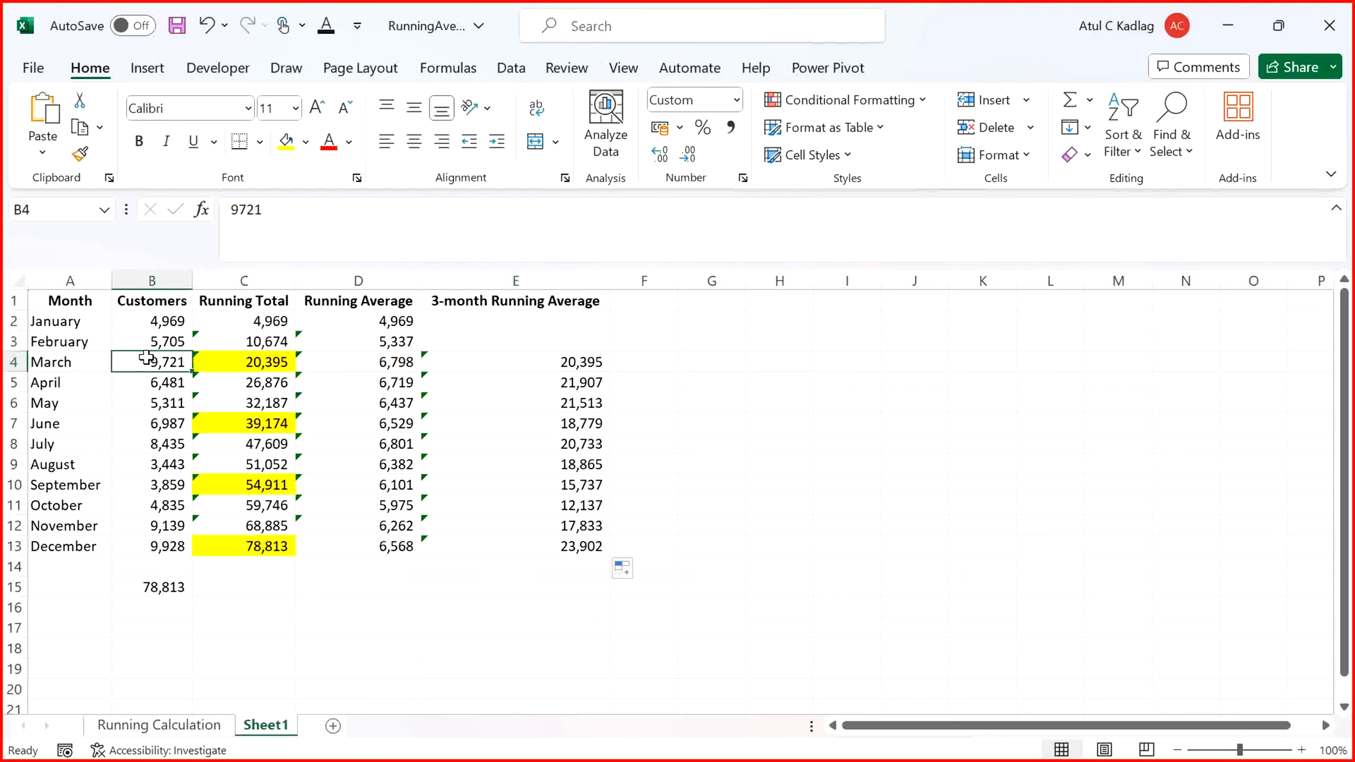
key(shift+Up)
key(shift+Up)
key(Down)
key(Up)
key(Up)
key(shift+Down)
key(shift+Down)
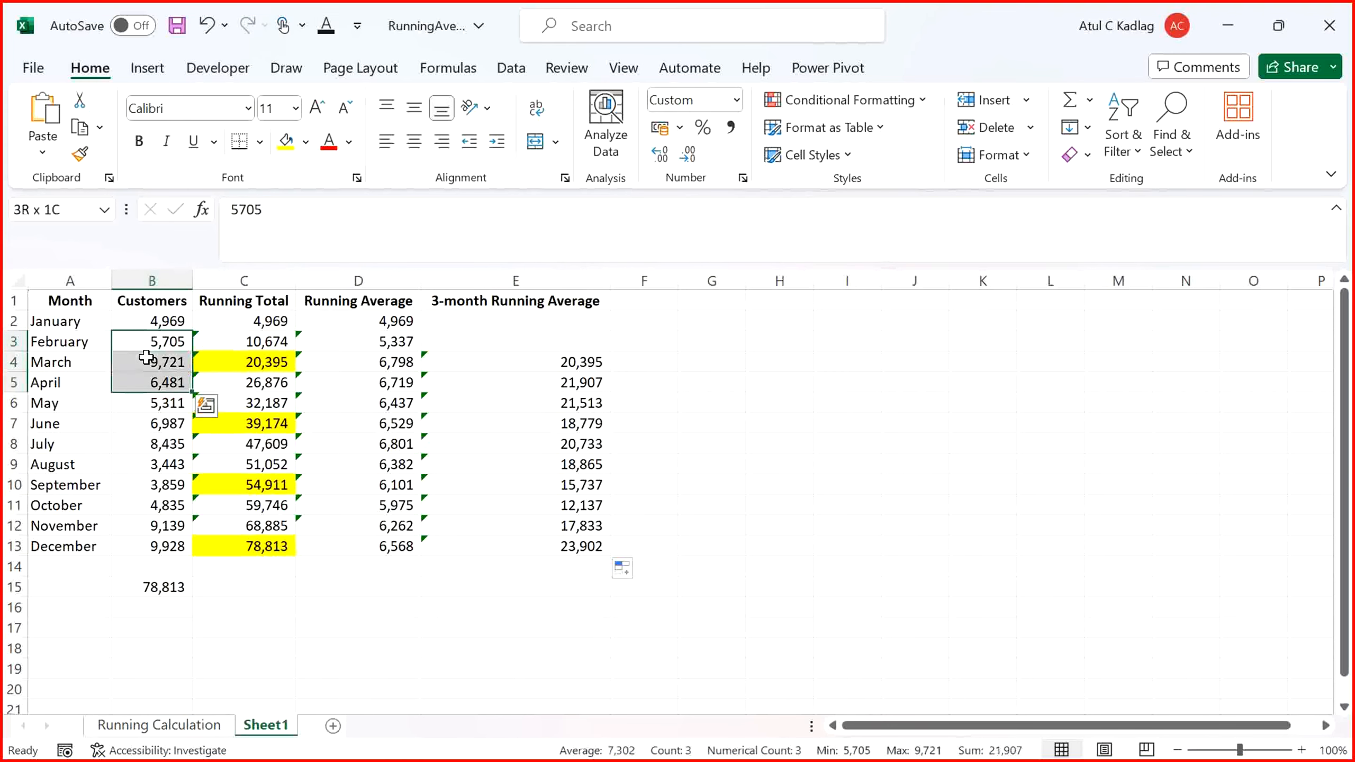
Compare the sum of January to March Customers in B2:B4 with E4, and check the sum of B3:B5
key(Down)
key(Up)
key(Up)
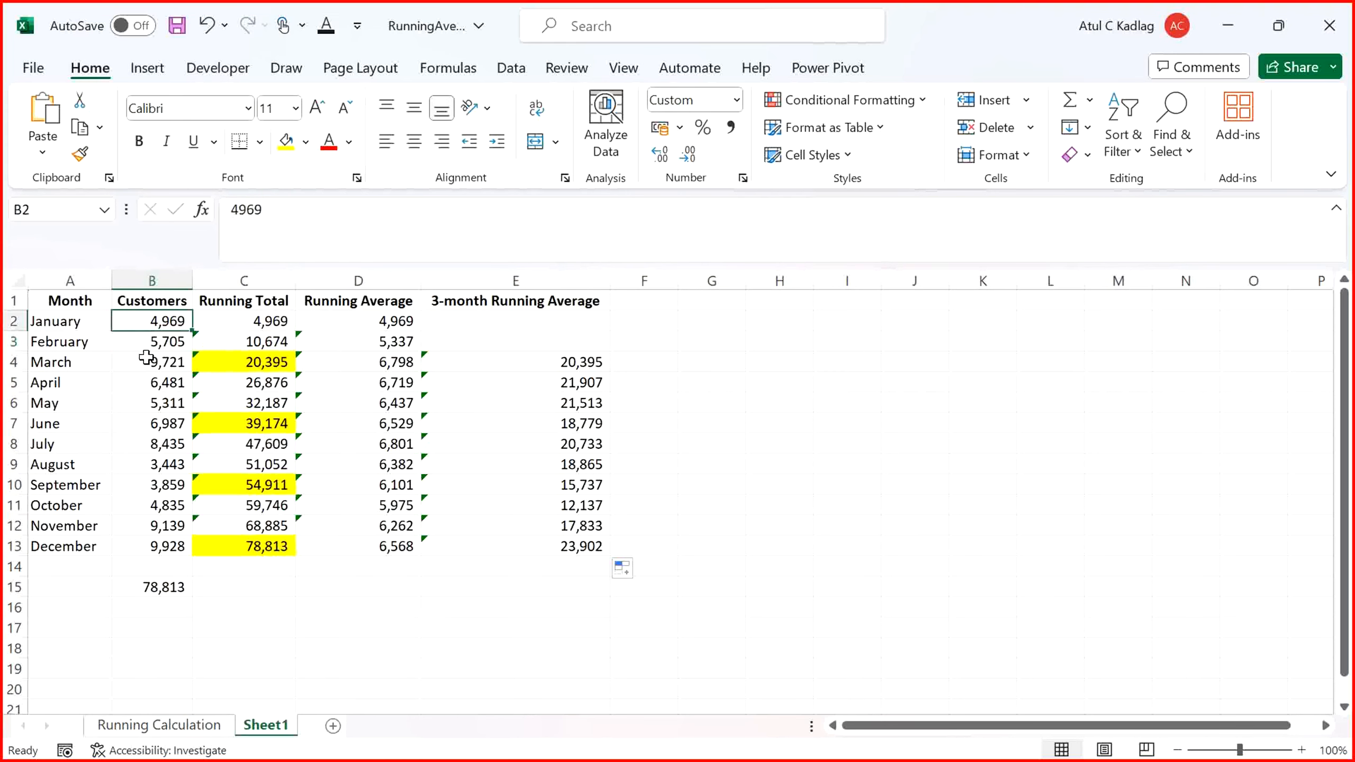
key(shift+Down)
key(shift+Down)
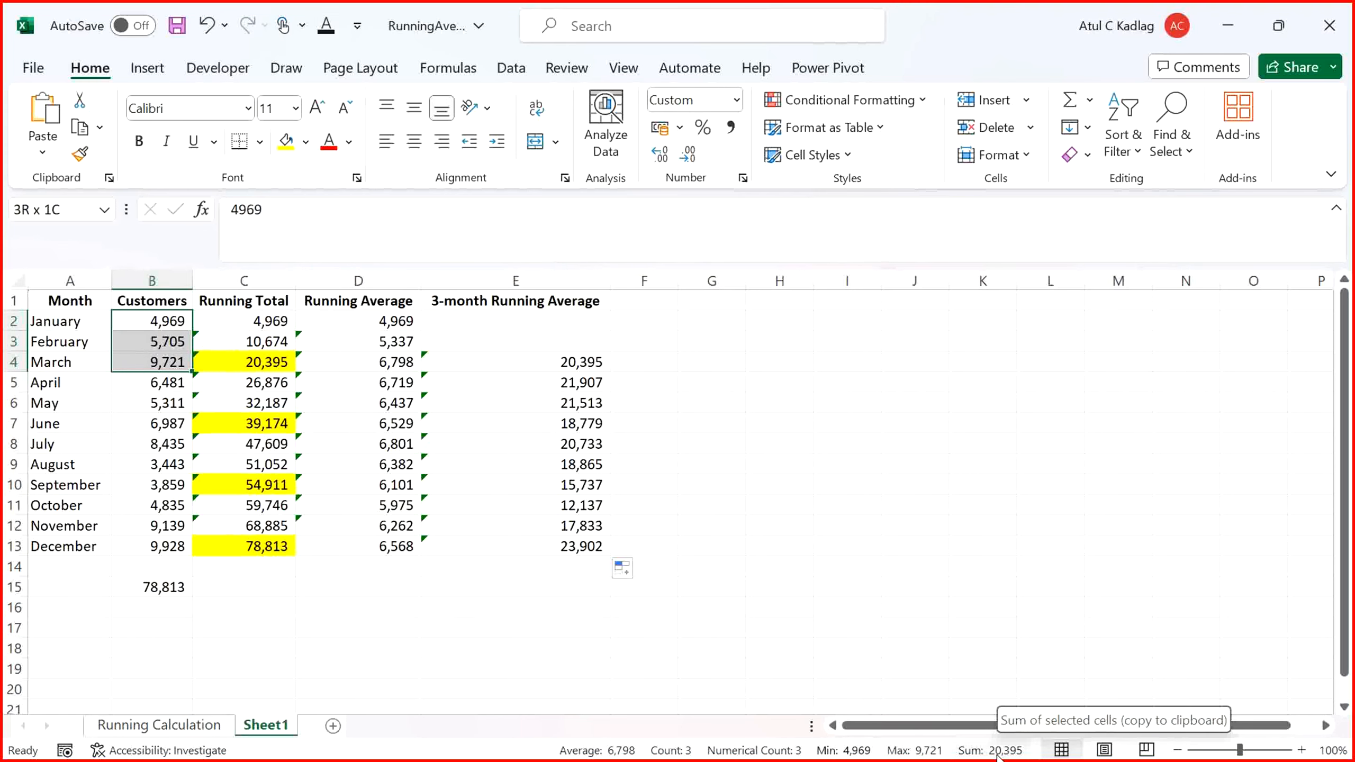
click(556, 364)
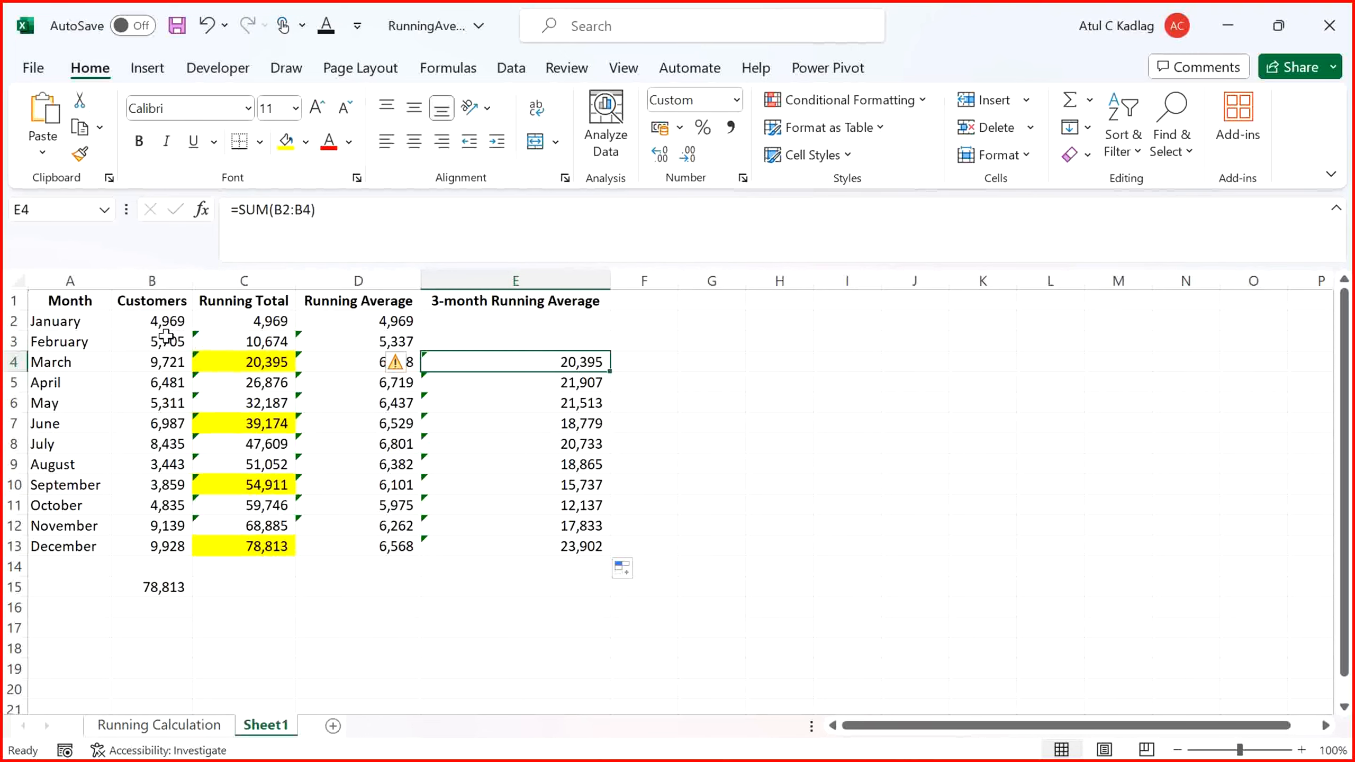
drag(165, 337, 166, 383)
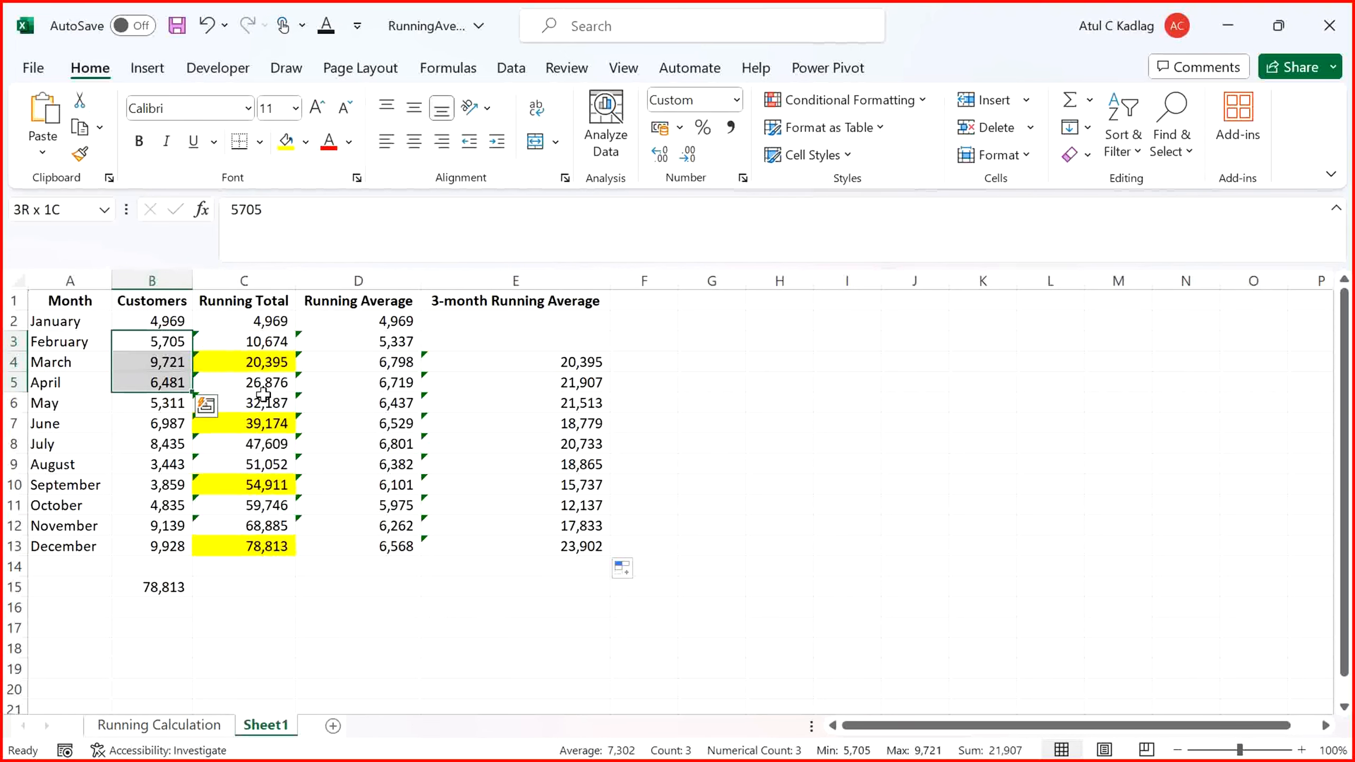
Compare the sum of March to May Customers in B4:B6 with E6, and check the January to March values against E4
click(584, 382)
click(167, 361)
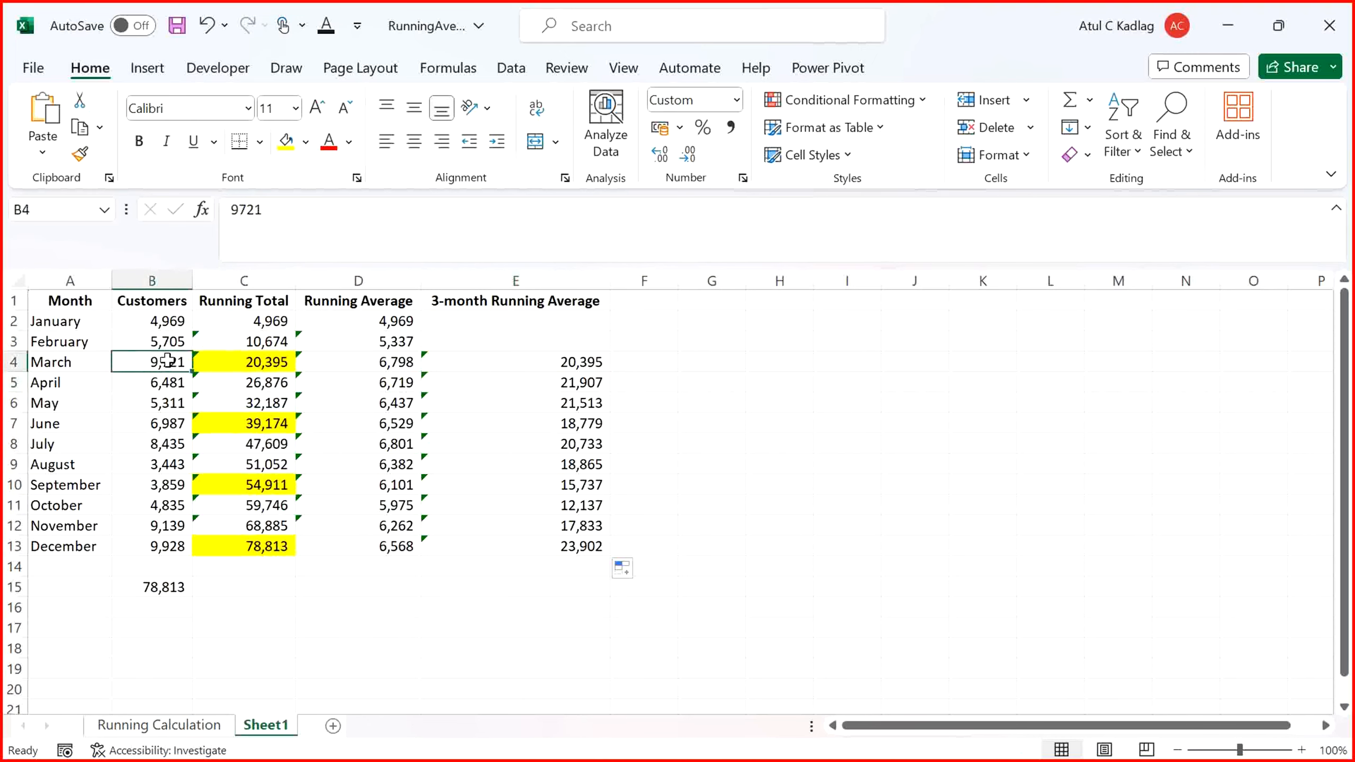
drag(168, 361, 165, 403)
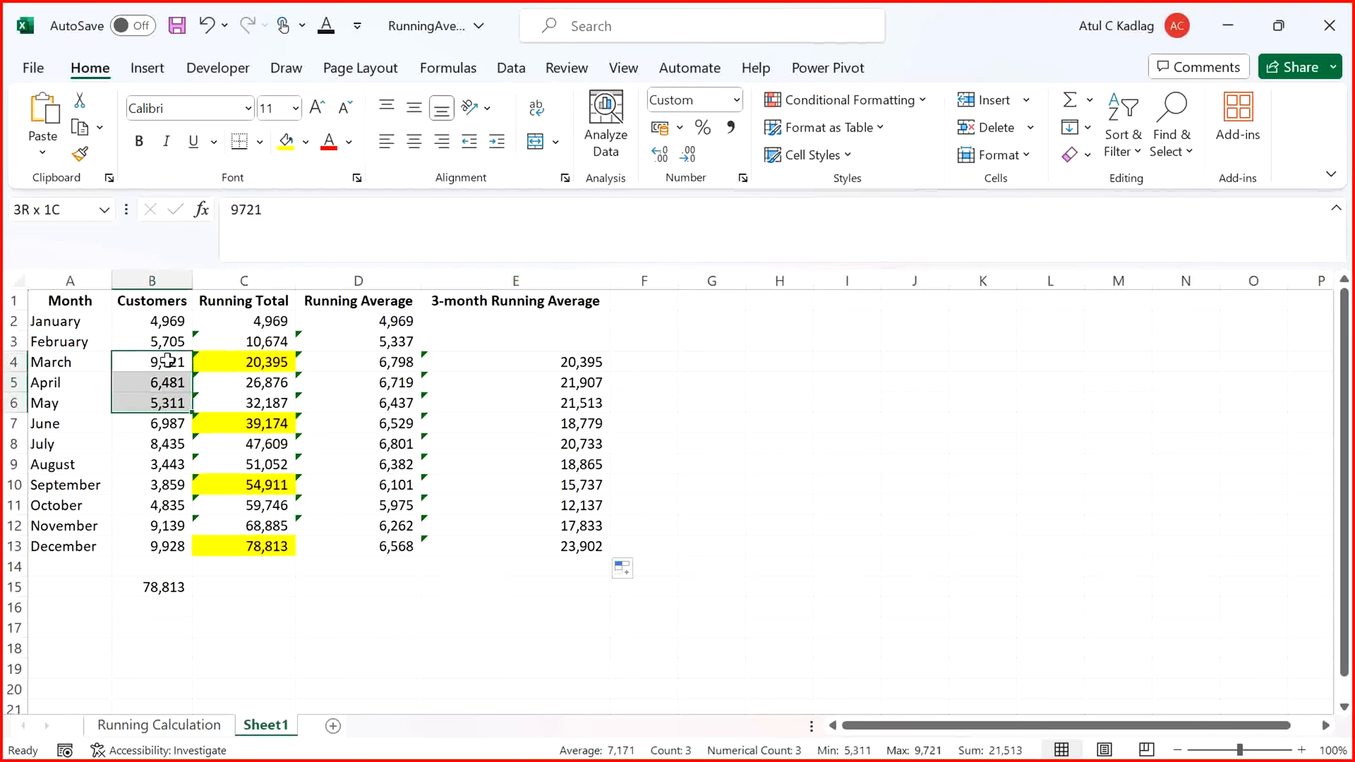
click(577, 408)
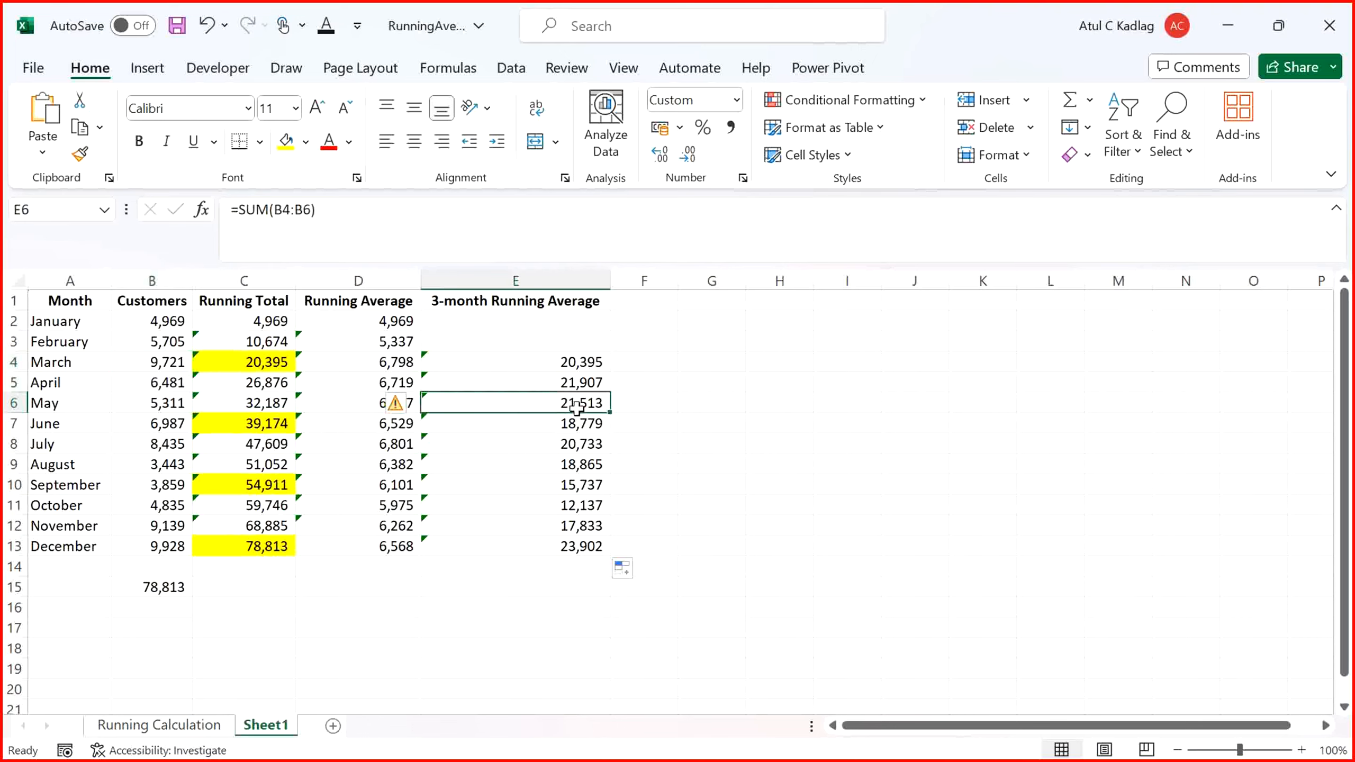
drag(146, 321, 151, 353)
click(536, 356)
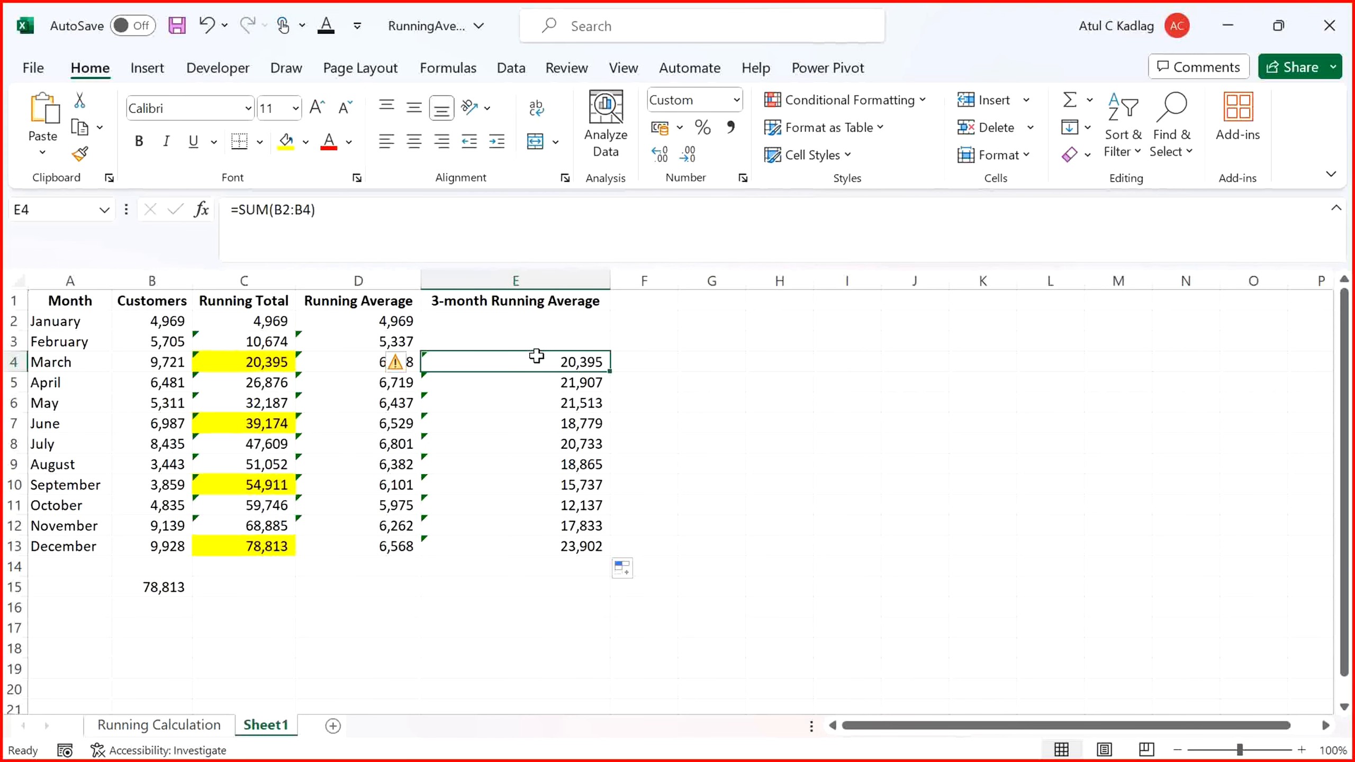
key(ctrl)
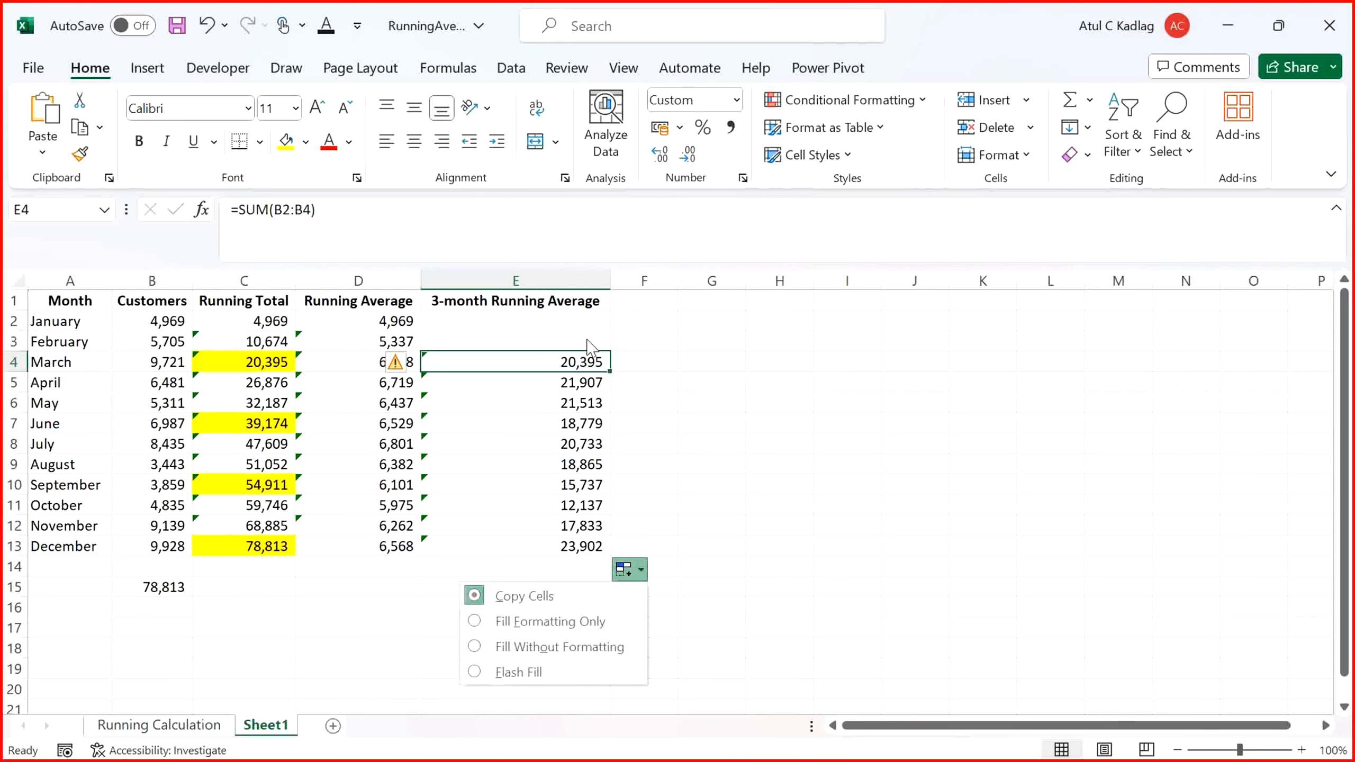
Change the heading in E1 to 3-month Running Total
double_click(571, 300)
double_click(571, 301)
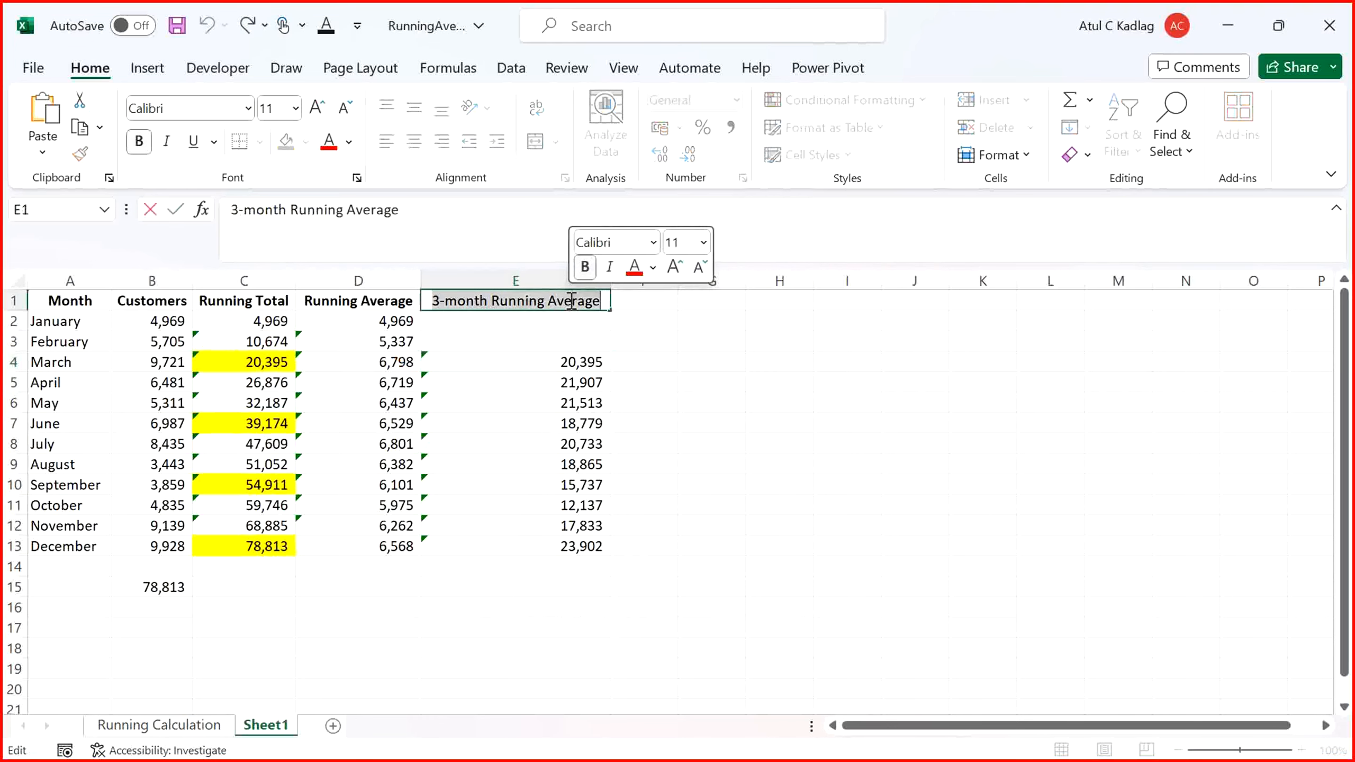
text(Totas)
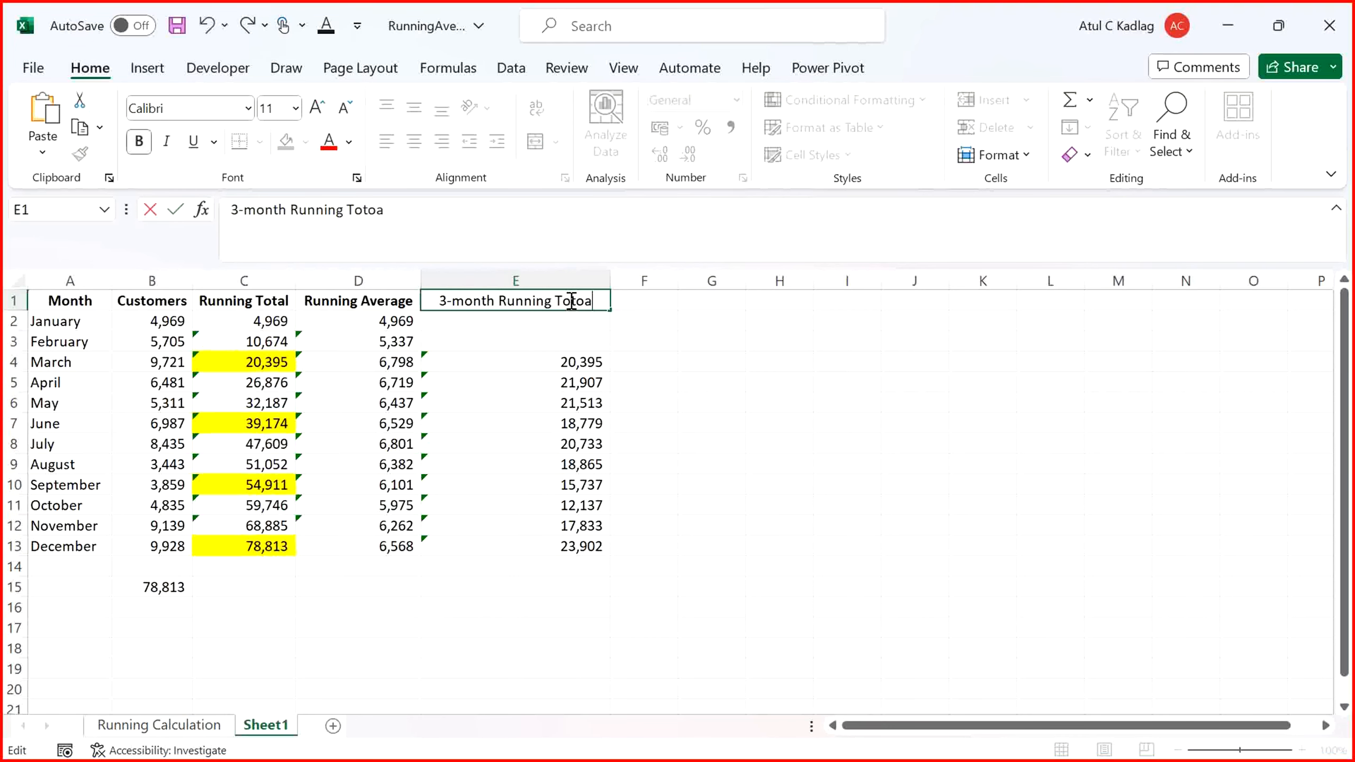
key(BackSpace)
text(l)
key(Return)
Copy the E1 heading into F1 and fit column F's width to it
key(Up)
key(Right)
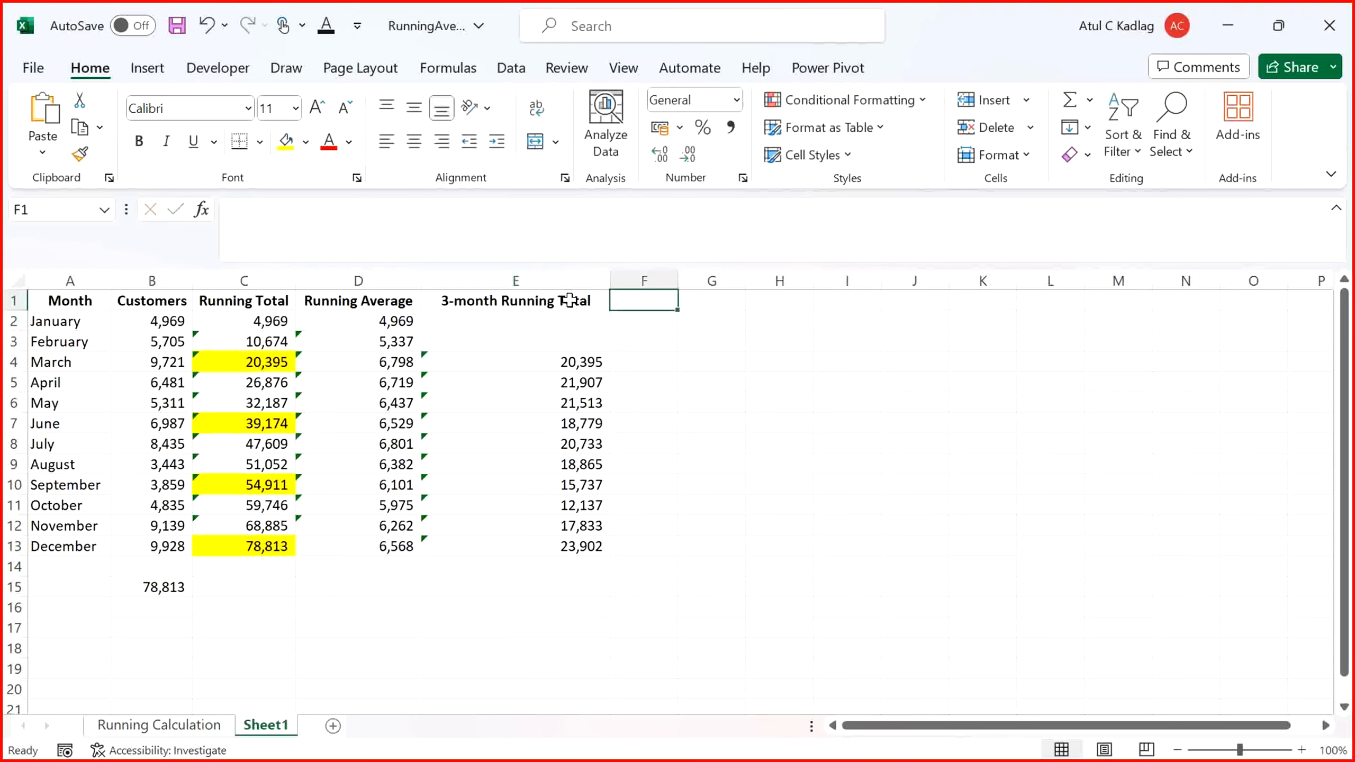
key(Left)
key(ctrl+c)
key(Right)
key(ctrl+v)
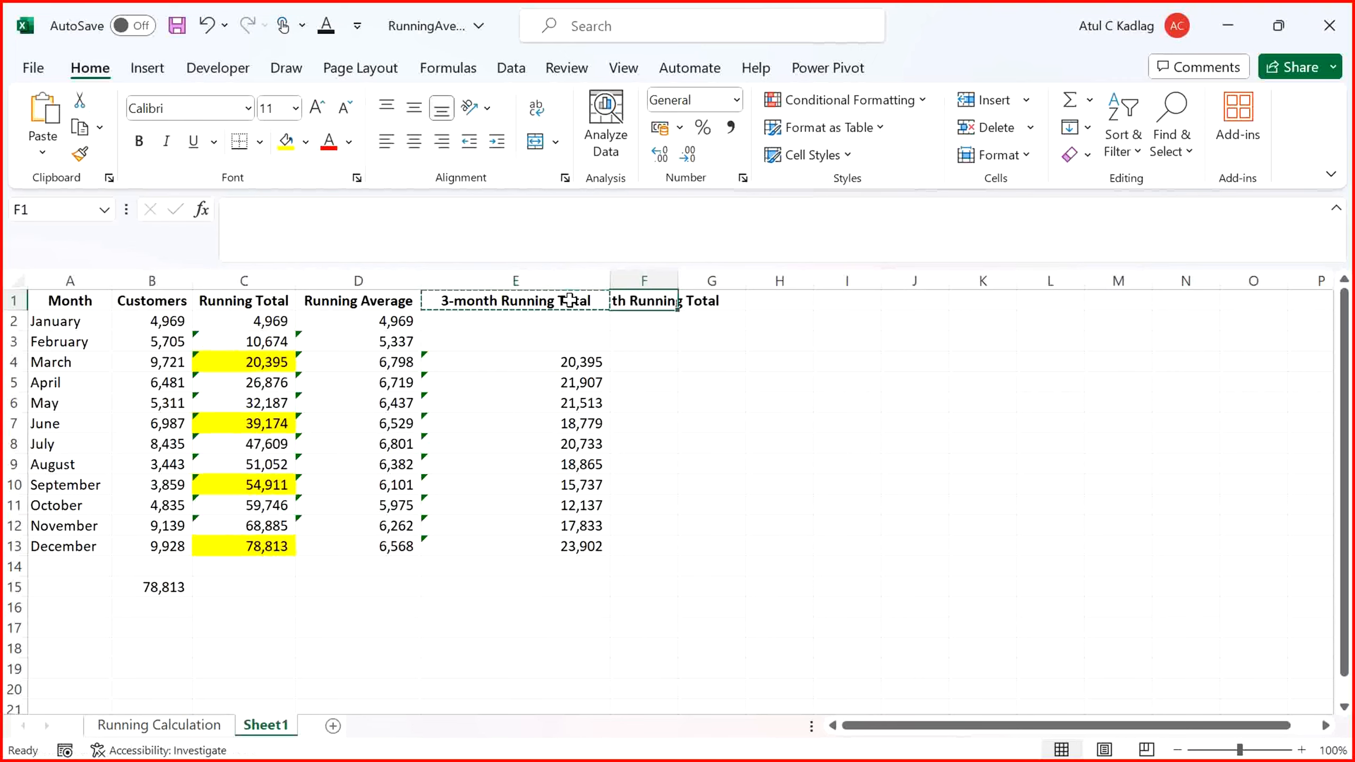
key(Down)
double_click(678, 280)
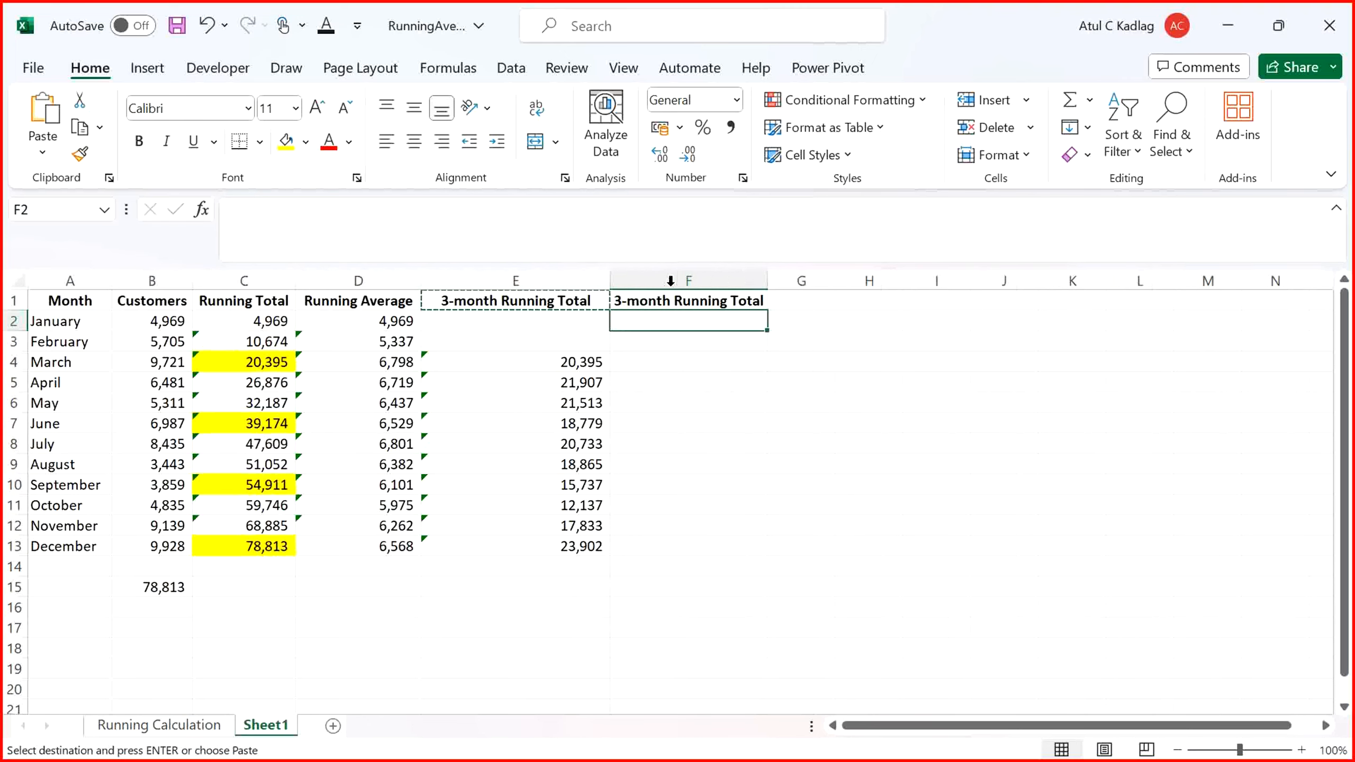
Change the heading in F1 to 3-month Running Average
click(732, 301)
double_click(736, 300)
double_click(741, 301)
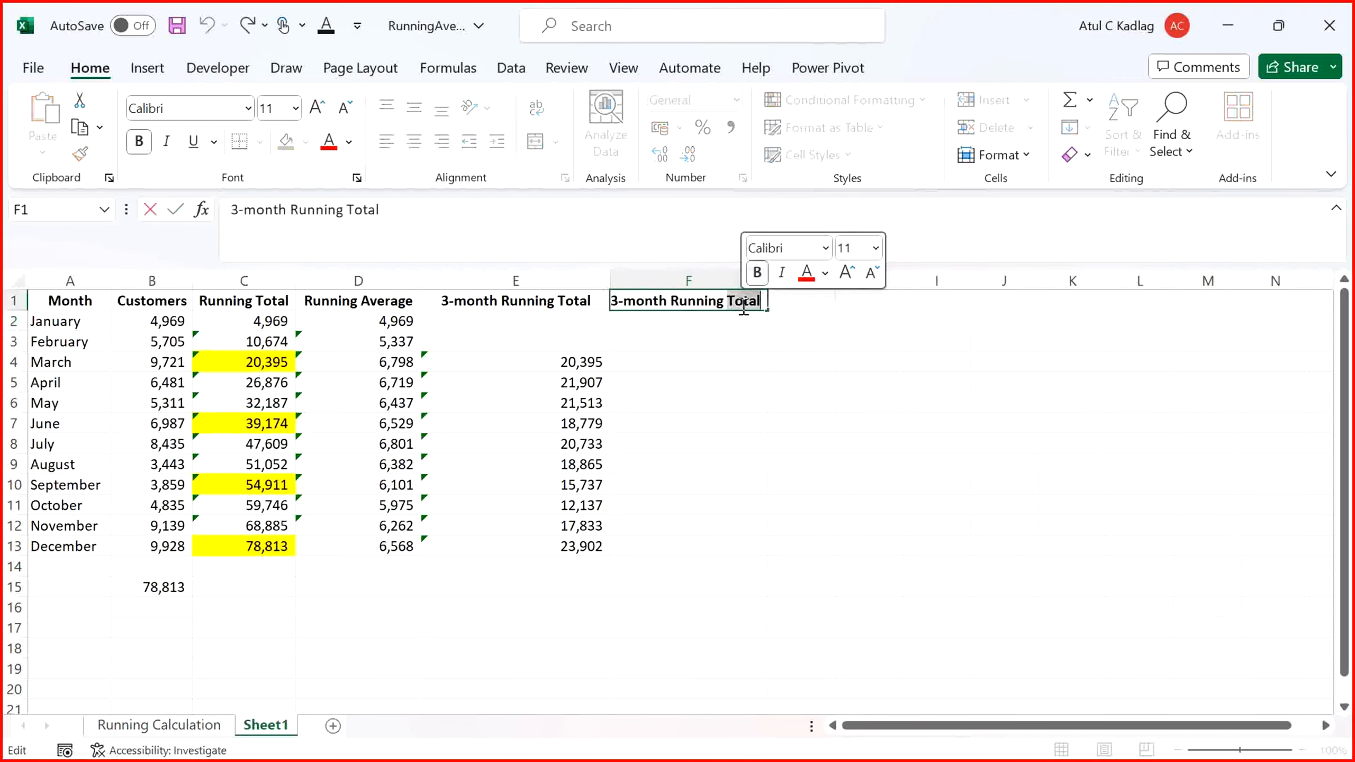
text(Average)
key(Return)
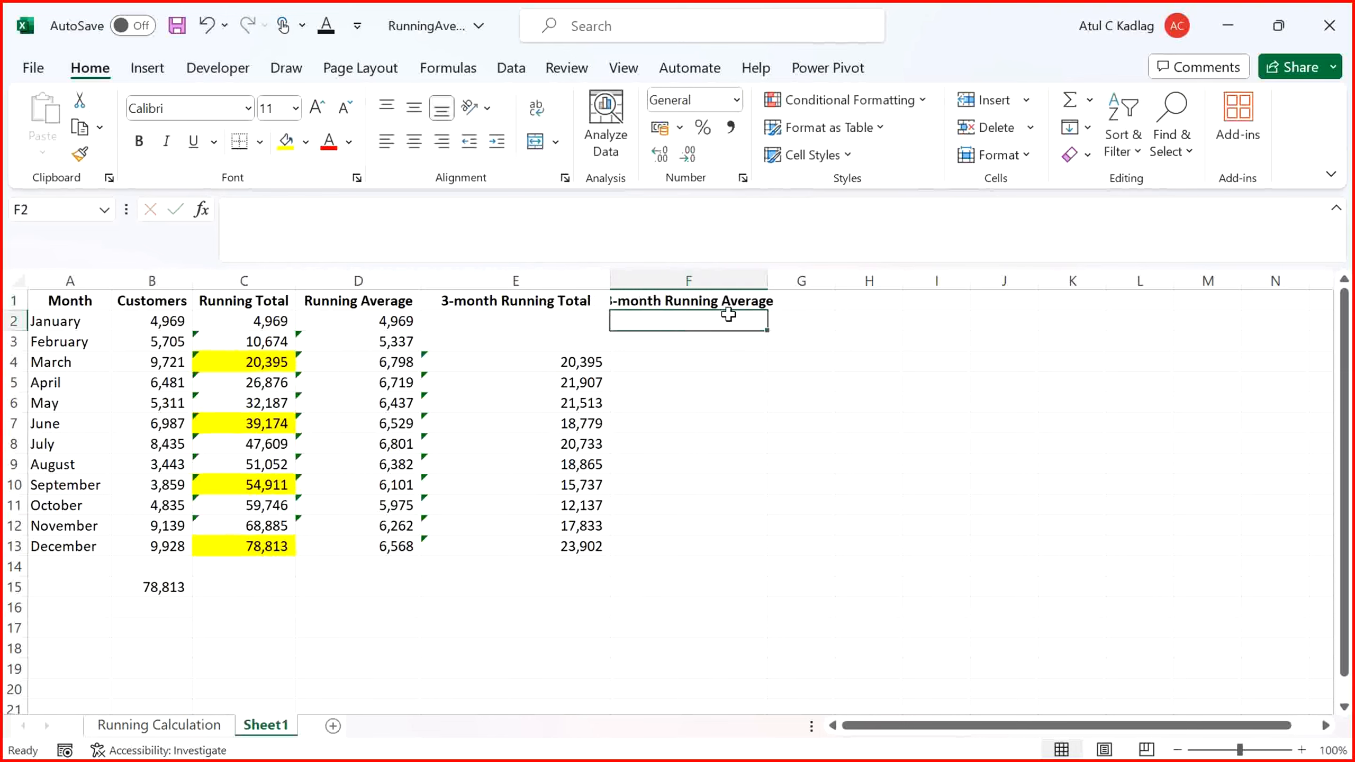
Enter =AVERAGE(B2:B4) in F4 for March under 3-month Running Average
click(673, 360)
text(=AVERAGE()
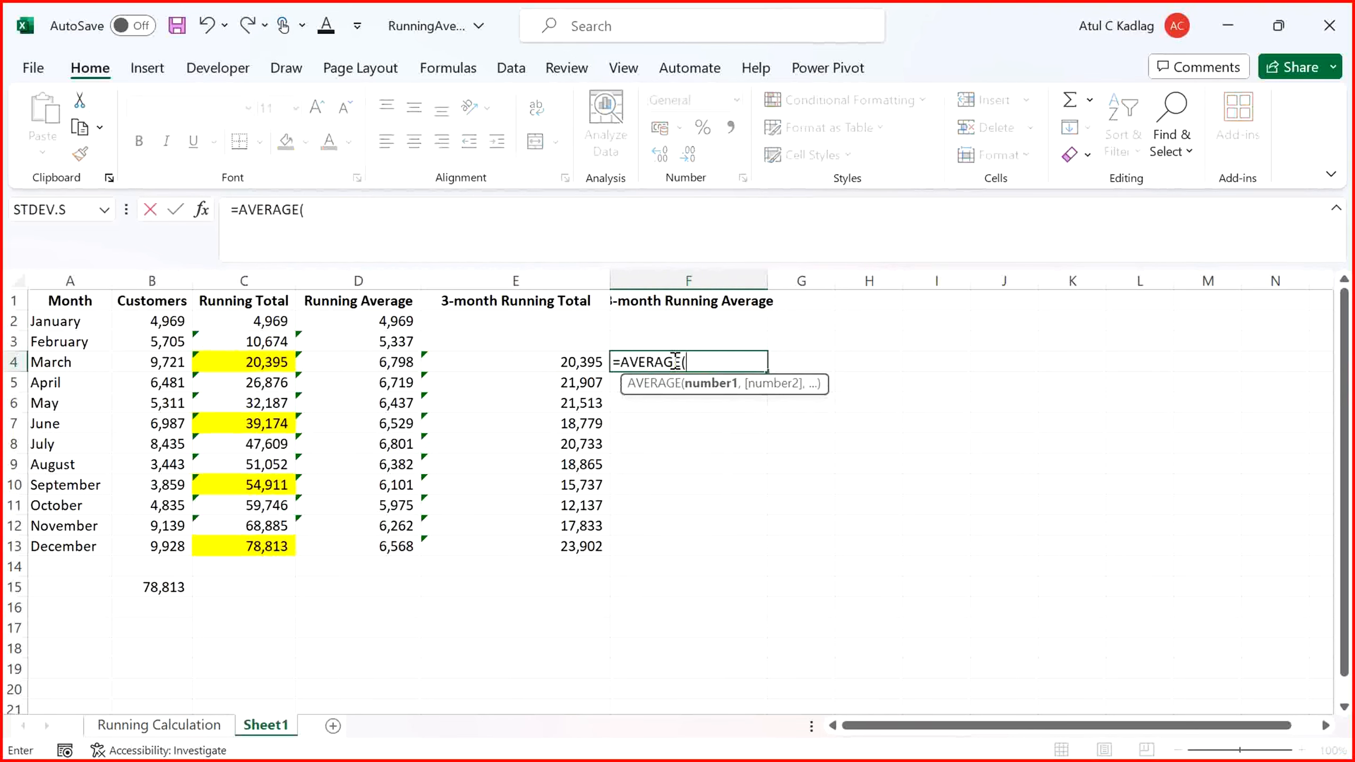
drag(152, 322, 152, 364)
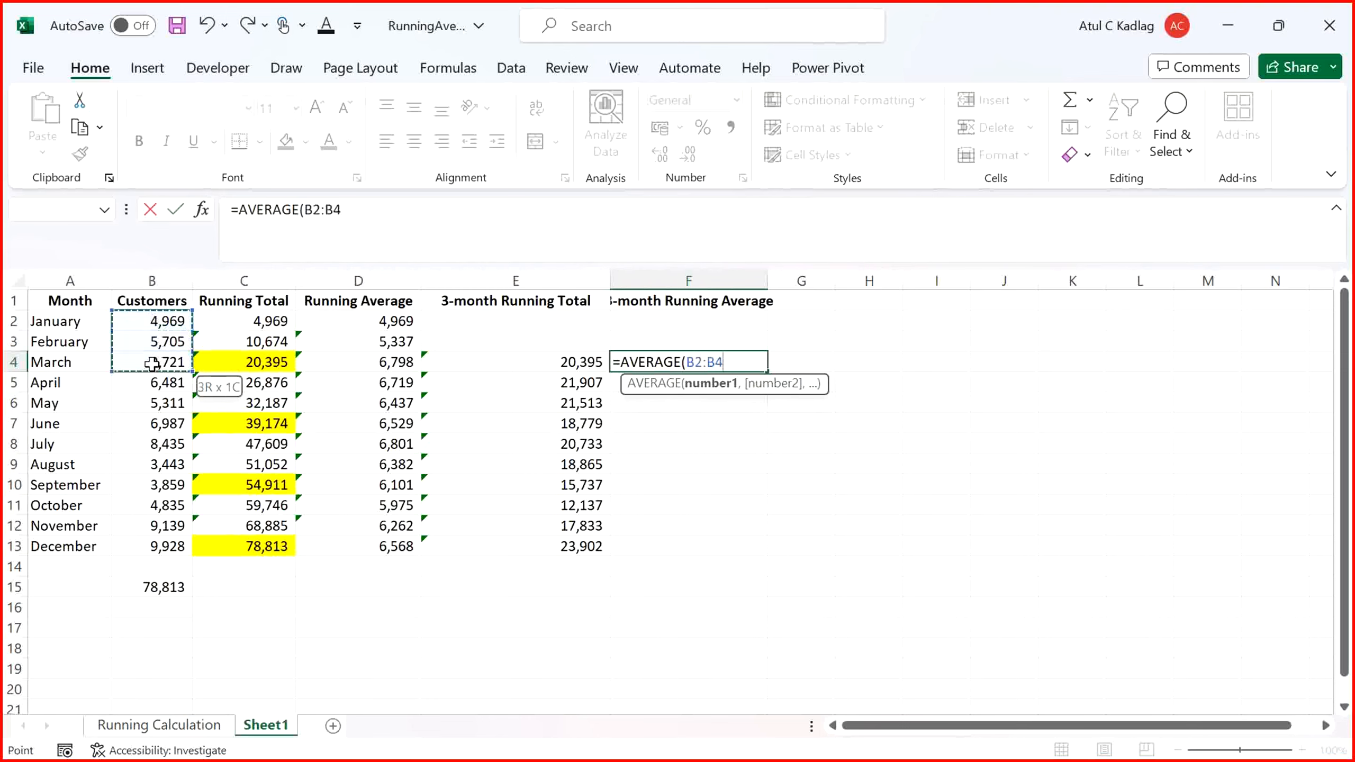
key(Return)
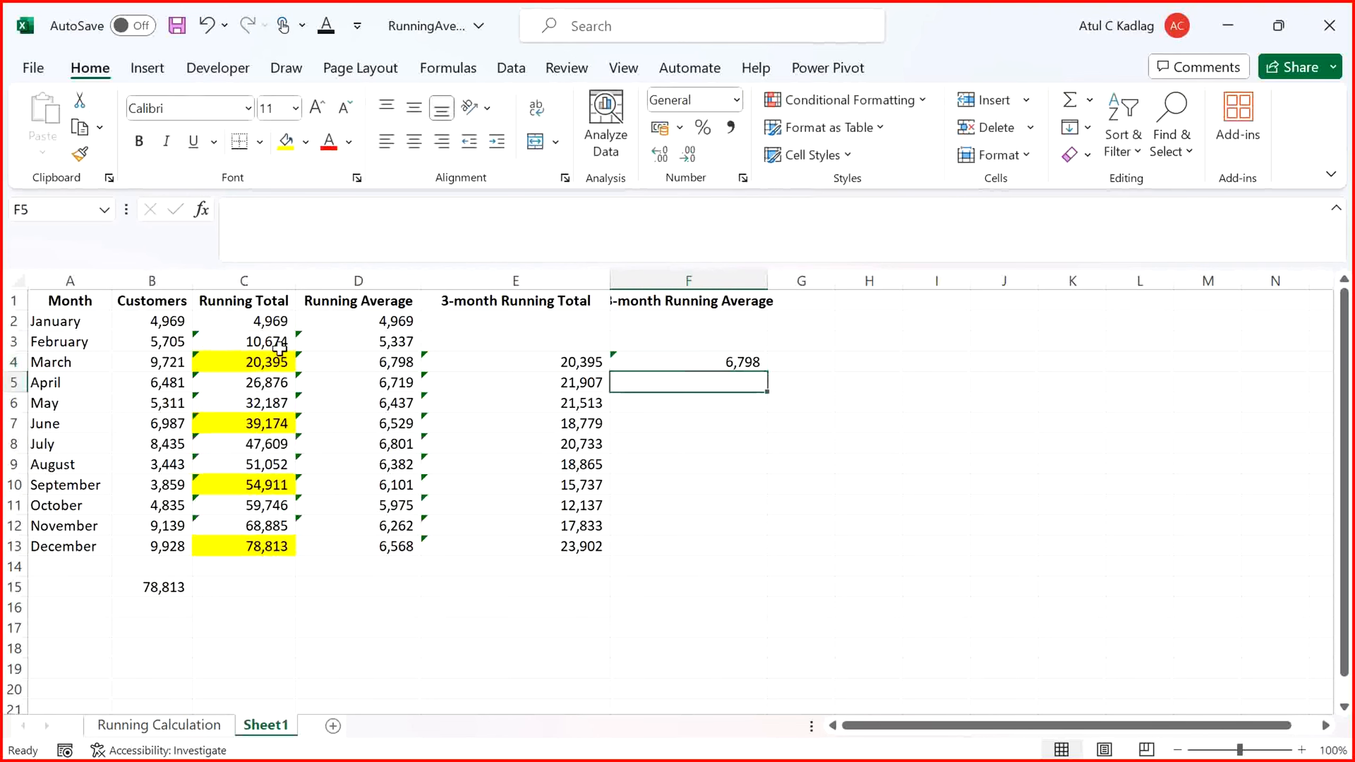
Copy the three-month average formula from F4 down through December in F13
click(749, 362)
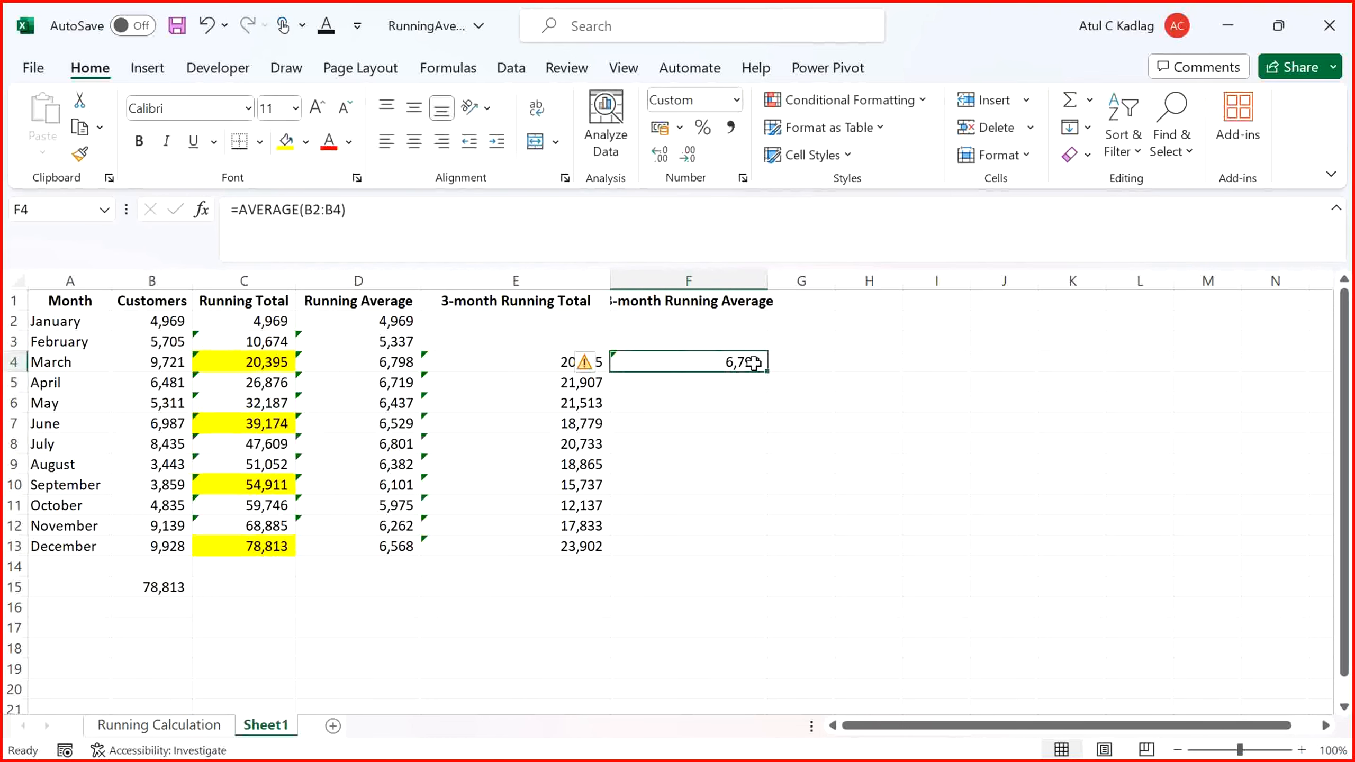
drag(768, 369, 721, 550)
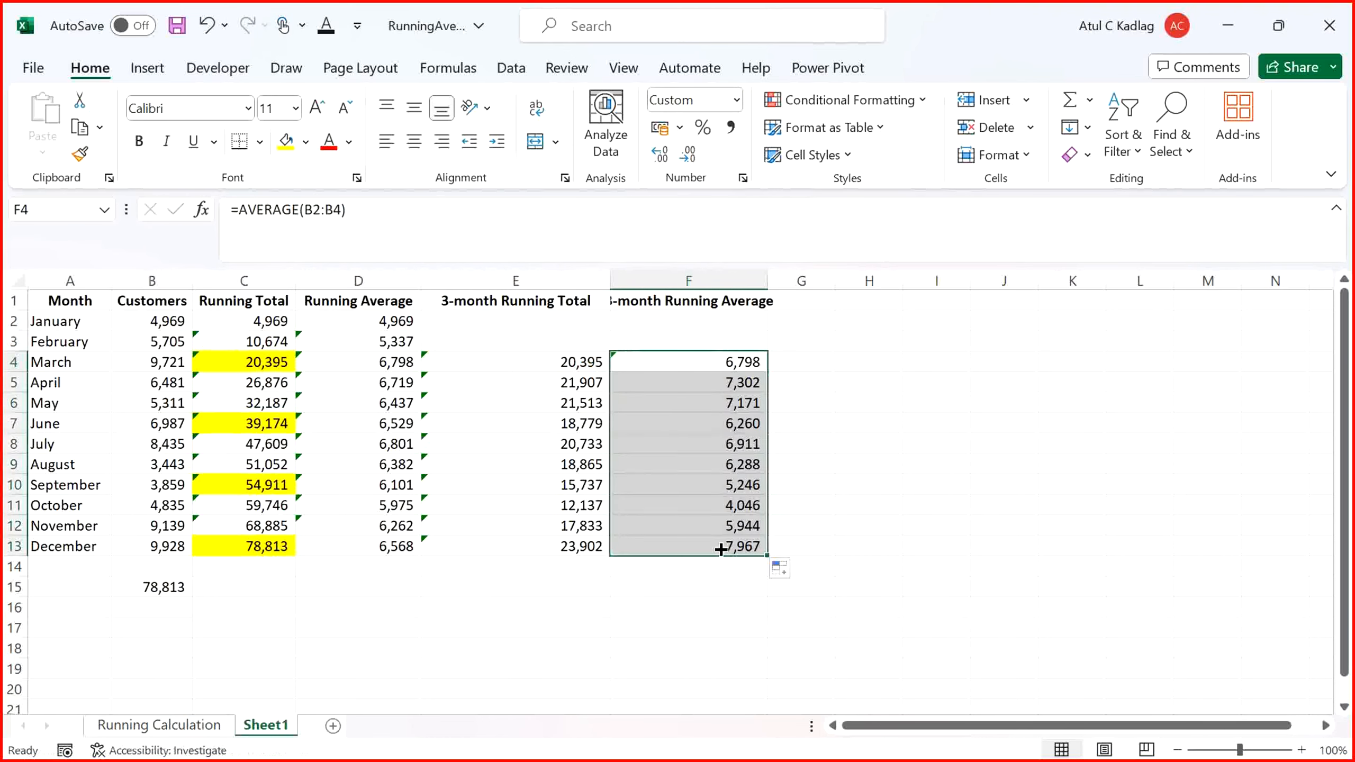
click(537, 569)
Check the Customers ranges referenced by the three-month average formulas in F4, F5 and F6
click(704, 410)
click(728, 376)
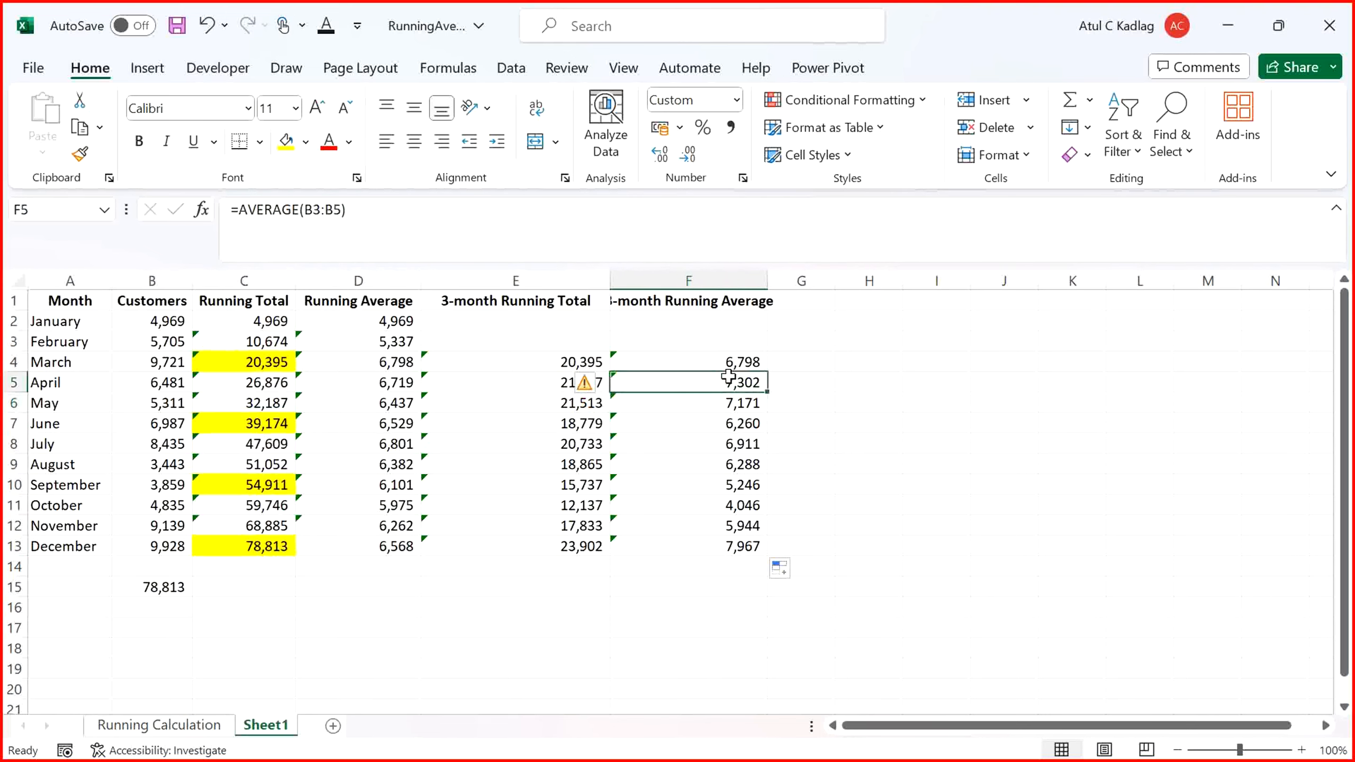
key(Down)
key(Down)
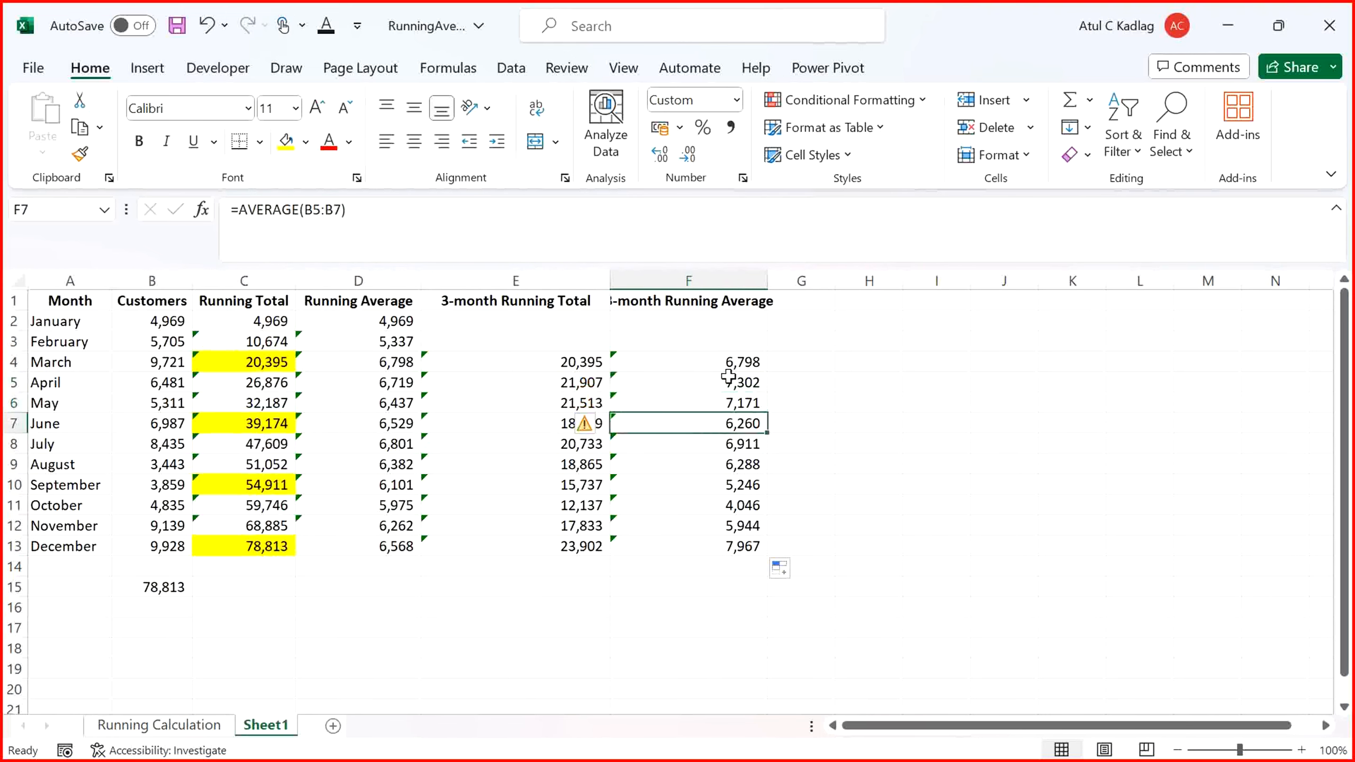
key(Up)
key(Up)
key(Up)
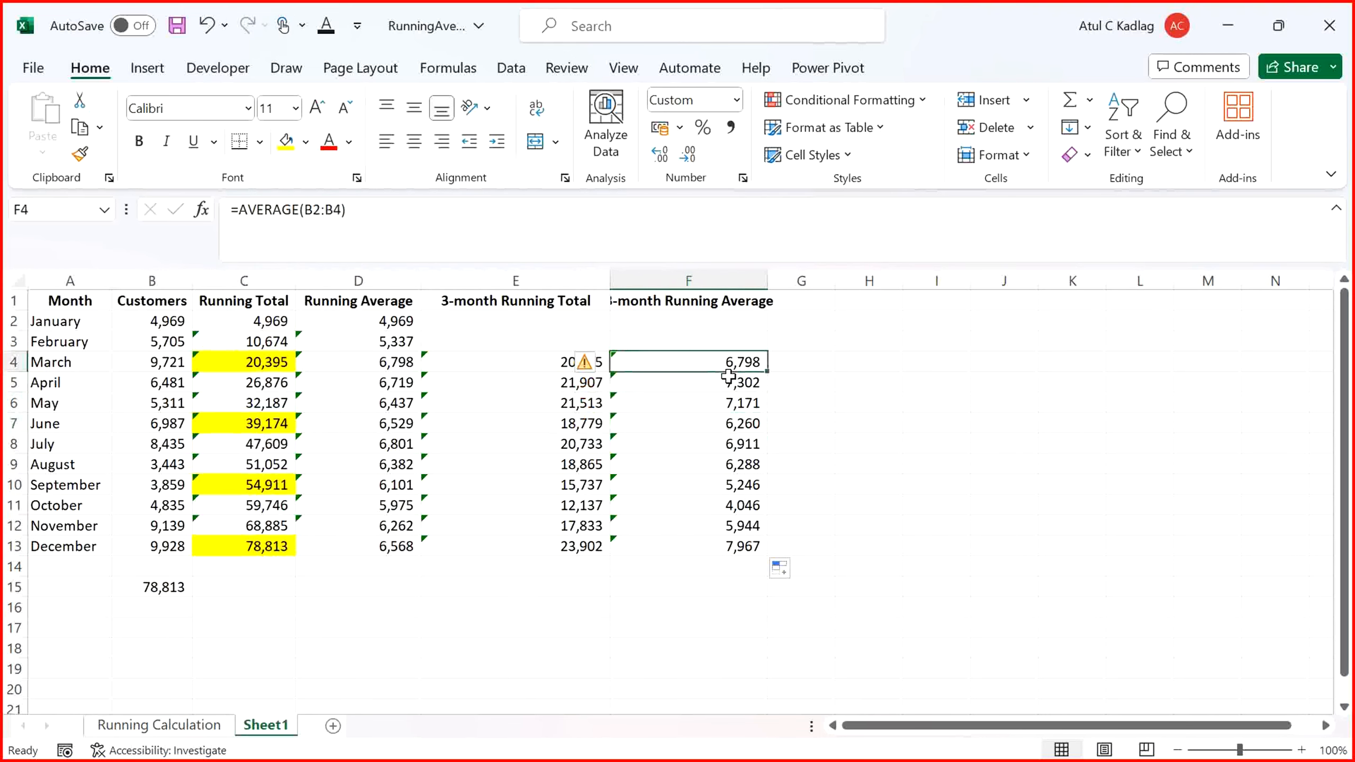
key(F2)
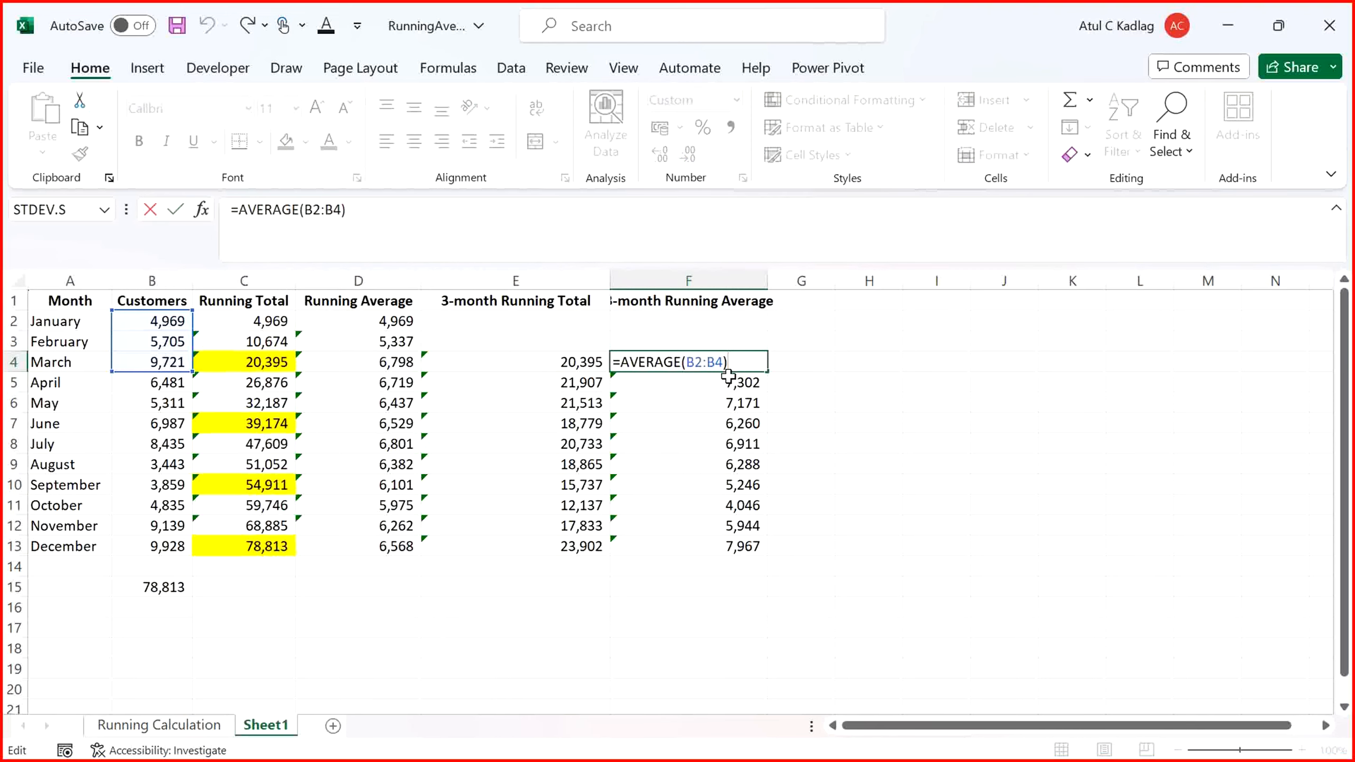
key(Return)
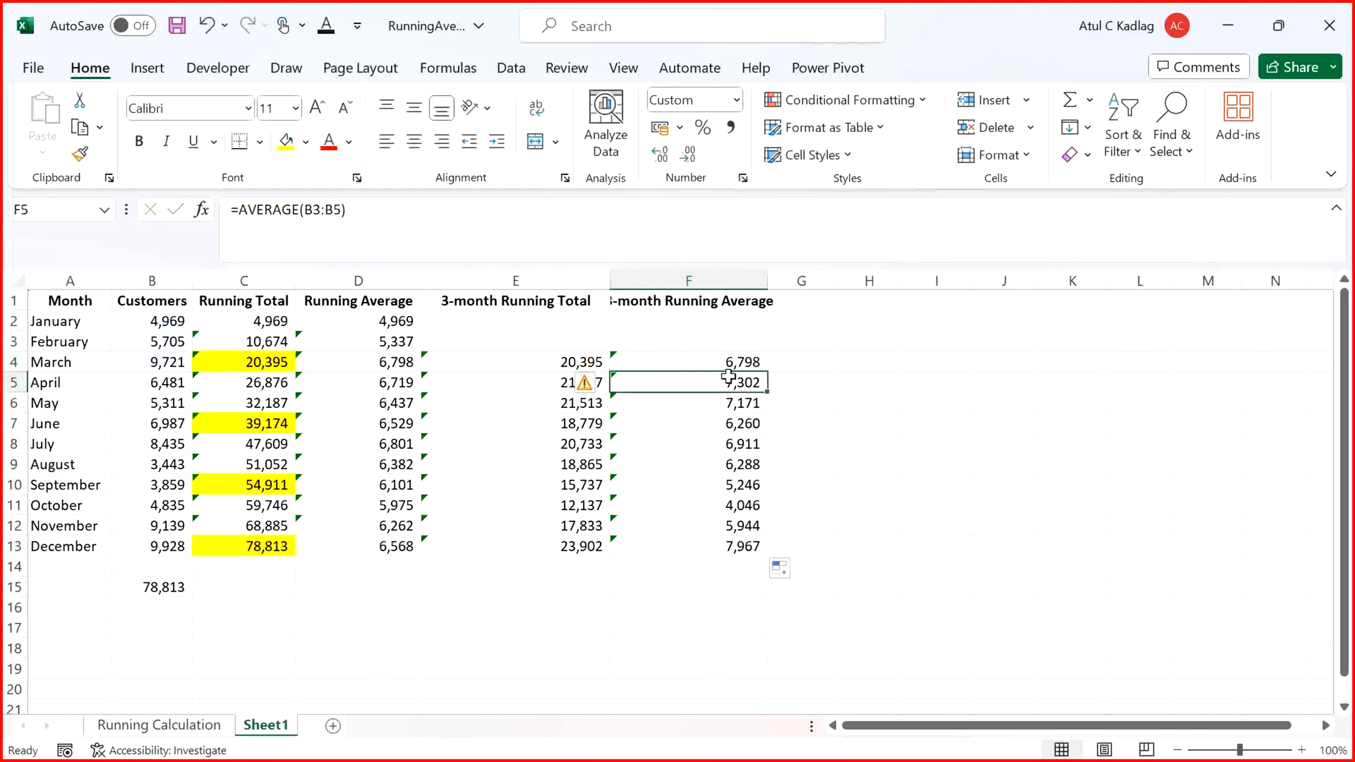
key(F2)
key(Return)
key(F2)
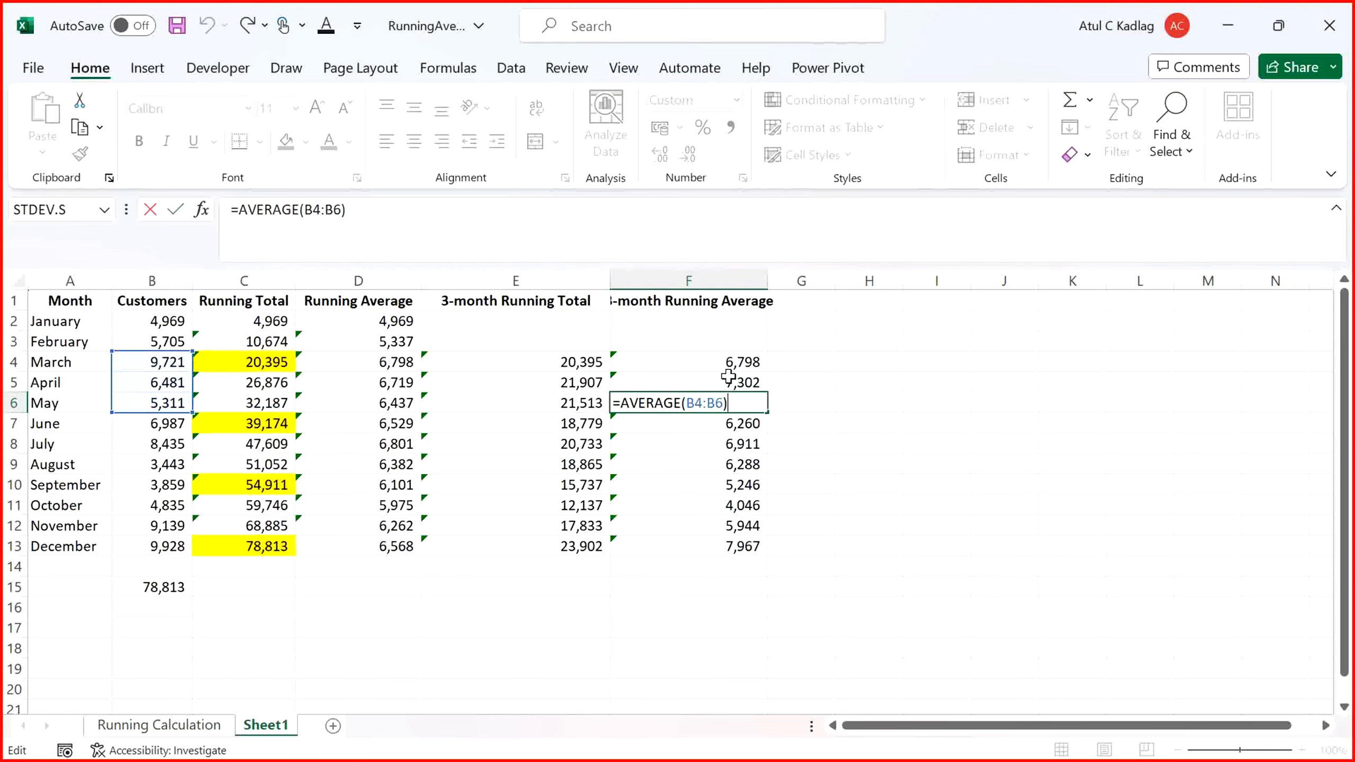
key(Escape)
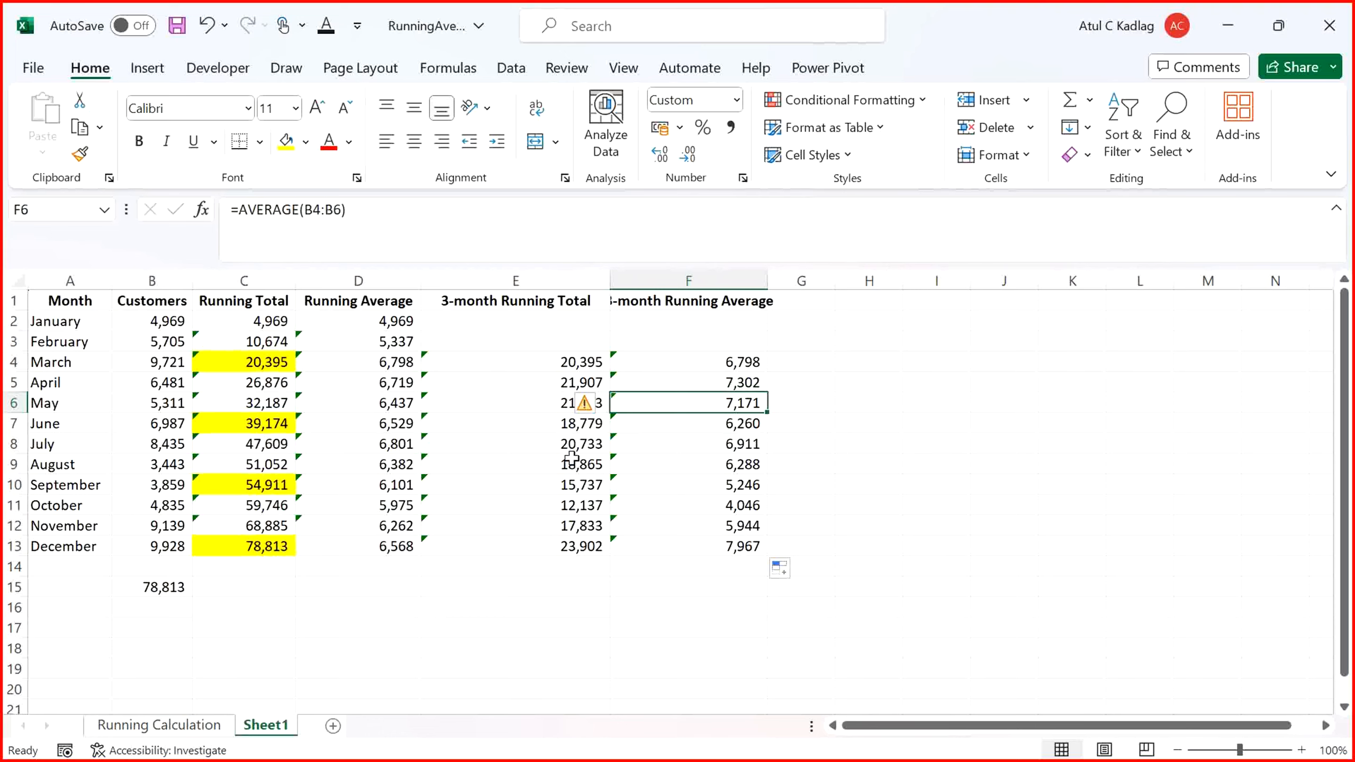
click(479, 575)
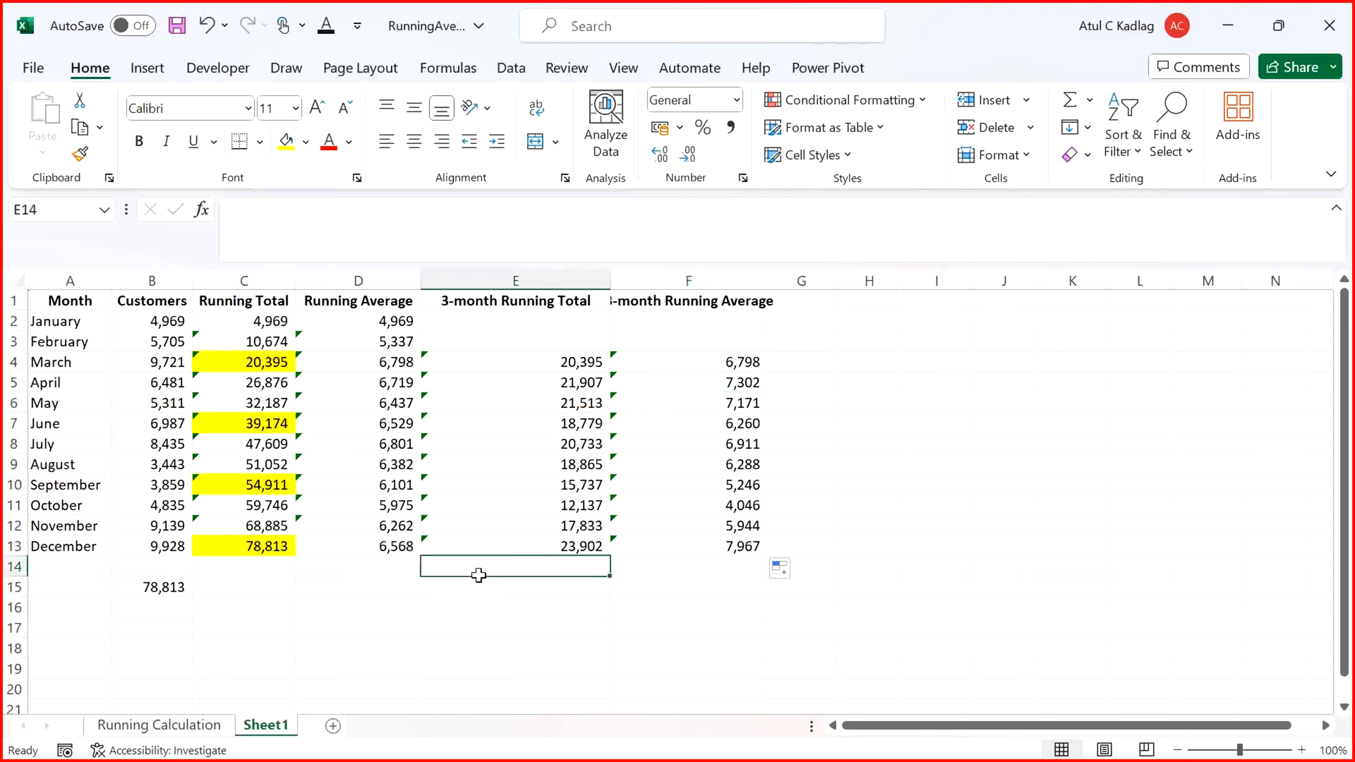
click(188, 725)
click(266, 725)
click(457, 664)
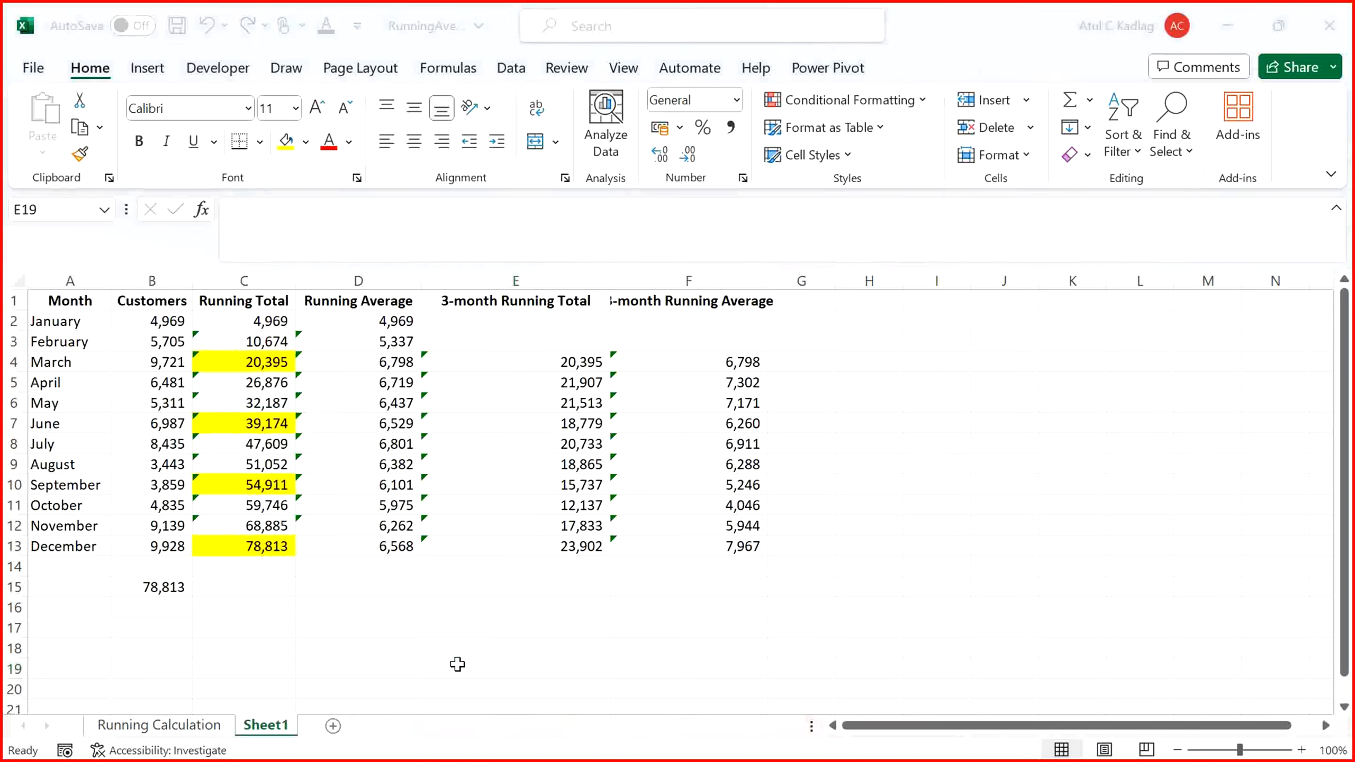
key(alt+Tab)
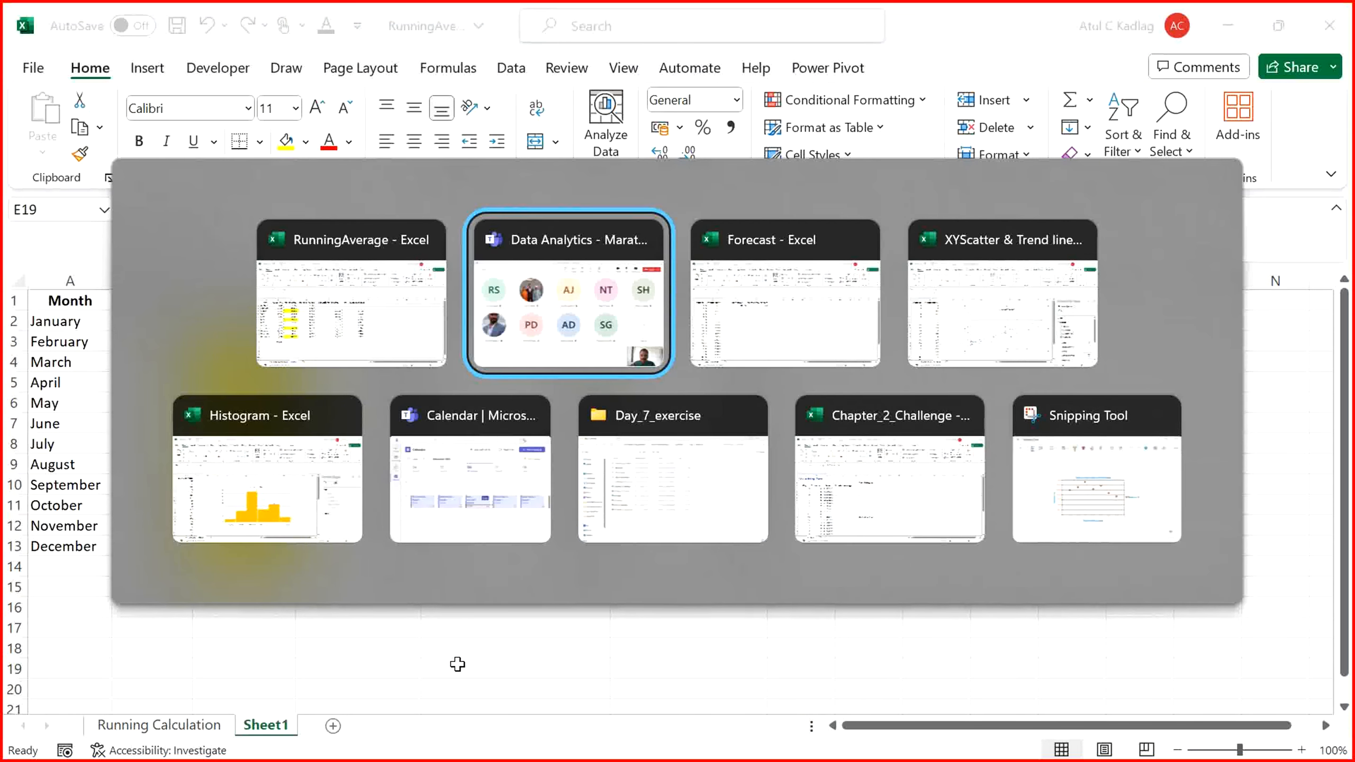
key(alt+Tab)
key(alt+shift+Tab)
key(alt+Tab)
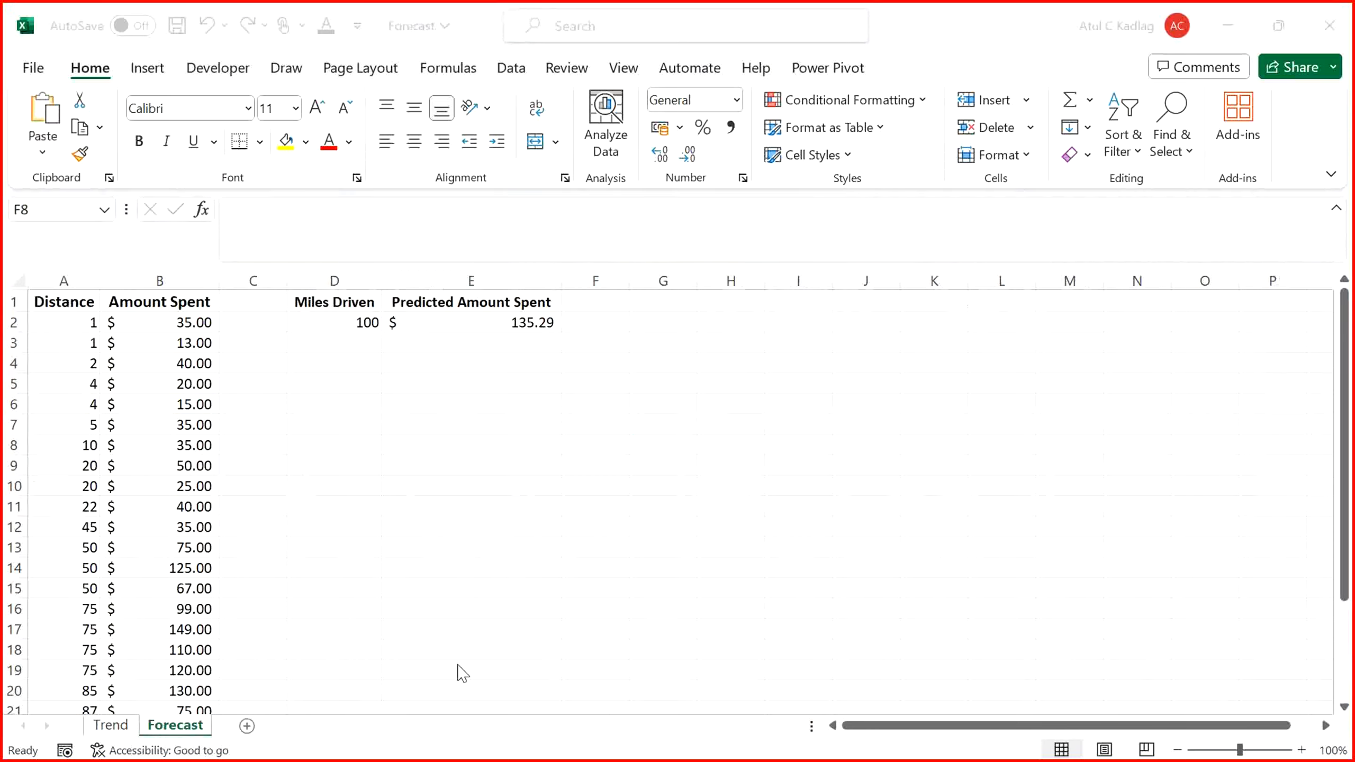
click(461, 576)
key(alt+Tab)
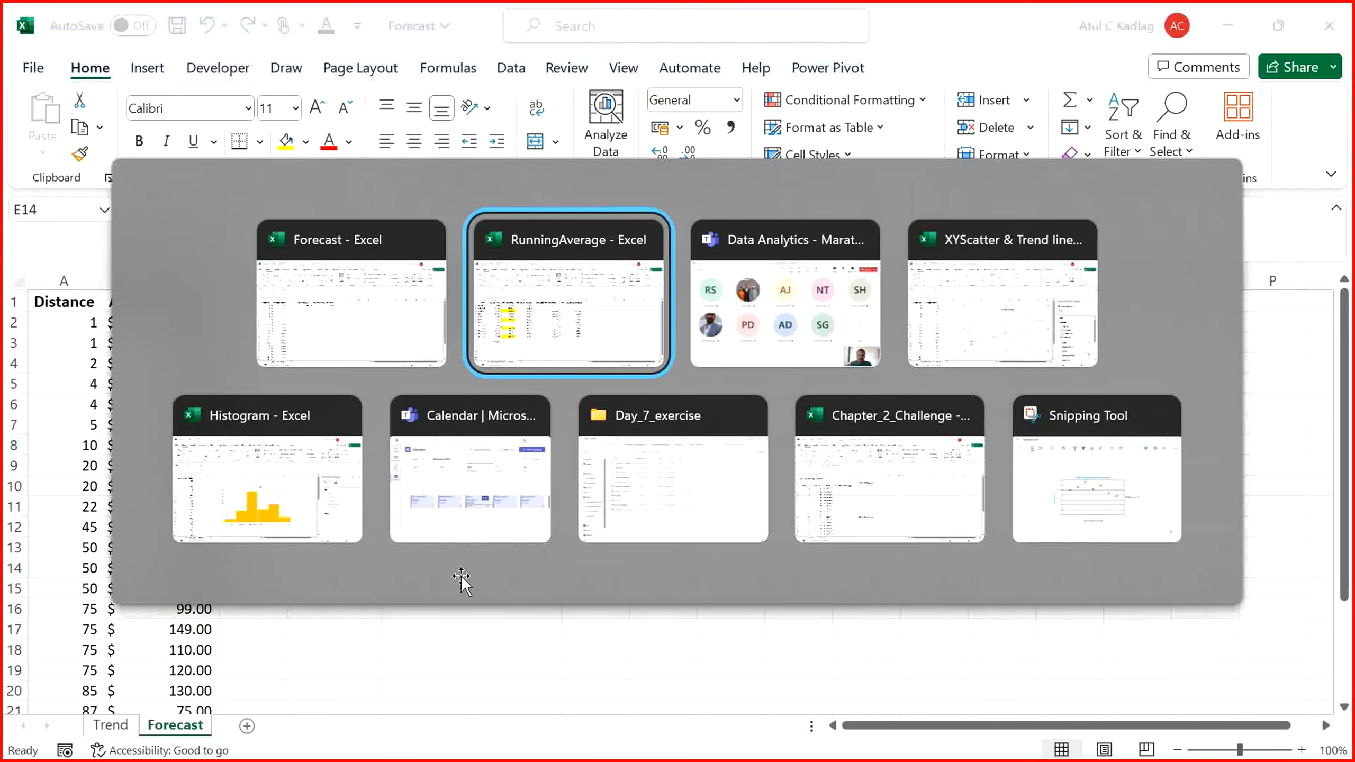
Switch to the Chapter_2_Challenge workbook
key(alt+Tab)
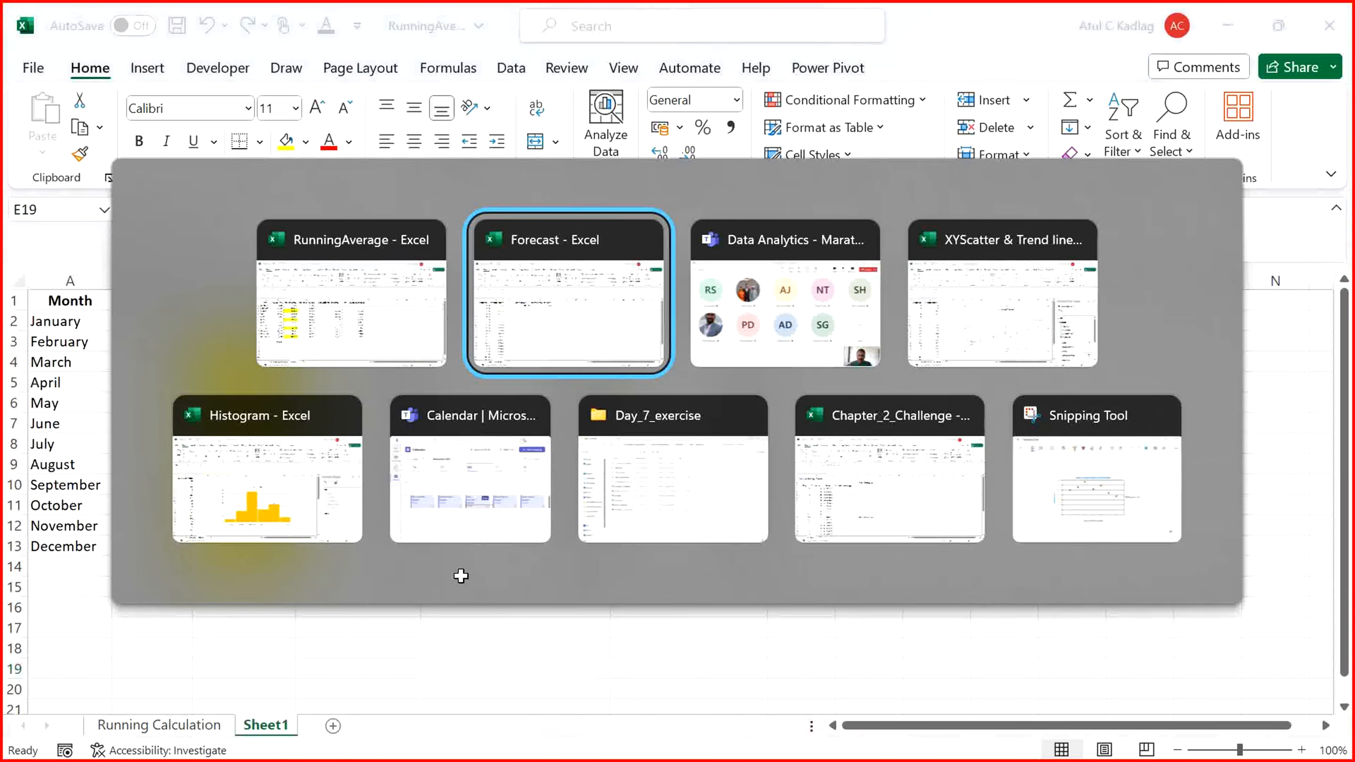
key(alt+Tab)
key(alt+Tab)
key(alt+Tab)
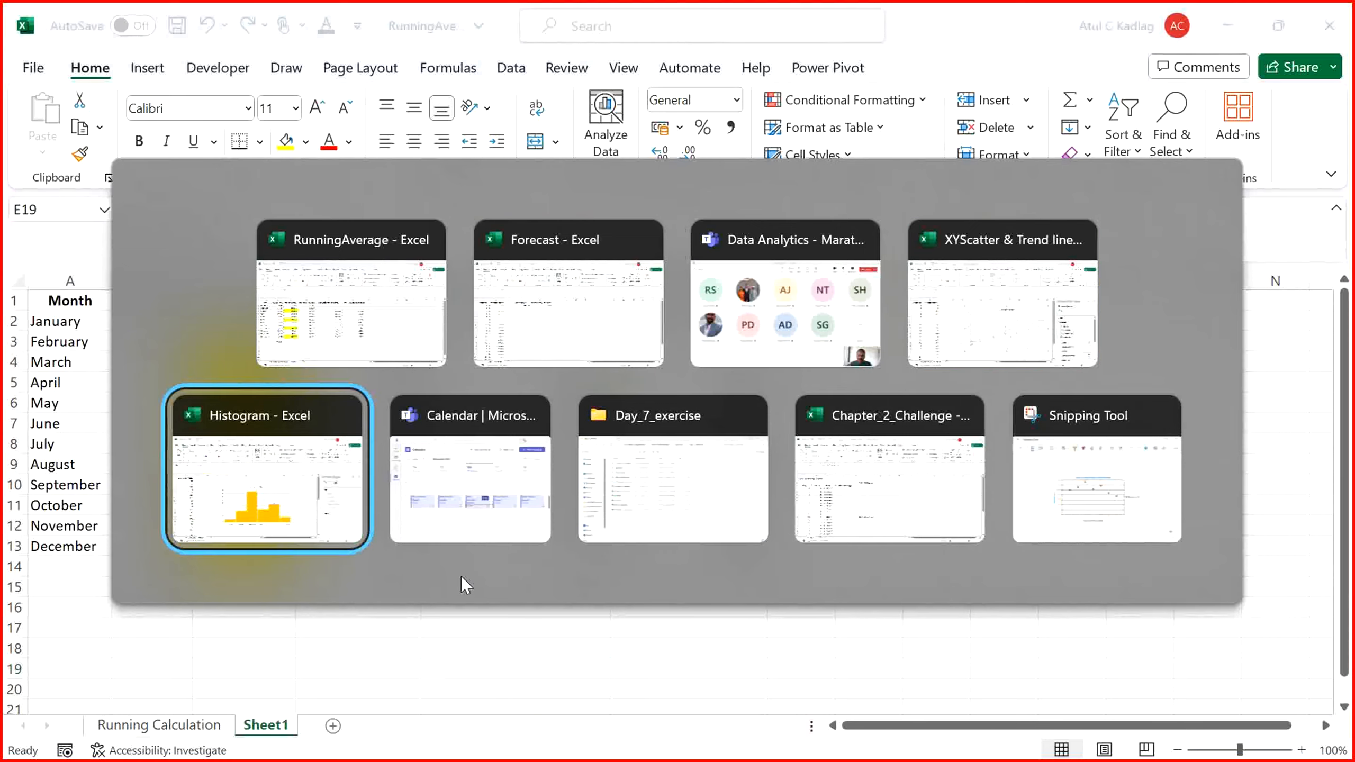
key(alt+Tab)
key(alt+Tab)
key(alt+Tab)
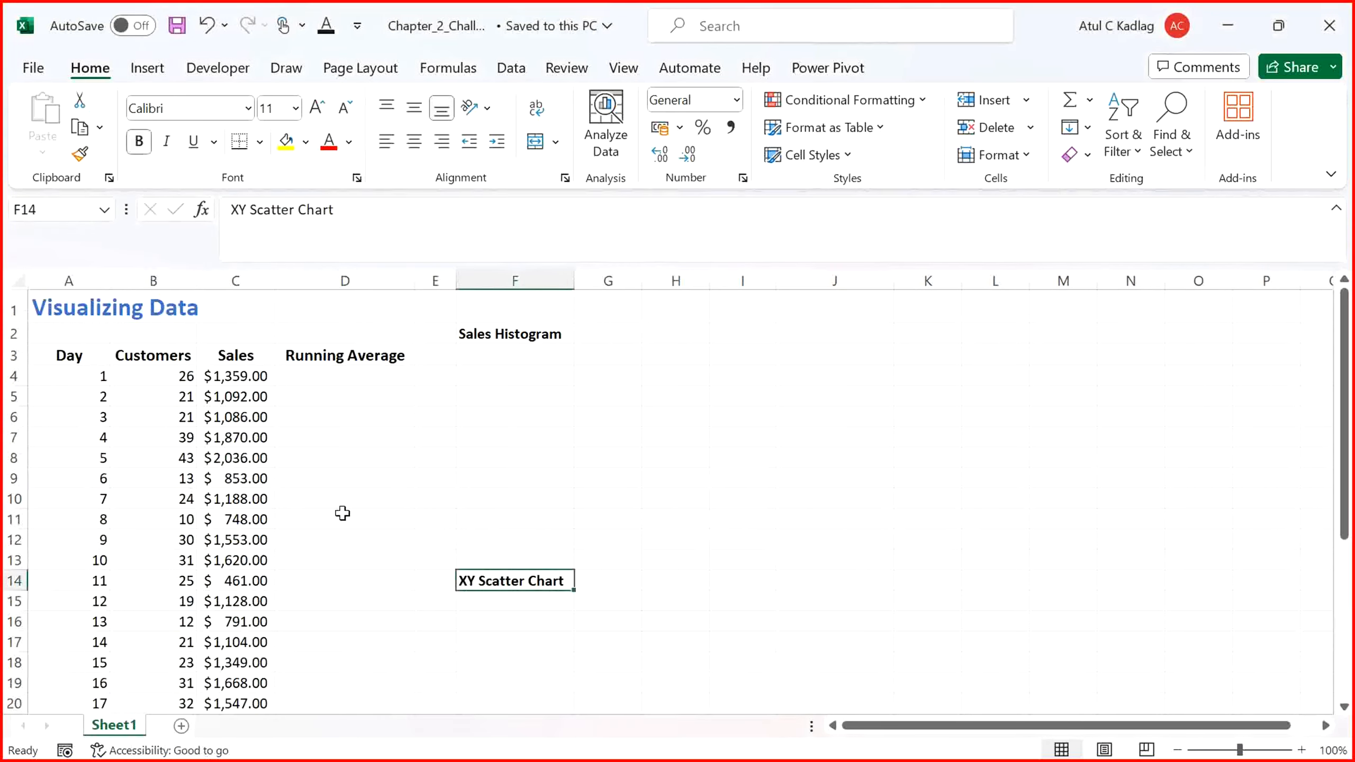
Examine the Visualizing Data table, selecting its Day, Customers, Sales and Running Average headings in A3:D3
click(327, 503)
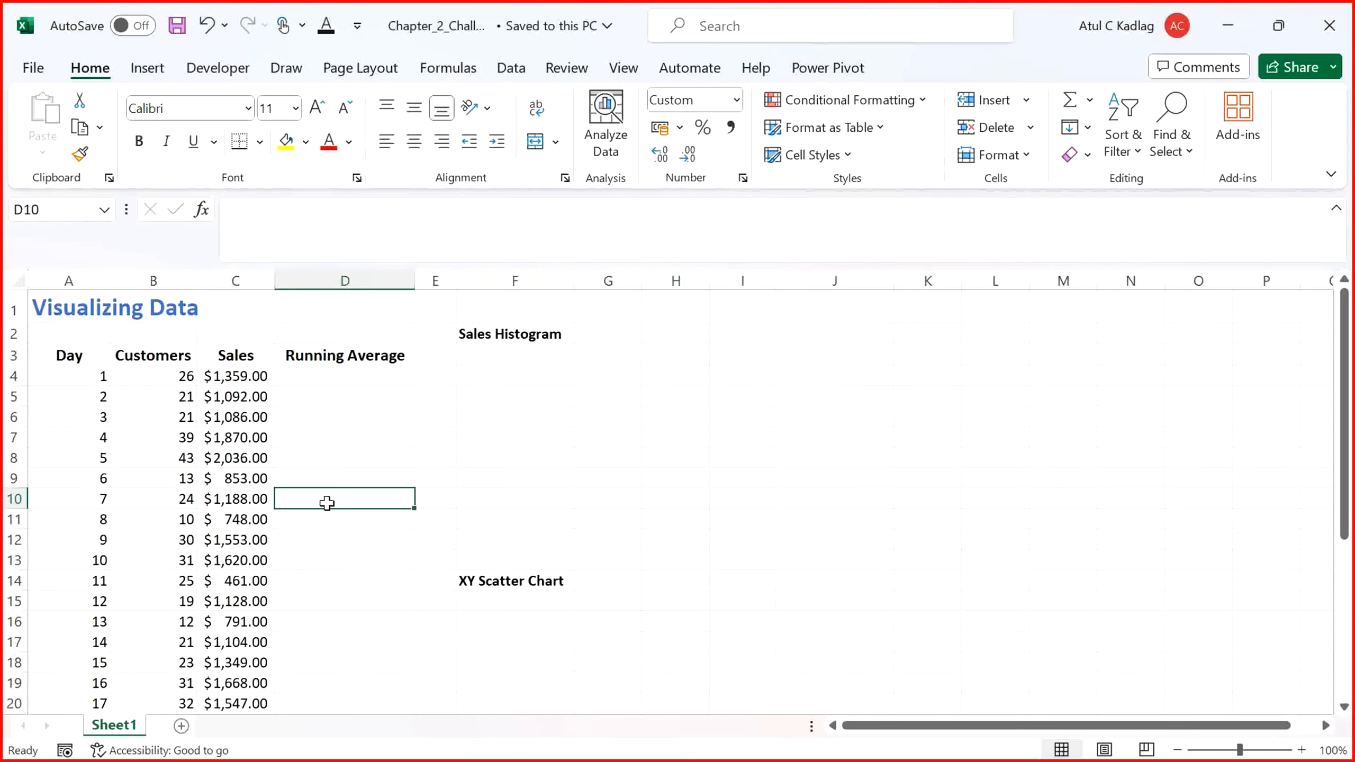
key(Left)
key(Left)
key(Left)
key(Up)
key(Up)
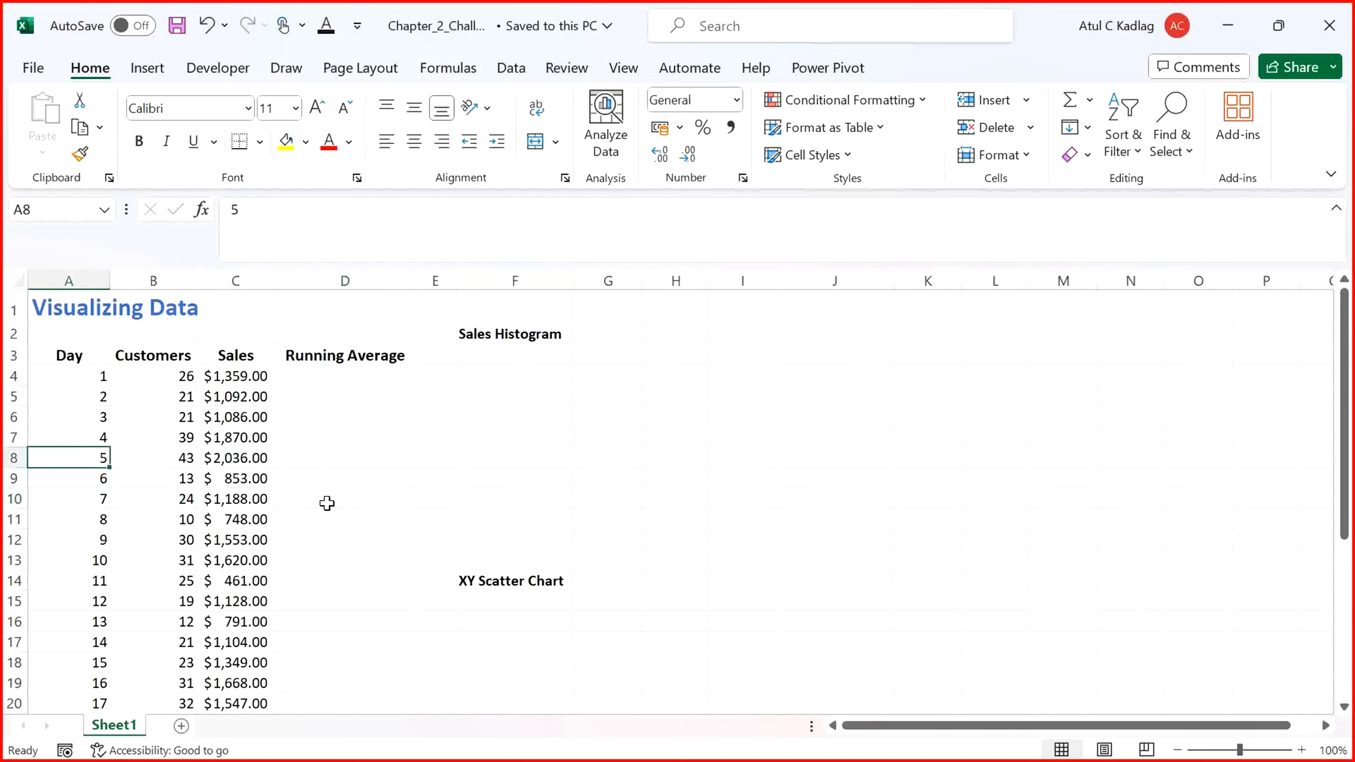
key(Up)
key(Up)
key(Up)
key(Up)
key(Up)
key(Up)
key(Up)
key(Down)
key(Down)
key(shift+Right)
key(shift+Right)
key(shift+Right)
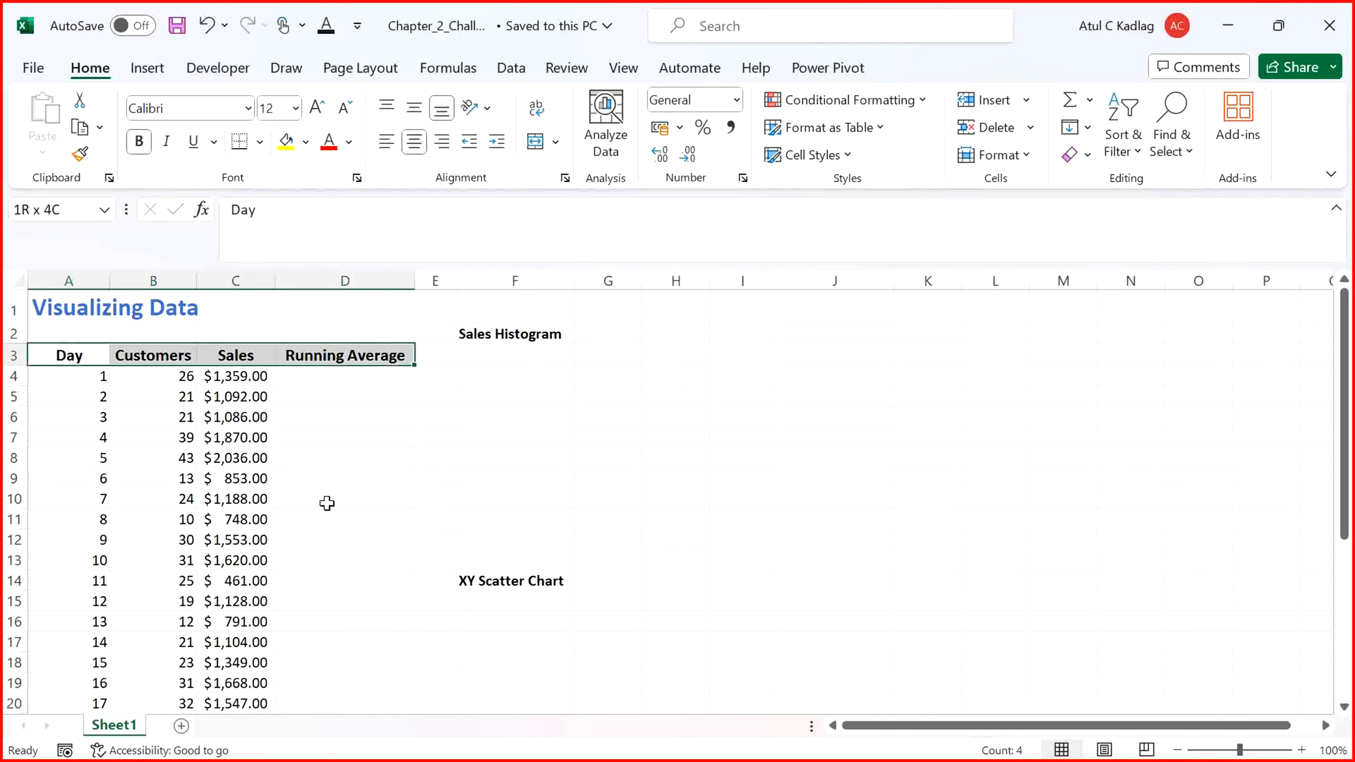
Examine the Sales column from C4 and the spaces reserved under the Sales Histogram and XY Scatter Chart headings
key(Down)
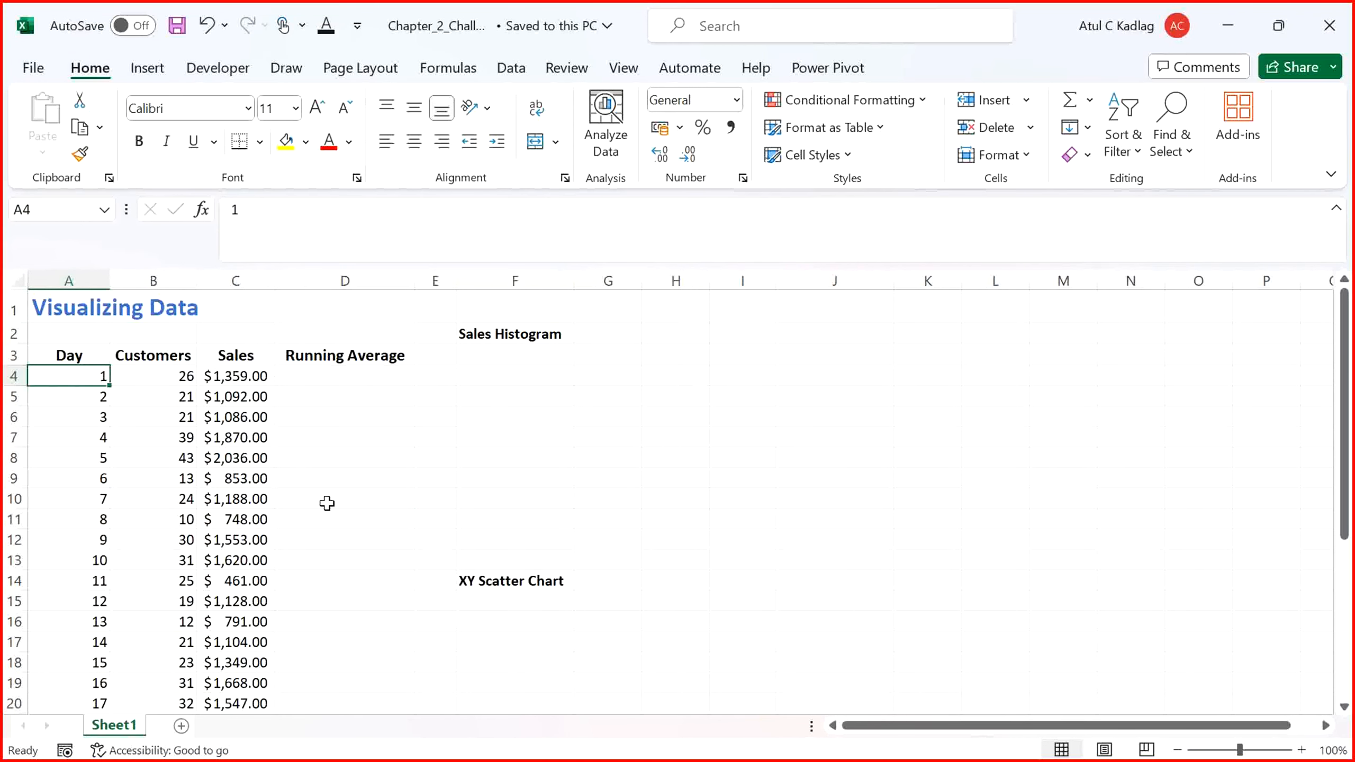
key(Right)
key(Right)
key(Page_Down)
key(Page_Up)
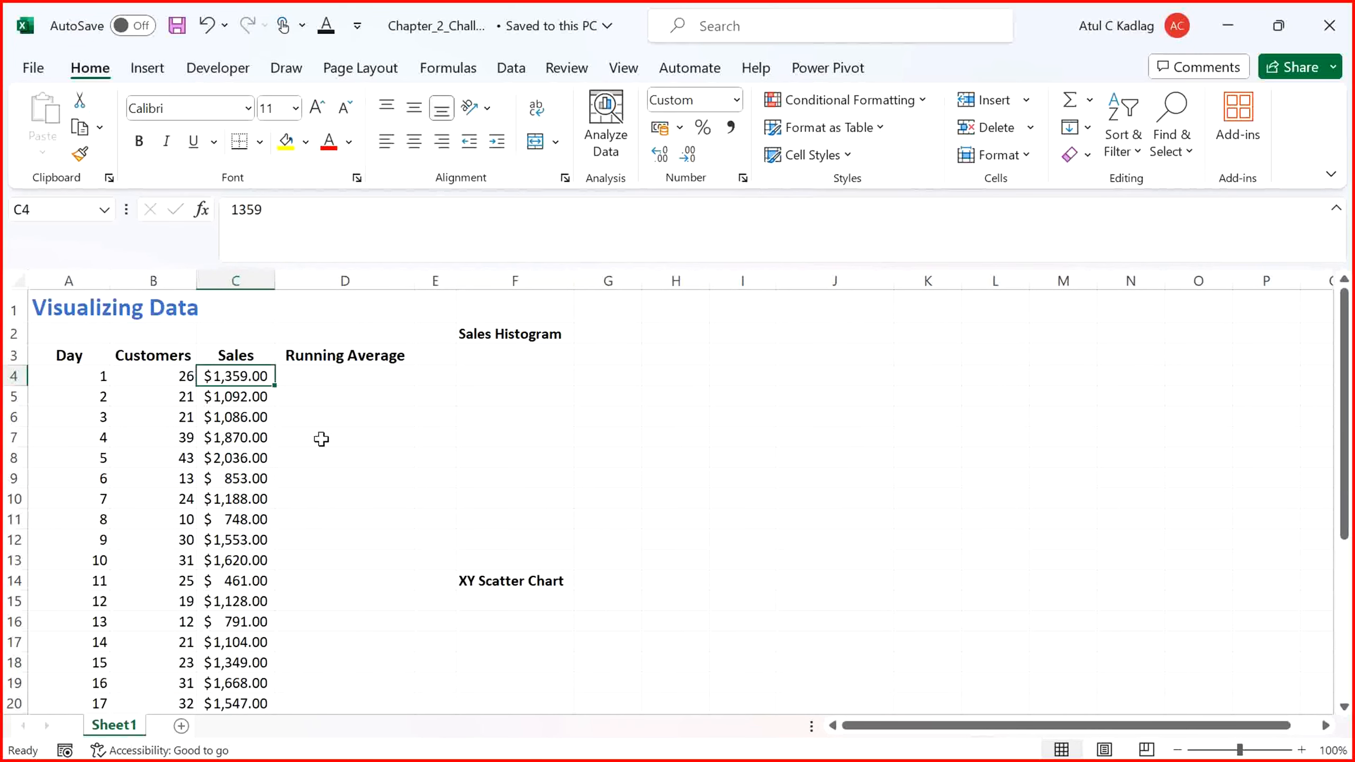
click(528, 575)
click(525, 607)
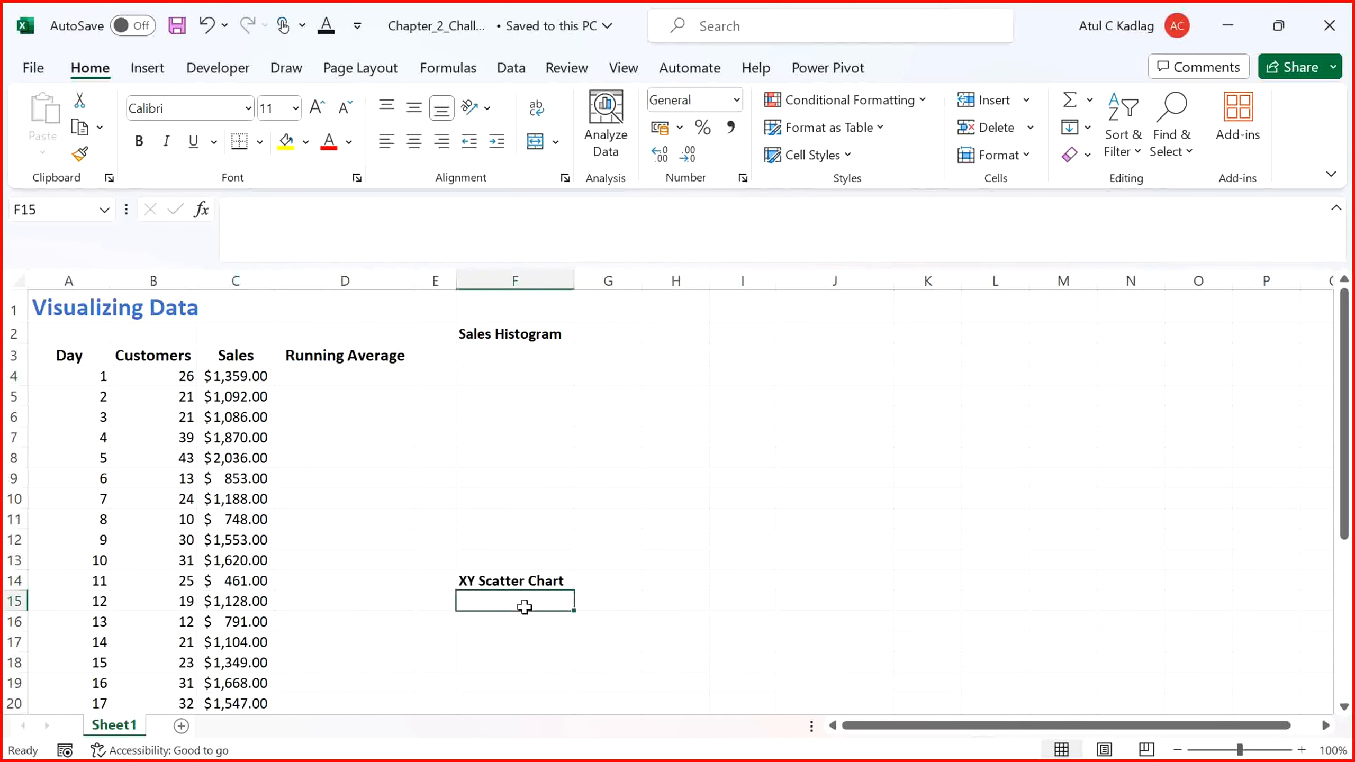
key(Up)
key(Up)
key(Up)
key(Up)
key(Up)
key(Up)
key(Up)
key(Up)
key(Up)
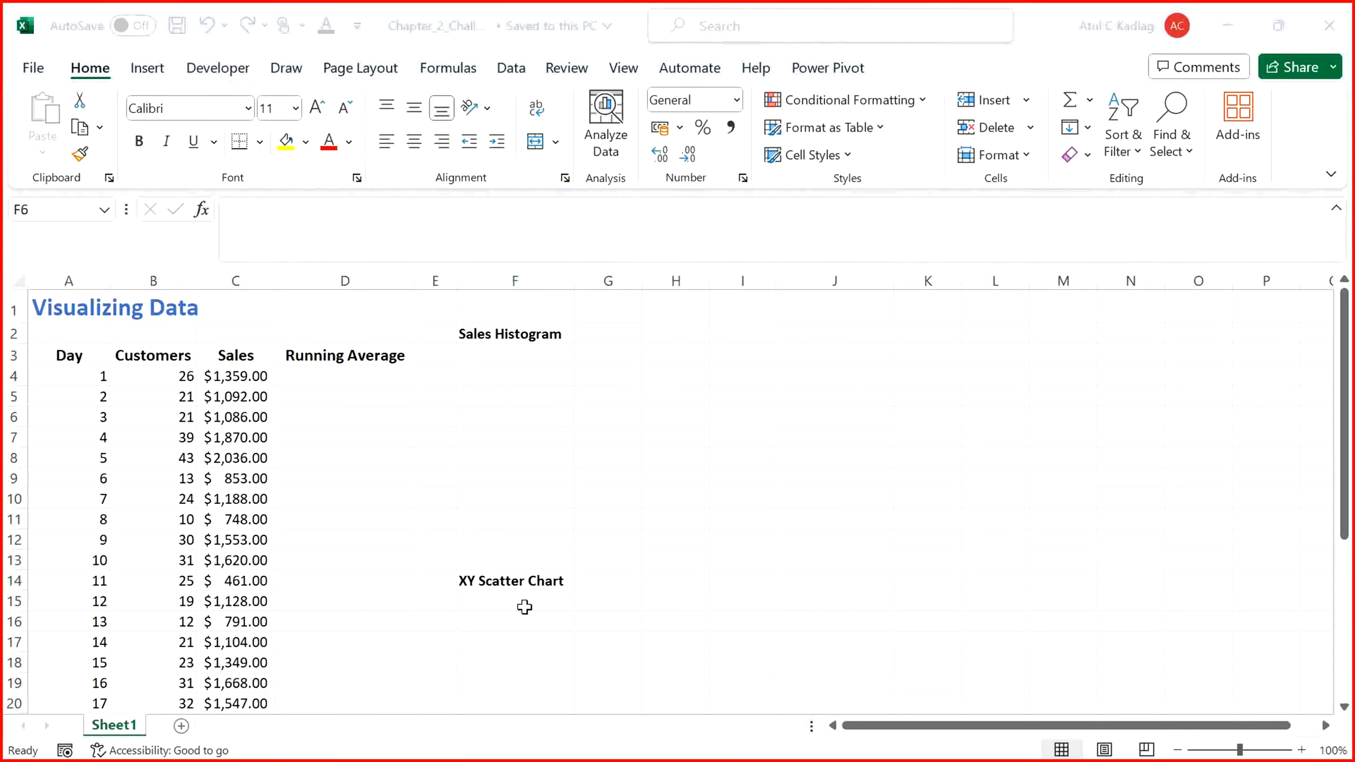
Switch to the Forecast workbook
key(alt+Tab)
key(alt+Tab)
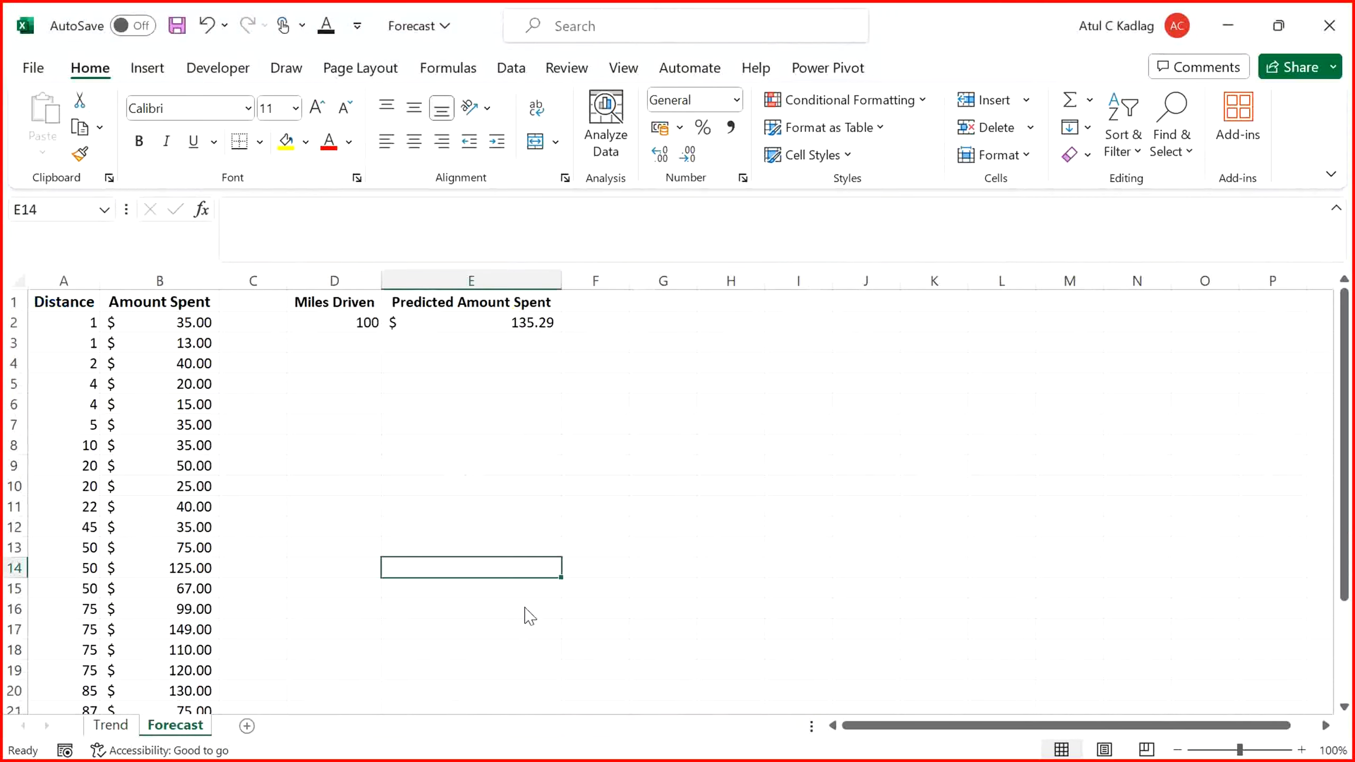
key(Left)
key(Left)
key(Left)
key(Left)
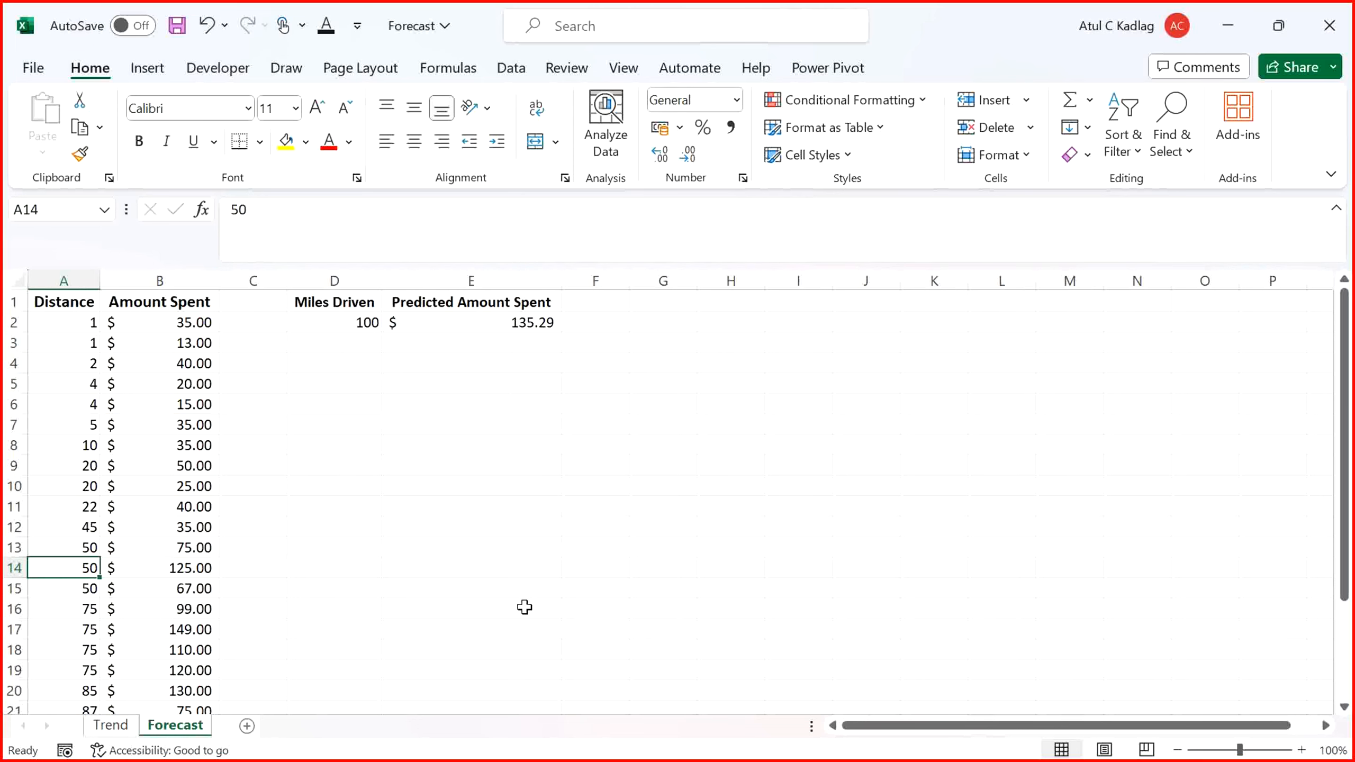
click(396, 411)
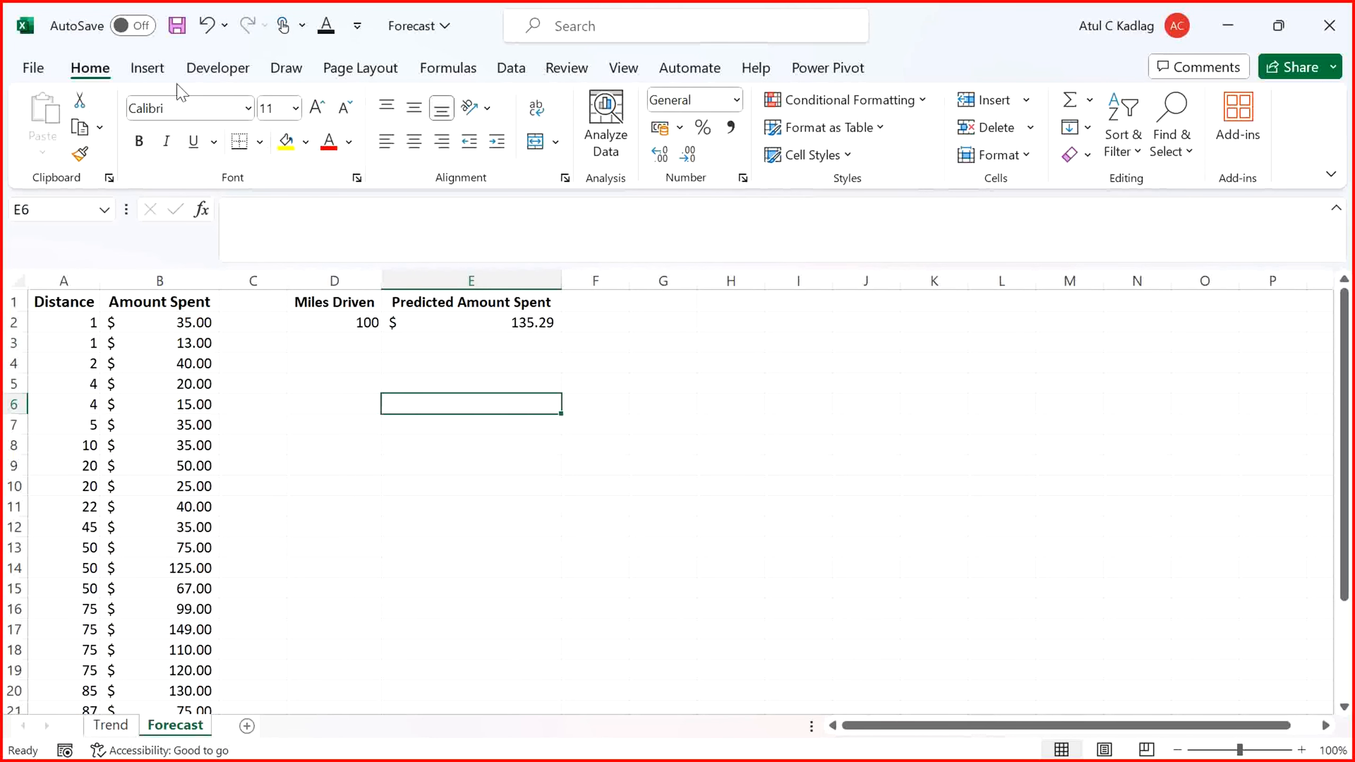
click(794, 74)
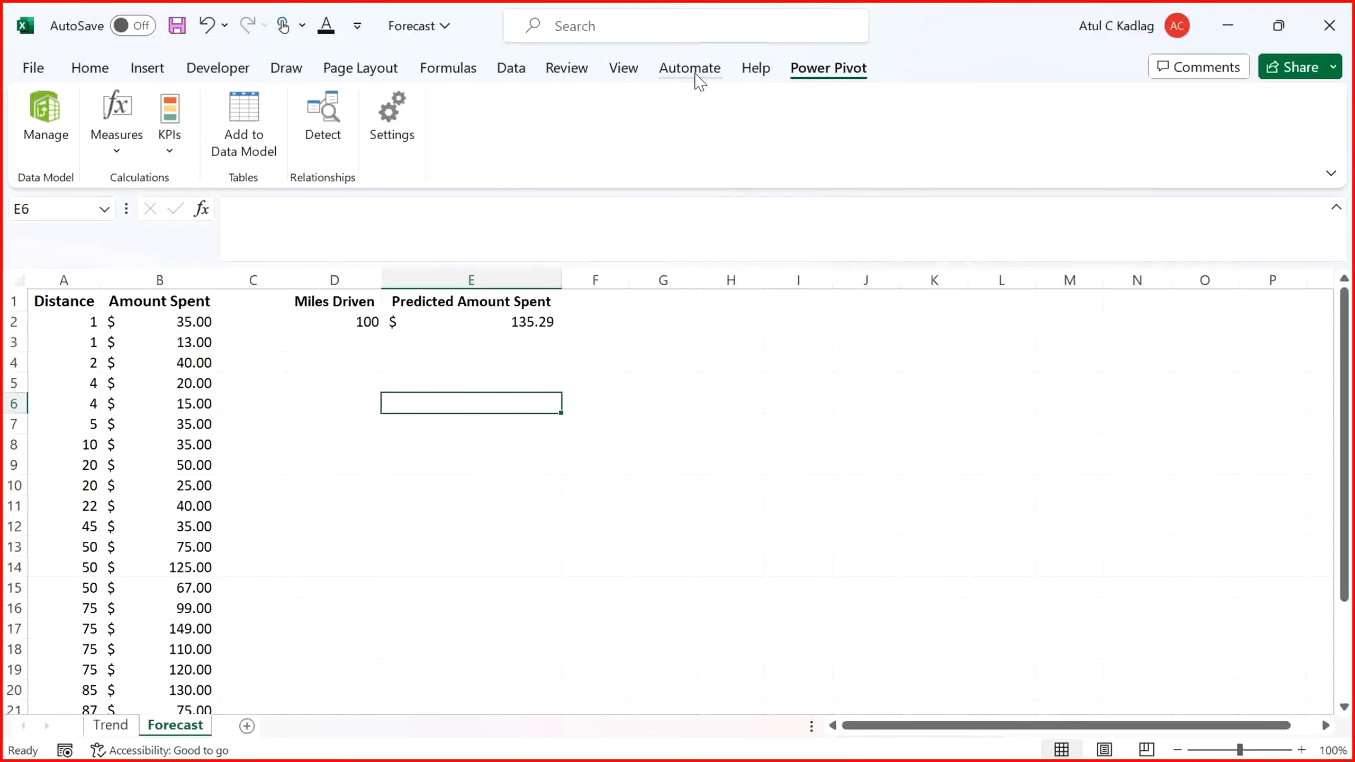
click(671, 70)
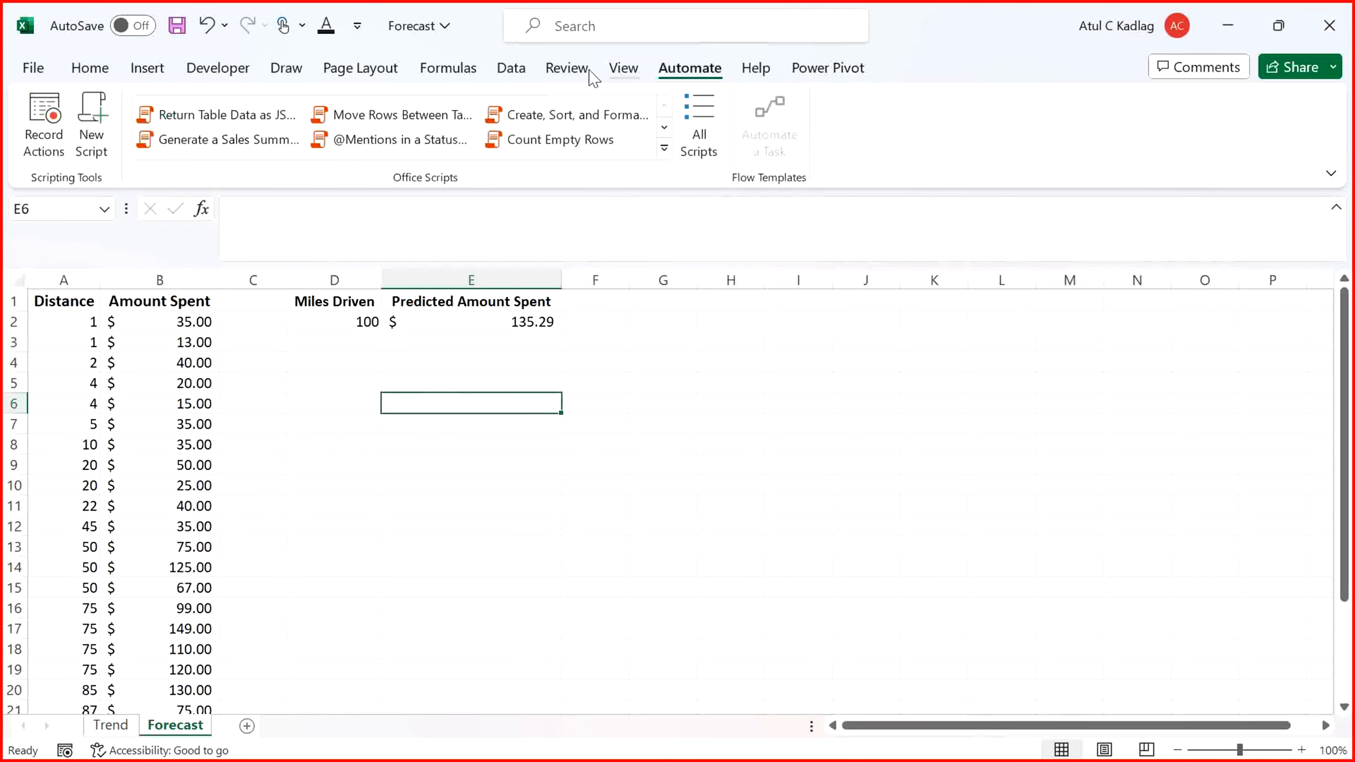
click(566, 72)
click(510, 75)
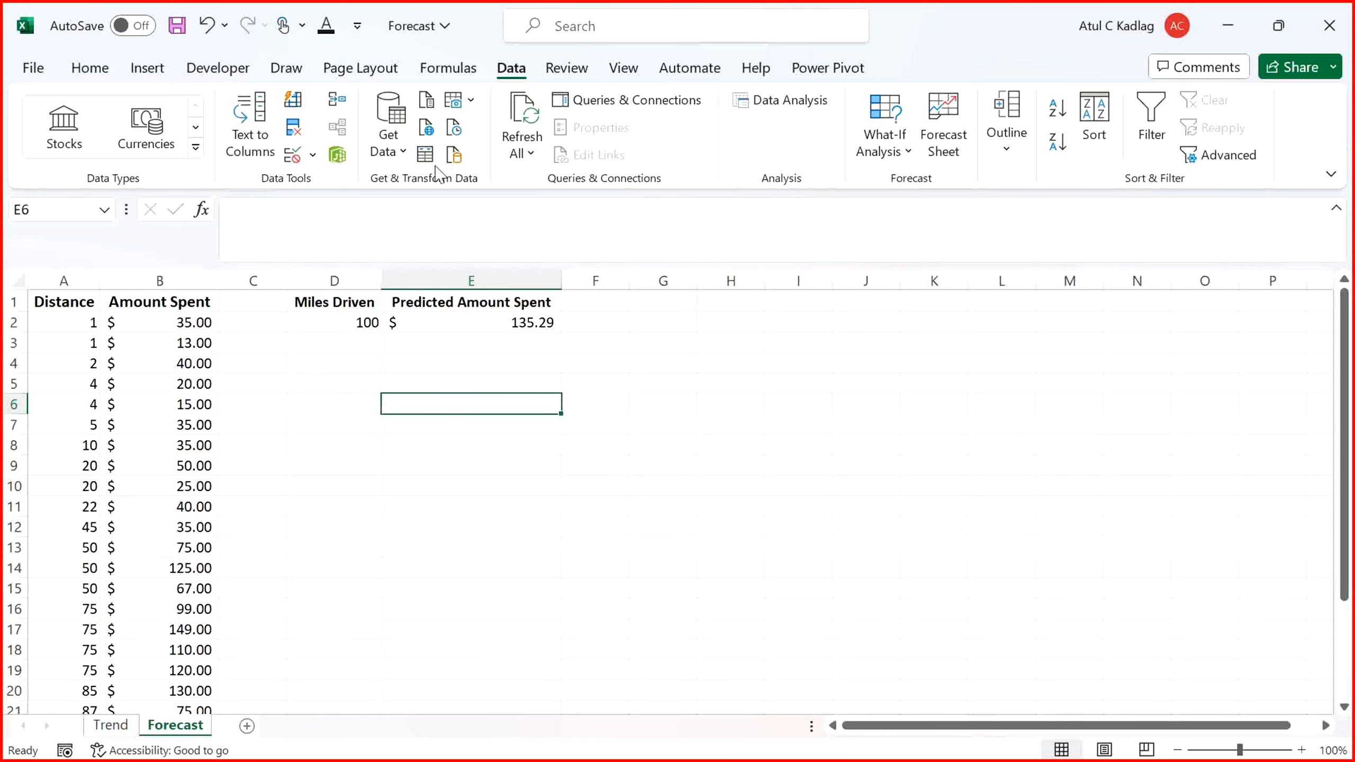
click(448, 68)
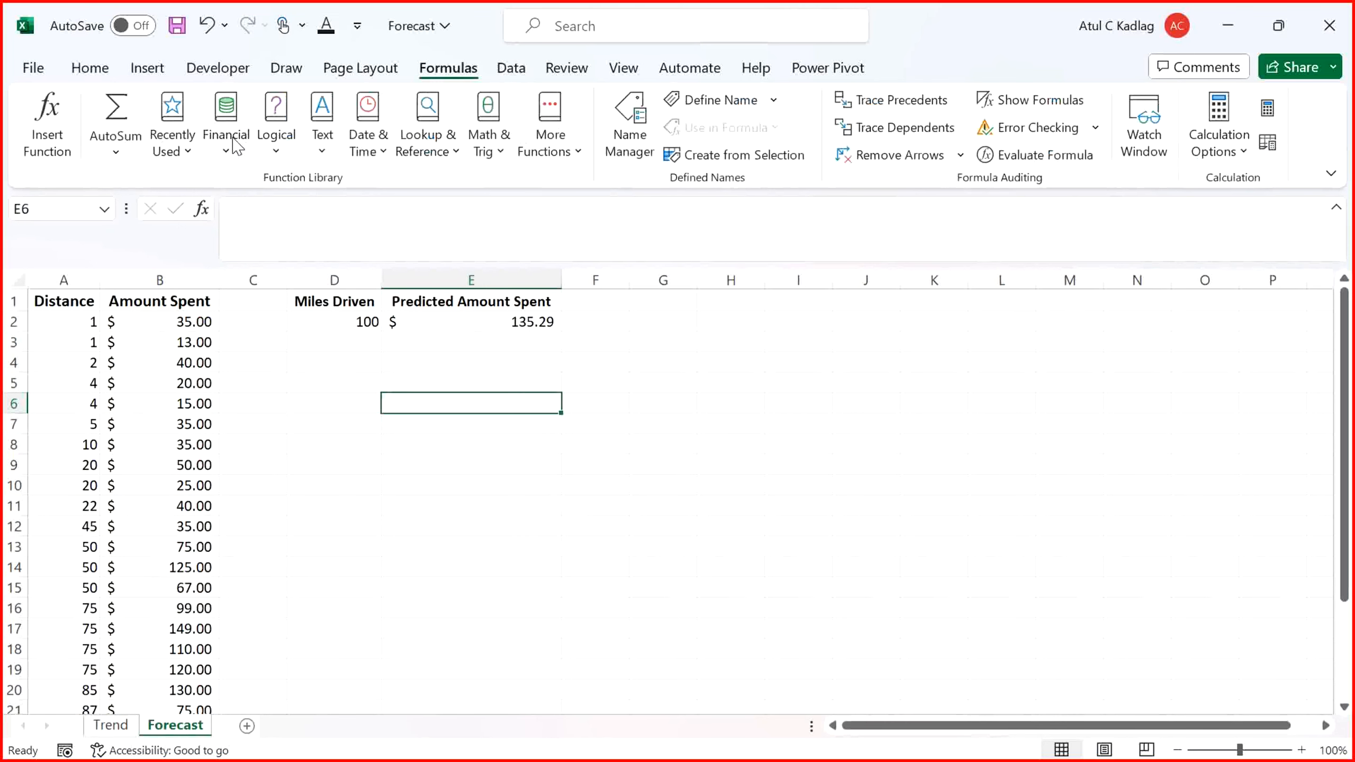
click(361, 67)
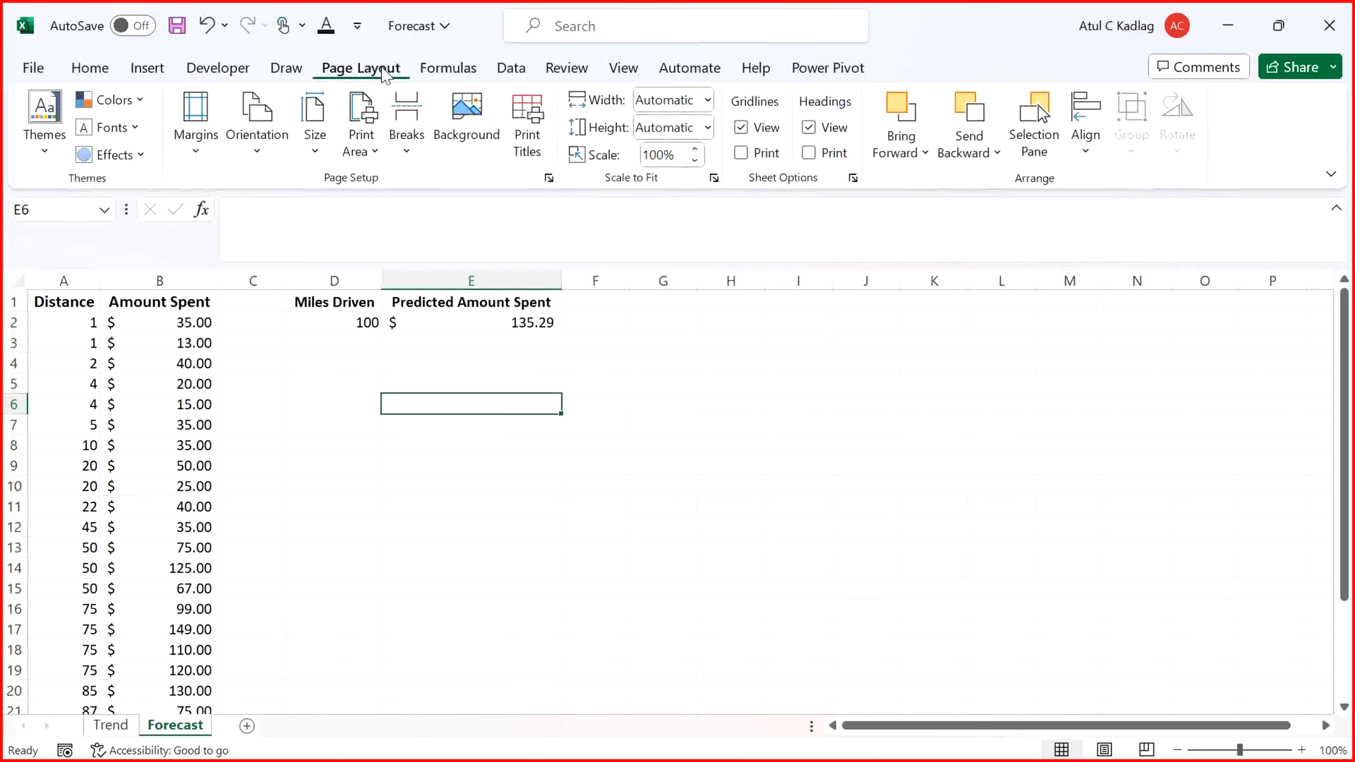
click(147, 68)
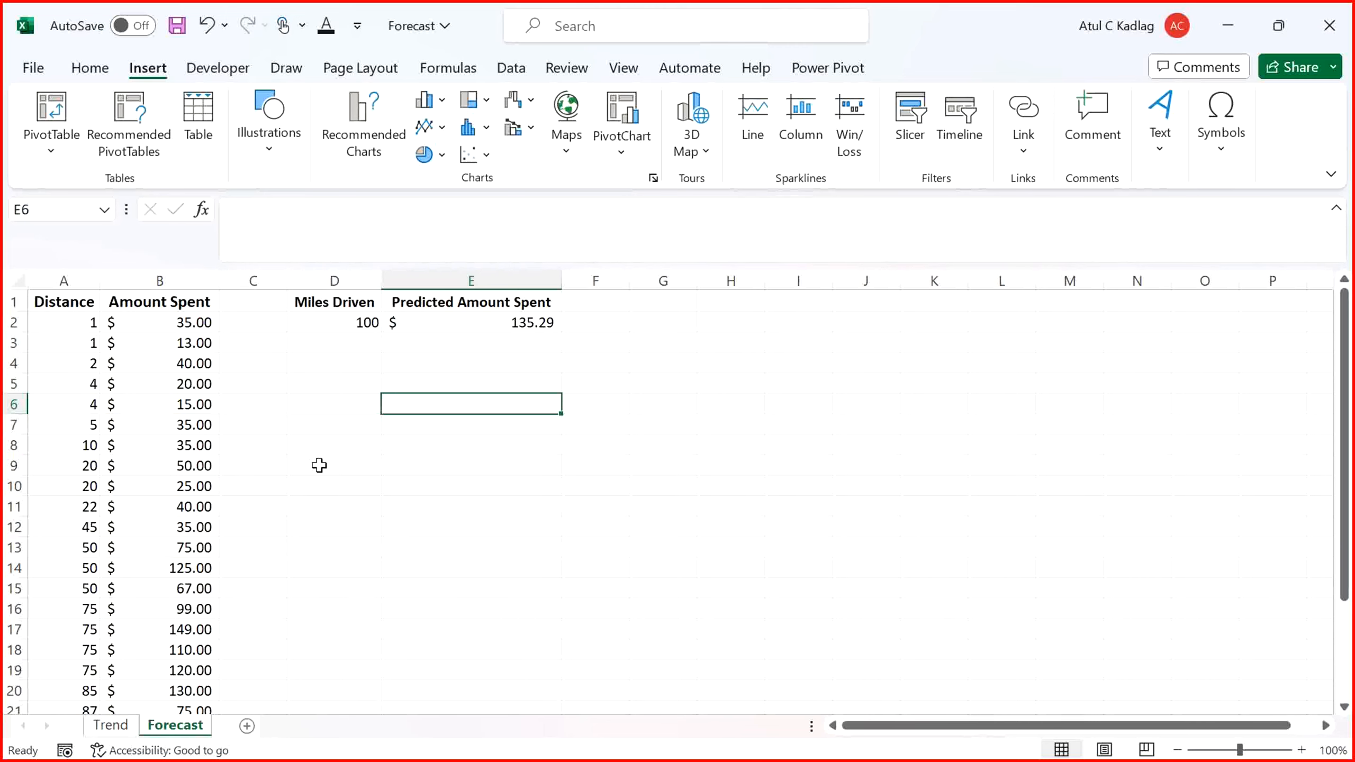
Review the Miles Driven input and the Predicted Amount Spent forecast in D1:E2
click(273, 430)
click(321, 320)
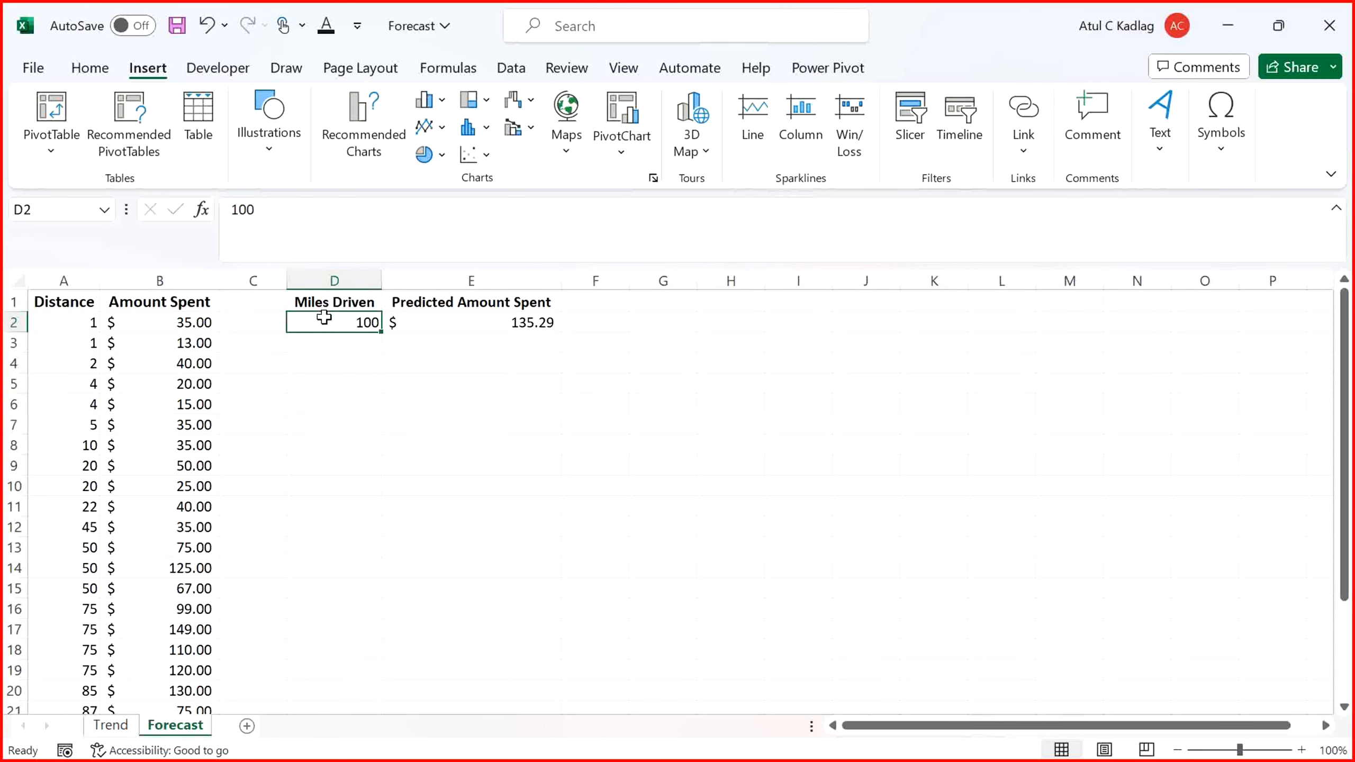
click(348, 365)
drag(341, 302, 446, 315)
click(458, 427)
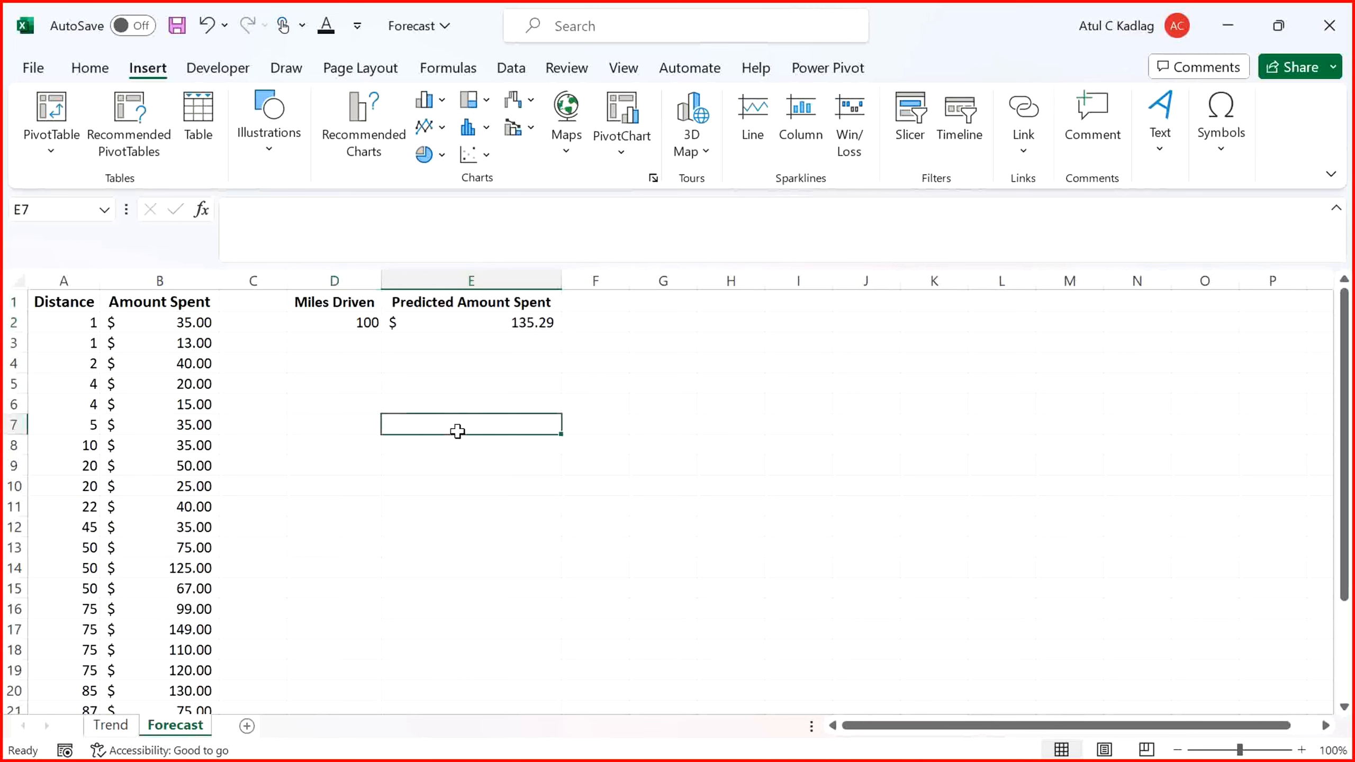